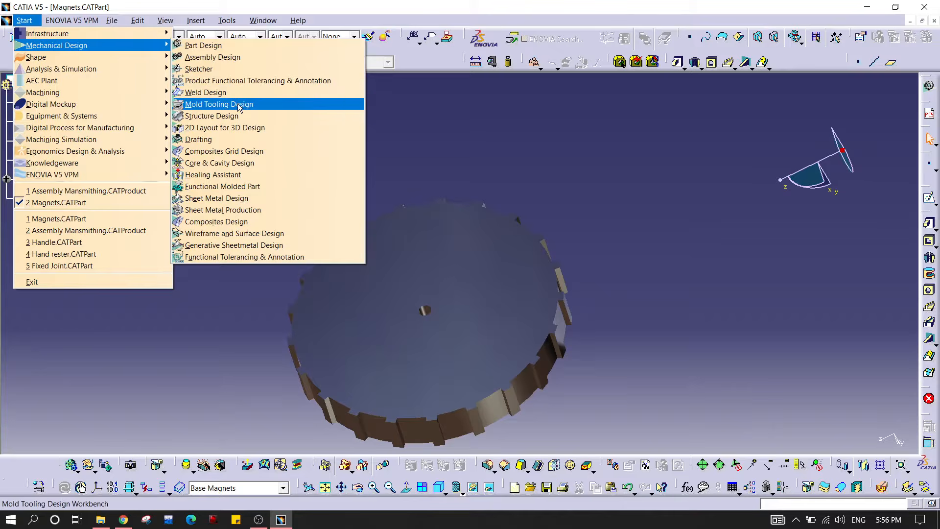
- Create a drawing from the magnet part with Front, Bottom and Right views on an A4 ISO sheet at 1:1 scale
click(238, 139)
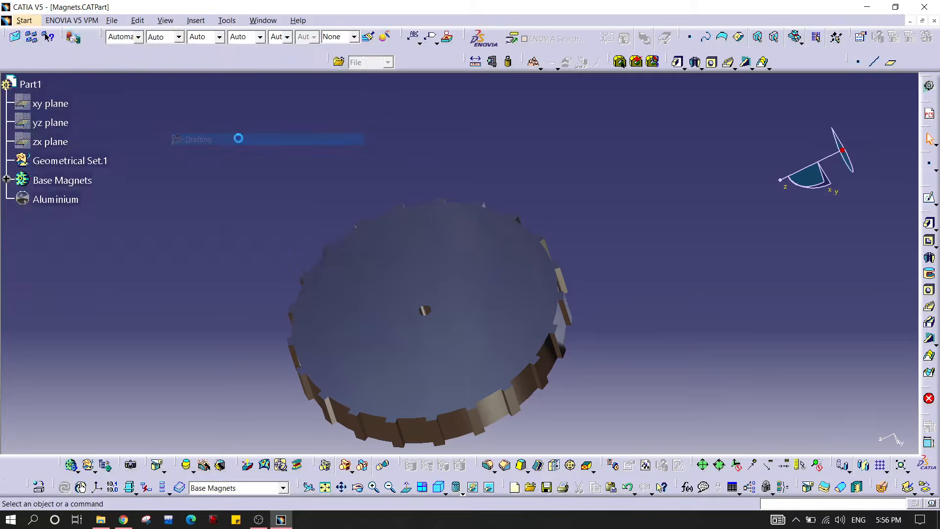
drag(749, 327, 716, 285)
double_click(778, 346)
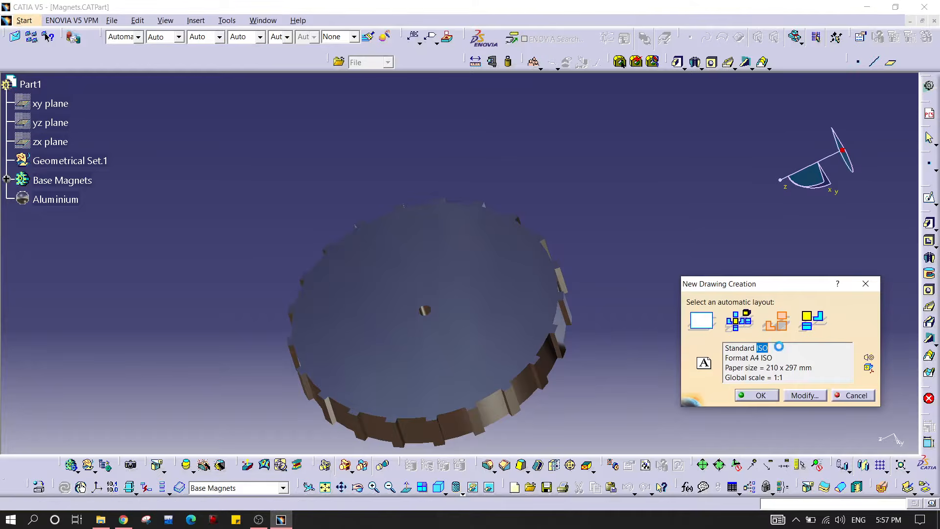
mouse_move(786, 358)
mouse_down()
mouse_move(747, 358)
mouse_move(725, 377)
mouse_move(797, 365)
mouse_up()
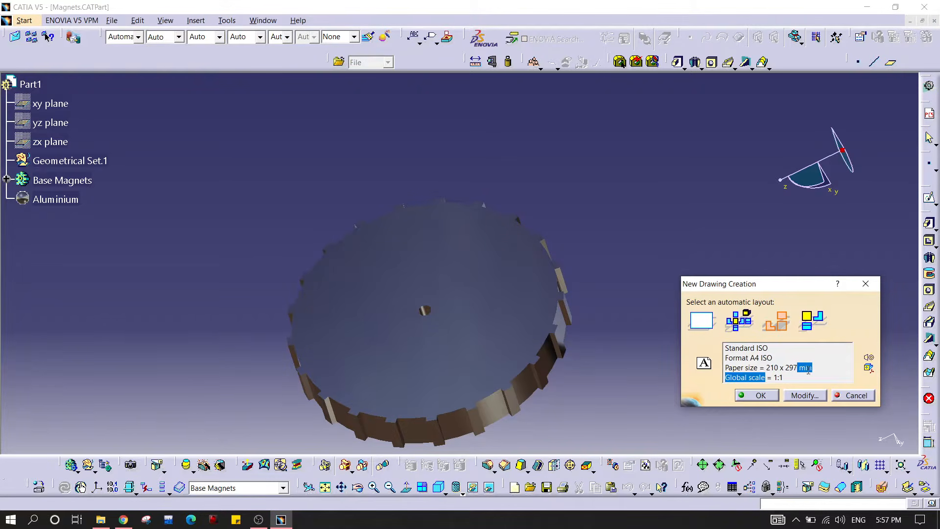
click(816, 369)
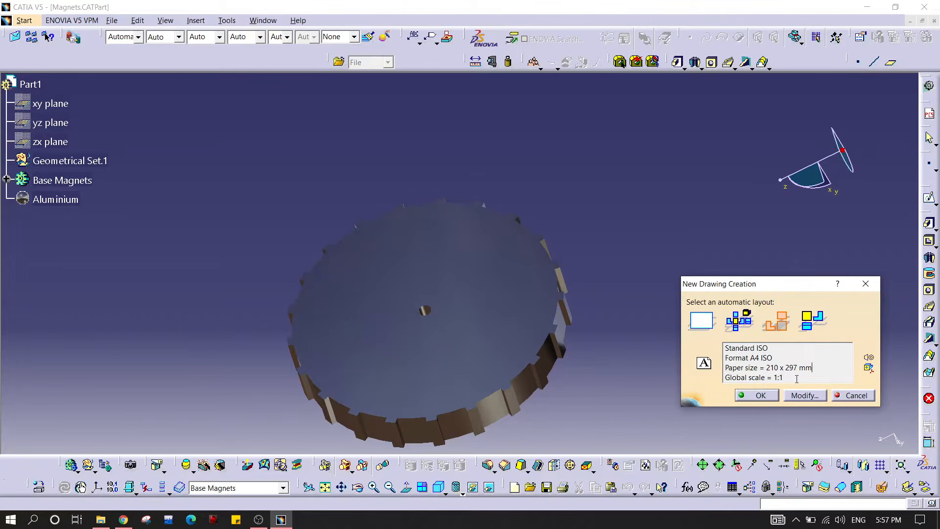
click(770, 397)
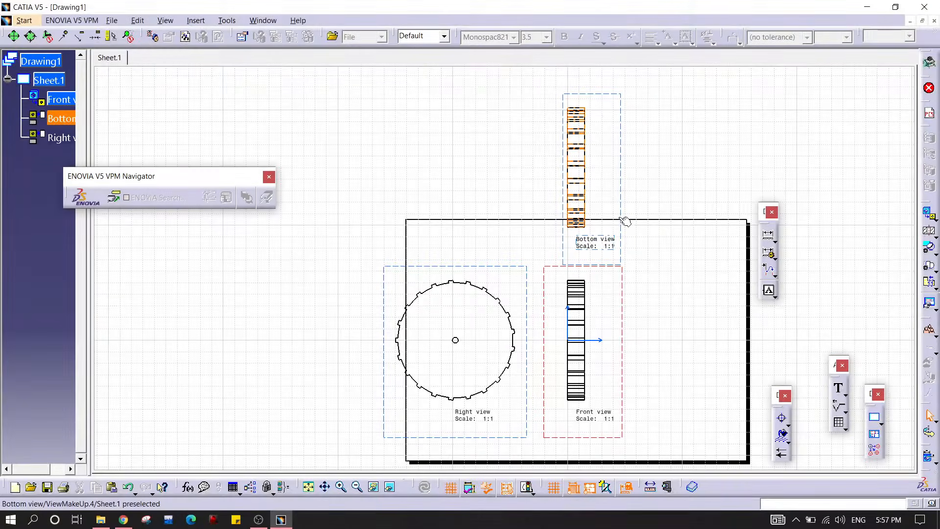
- Try a 2:1 scale on the Bottom view through its properties
middle_drag(642, 292, 546, 239)
middle_drag(554, 115, 548, 191)
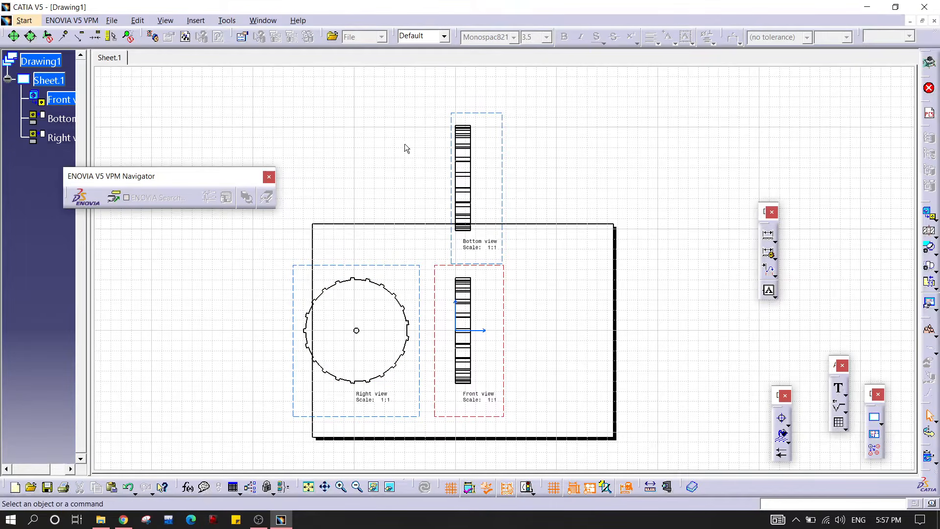
right_click(509, 161)
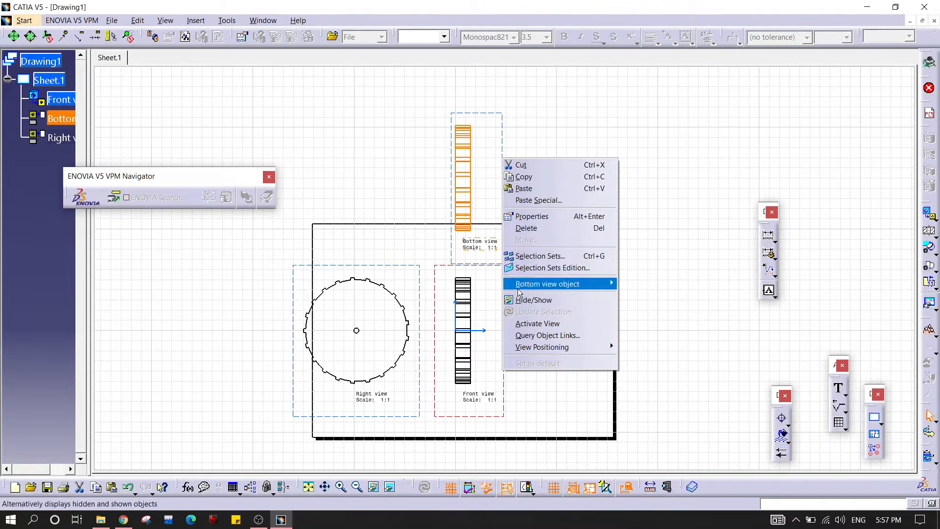
click(520, 220)
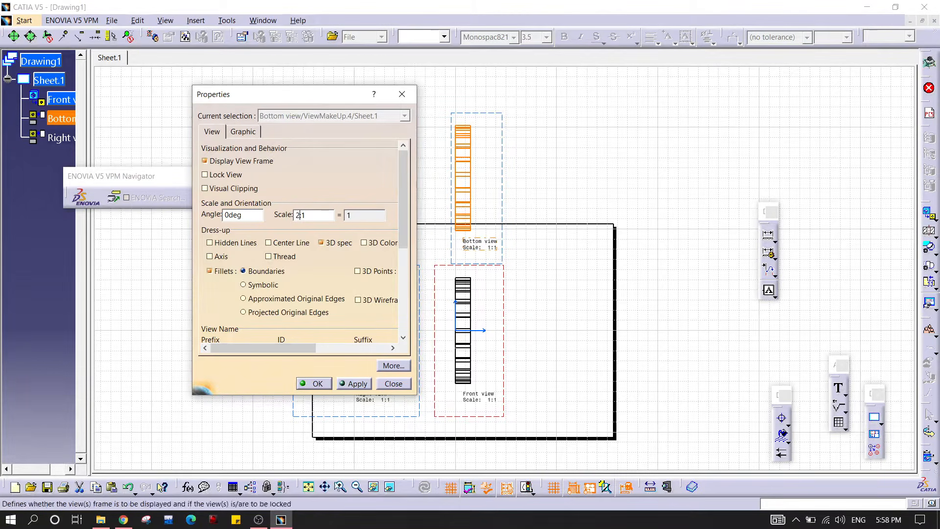
click(364, 384)
- Set the Bottom view's scale to 1:2 and shift the view slightly down toward the Front view
double_click(312, 216)
text(1:2)
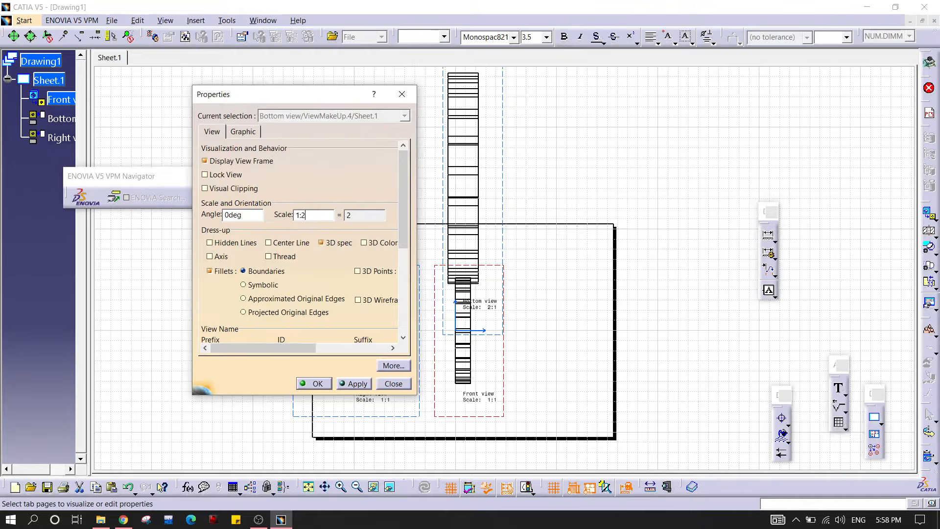
click(356, 385)
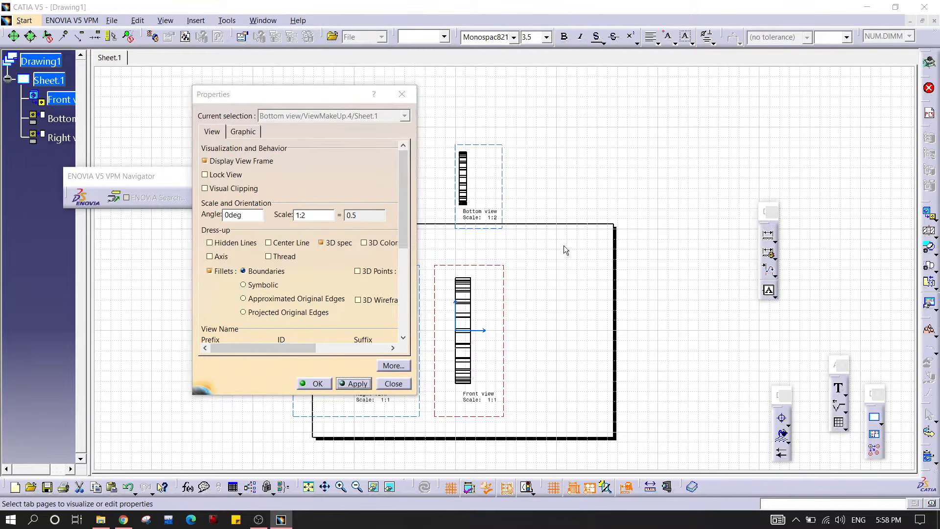
click(322, 384)
middle_drag(487, 304, 482, 262)
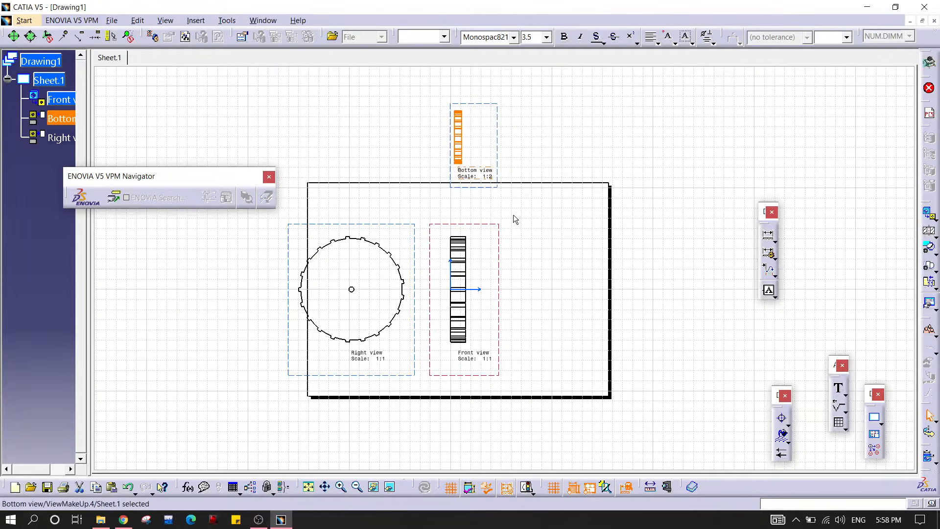
drag(497, 160, 498, 175)
click(610, 299)
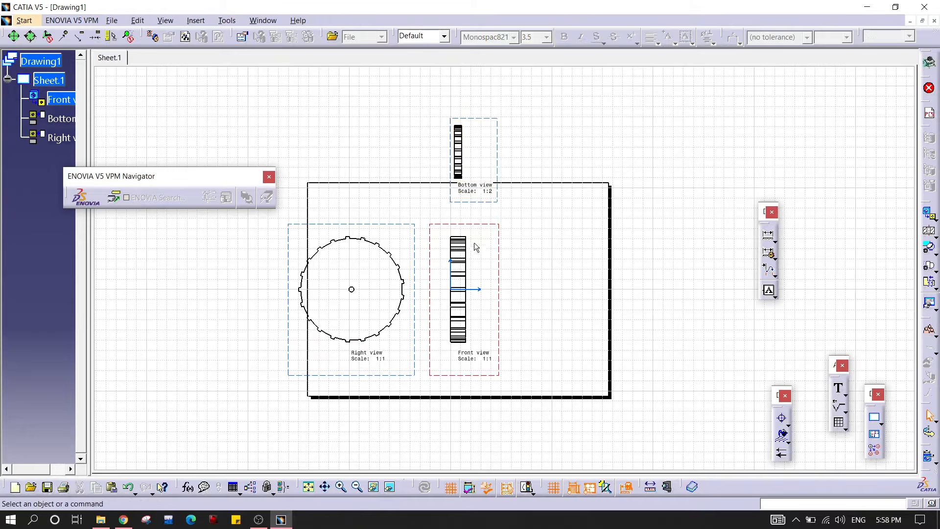
- Set the scale of both the Front and Right views to 1:2
click(499, 227)
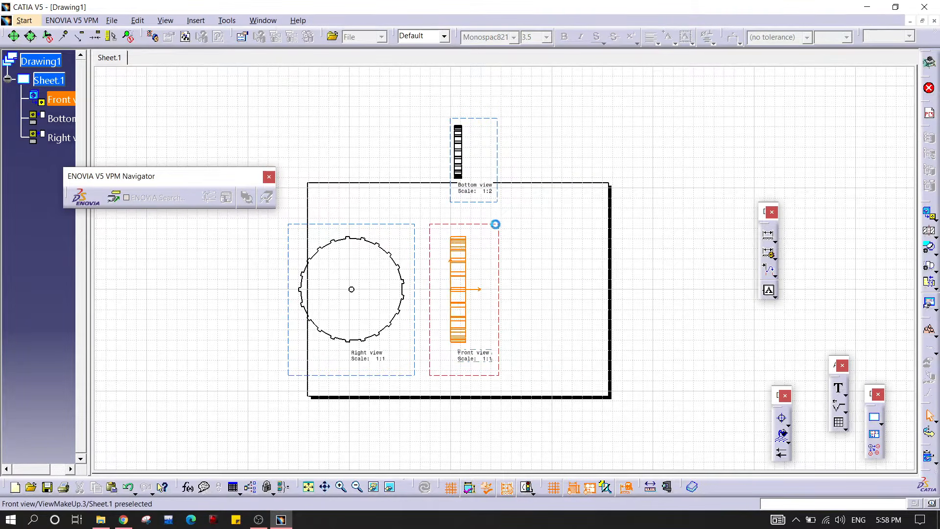
ctrl+click(411, 225)
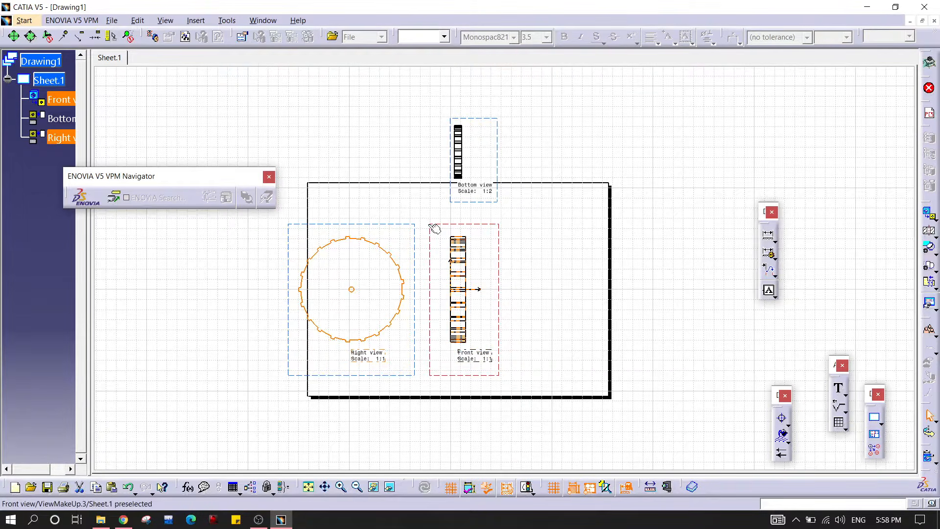
right_click(429, 225)
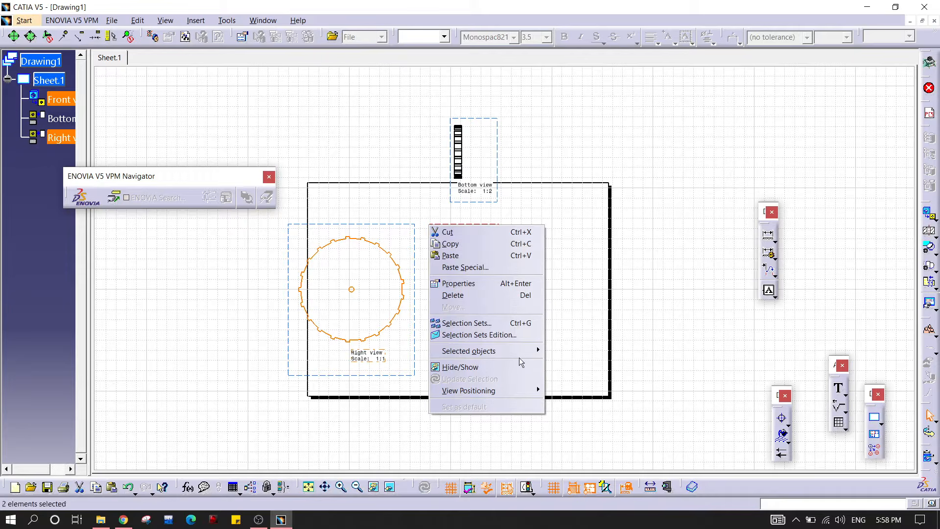
click(493, 284)
click(318, 215)
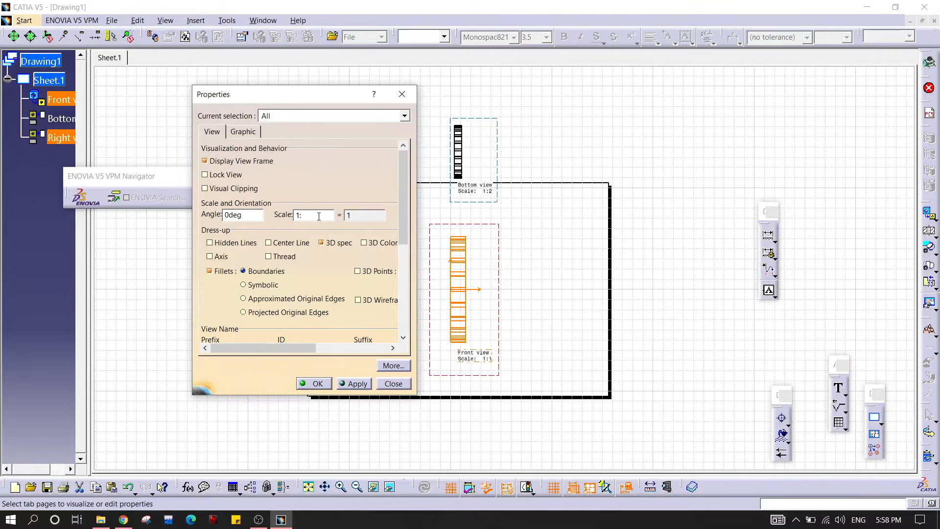
click(357, 383)
click(314, 383)
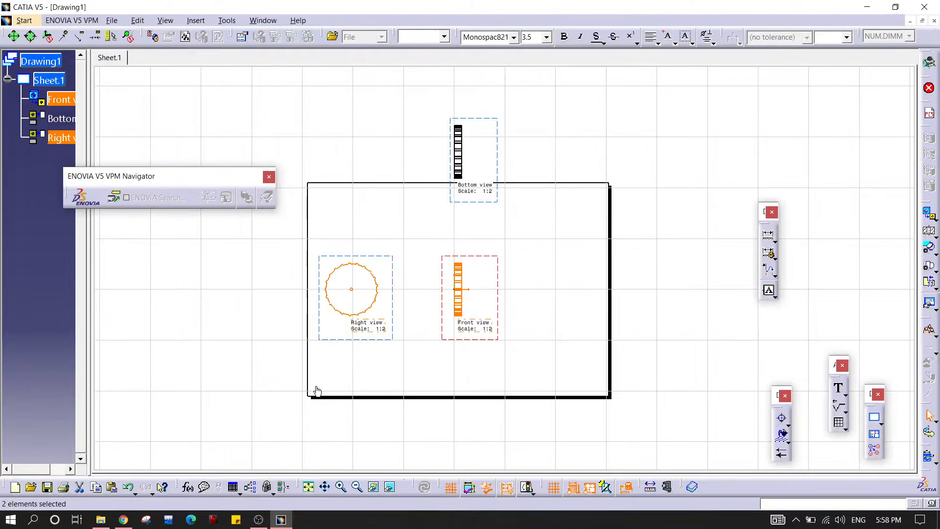
- Bring the Right and Bottom views closer to the Front view, and move the Front view slightly right and down on the sheet
middle_drag(555, 272, 532, 227)
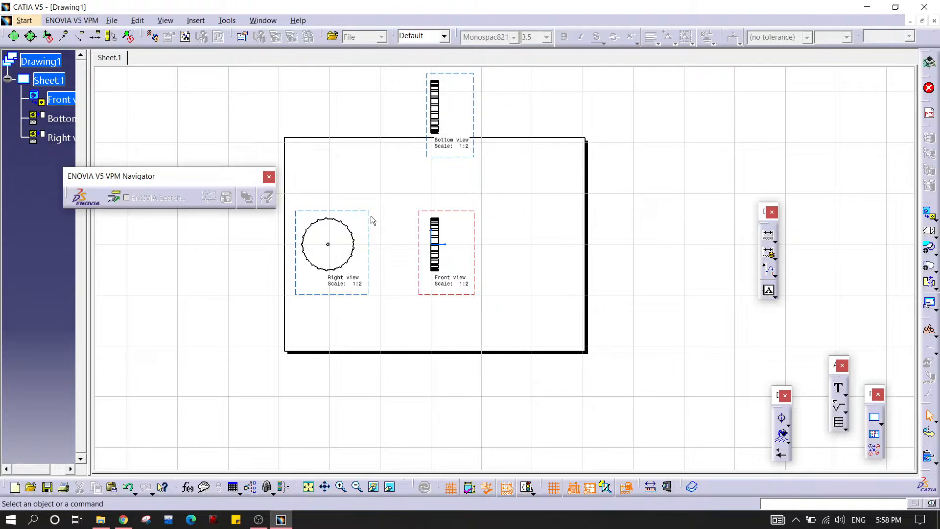
drag(370, 220, 411, 220)
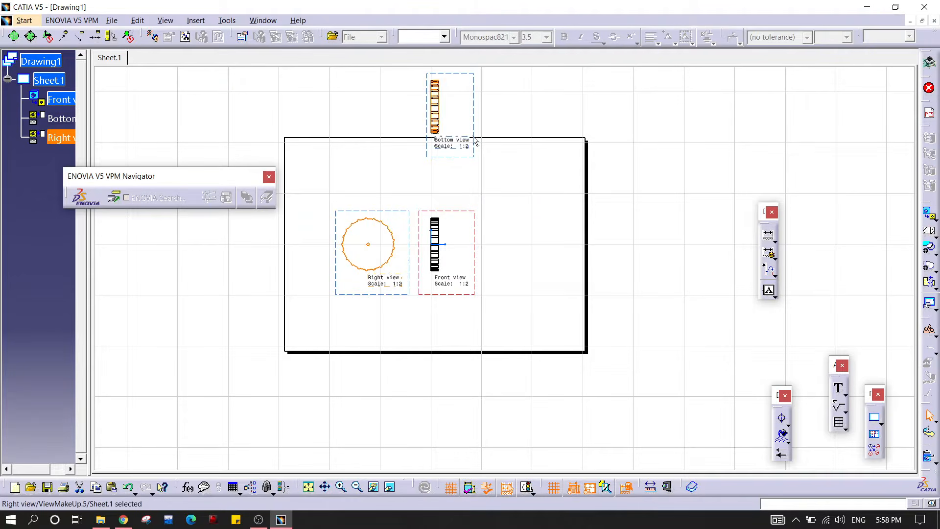
drag(466, 163, 465, 211)
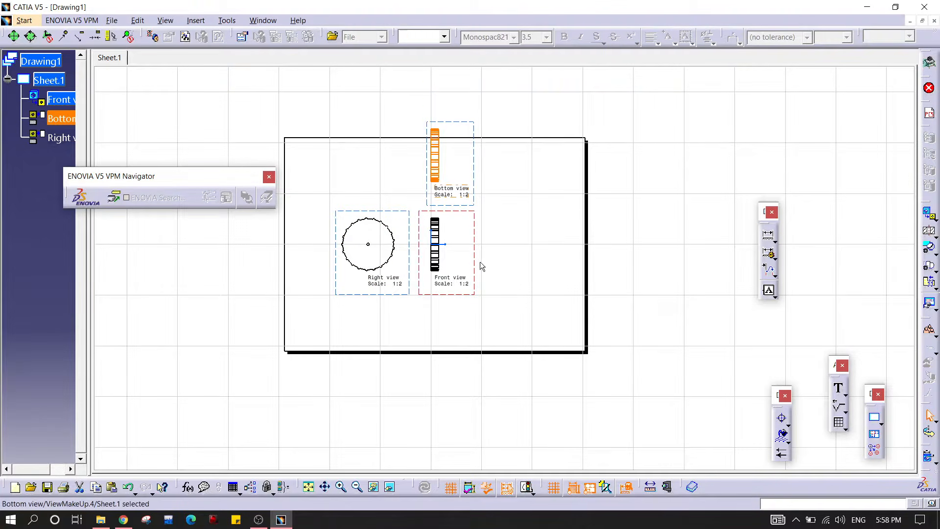
mouse_move(475, 264)
mouse_down()
mouse_move(516, 281)
mouse_move(497, 288)
mouse_up()
mouse_move(528, 283)
middle_down()
mouse_move(557, 248)
mouse_move(542, 175)
mouse_move(546, 198)
middle_up()
middle_drag(566, 279, 615, 286)
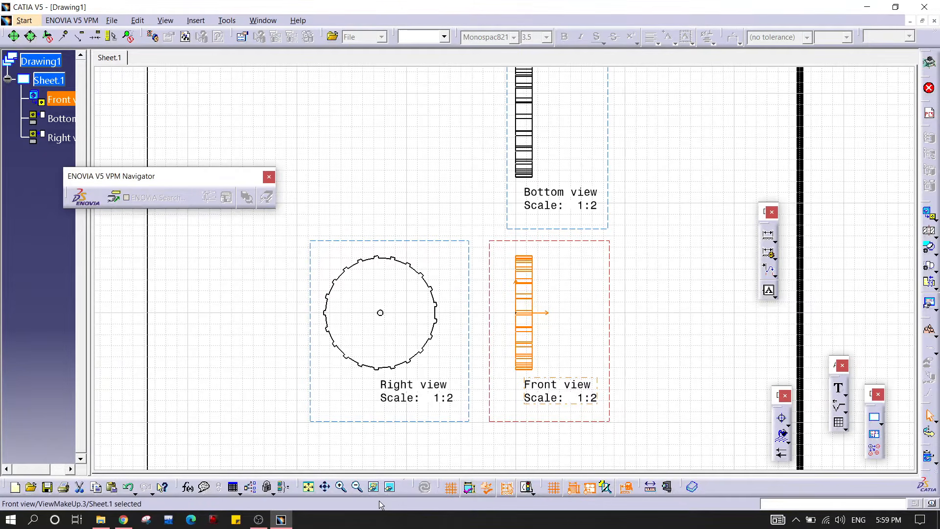
click(630, 305)
- Add a radius dimension to an upper-right rim arc of the disc in the Right view, with the text outside the outline
mouse_move(655, 213)
middle_down()
mouse_move(636, 199)
mouse_move(646, 289)
mouse_move(665, 277)
middle_up()
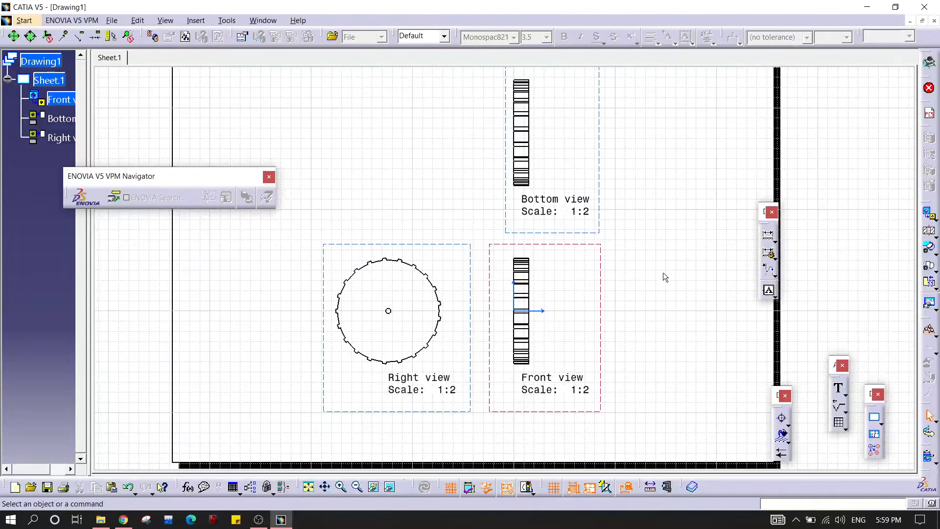
click(773, 254)
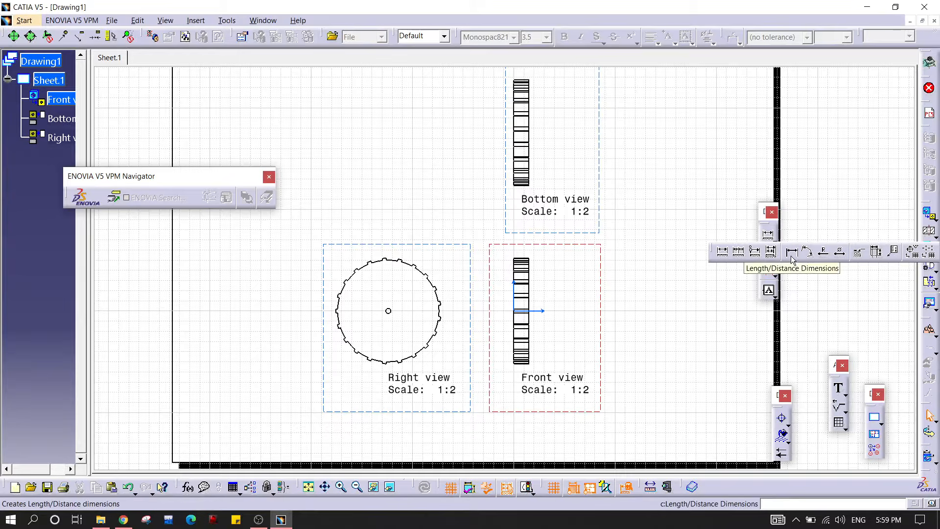
click(823, 253)
mouse_move(439, 283)
ctrl+middle_down()
mouse_move(433, 242)
mouse_move(529, 159)
ctrl+middle_up()
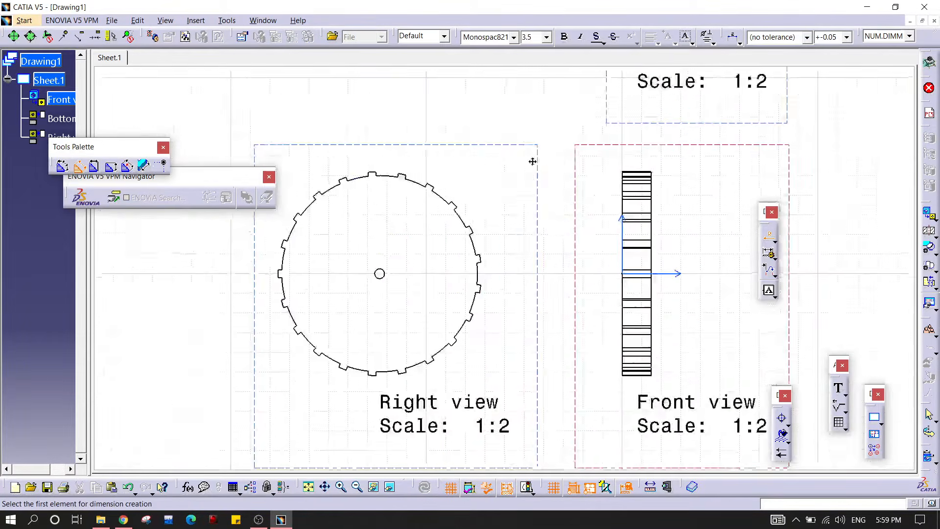
click(449, 198)
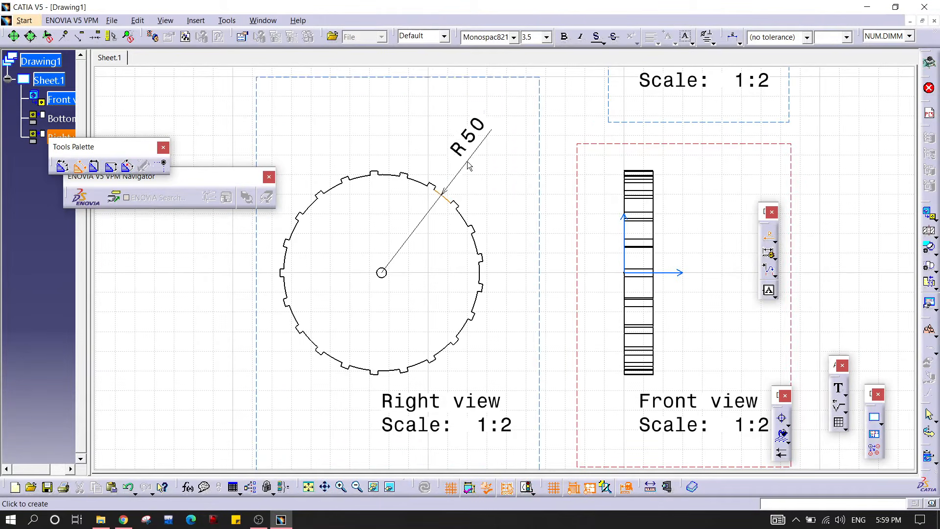
click(478, 169)
mouse_move(563, 216)
ctrl+middle_down()
mouse_move(486, 214)
mouse_move(731, 231)
ctrl+middle_up()
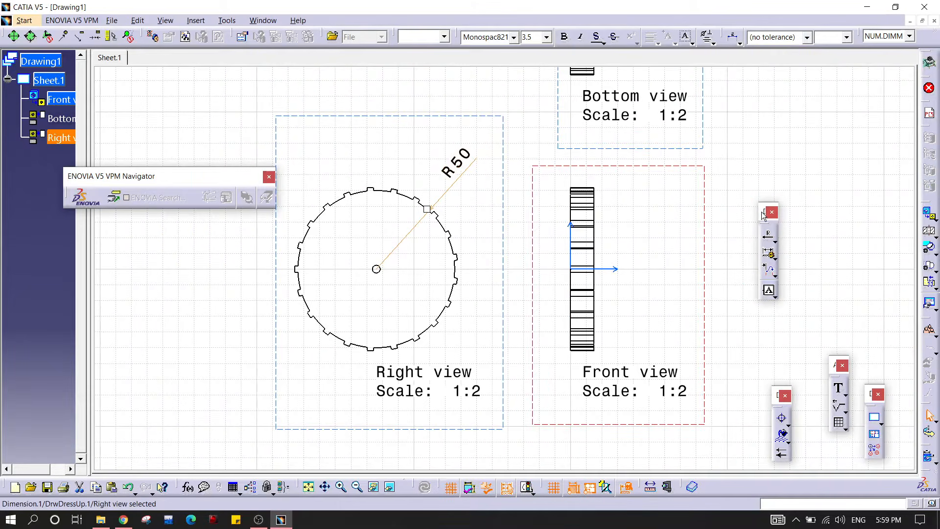
drag(766, 211, 777, 191)
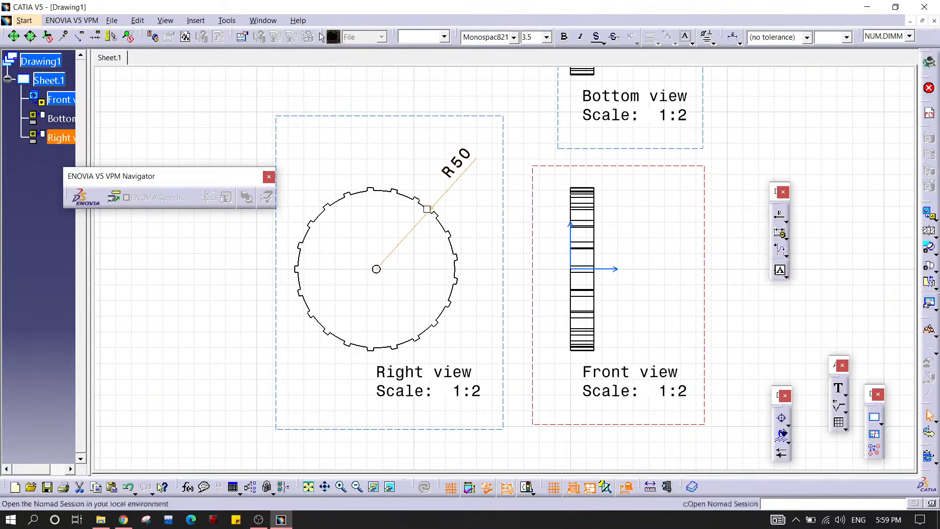
click(226, 20)
click(226, 20)
click(227, 20)
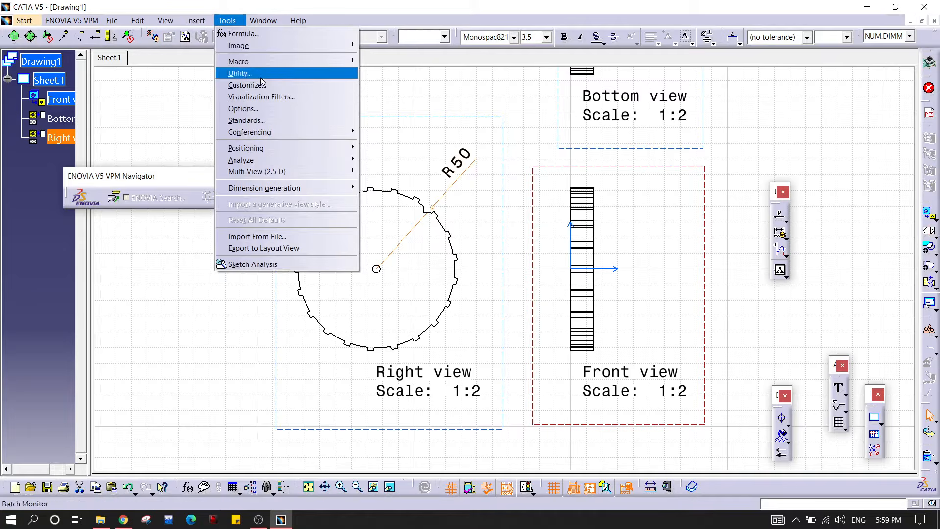
mouse_move(345, 152)
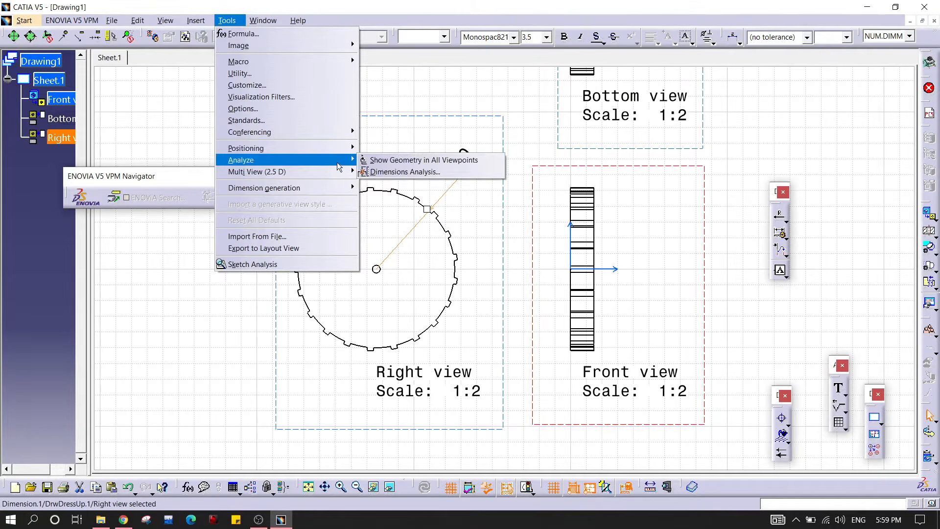
mouse_move(332, 173)
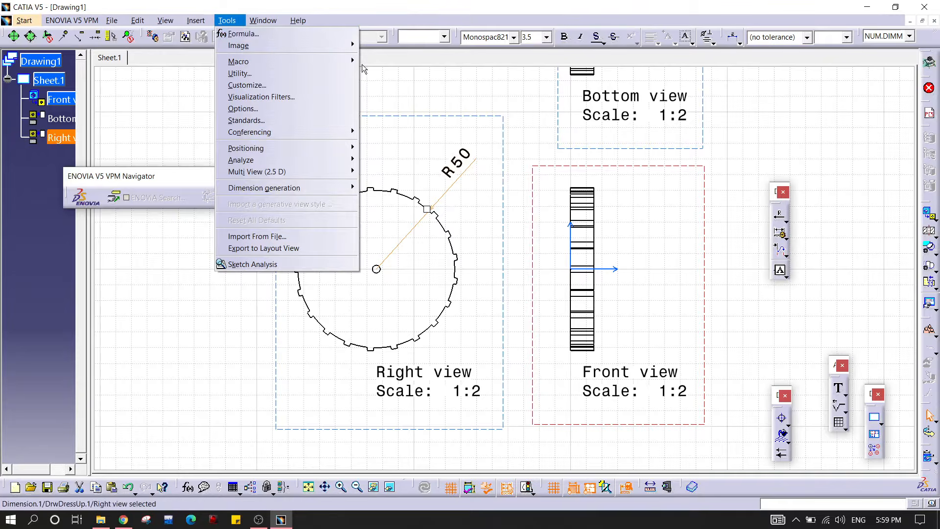
mouse_move(331, 60)
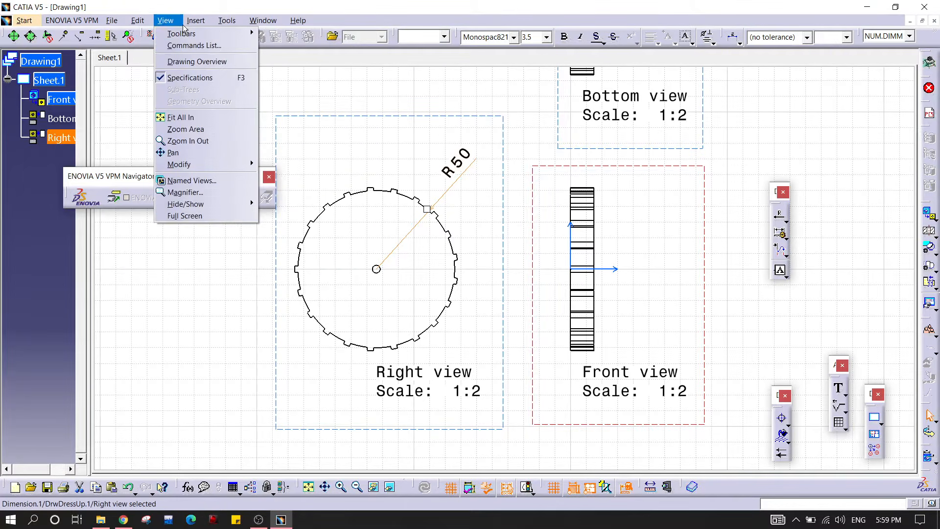
mouse_move(163, 24)
mouse_move(195, 20)
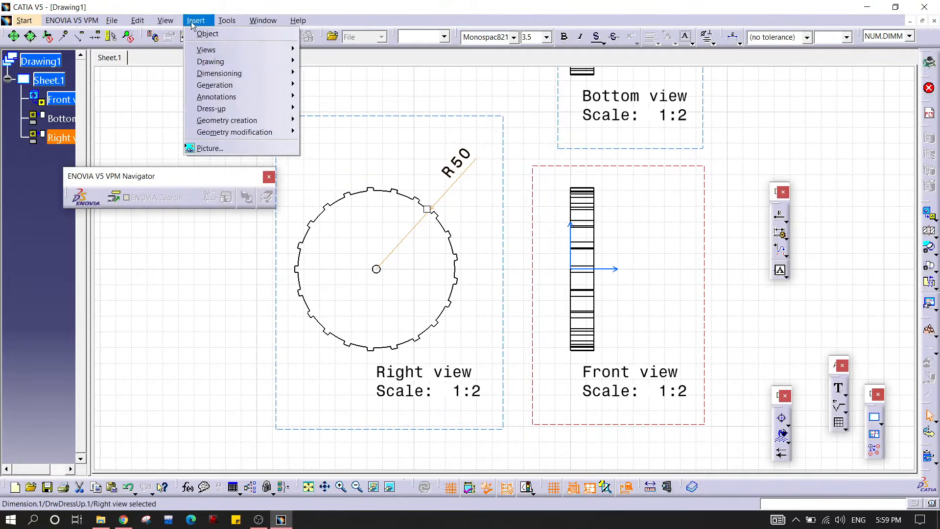
mouse_move(228, 64)
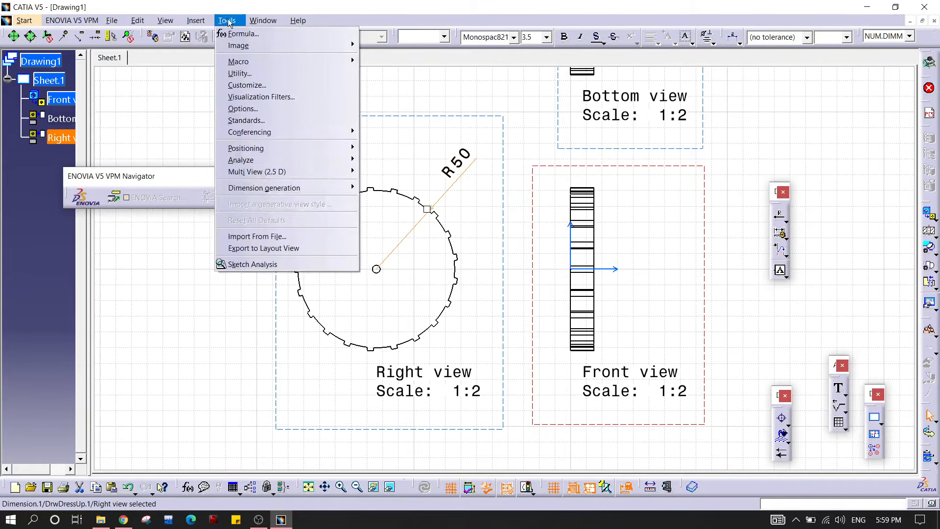
mouse_move(249, 19)
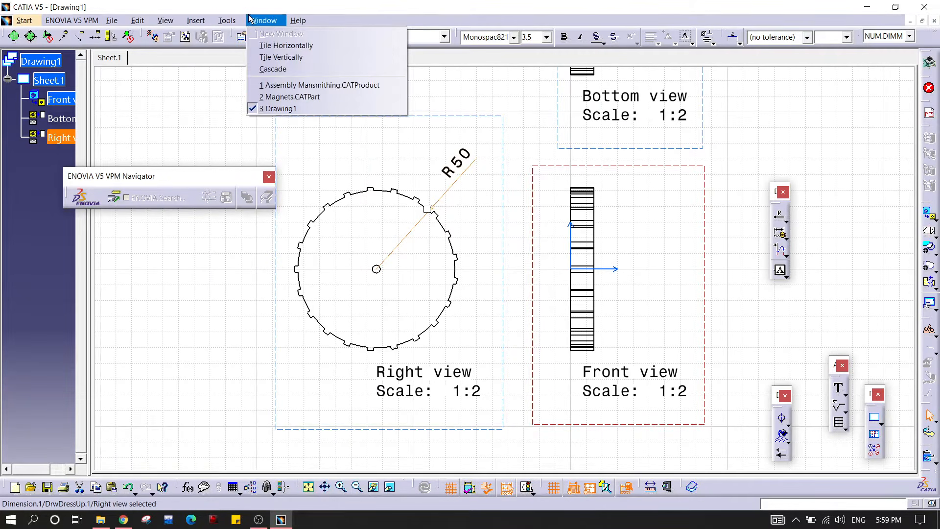
click(656, 173)
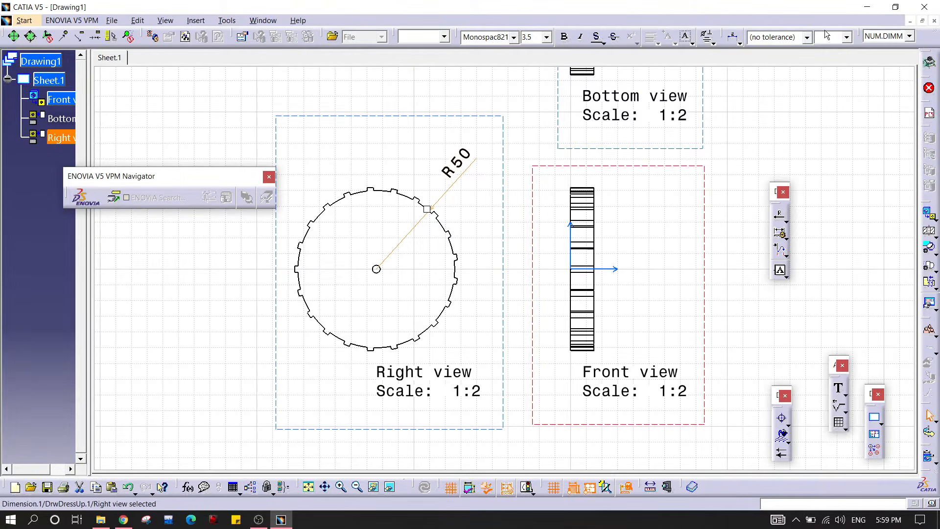
- Display the Analyze toolbar and dock it in a new row beneath the existing horizontal toolbars
right_click(924, 48)
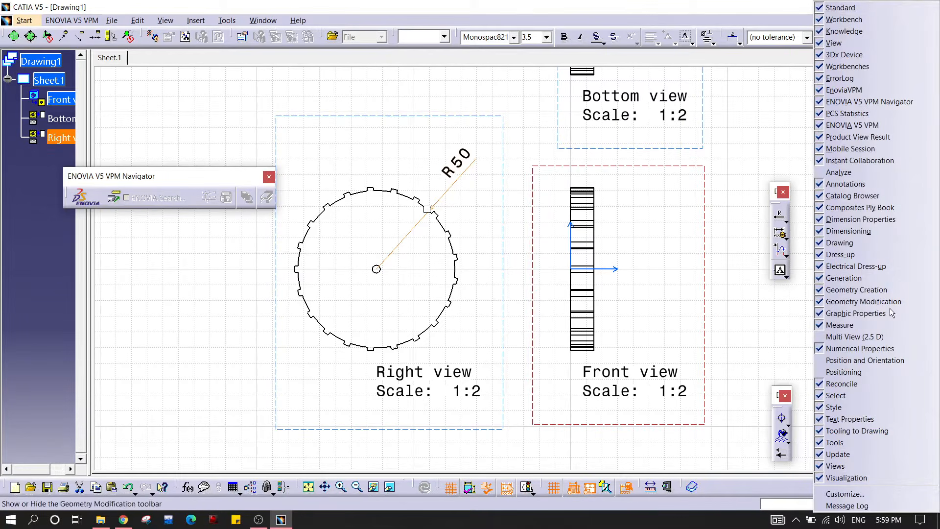
click(839, 173)
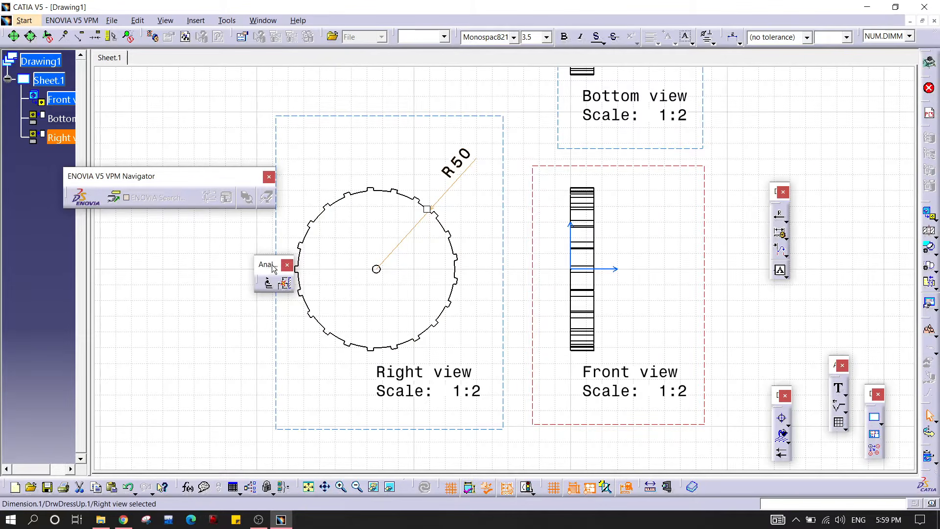
drag(882, 39, 882, 41)
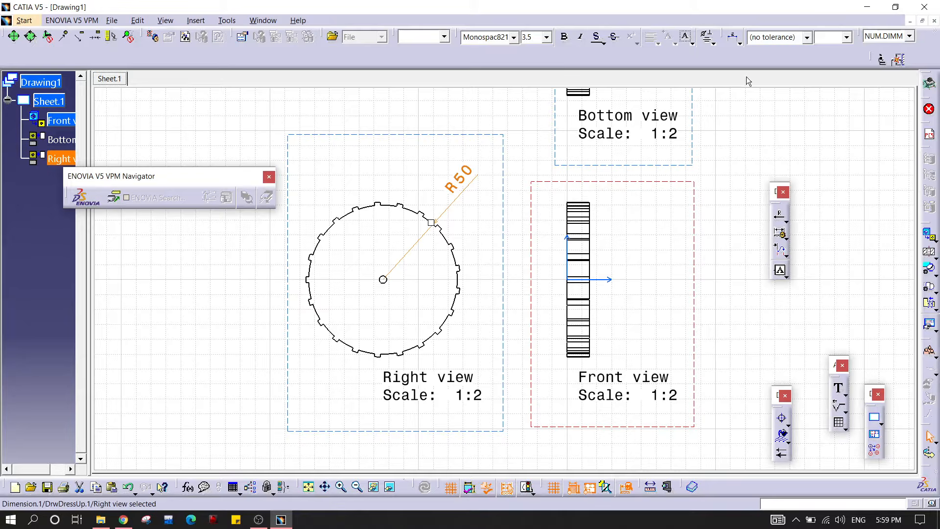
- Dock the floating Dimensioning, Dress-up, Annotations and Drawing toolbars in the same row as the Analyze toolbar
drag(762, 49, 763, 47)
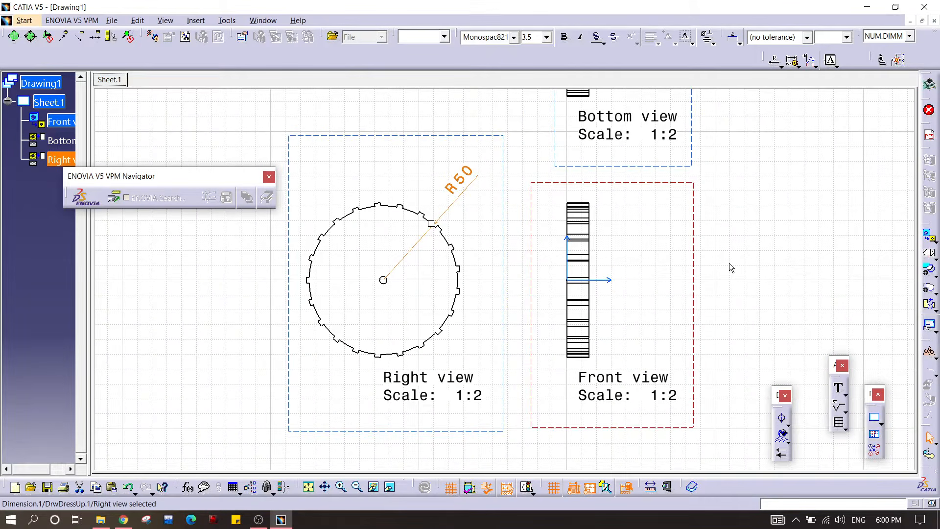
drag(779, 394, 707, 58)
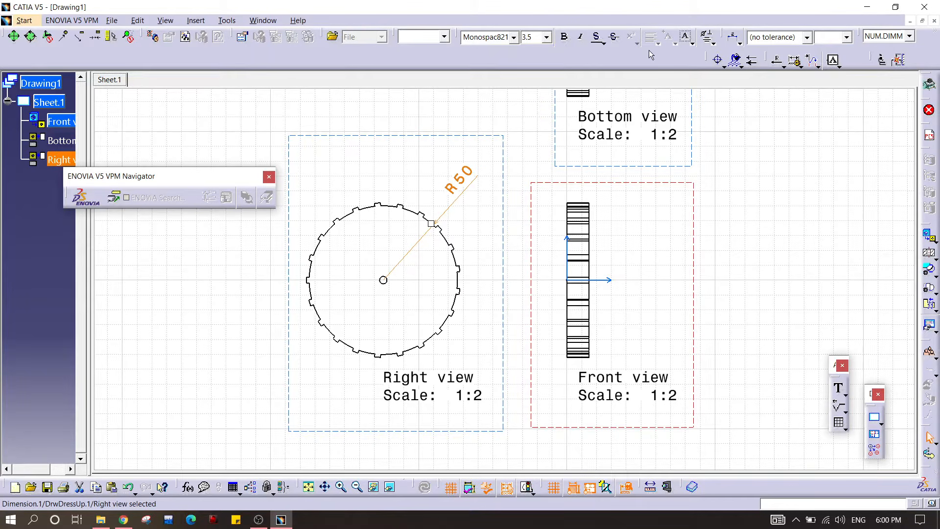
drag(648, 50, 649, 51)
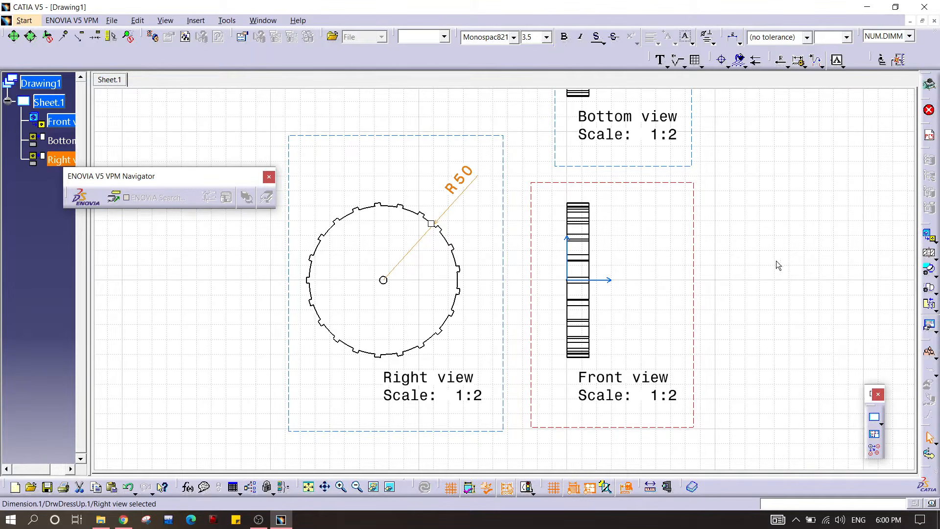
drag(598, 57, 599, 56)
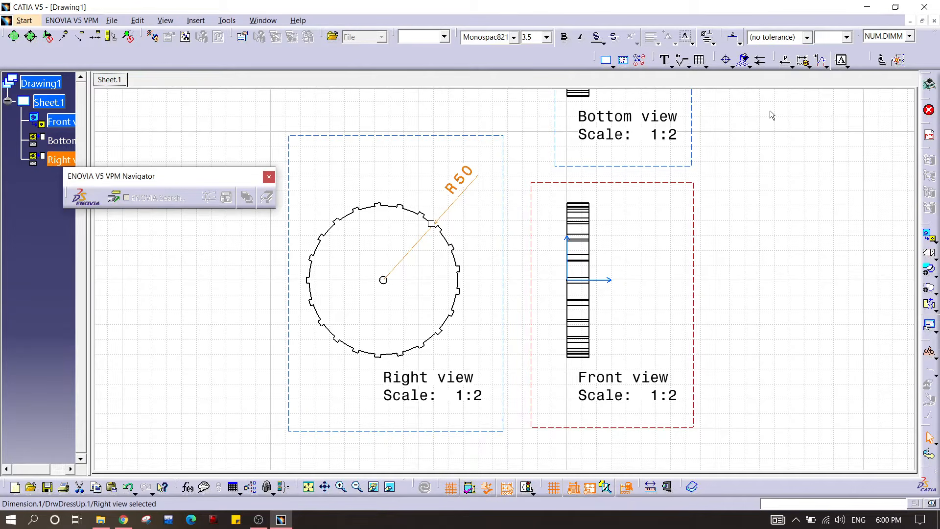
- Add an angle dimension between the facing sides of two adjacent upper-right rim teeth in the Right view, placed outside the outline
click(793, 68)
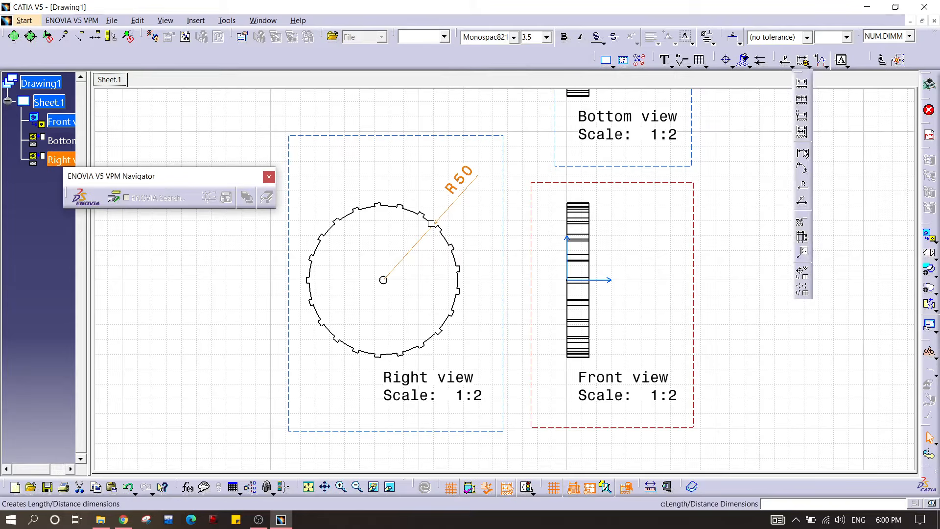
click(804, 93)
mouse_move(391, 254)
middle_down()
mouse_move(382, 289)
mouse_move(313, 219)
middle_up()
ctrl+middle_drag(479, 216, 448, 206)
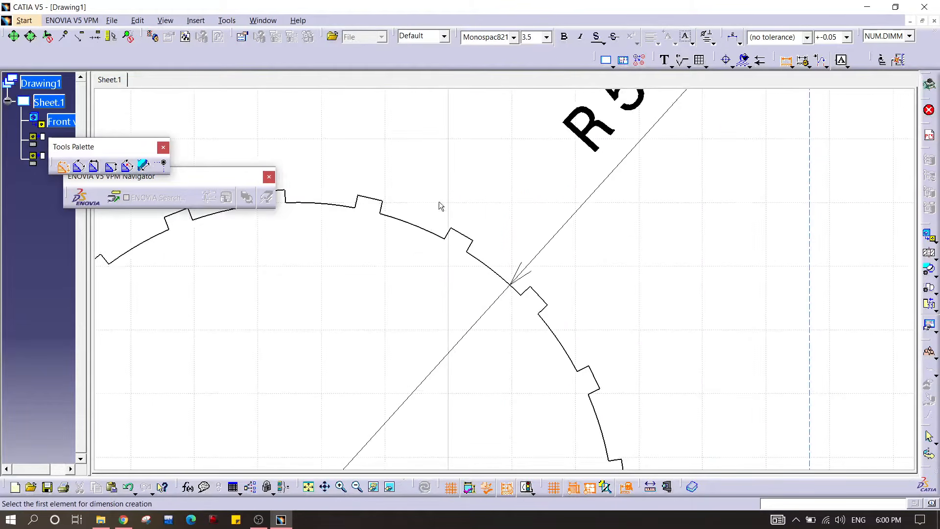
click(386, 208)
click(449, 234)
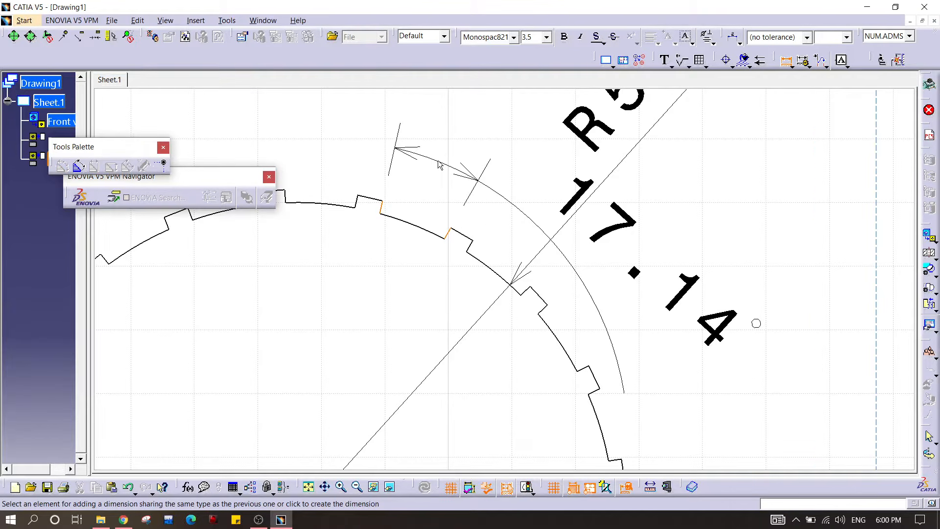
click(438, 161)
- Examine the placement of the new dimensions and the layout of the three views on the sheet
ctrl+middle_drag(472, 154, 477, 225)
middle_drag(491, 285, 515, 224)
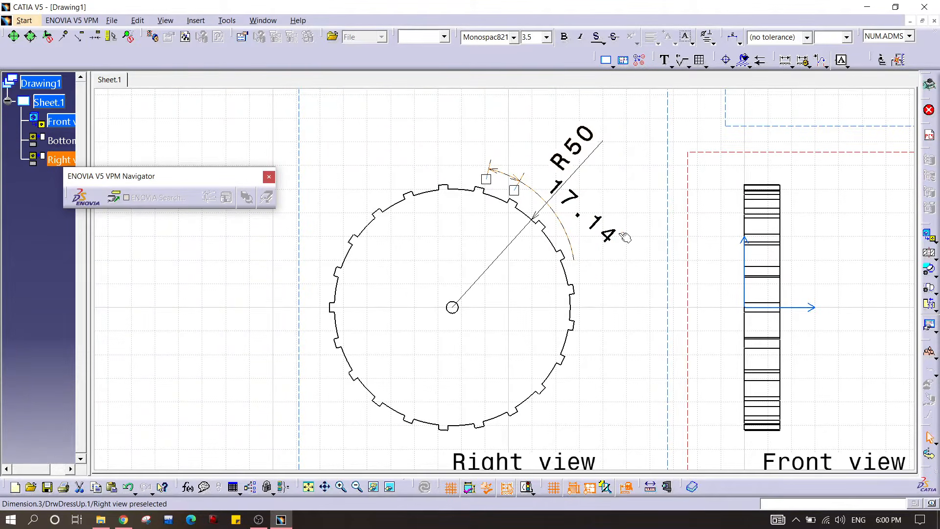
middle_drag(593, 318, 481, 272)
ctrl+middle_drag(481, 272, 480, 298)
middle_drag(603, 269, 521, 299)
mouse_move(644, 290)
middle_down()
mouse_move(590, 339)
mouse_move(588, 358)
middle_up()
middle_drag(575, 240, 576, 292)
mouse_move(577, 293)
ctrl+middle_down()
mouse_move(574, 277)
mouse_move(567, 281)
ctrl+middle_up()
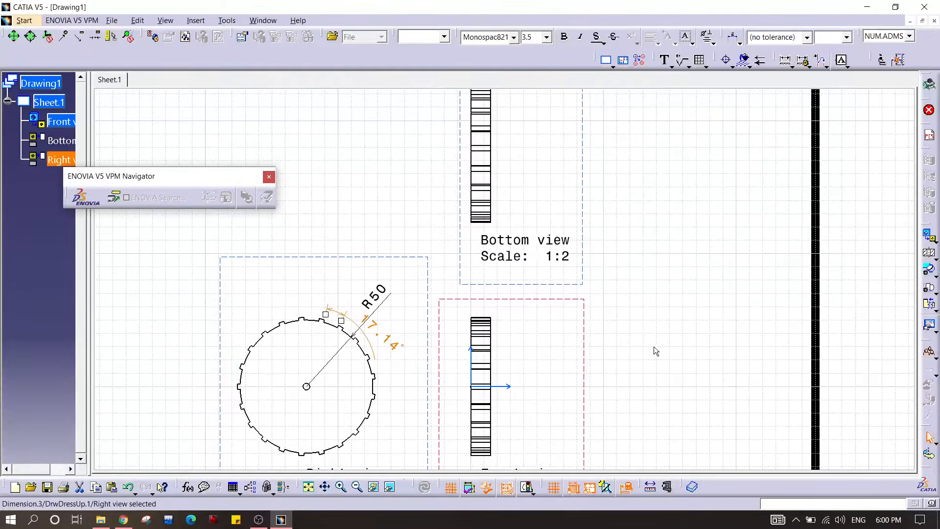
ctrl+middle_drag(583, 214, 577, 233)
mouse_move(533, 360)
middle_down()
mouse_move(563, 294)
mouse_move(573, 321)
middle_up()
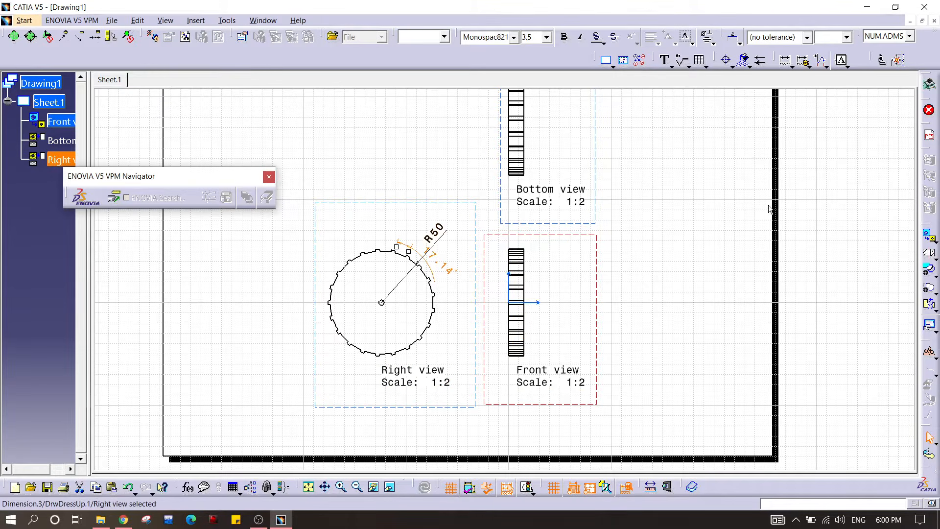
mouse_move(600, 185)
ctrl+middle_down()
mouse_move(612, 232)
mouse_move(604, 195)
ctrl+middle_up()
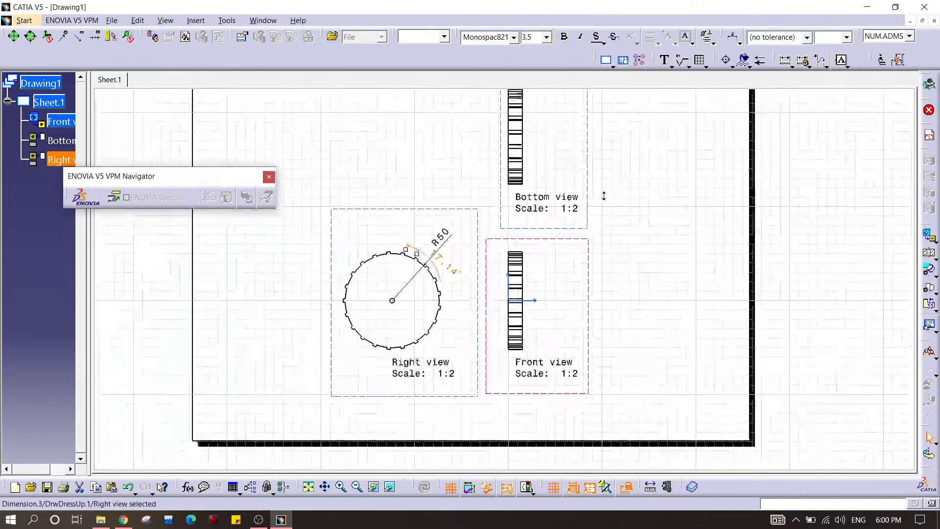
- Save the drawing as a PDF named "Magnets Draft" in the Mansmithing folder
click(111, 20)
click(160, 100)
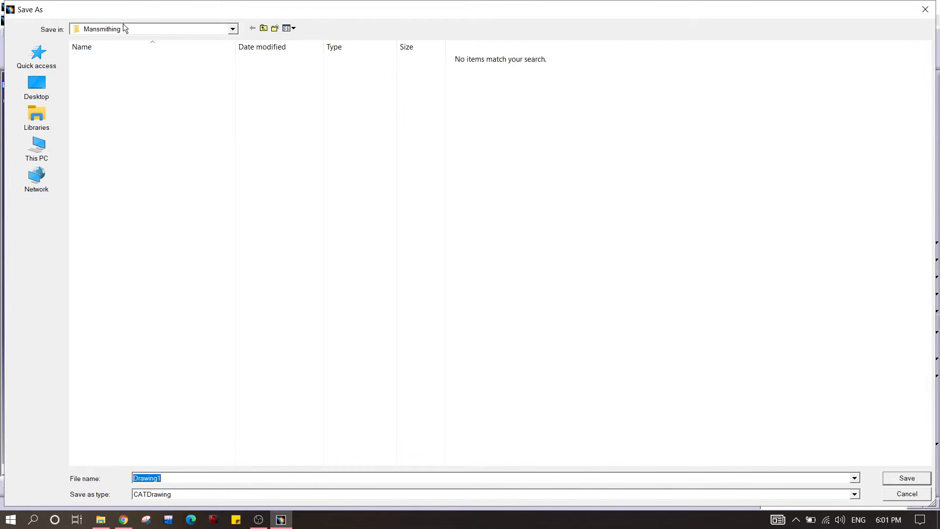
click(168, 493)
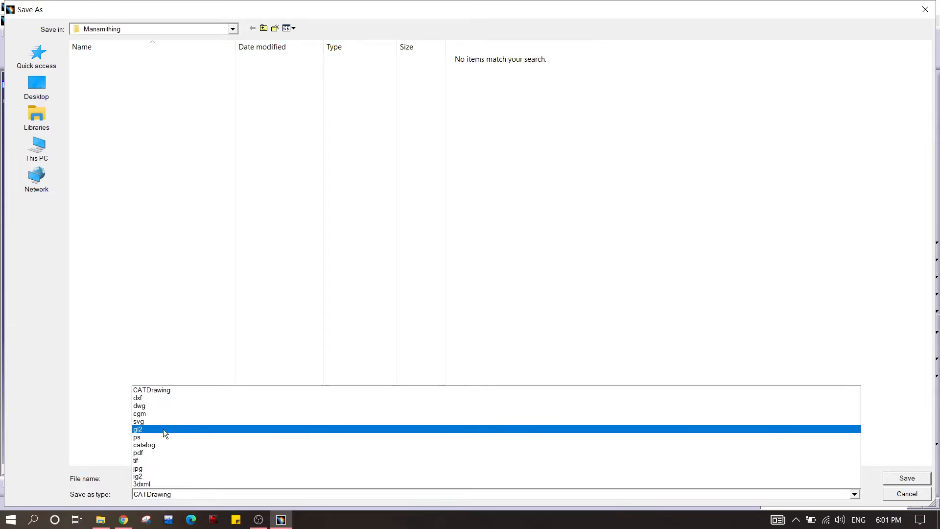
click(164, 454)
click(171, 477)
key(BackSpace)
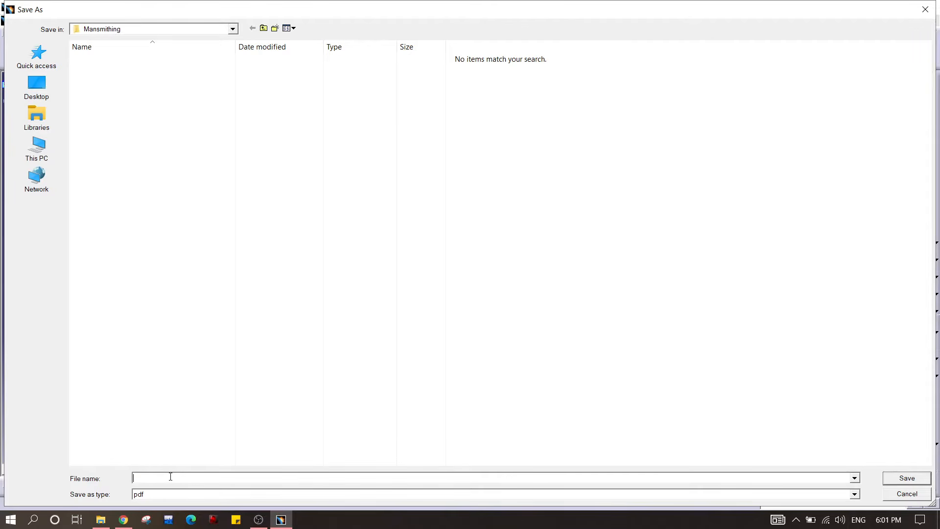
text(Magnets)
key(Return)
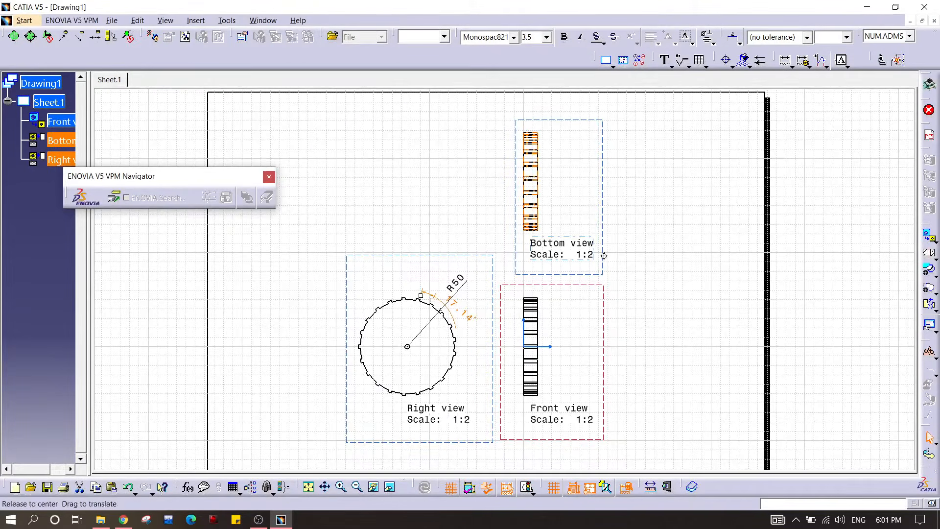
ctrl+middle_drag(604, 256, 606, 268)
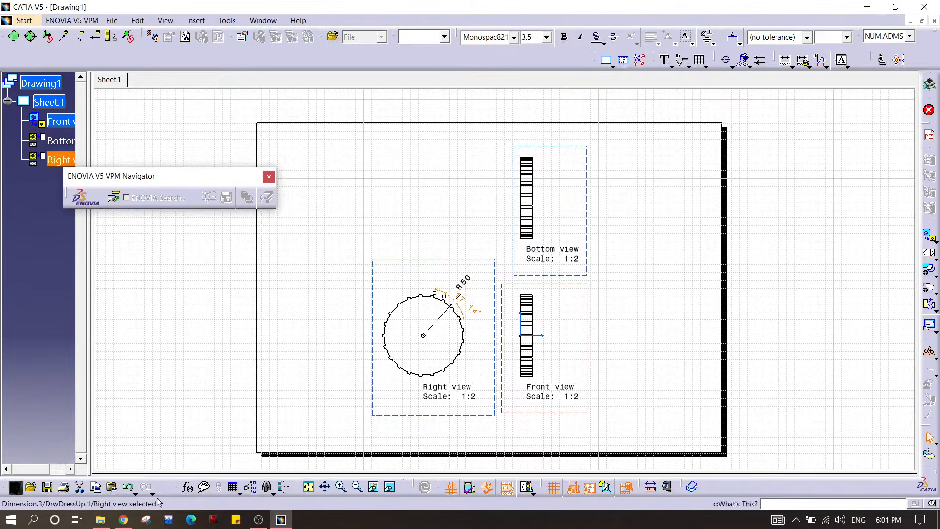
- Switch to File Explorer and open the Magnets Draft PDF from the CATIA Work > Mansmithing folder on Local Disk (D:)
click(100, 519)
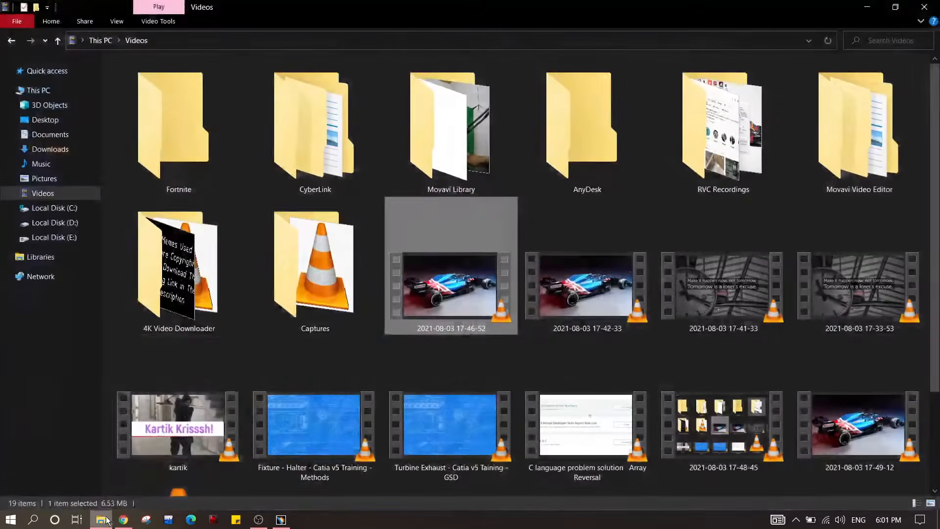
click(54, 222)
scroll(352, 257, down, 3)
double_click(164, 454)
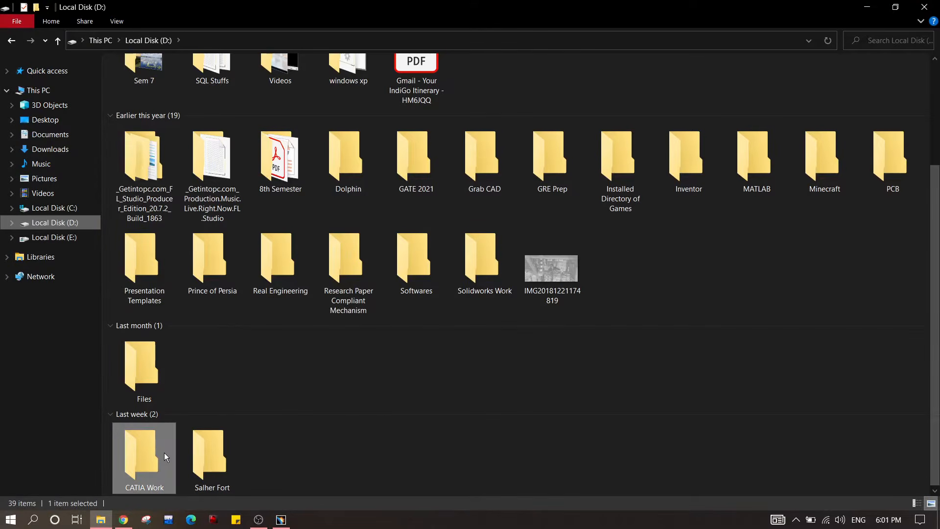
click(451, 311)
key(m)
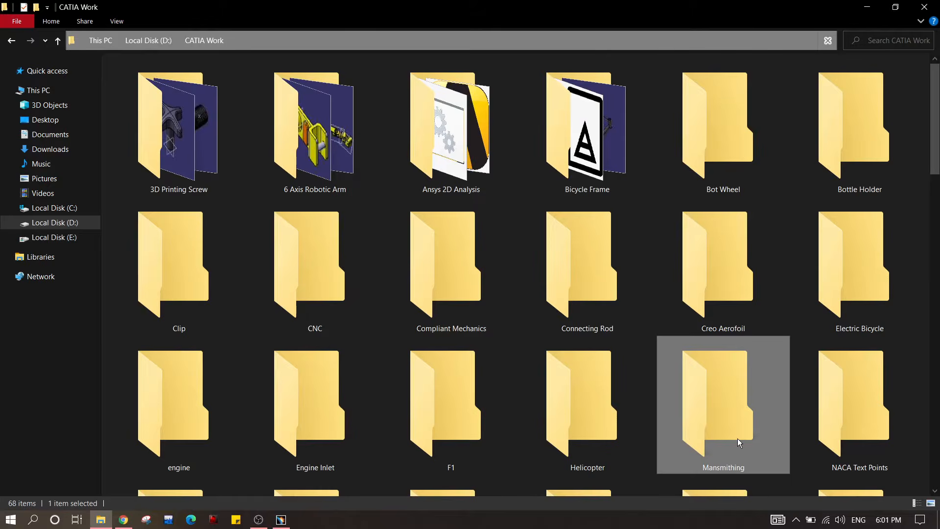
double_click(737, 438)
double_click(197, 309)
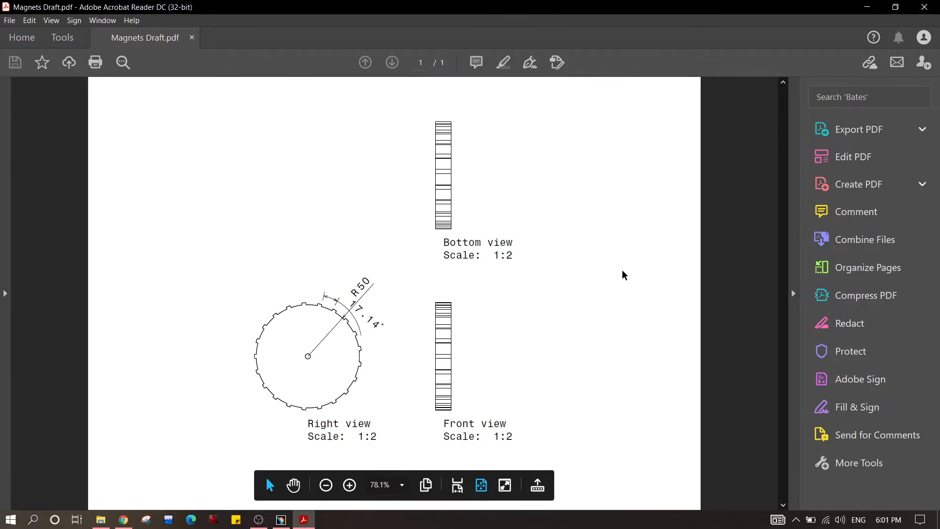
- Inspect the views, scales and dimensions in the exported PDF at different magnifications, and close the document
ctrl+scroll(405, 311, up, 3)
scroll(395, 343, down, 1)
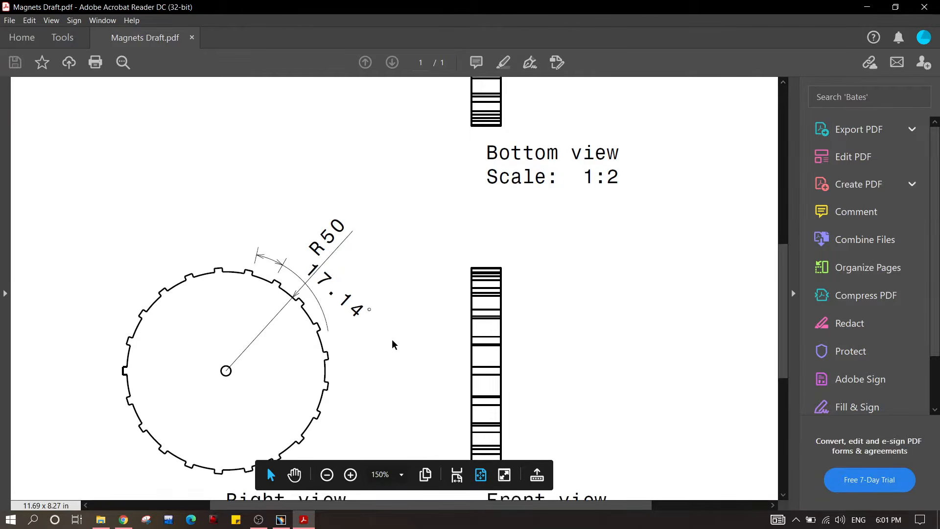
ctrl+scroll(409, 323, down, 3)
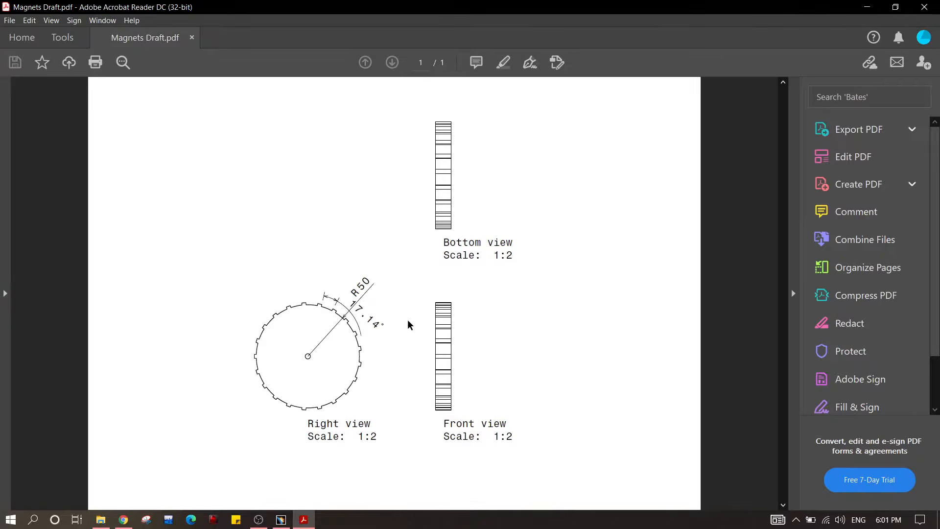
ctrl+scroll(410, 324, up, 2)
ctrl+scroll(410, 325, down, 1)
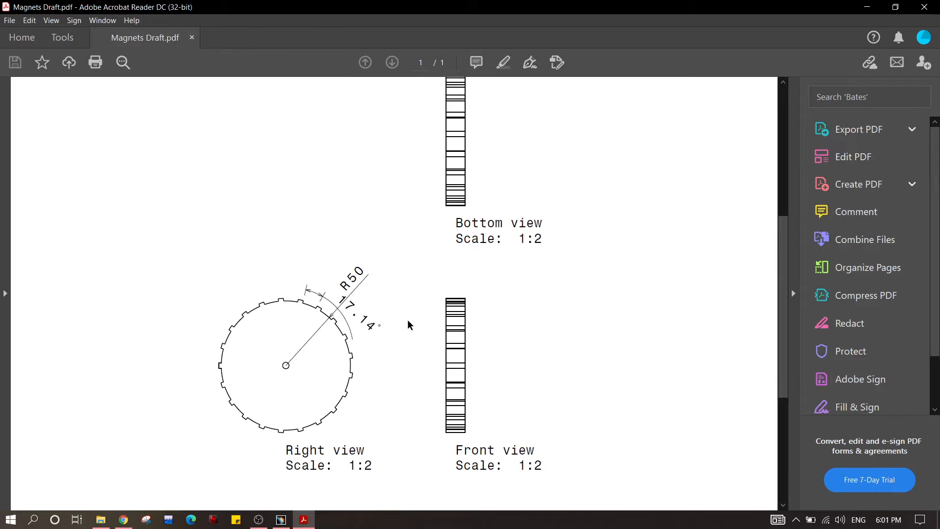
ctrl+scroll(409, 325, down, 3)
ctrl+scroll(400, 319, up, 4)
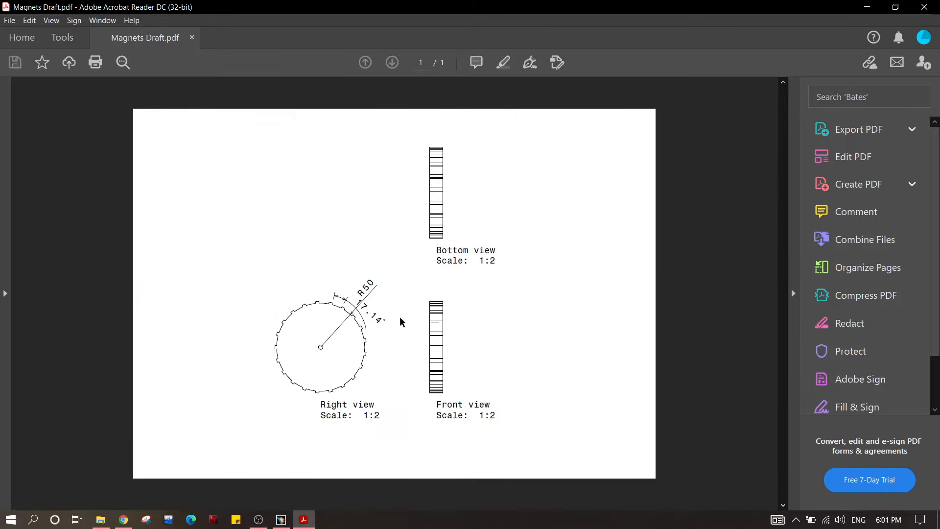
ctrl+scroll(401, 320, down, 2)
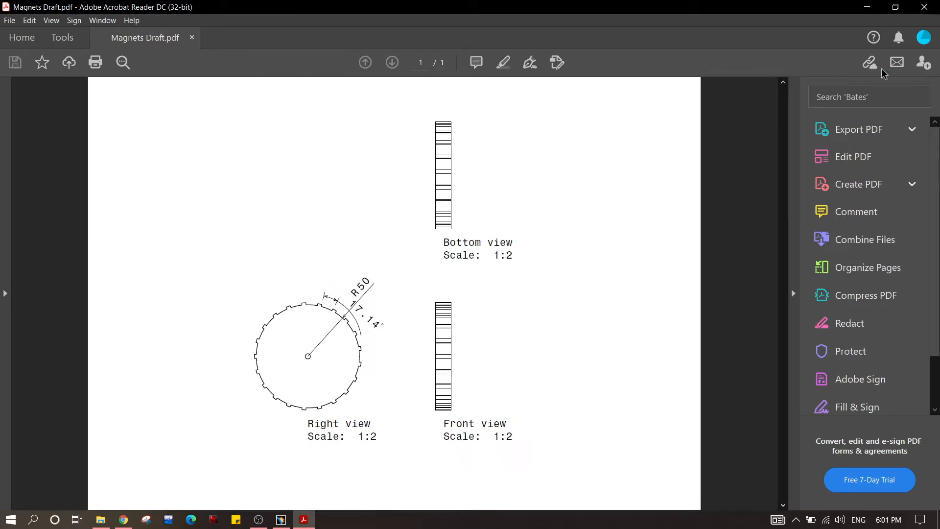
click(924, 6)
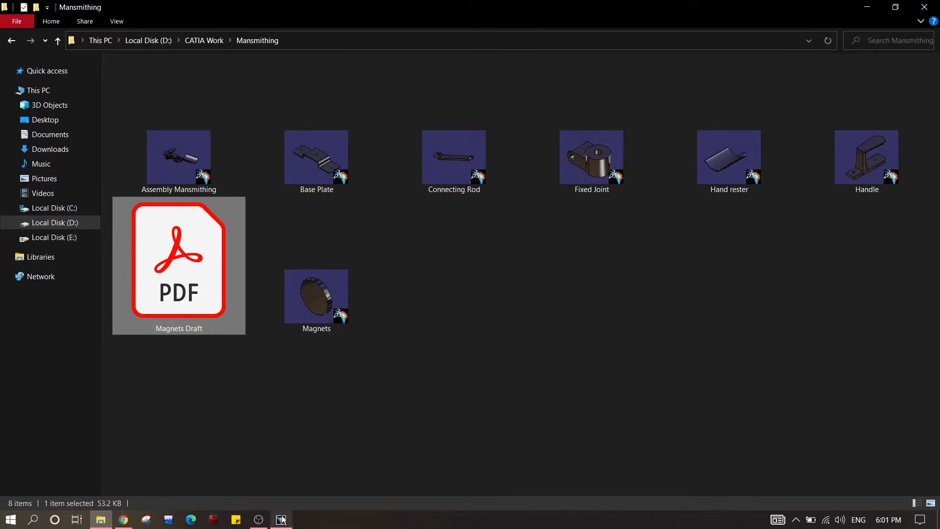
- Switch back to CATIA, display the Mansmithing folder's files as extra large icons, and open the Handle part
click(281, 518)
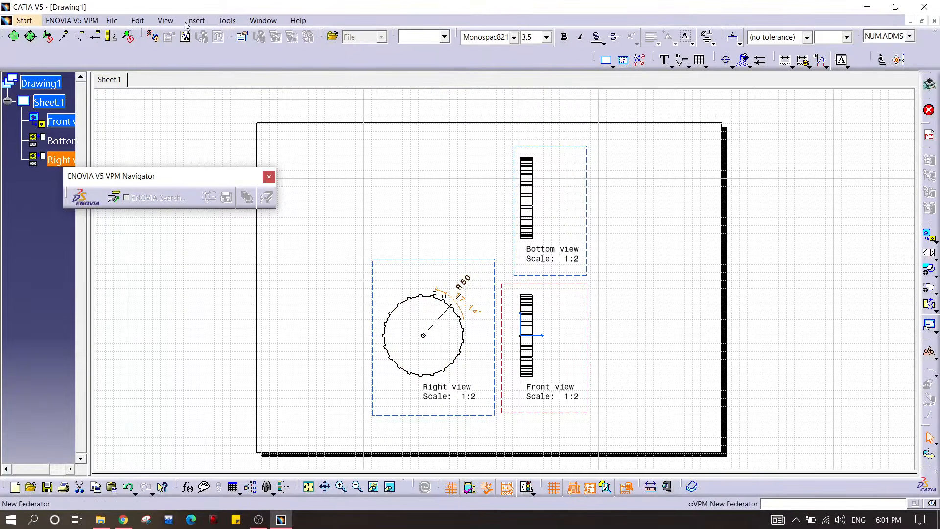
click(23, 20)
mouse_move(96, 21)
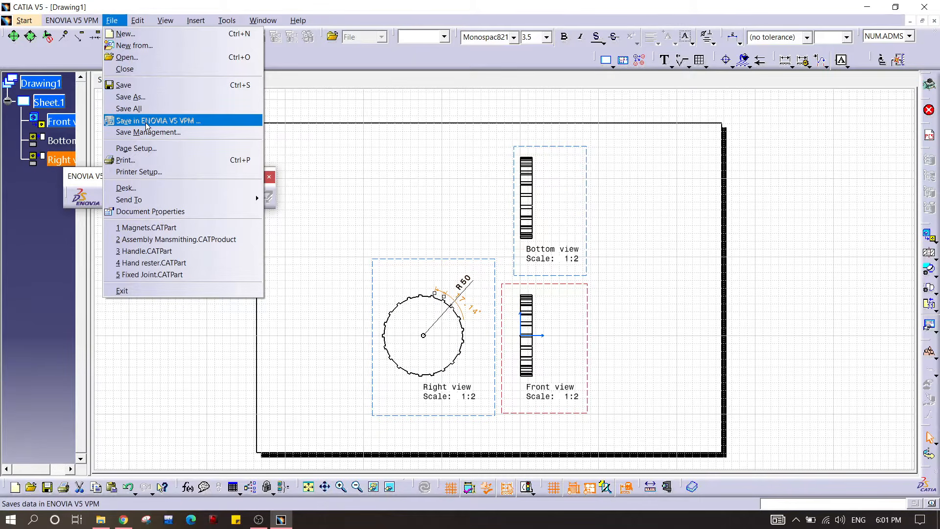
click(156, 57)
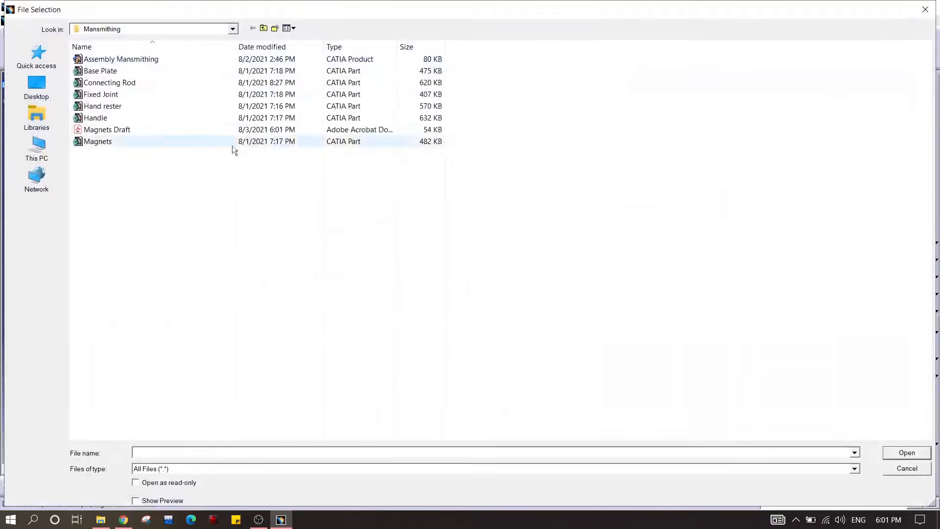
right_click(212, 213)
mouse_move(255, 220)
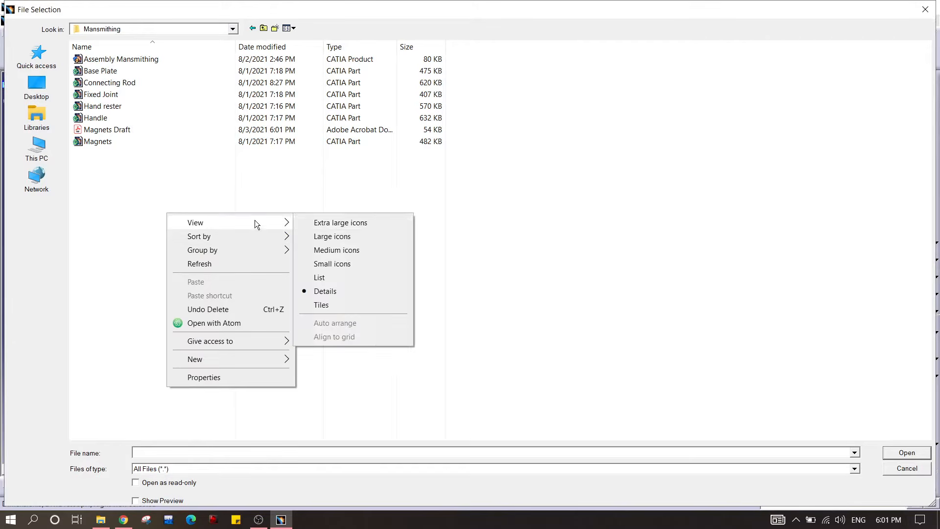
click(319, 219)
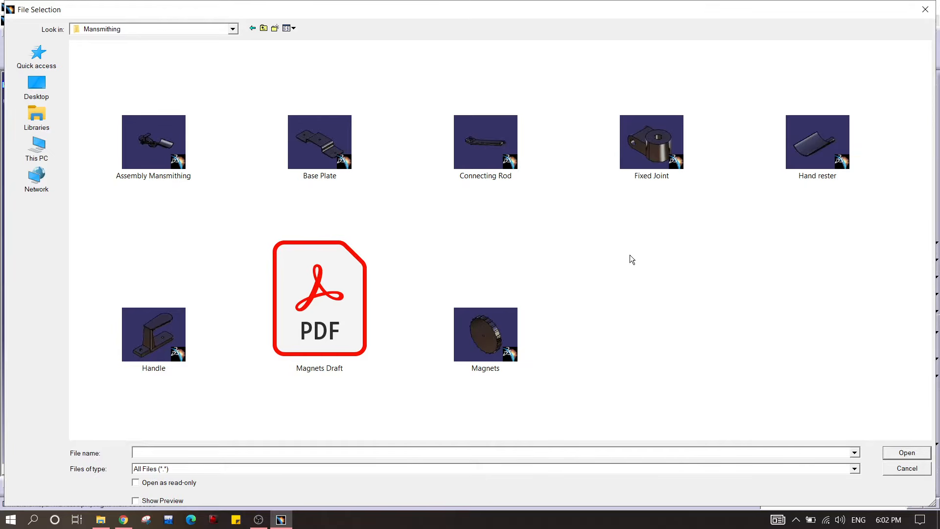
click(158, 356)
click(908, 453)
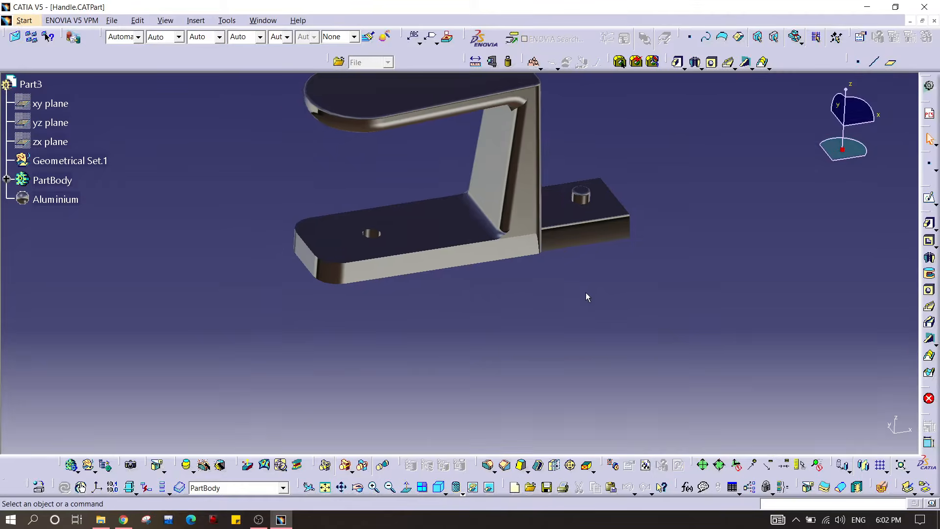
- Create an A4 ISO drawing of the Handle part with an automatic layout of front, bottom and right views at 1:1
middle_drag(585, 294, 582, 402)
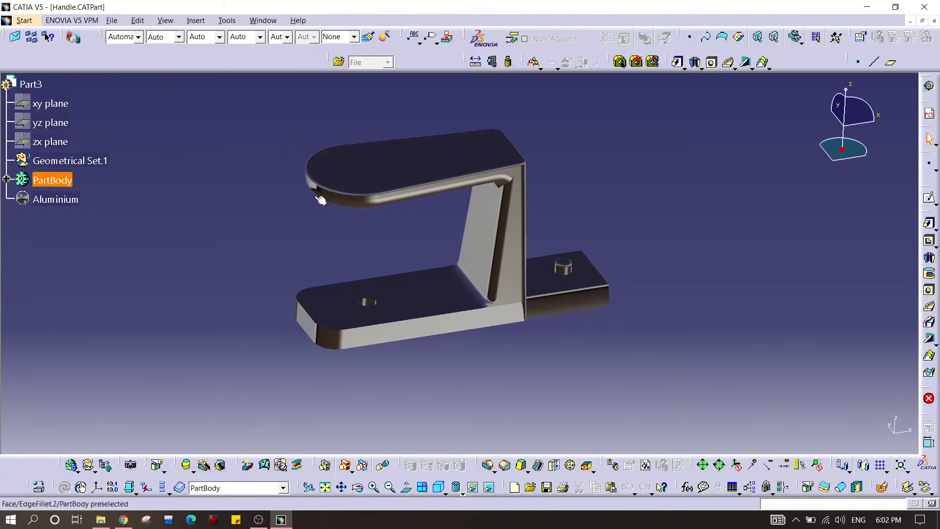
click(24, 20)
mouse_move(47, 44)
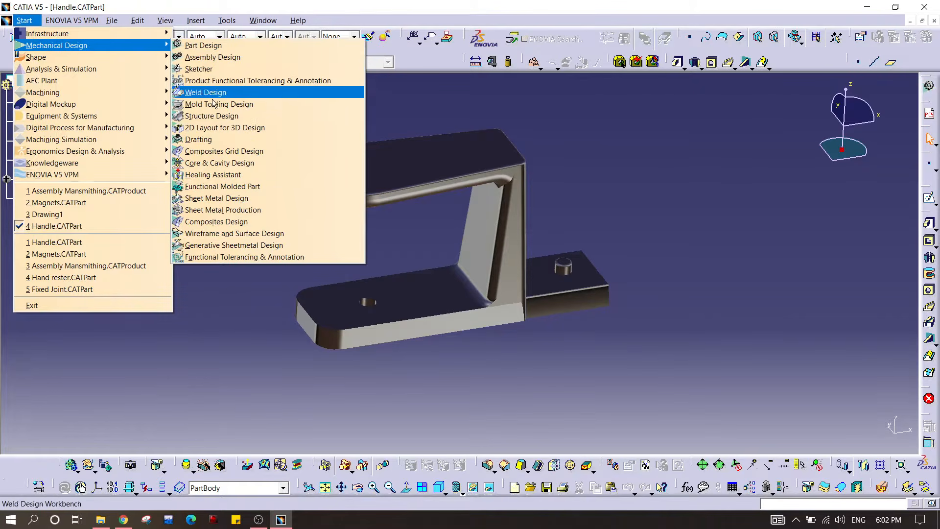
click(198, 139)
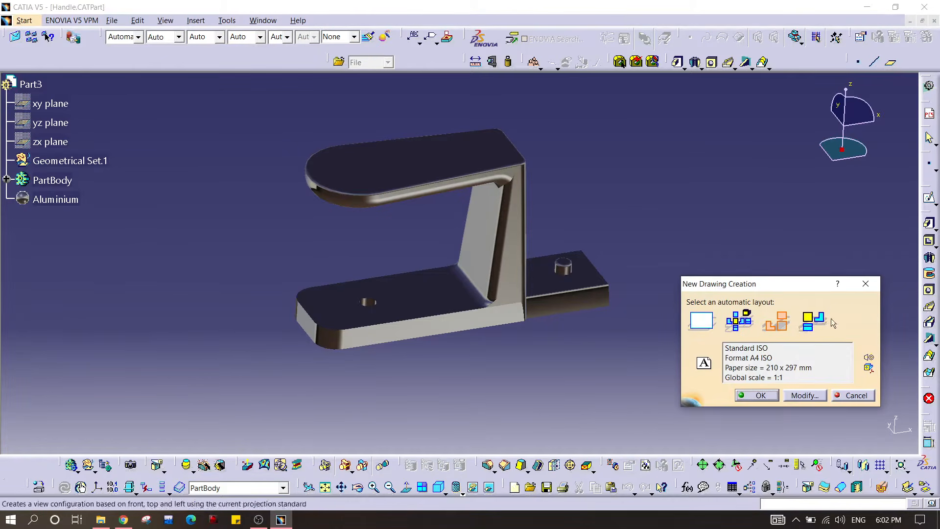
click(772, 394)
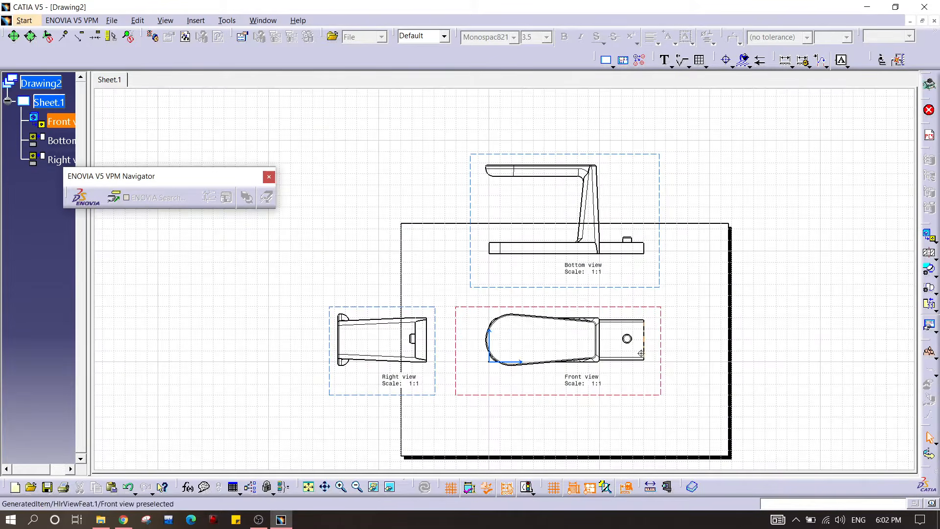
- Move the front view together with its linked bottom and right views toward the sheet's lower-right area
middle_drag(641, 353, 539, 279)
mouse_move(540, 279)
ctrl+middle_down()
mouse_move(545, 307)
mouse_move(519, 336)
ctrl+middle_up()
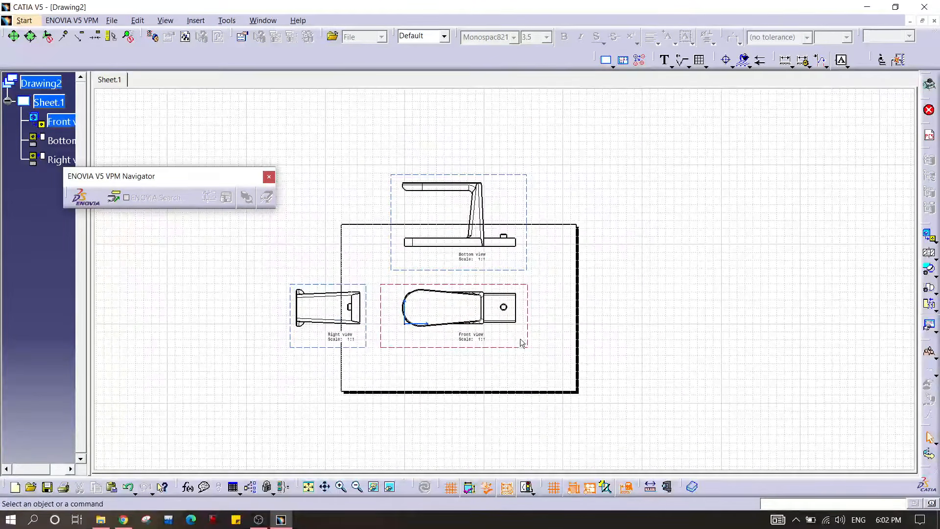
drag(529, 343, 570, 379)
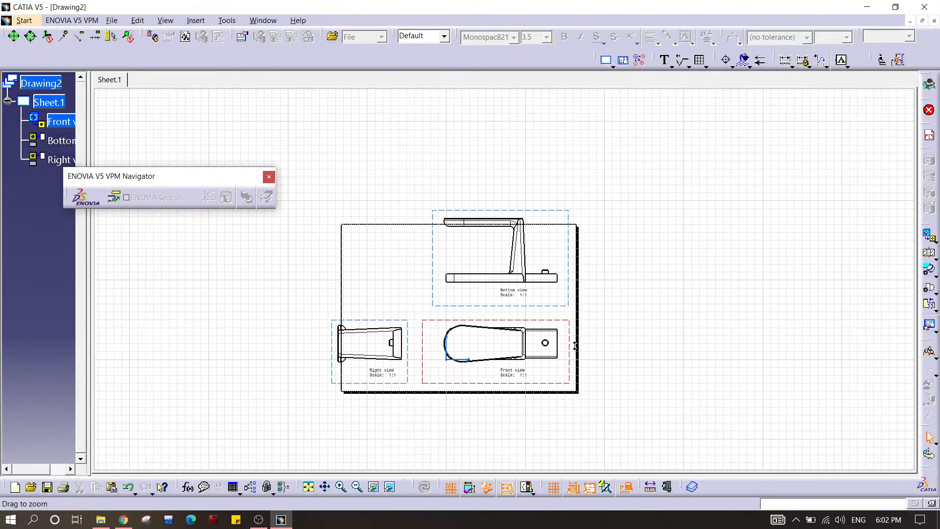
ctrl+middle_drag(577, 349, 577, 329)
- Set the scale of the front, bottom and right views to 1:2
click(574, 311)
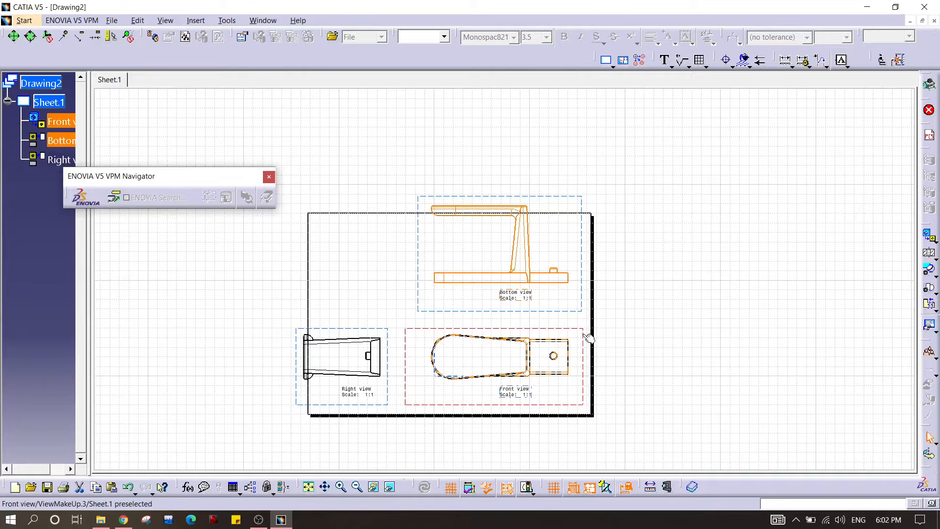
ctrl+click(579, 329)
ctrl+click(386, 329)
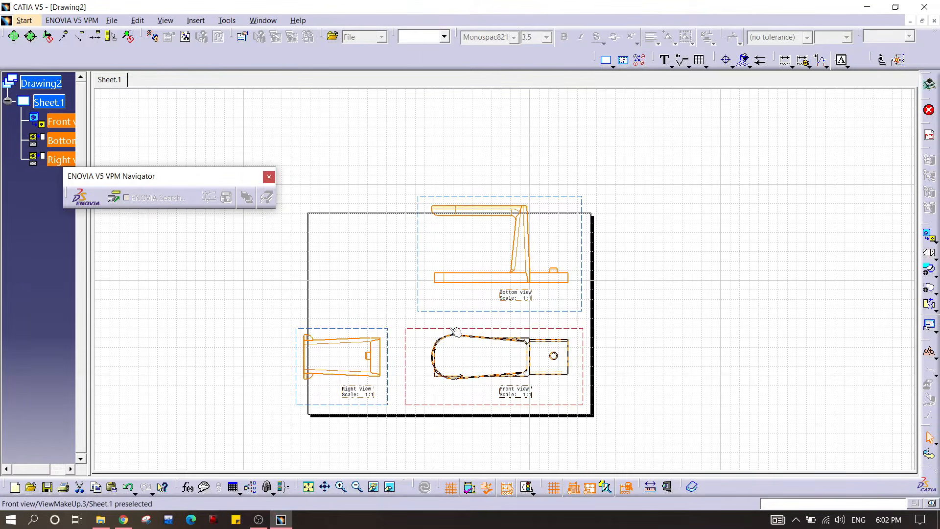
right_click(571, 332)
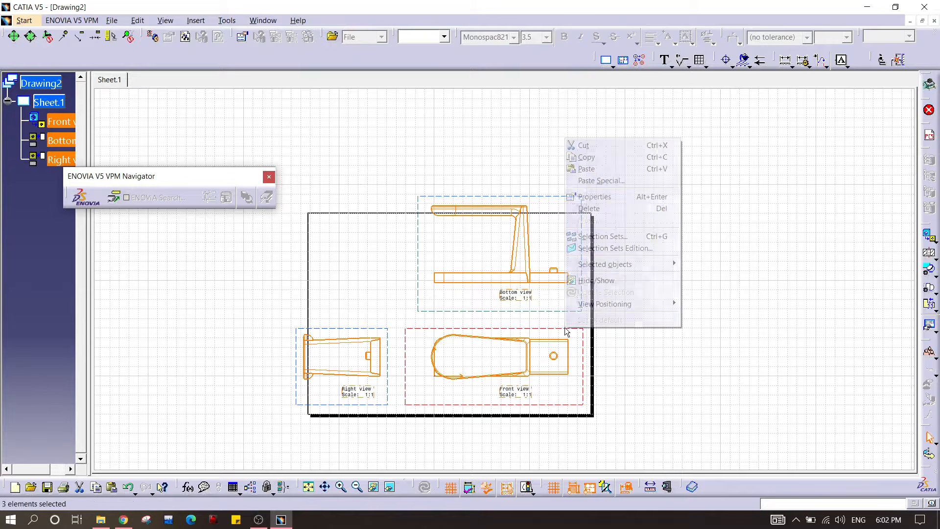
click(610, 197)
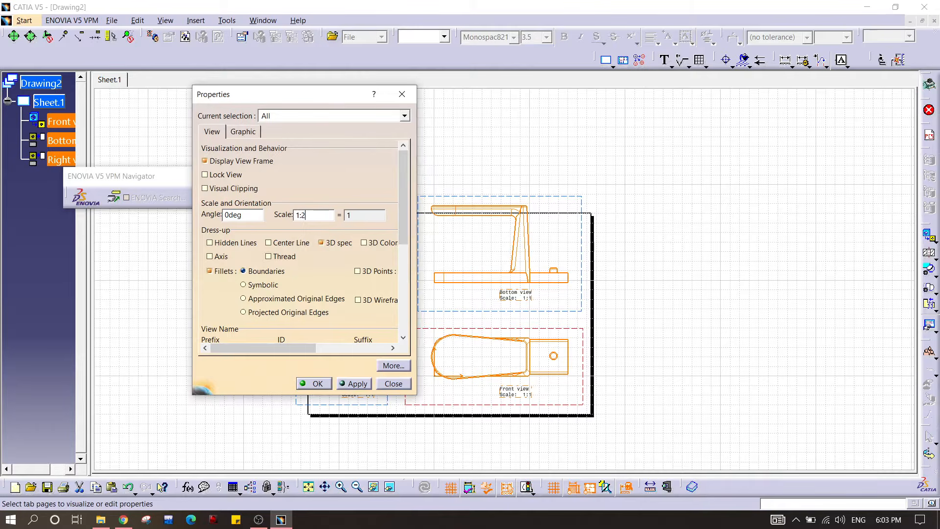
key(Return)
- Reposition the front, bottom and right views so that all three lie inside the sheet with space between them
mouse_move(547, 291)
middle_down()
mouse_move(478, 266)
mouse_move(479, 230)
mouse_move(503, 237)
middle_up()
drag(502, 237, 529, 304)
click(525, 248)
drag(328, 337, 417, 330)
middle_drag(444, 317, 486, 272)
ctrl+middle_drag(485, 271, 499, 334)
drag(494, 255, 473, 217)
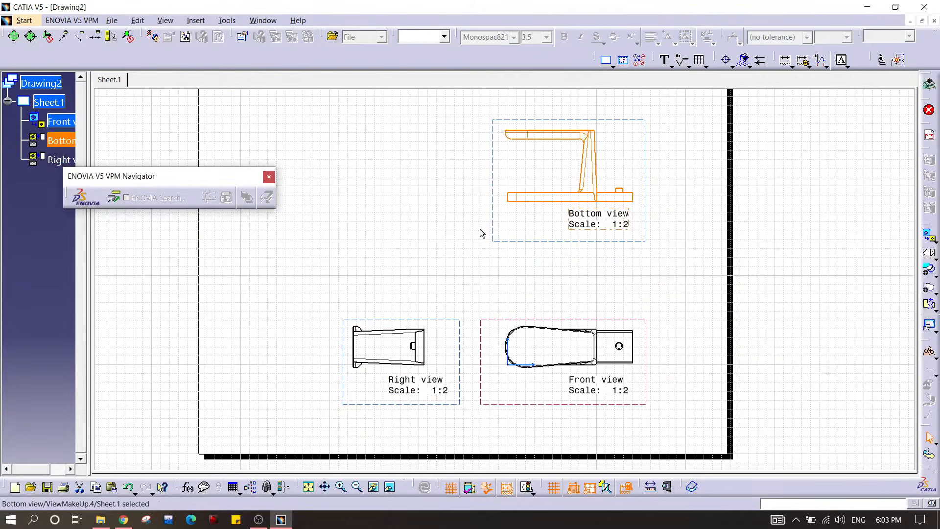
drag(481, 325, 476, 275)
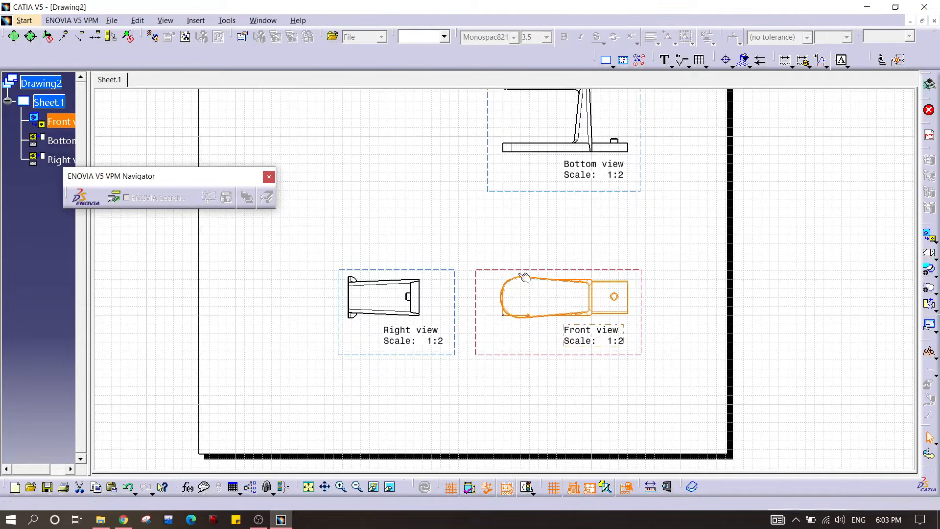
middle_drag(534, 258, 537, 294)
drag(550, 229, 556, 267)
click(602, 283)
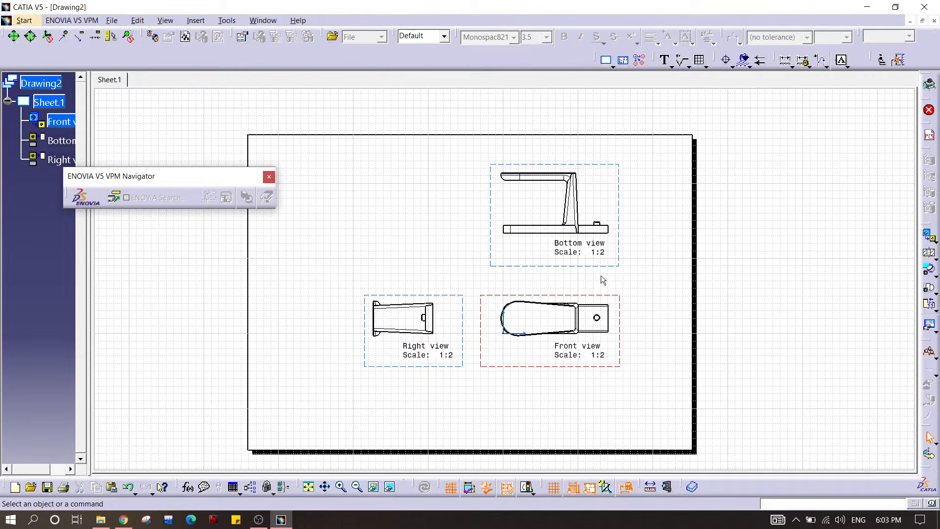
- Try to set the scale of the front, bottom and right views to 1:1.5
click(609, 268)
ctrl+click(620, 302)
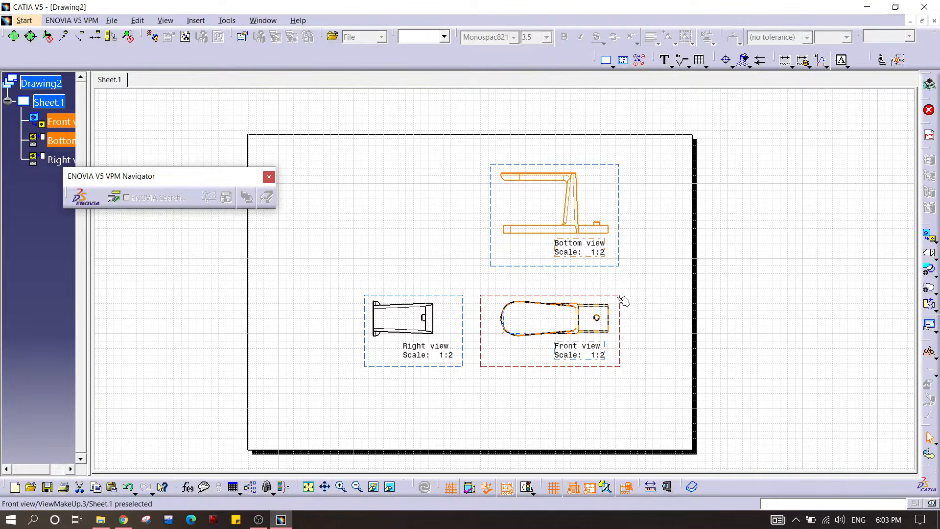
ctrl+click(463, 297)
right_click(457, 295)
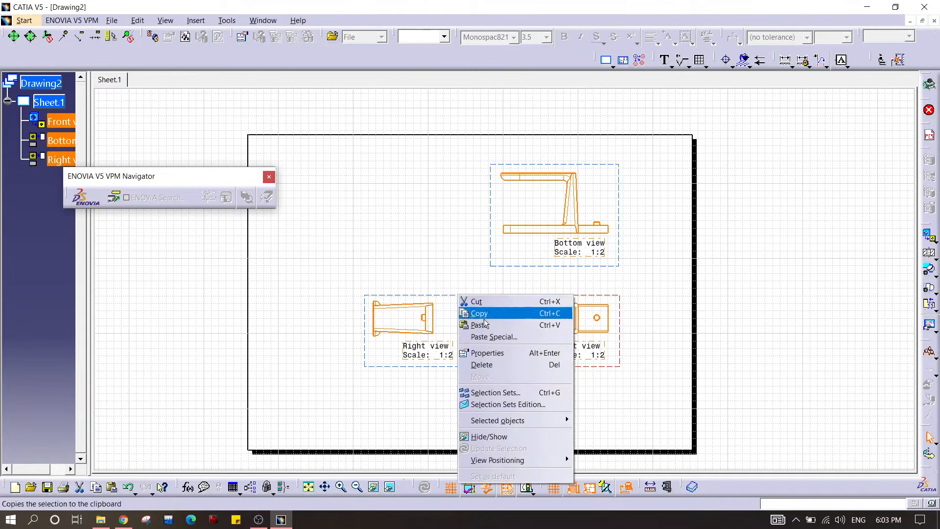
click(487, 352)
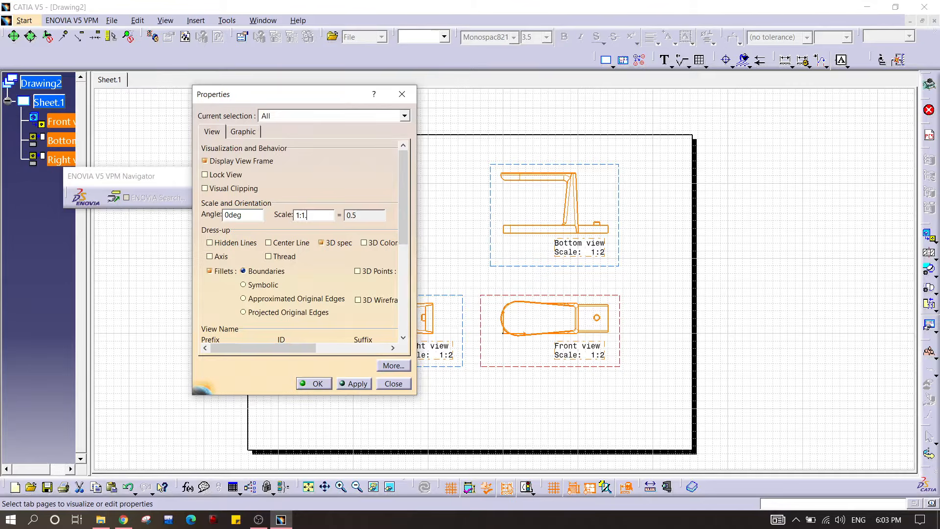
text(5)
key(Return)
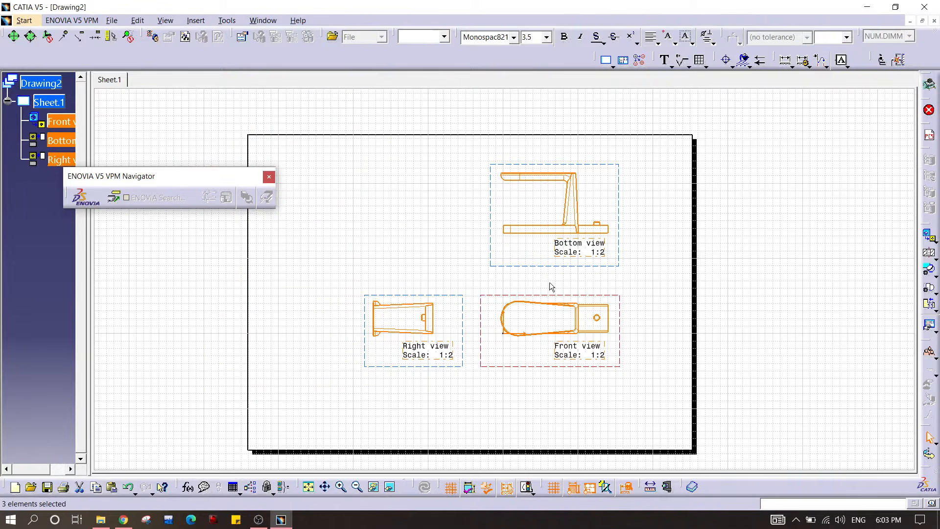
click(783, 264)
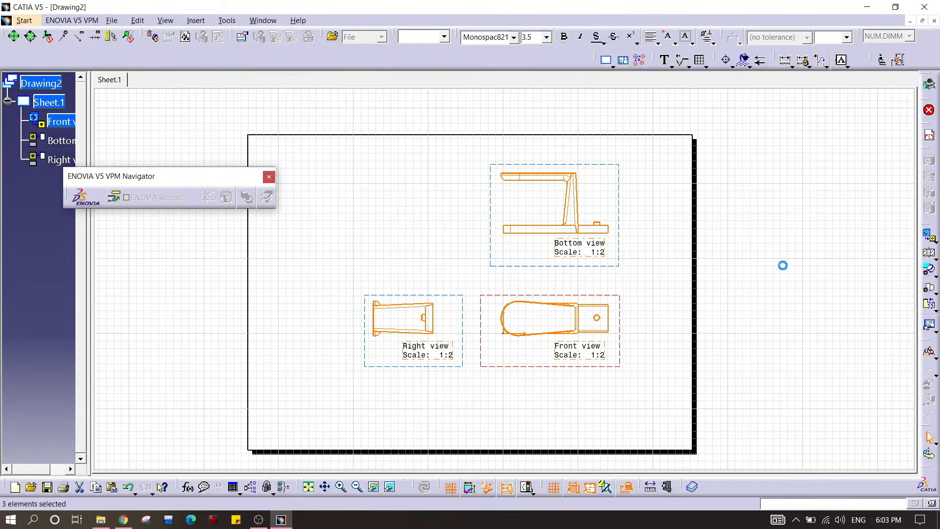
- Add an isometric view of the Handle part in the sheet's upper-left area, using a face in the 3D model as reference
mouse_move(722, 279)
middle_down()
mouse_move(688, 228)
mouse_move(687, 251)
middle_up()
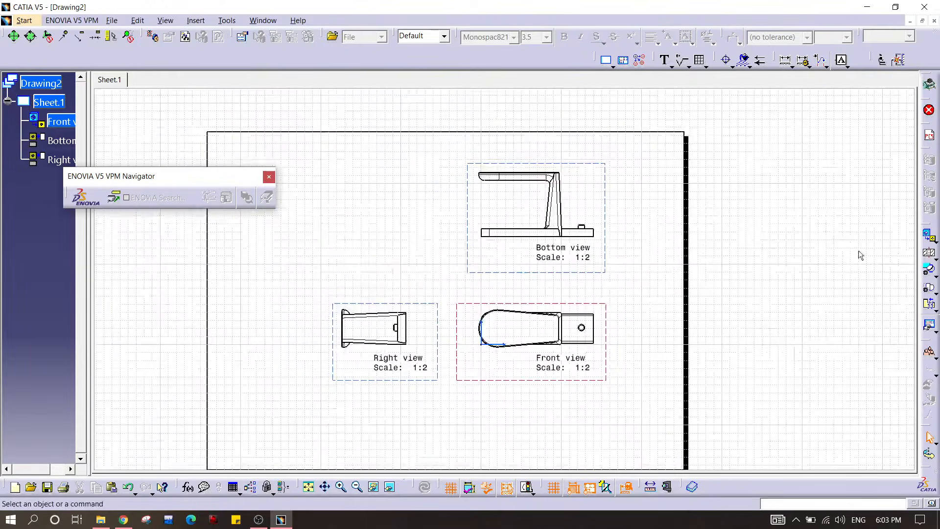
click(933, 239)
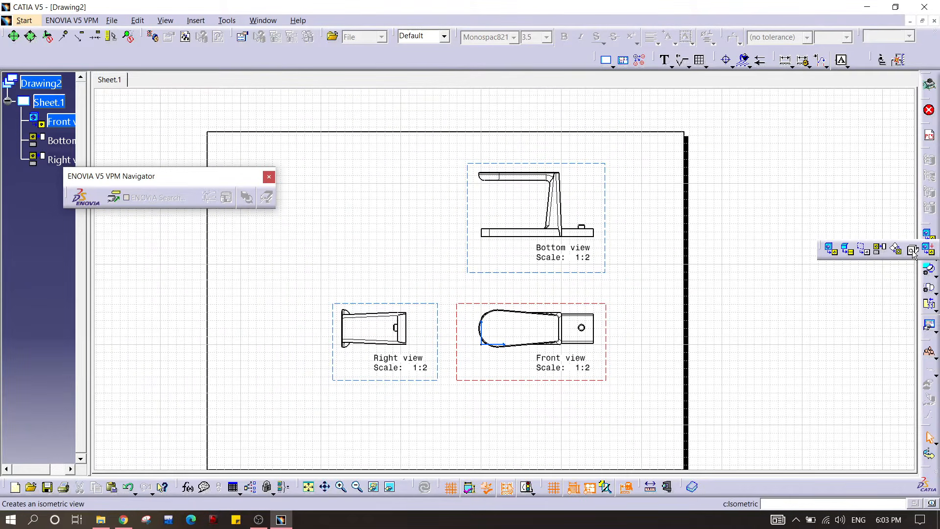
click(913, 251)
click(263, 20)
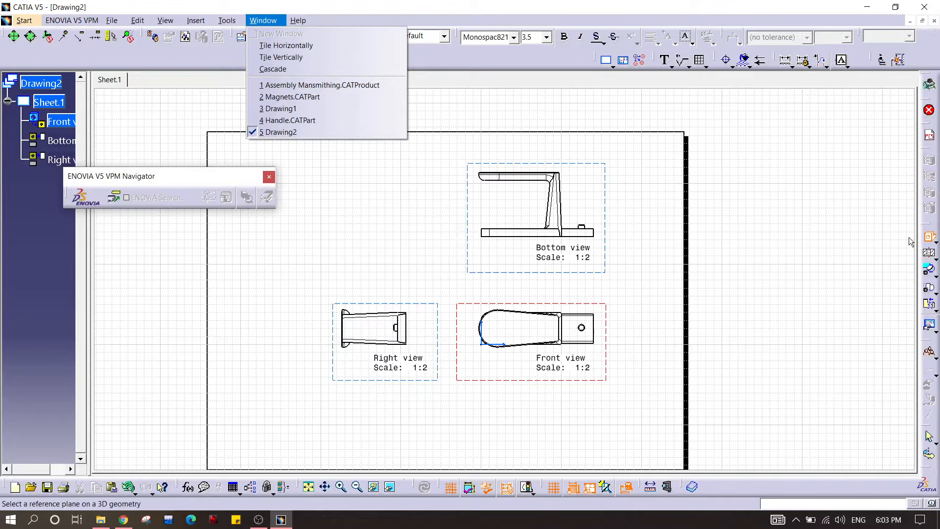
click(301, 127)
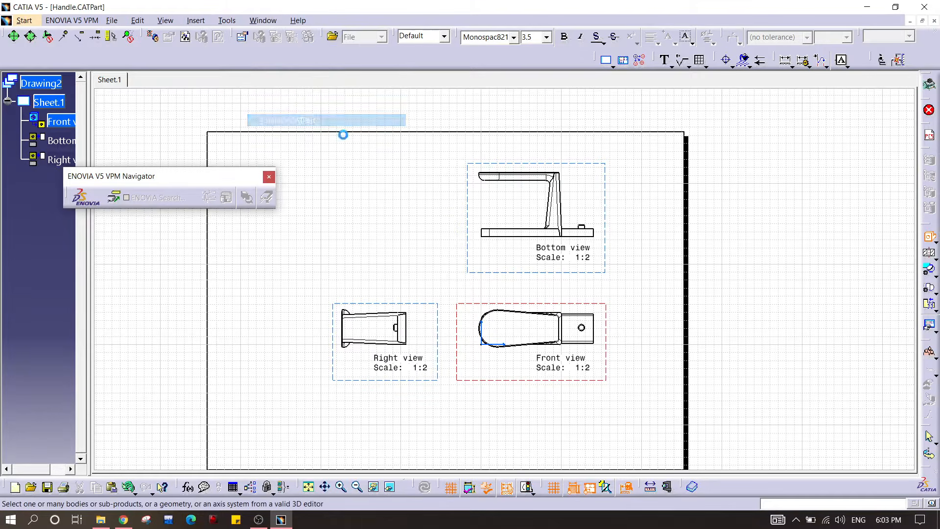
middle_drag(538, 206, 560, 290)
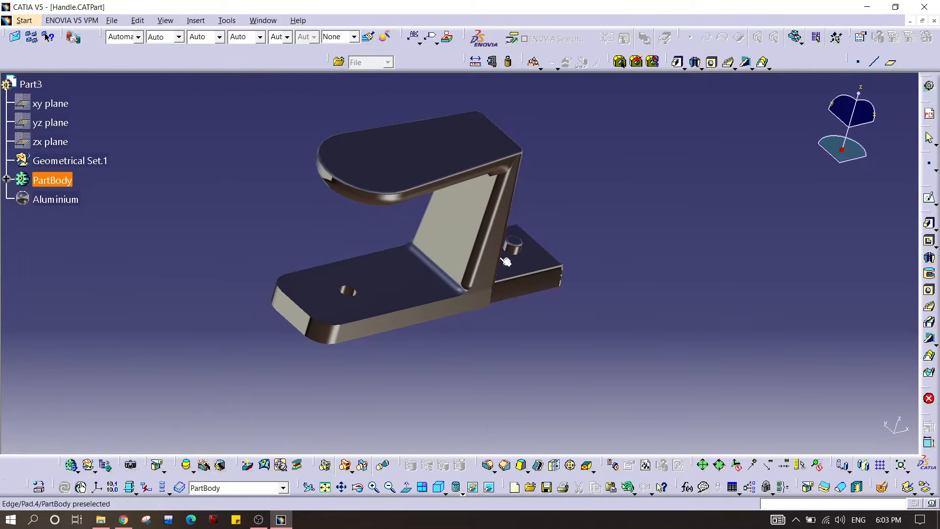
click(460, 239)
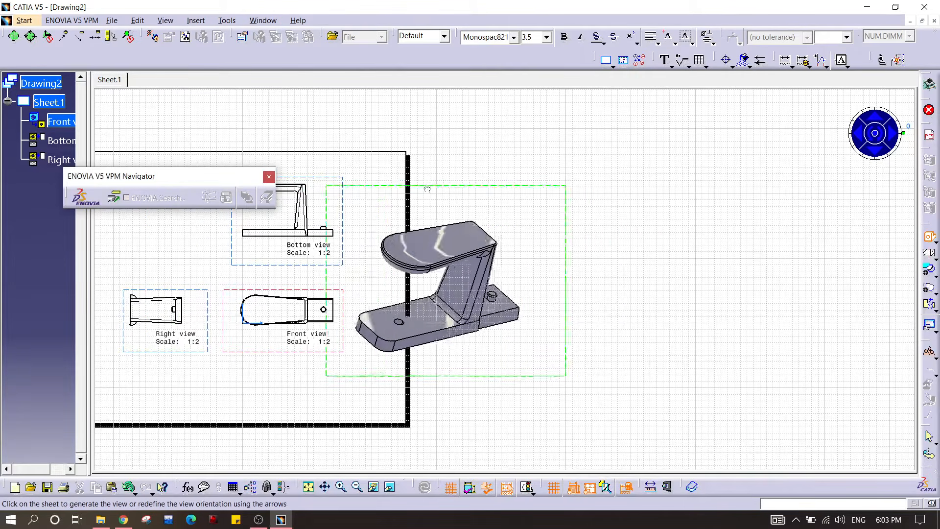
middle_drag(363, 225, 728, 237)
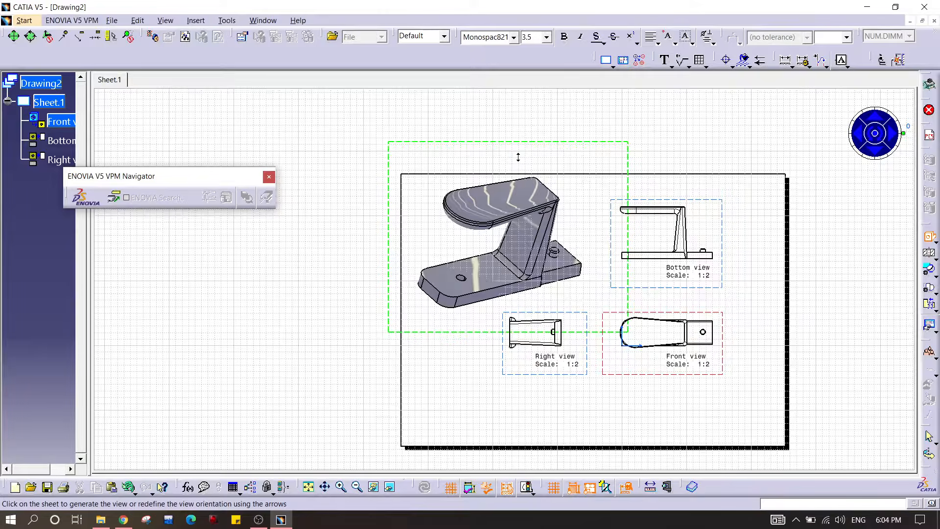
middle_drag(518, 156, 487, 164)
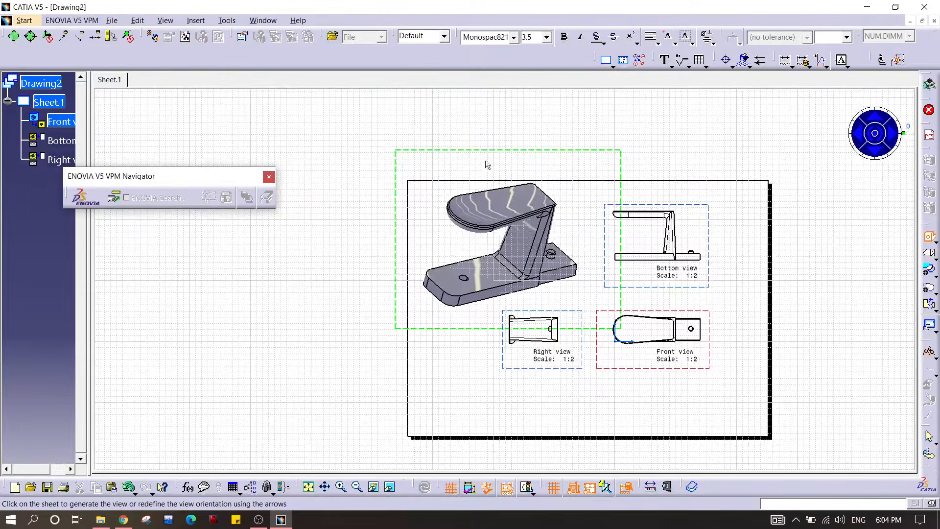
click(725, 338)
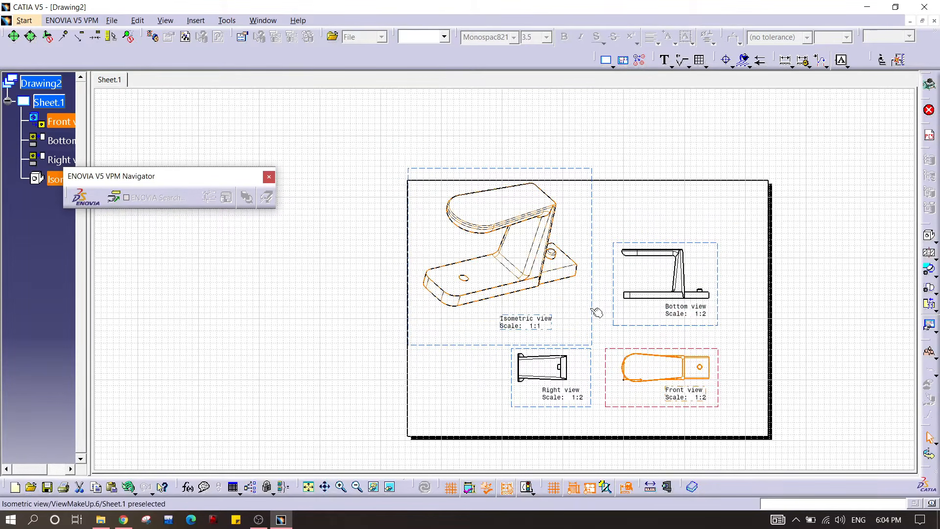
mouse_move(635, 158)
ctrl+middle_down()
mouse_move(678, 196)
mouse_move(560, 128)
mouse_move(557, 178)
mouse_move(536, 162)
mouse_move(621, 200)
ctrl+middle_up()
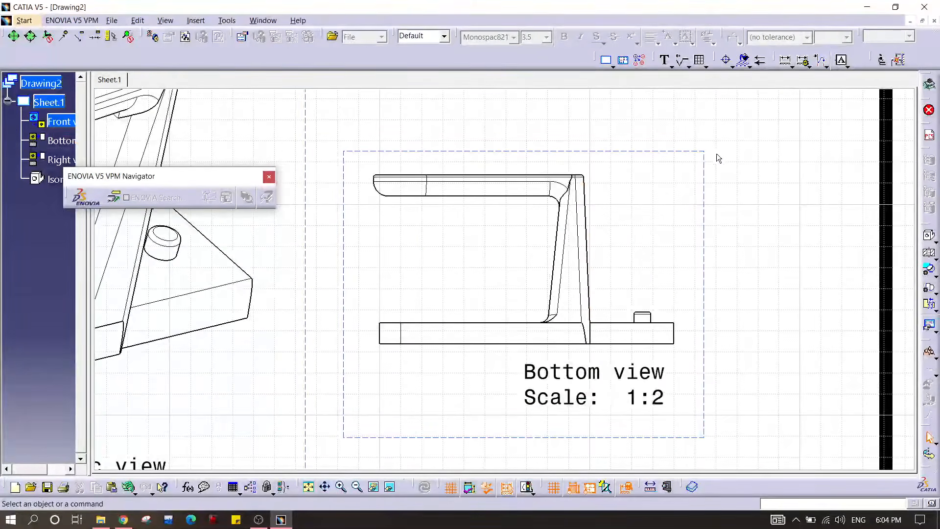
click(786, 61)
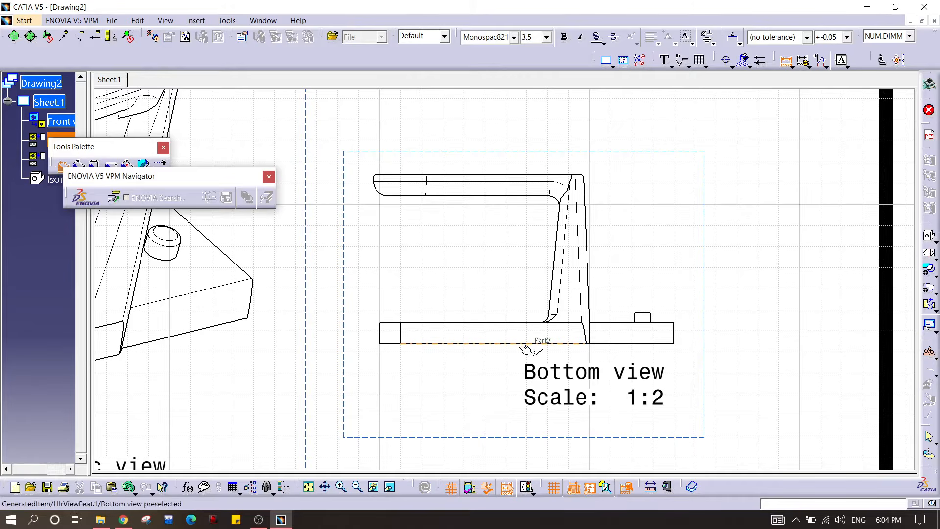
click(397, 344)
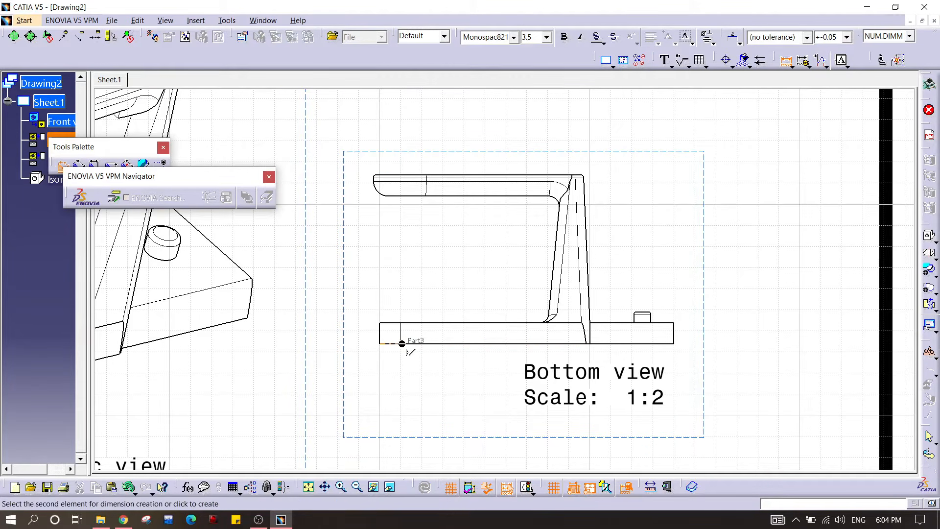
click(468, 344)
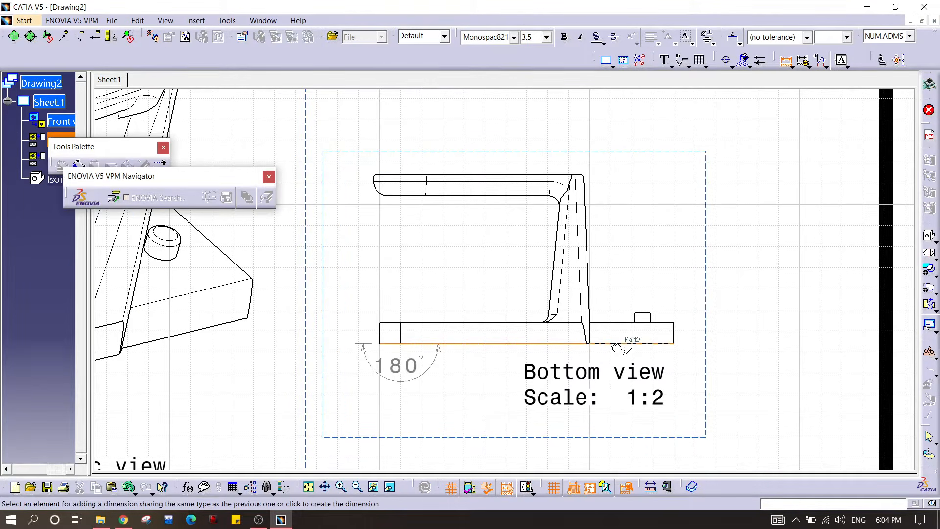
key(Escape)
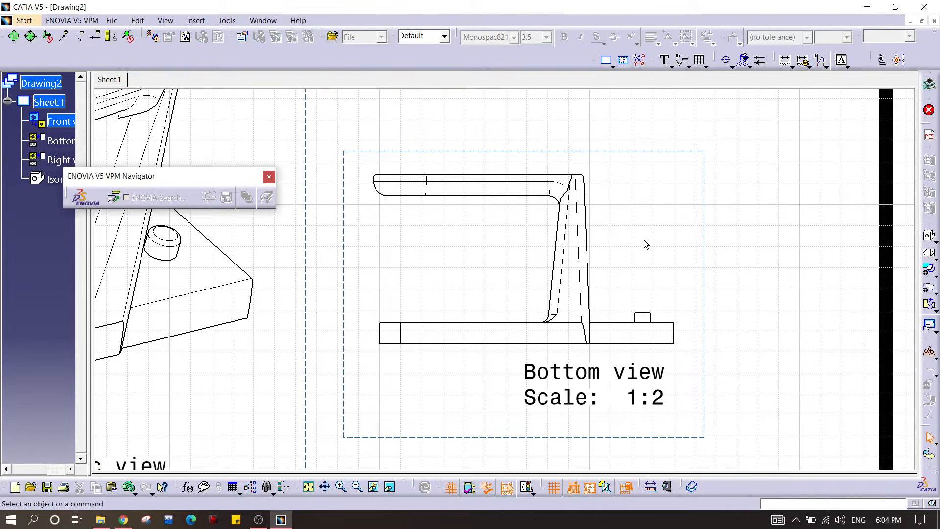
middle_drag(648, 242, 636, 190)
click(785, 63)
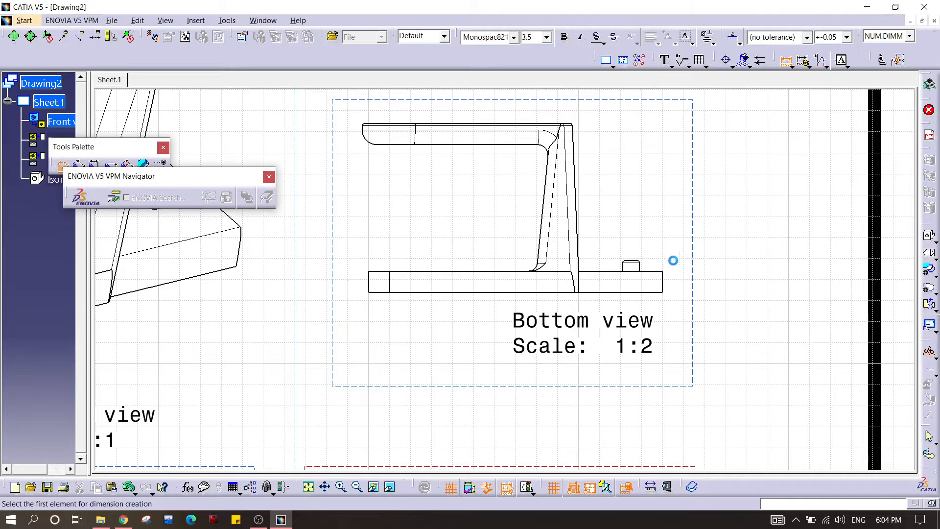
key(Escape)
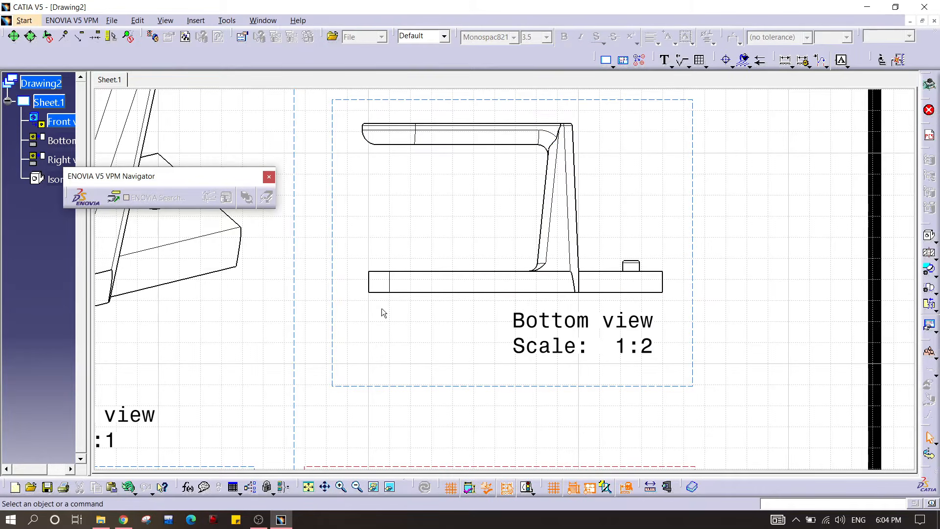
- Dimension the length of the base's lower edge between its short end segment and the upright in the bottom view, placing it below the base
click(425, 292)
ctrl+click(601, 292)
middle_drag(582, 302, 458, 232)
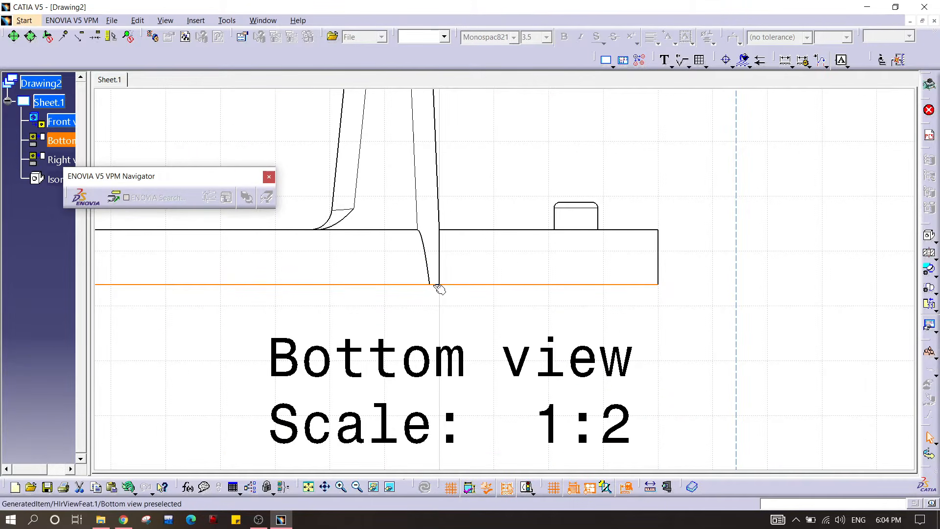
ctrl+middle_drag(510, 256, 517, 278)
mouse_move(340, 225)
middle_down()
mouse_move(395, 237)
mouse_move(405, 260)
middle_up()
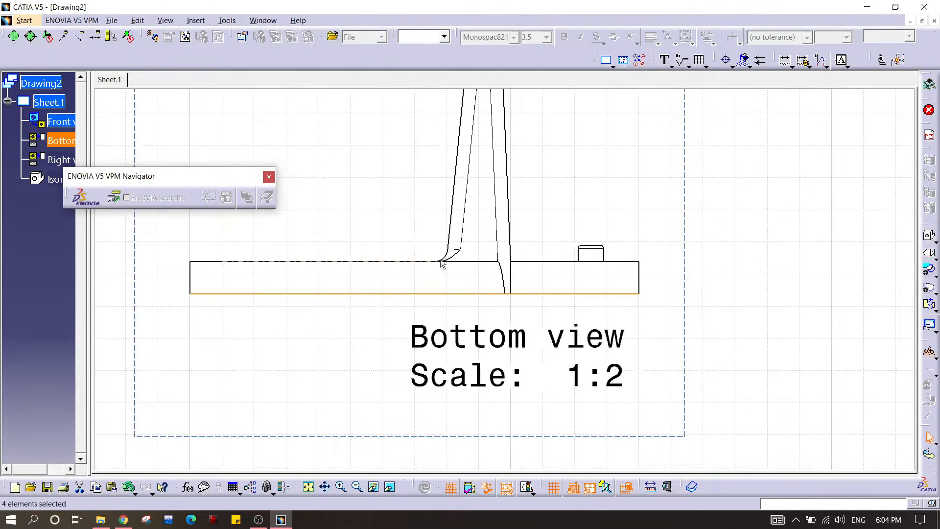
click(785, 62)
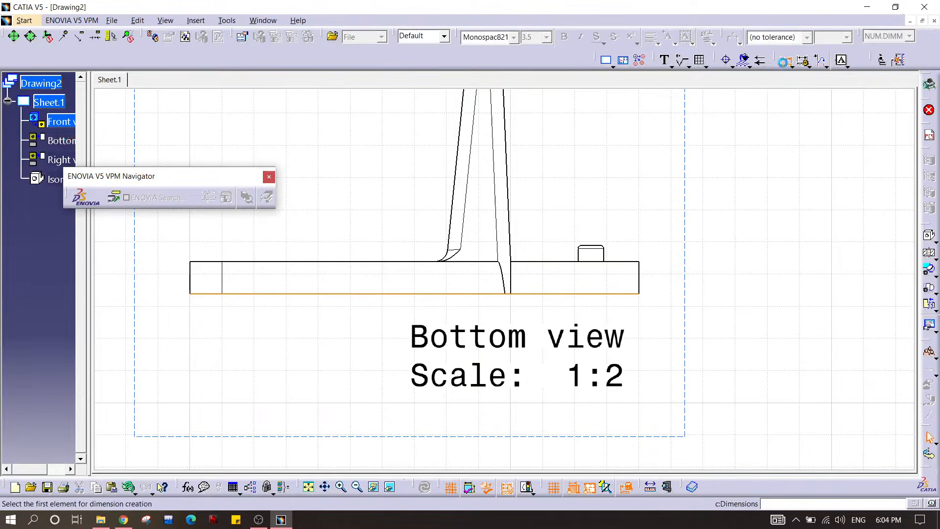
middle_drag(523, 230, 537, 216)
mouse_move(537, 215)
ctrl+middle_down()
mouse_move(550, 281)
mouse_move(522, 263)
mouse_move(530, 224)
ctrl+middle_up()
mouse_move(530, 224)
ctrl+middle_down()
mouse_move(518, 195)
mouse_move(483, 306)
ctrl+middle_up()
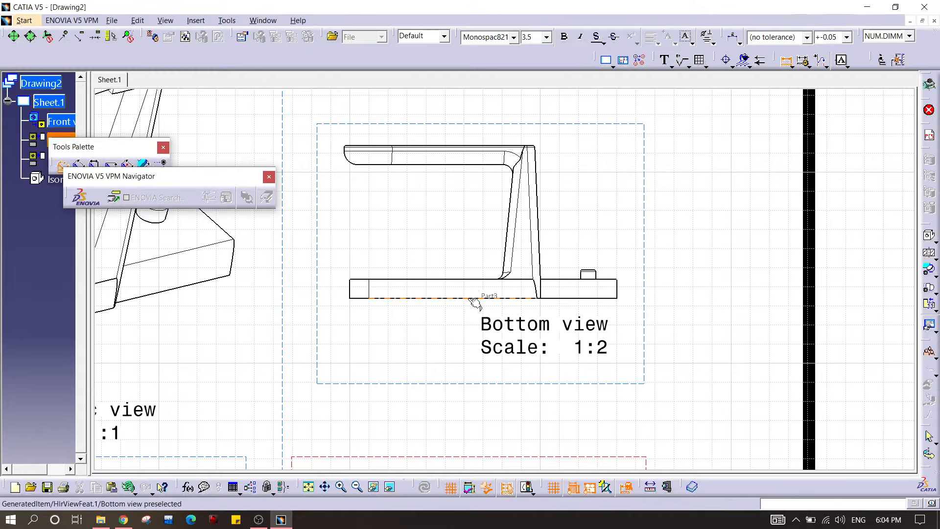
click(473, 298)
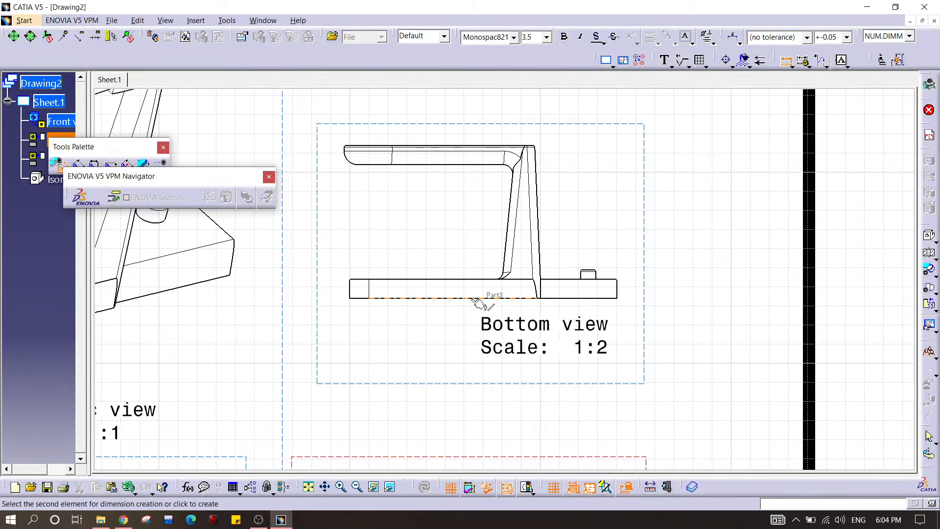
click(460, 324)
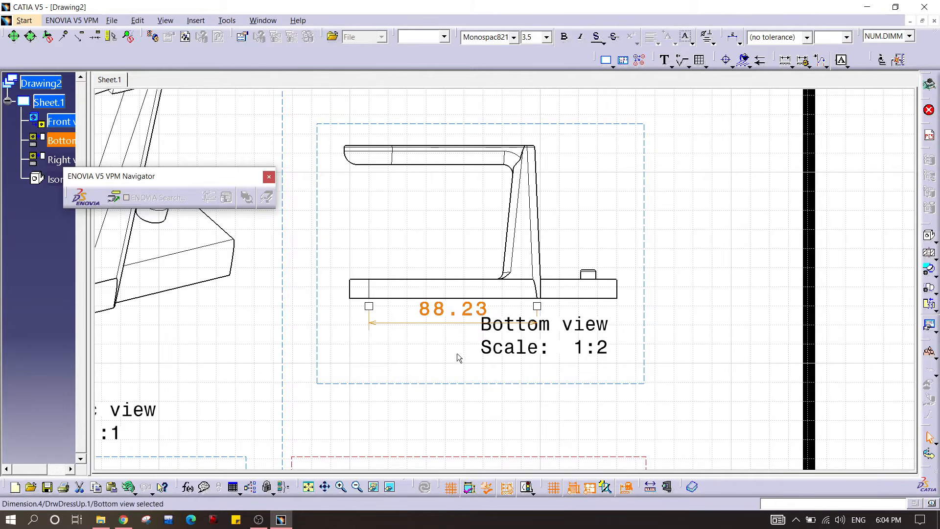
- Dimension the base's lower edge on the pin side of the upright and the short segment at its opposite end, placing both below the bottom view
click(785, 59)
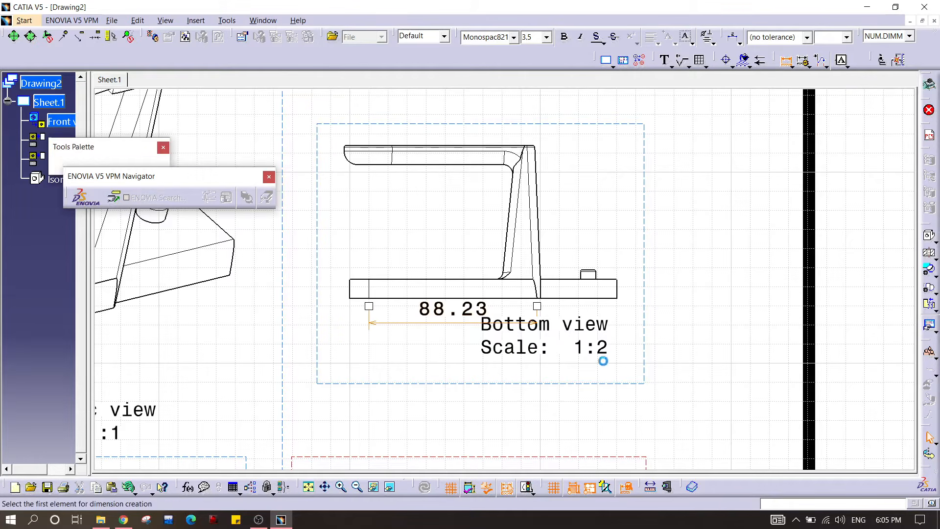
click(605, 300)
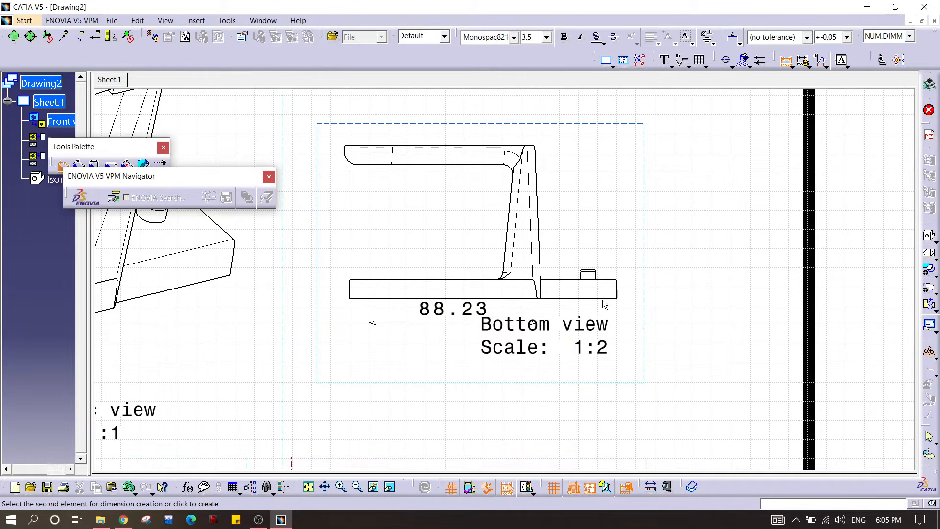
click(620, 380)
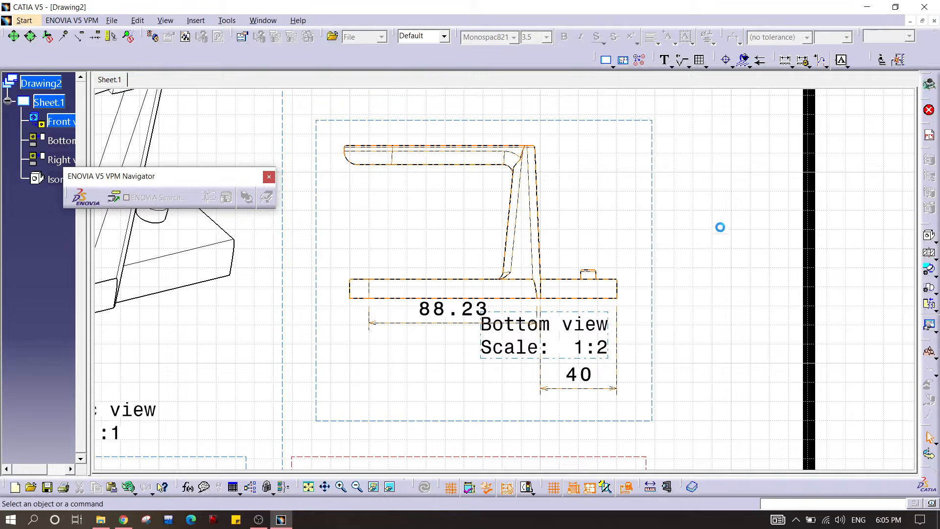
click(784, 61)
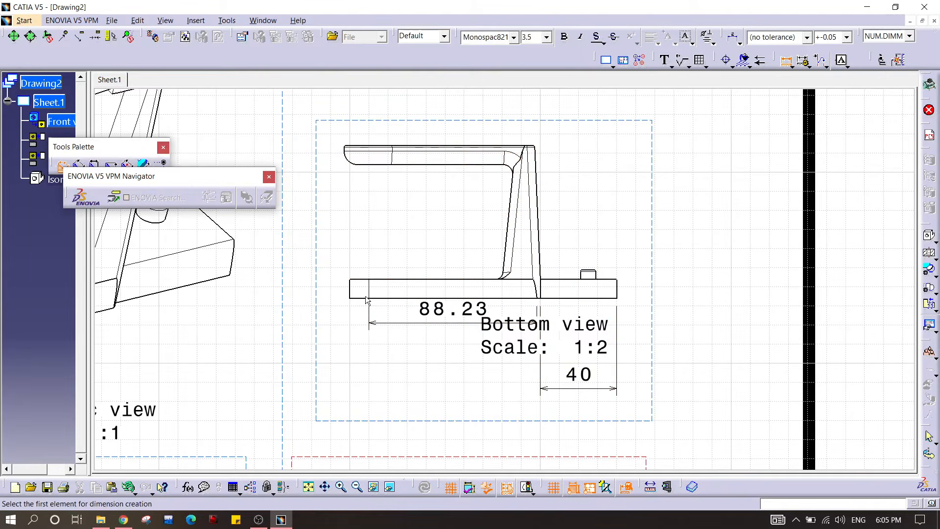
click(367, 380)
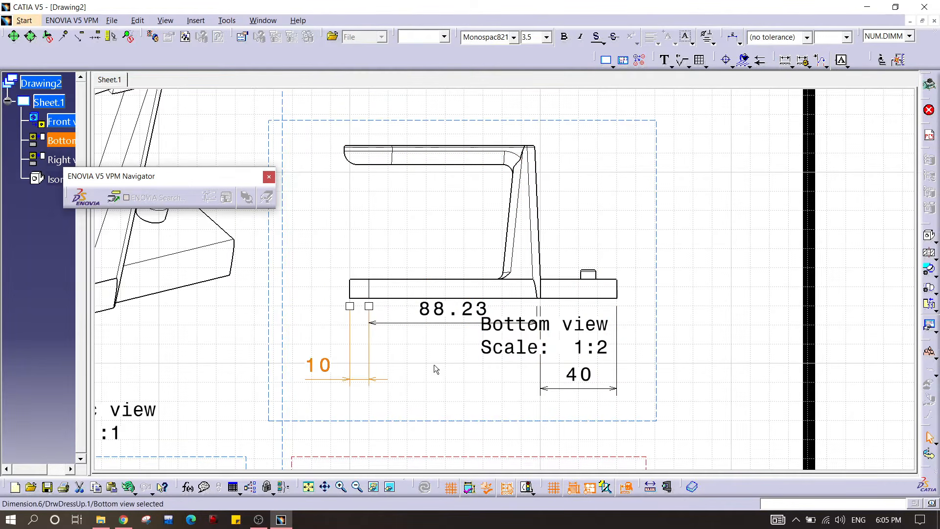
- Dimension the long straight portion of the upper arm's top edge in the bottom view, placing the dimension above the arm
middle_drag(468, 376, 466, 349)
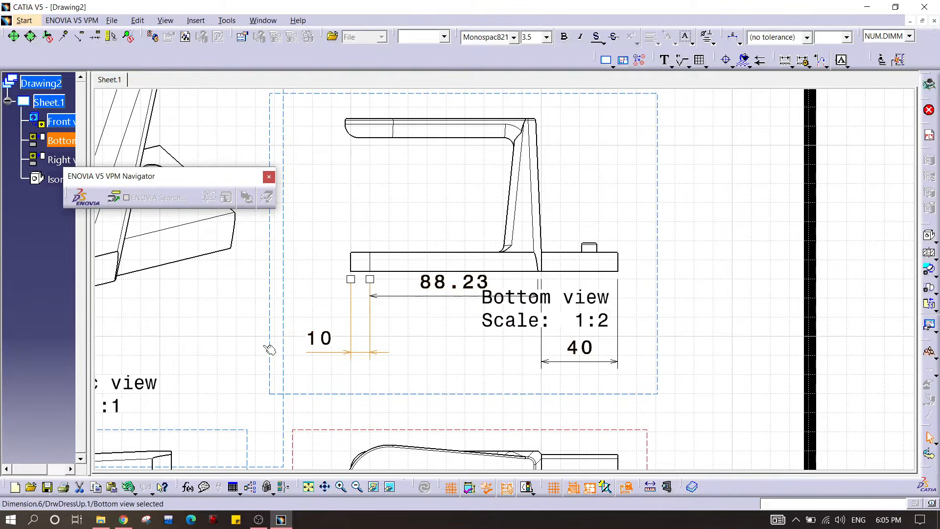
mouse_move(449, 380)
middle_down()
mouse_move(443, 286)
mouse_move(448, 338)
middle_up()
mouse_move(459, 258)
middle_down()
mouse_move(409, 404)
mouse_move(524, 301)
middle_up()
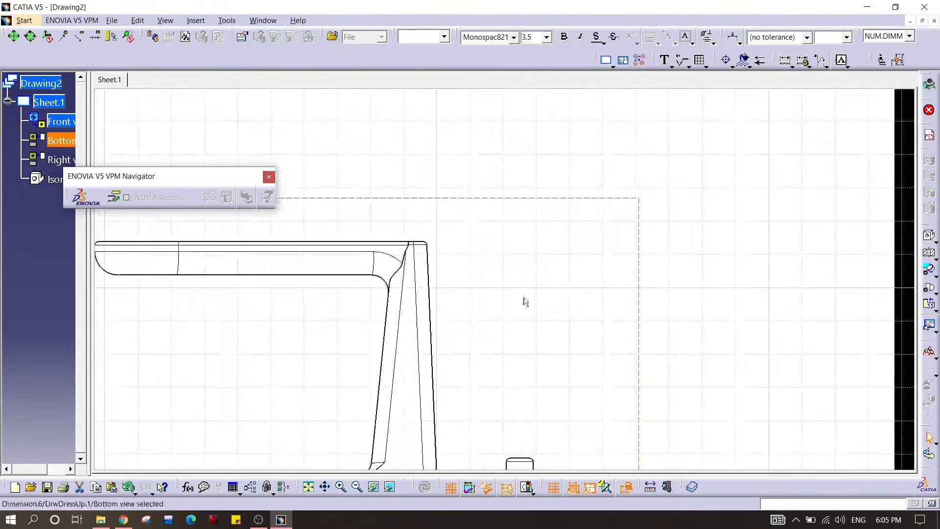
click(786, 60)
mouse_move(432, 376)
middle_down()
mouse_move(513, 271)
mouse_move(479, 310)
mouse_move(447, 275)
middle_up()
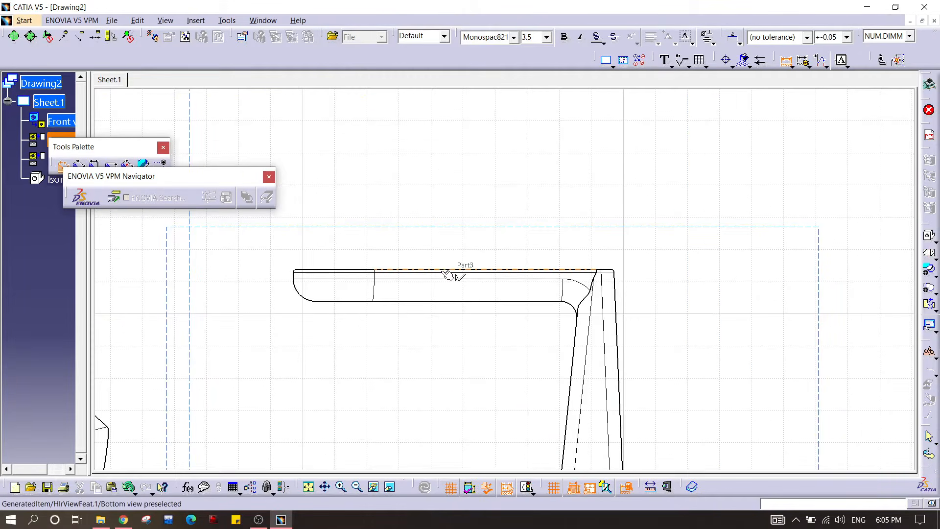
click(532, 206)
click(742, 131)
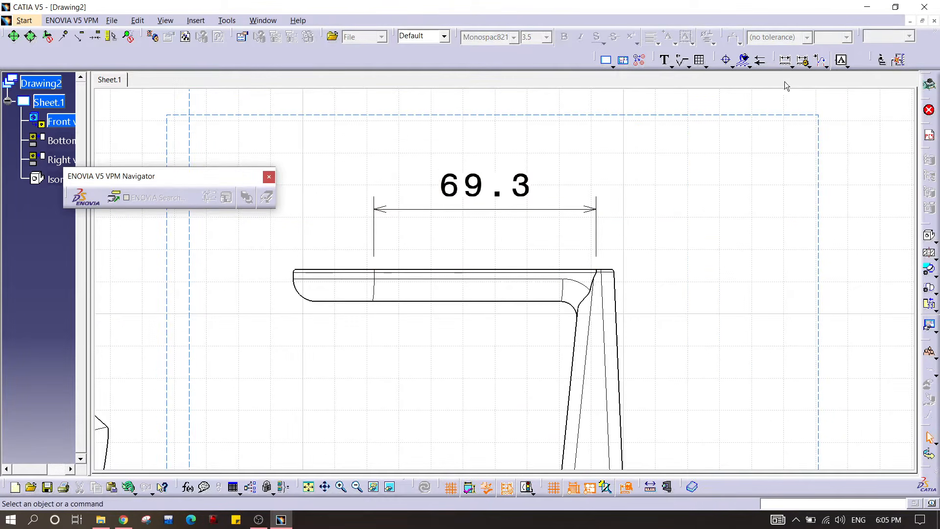
- Dimension the short segment of the arm's top edge near its free end, placing the dimension above the bottom view
click(787, 59)
click(413, 302)
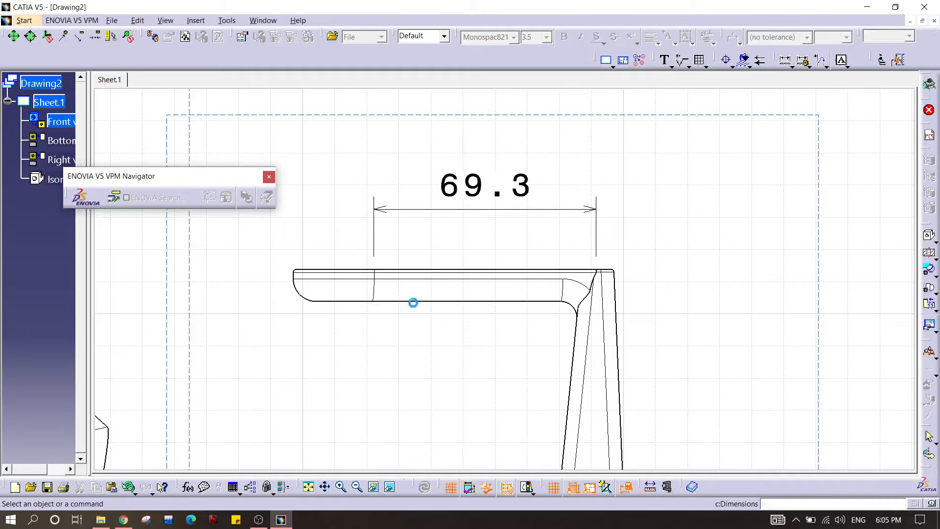
click(343, 269)
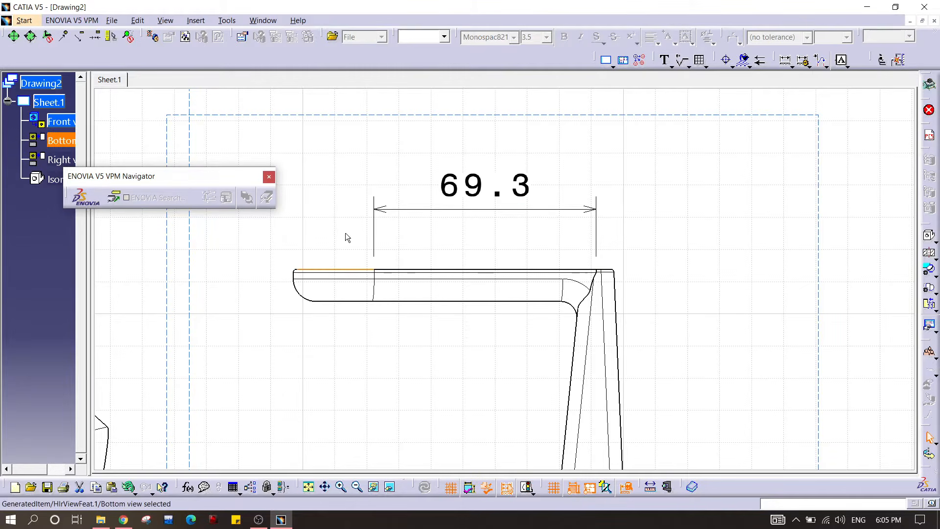
click(787, 61)
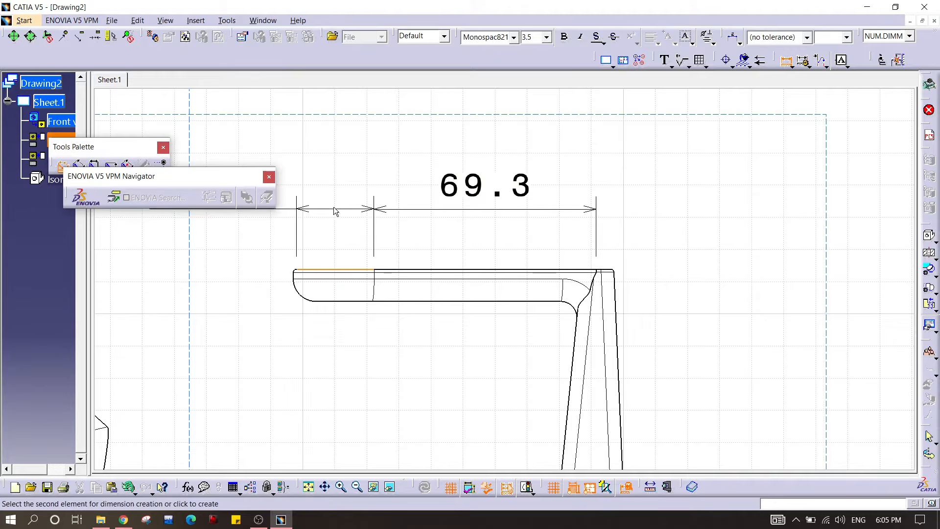
click(383, 162)
- Dimension the flat top edge of the small pin on the base in the bottom view, placing the dimension just above the pin
mouse_move(476, 266)
middle_down()
mouse_move(493, 243)
mouse_move(512, 302)
middle_up()
middle_drag(239, 373, 411, 288)
middle_drag(536, 356, 302, 269)
middle_drag(397, 358, 529, 338)
mouse_move(550, 273)
middle_down()
mouse_move(435, 423)
mouse_move(556, 432)
middle_up()
mouse_move(403, 371)
middle_down()
mouse_move(541, 393)
mouse_move(427, 329)
middle_up()
mouse_move(591, 322)
middle_down()
mouse_move(449, 321)
mouse_move(453, 236)
middle_up()
middle_drag(510, 234, 429, 334)
mouse_move(429, 335)
middle_down()
mouse_move(427, 323)
mouse_move(549, 155)
middle_up()
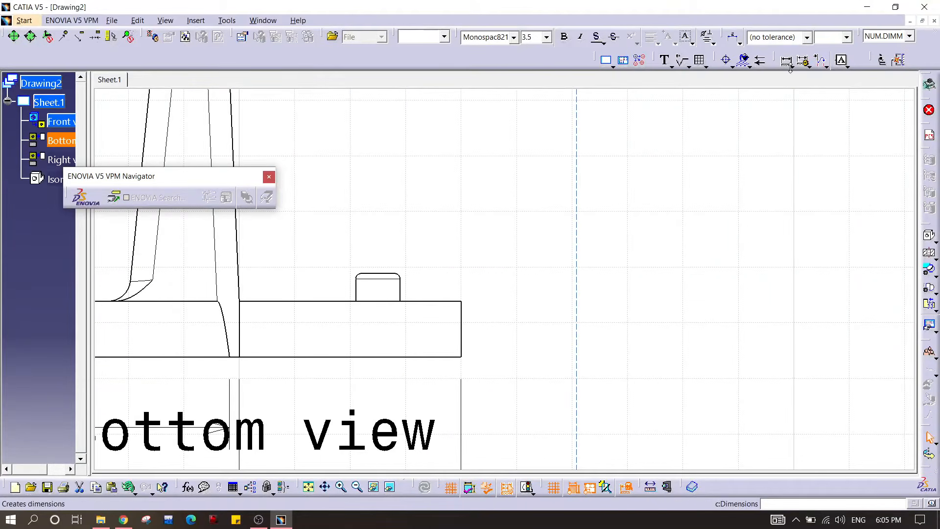
click(790, 67)
click(786, 66)
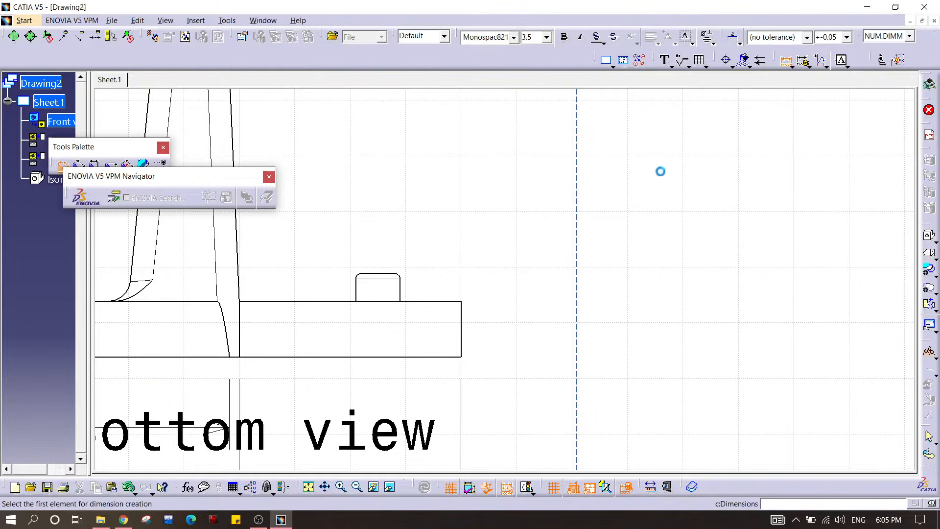
click(380, 239)
click(527, 241)
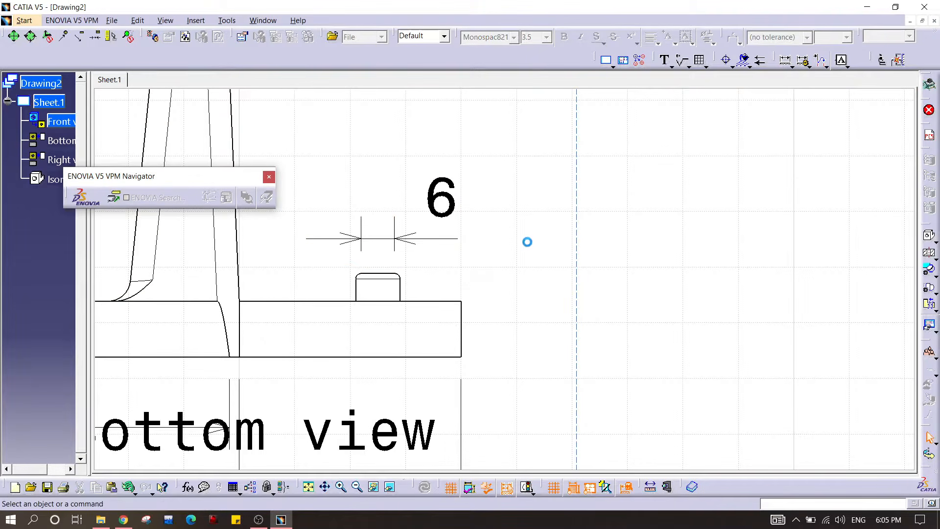
- Dimension the small pin's full width between its two vertical sides, stacked above its top-edge dimension
click(785, 60)
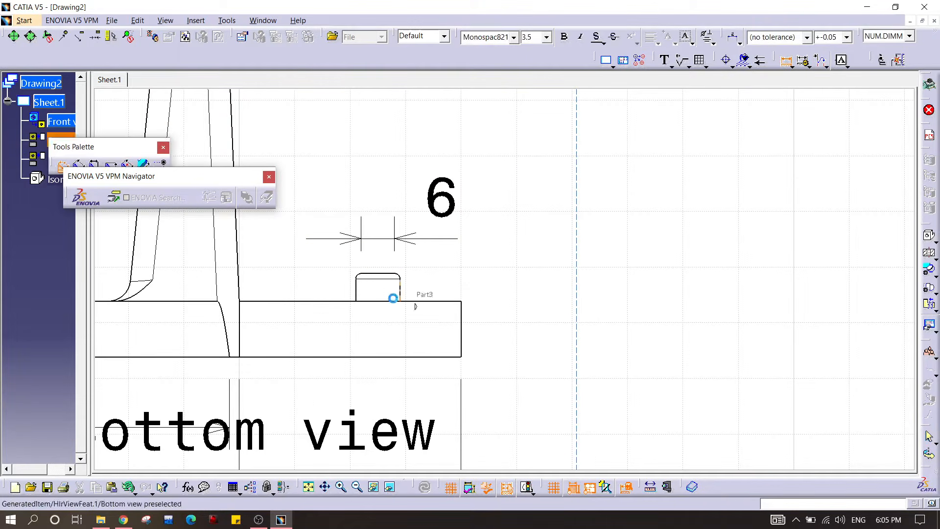
click(358, 293)
click(368, 170)
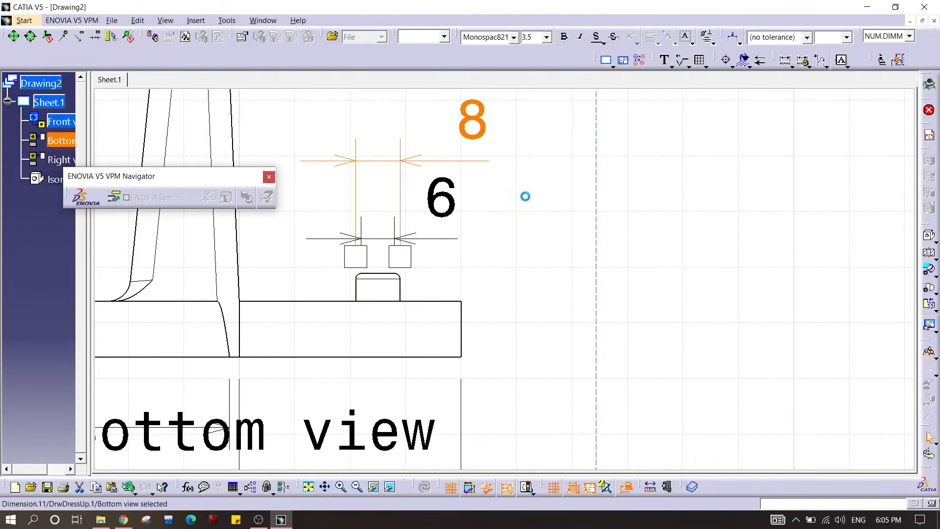
- Add a radius dimension to the large rounded end of the handle in the front view, placing its text inside the outline
mouse_move(461, 185)
middle_down()
mouse_move(483, 134)
mouse_move(478, 219)
middle_up()
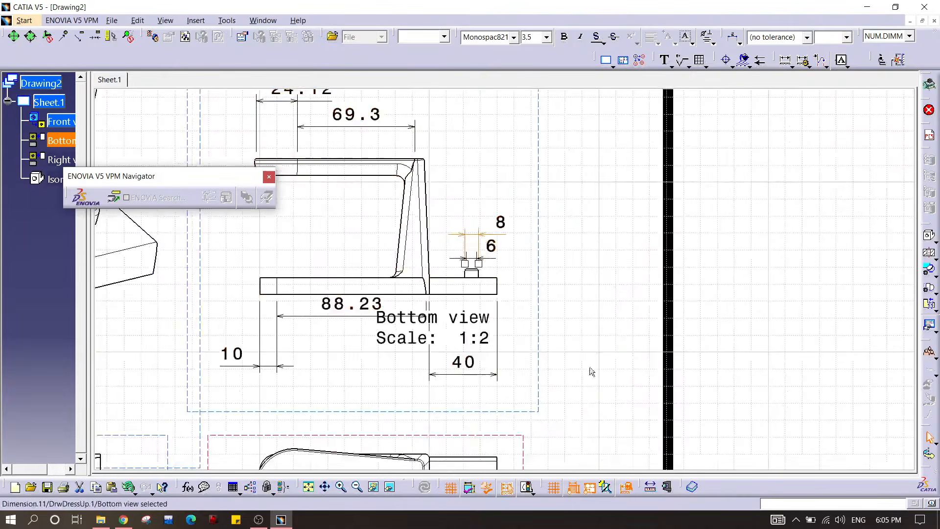
middle_drag(523, 410, 529, 190)
mouse_move(421, 312)
middle_down()
mouse_move(596, 304)
mouse_move(685, 313)
middle_up()
mouse_move(659, 283)
middle_down()
mouse_move(418, 302)
mouse_move(547, 302)
middle_up()
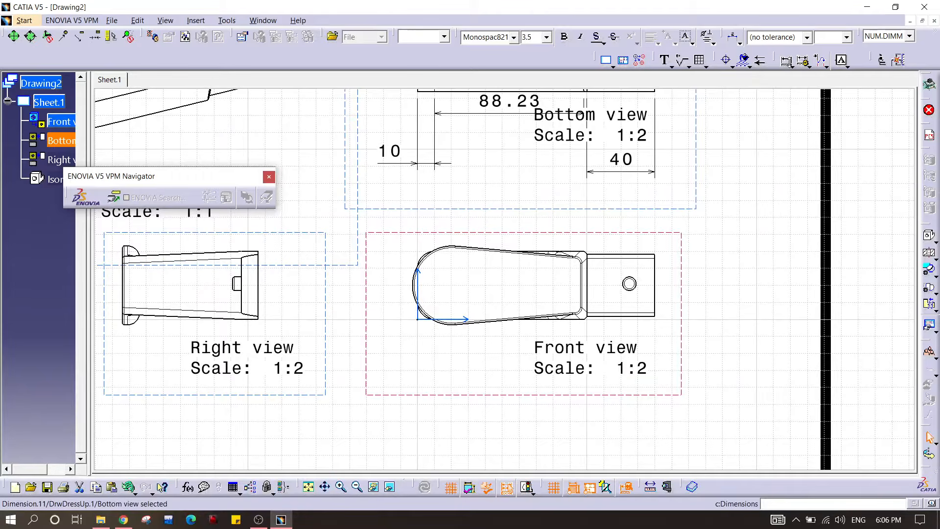
click(787, 62)
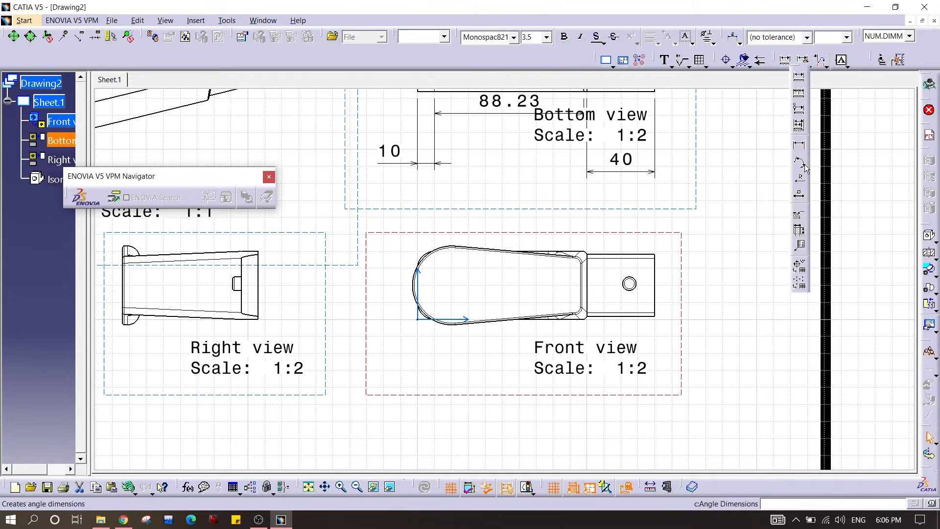
click(799, 194)
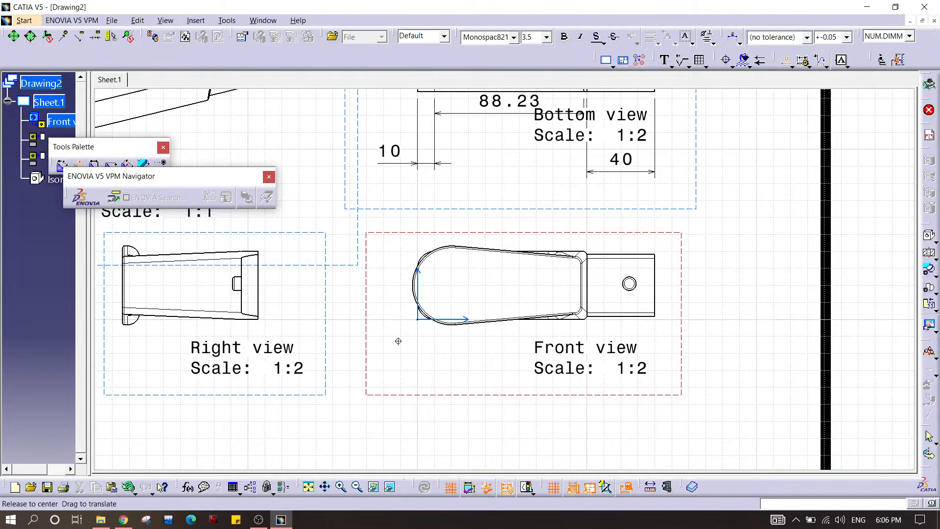
scroll(396, 338, up, 3)
click(303, 254)
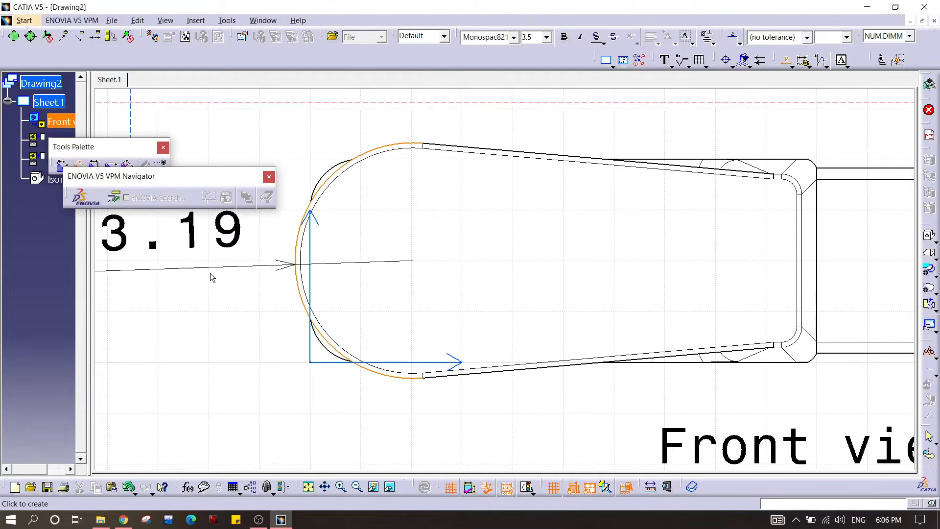
click(408, 264)
- Add a radius dimension to the rounded lower corner at the upper arm's free end in the bottom view
mouse_move(617, 235)
middle_down()
mouse_move(285, 233)
mouse_move(441, 269)
mouse_move(355, 374)
middle_up()
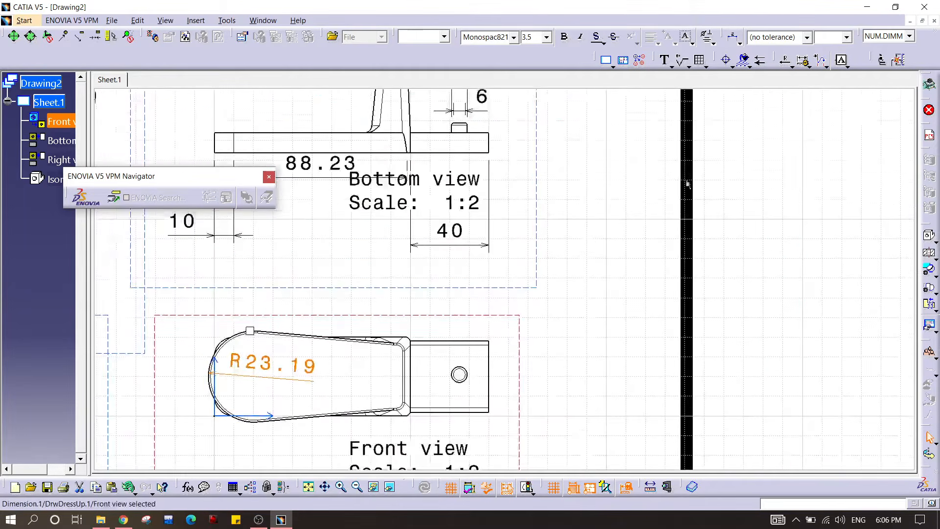
click(782, 59)
mouse_move(407, 299)
middle_down()
mouse_move(837, 190)
mouse_move(468, 295)
middle_up()
mouse_move(561, 240)
middle_down()
mouse_move(480, 256)
mouse_move(277, 331)
mouse_move(282, 365)
mouse_move(301, 372)
middle_up()
mouse_move(453, 201)
middle_down()
mouse_move(440, 340)
mouse_move(434, 250)
middle_up()
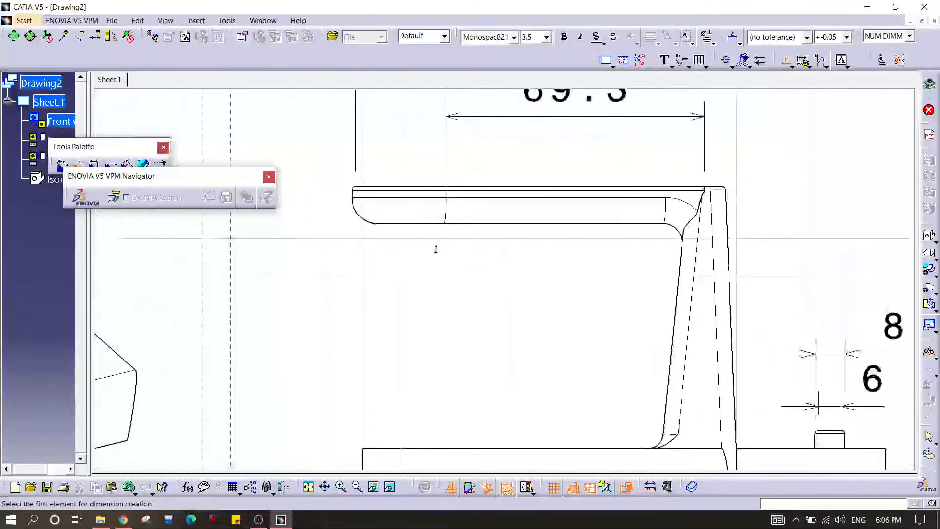
click(361, 214)
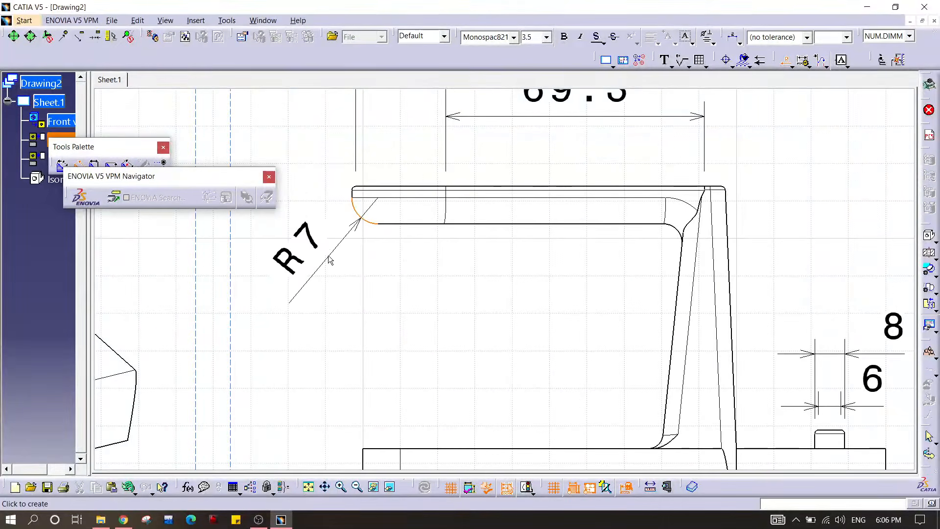
click(329, 259)
- Add a radius dimension to the inner fillet where the upper arm meets the upright in the bottom view
mouse_move(510, 257)
middle_down()
mouse_move(410, 221)
mouse_move(410, 233)
middle_up()
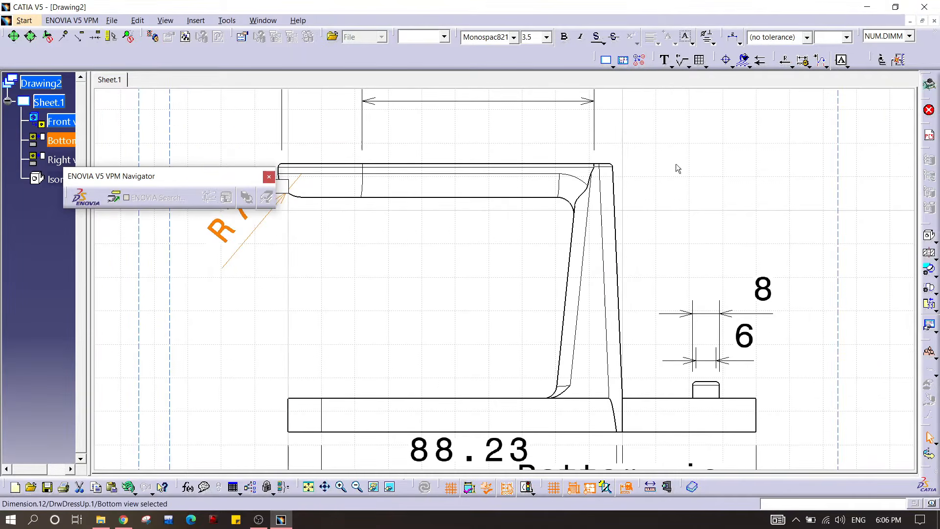
click(785, 61)
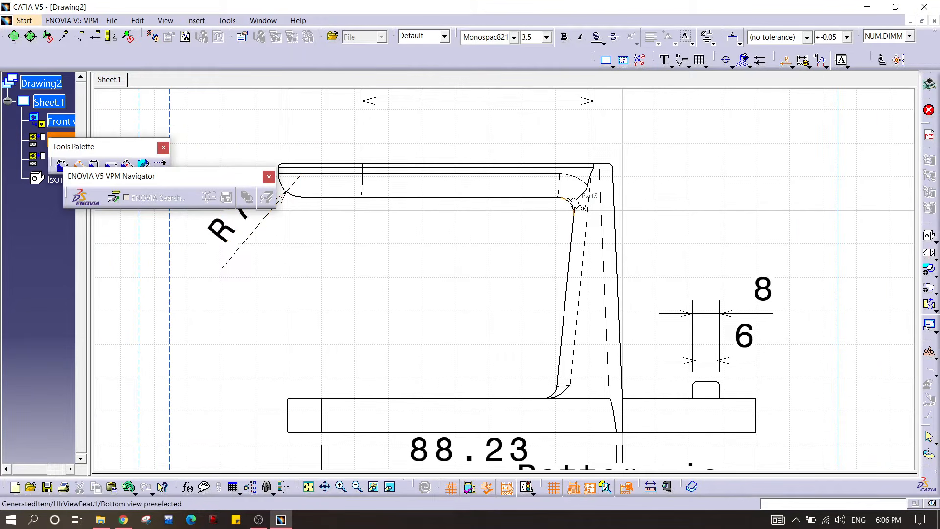
click(542, 229)
click(545, 243)
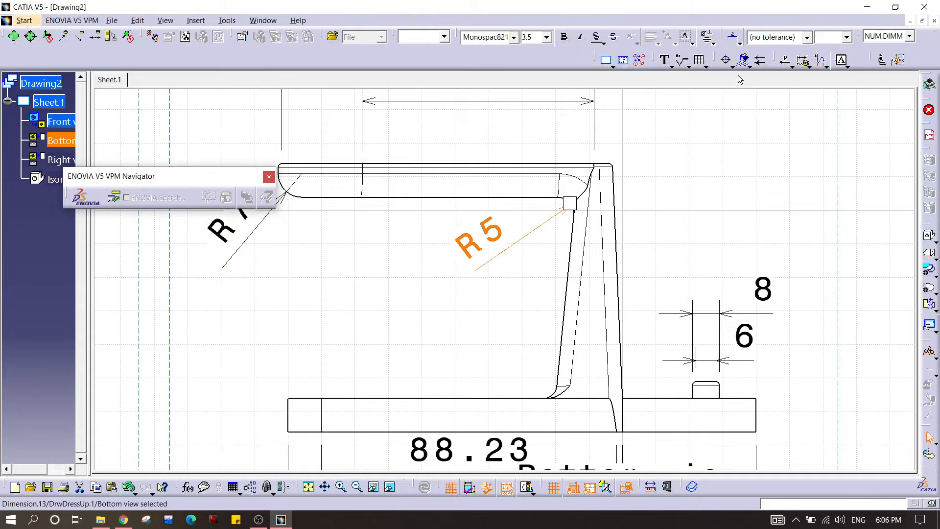
- Dimension the upper arm's thickness between its top and bottom edges in the bottom view, placed beyond the upright
click(791, 67)
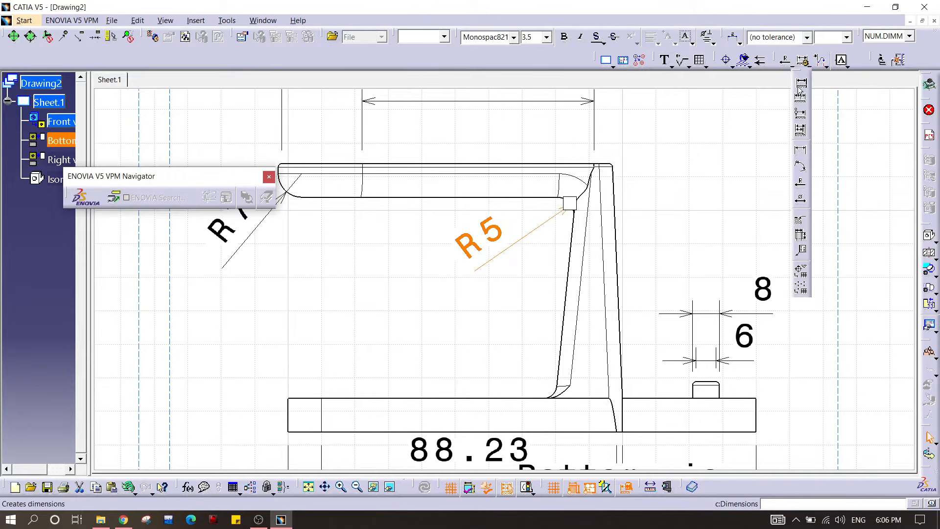
click(799, 86)
click(442, 190)
click(457, 197)
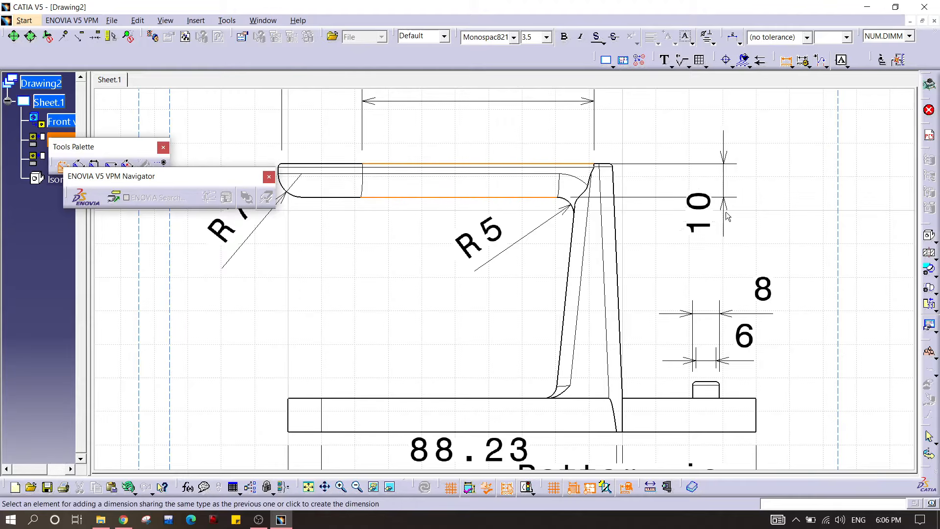
click(725, 217)
click(795, 212)
- Dimension the length of the rectangular end block along its upper edge in the front view, placed above the block
middle_drag(795, 212, 645, 202)
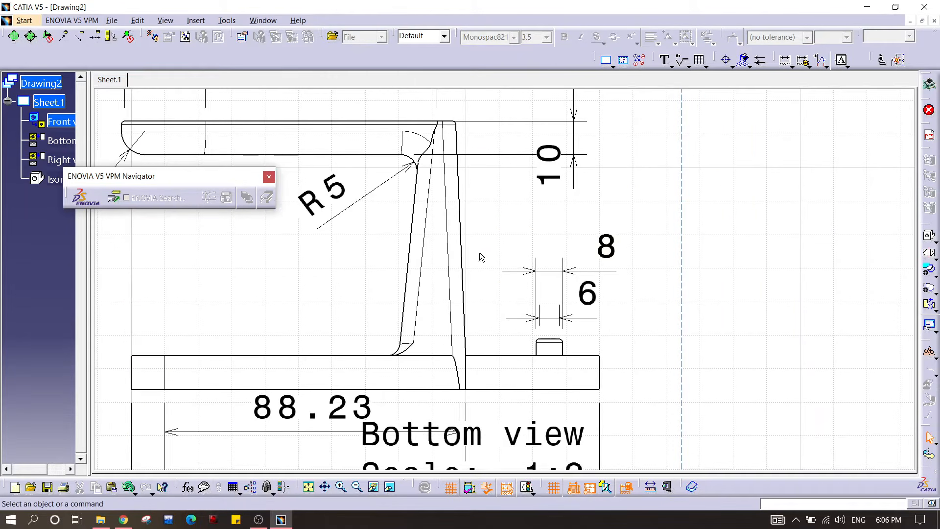
mouse_move(453, 318)
middle_down()
mouse_move(463, 260)
mouse_move(455, 290)
middle_up()
mouse_move(324, 359)
middle_down()
mouse_move(461, 299)
mouse_move(450, 358)
middle_up()
middle_drag(297, 378, 289, 335)
ctrl+middle_drag(290, 334, 290, 280)
middle_drag(547, 359, 441, 329)
ctrl+middle_drag(441, 330, 441, 230)
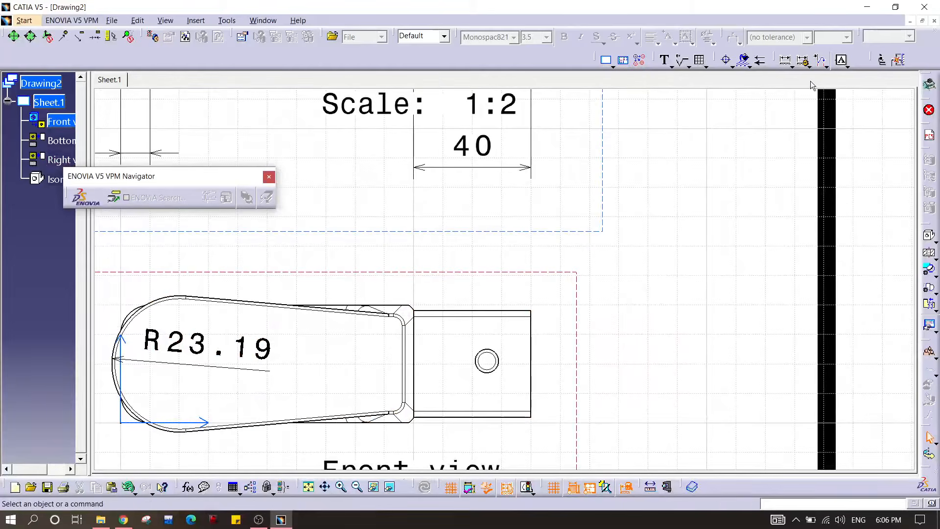
click(786, 63)
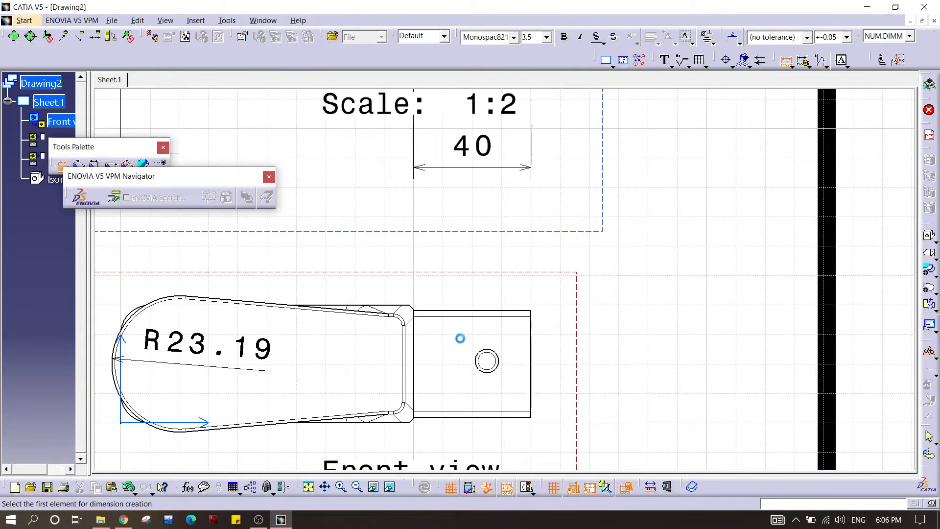
click(477, 310)
click(471, 288)
- Dimension the end block's right-hand vertical edge in the front view, with the value placed below the edge beside the view title
click(785, 63)
click(537, 366)
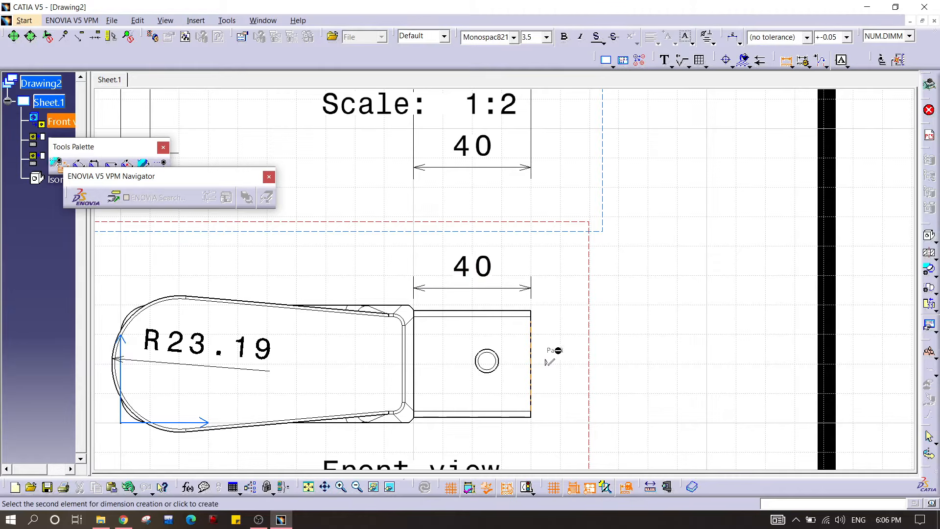
click(571, 426)
middle_drag(612, 346, 585, 192)
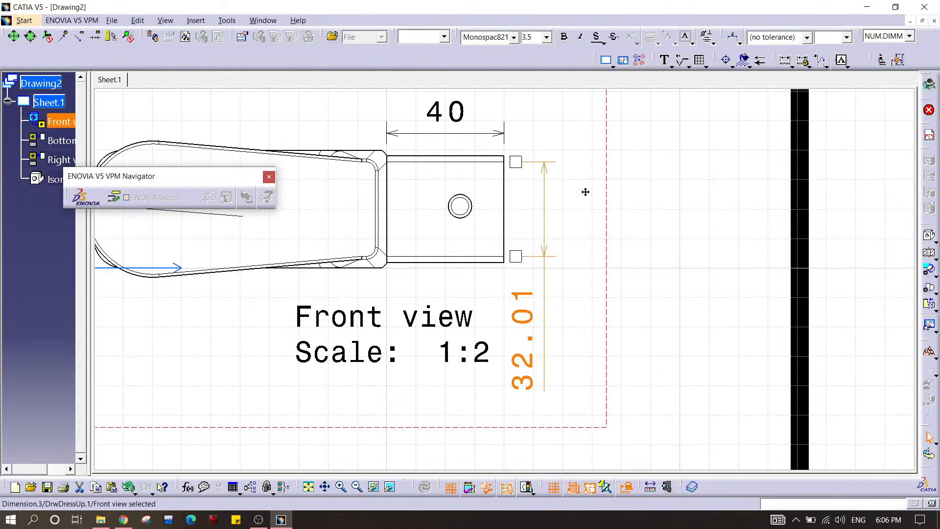
middle_drag(544, 290, 541, 318)
click(620, 252)
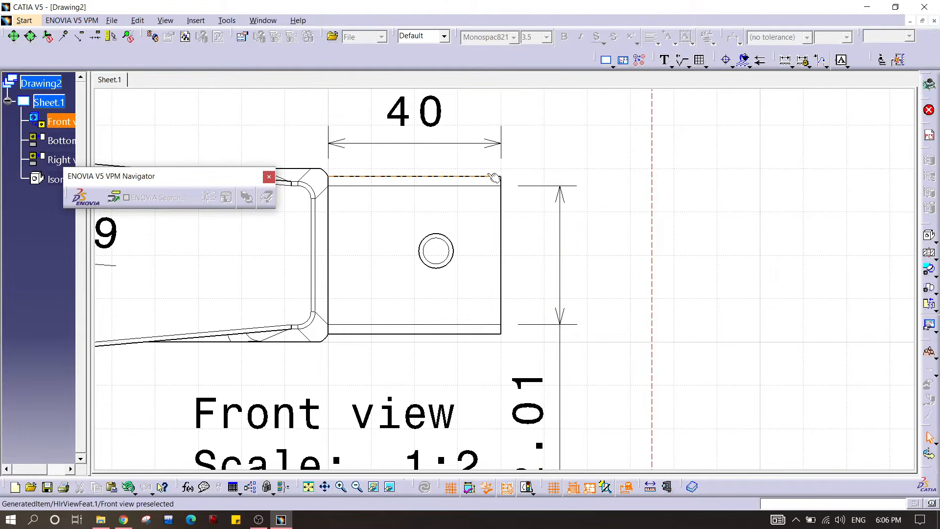
- Dimension the narrow gap between the end block's outer upper edge and its parallel inner line in the front view
click(785, 60)
click(484, 176)
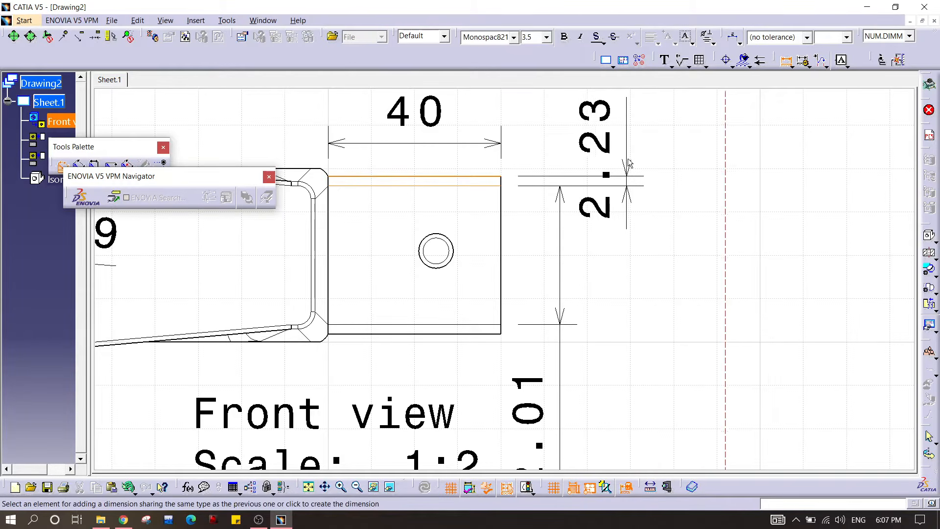
click(629, 161)
mouse_move(701, 251)
middle_down()
mouse_move(661, 175)
mouse_move(656, 194)
middle_up()
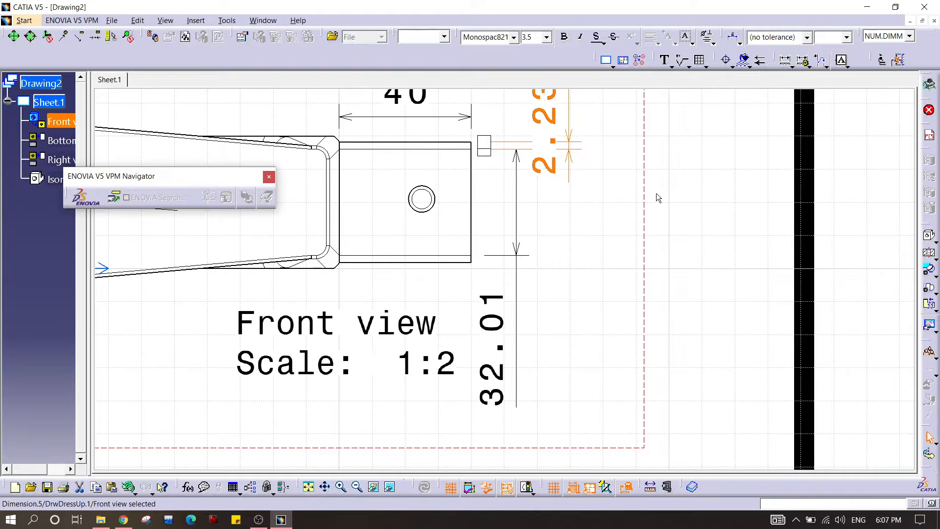
- Dimension the vertical distance from the upper arm's top edge to the base's top edge in the bottom view, placed between them
mouse_move(417, 242)
middle_down()
mouse_move(494, 306)
mouse_move(496, 275)
middle_up()
mouse_move(685, 246)
middle_down()
mouse_move(575, 283)
mouse_move(576, 294)
middle_up()
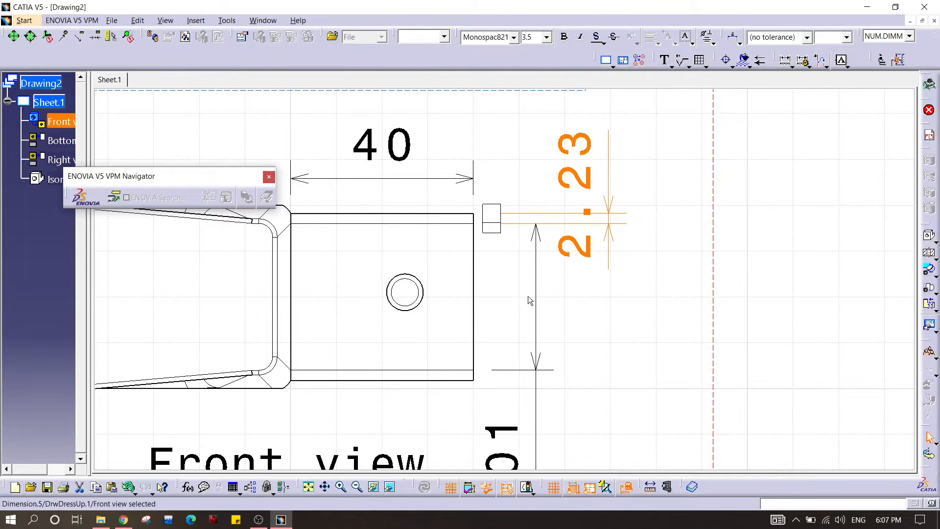
middle_drag(558, 337, 589, 322)
mouse_move(476, 319)
middle_down()
mouse_move(648, 325)
mouse_move(671, 380)
middle_up()
mouse_move(330, 403)
middle_down()
mouse_move(523, 425)
mouse_move(524, 445)
middle_up()
middle_drag(568, 316, 433, 368)
ctrl+middle_drag(621, 289, 793, 71)
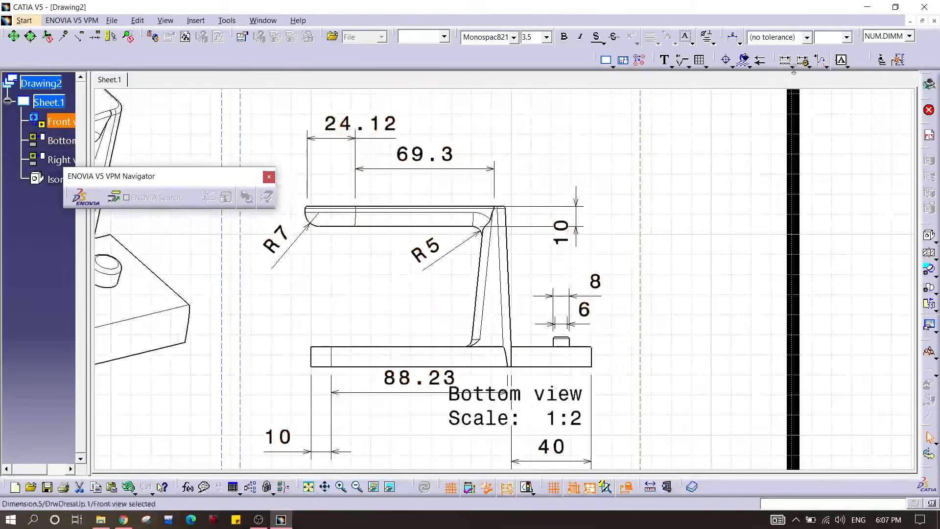
click(784, 62)
ctrl+middle_drag(386, 300, 439, 216)
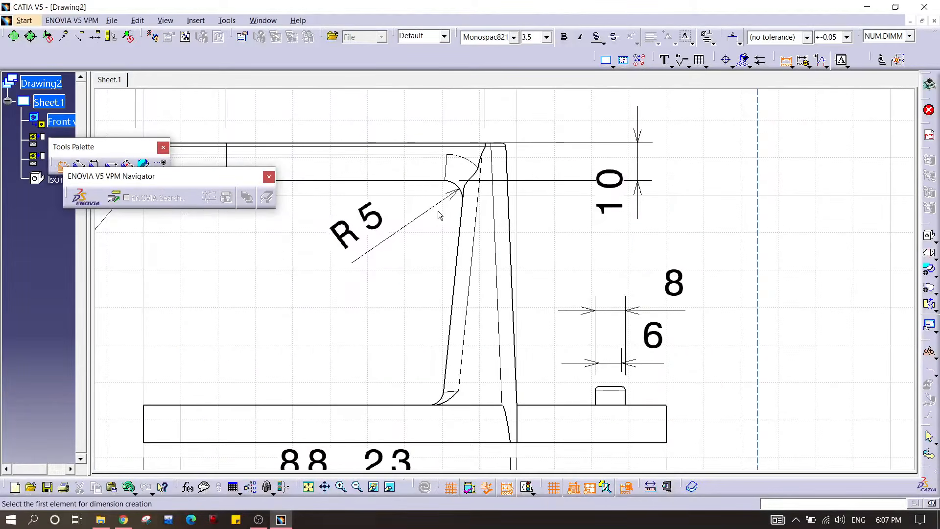
click(405, 144)
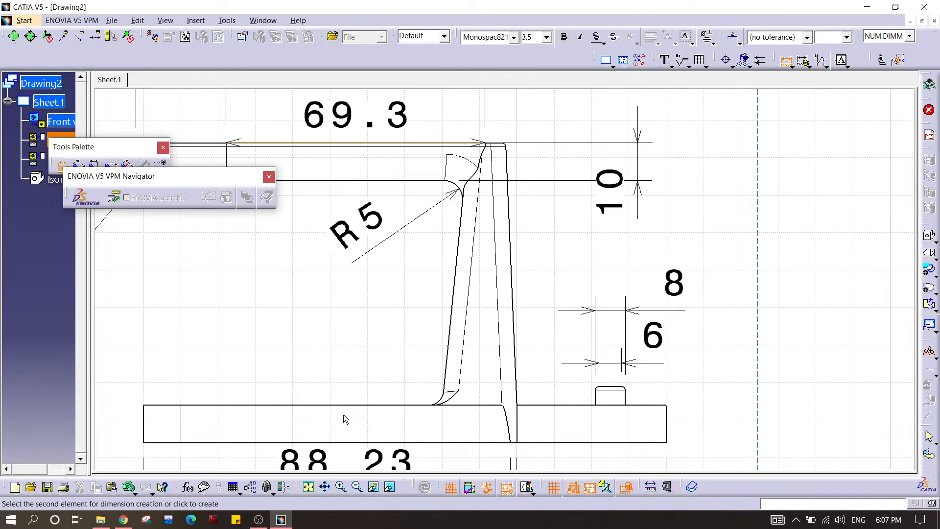
click(329, 405)
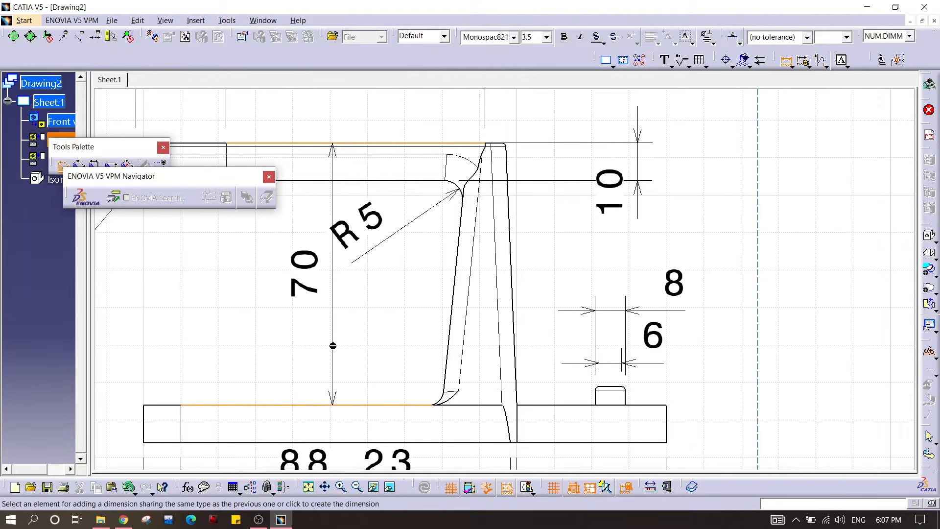
click(331, 342)
ctrl+middle_drag(360, 325, 616, 342)
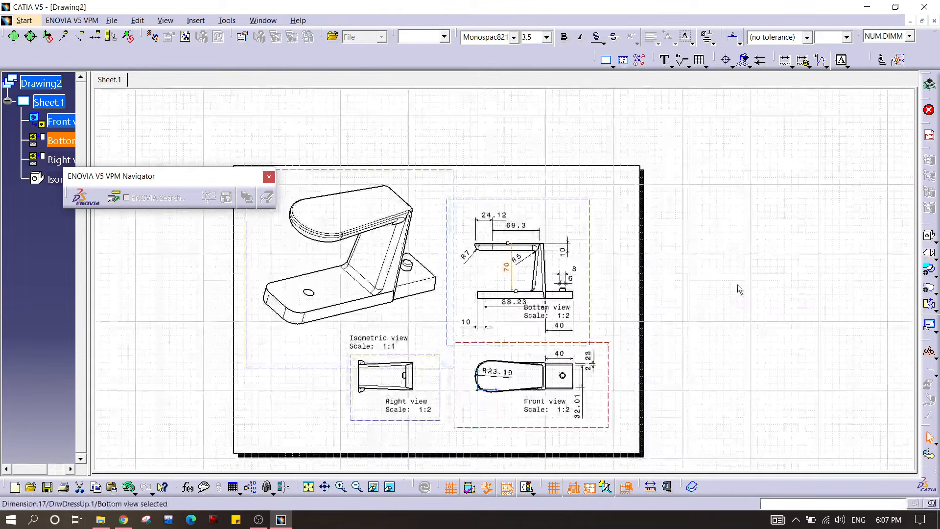
click(738, 290)
- Add a radius dimension to the hole in the base plate of the isometric view, with its text above the part
mouse_move(376, 421)
middle_down()
mouse_move(411, 405)
mouse_move(411, 365)
mouse_move(491, 331)
mouse_move(597, 317)
middle_up()
click(784, 64)
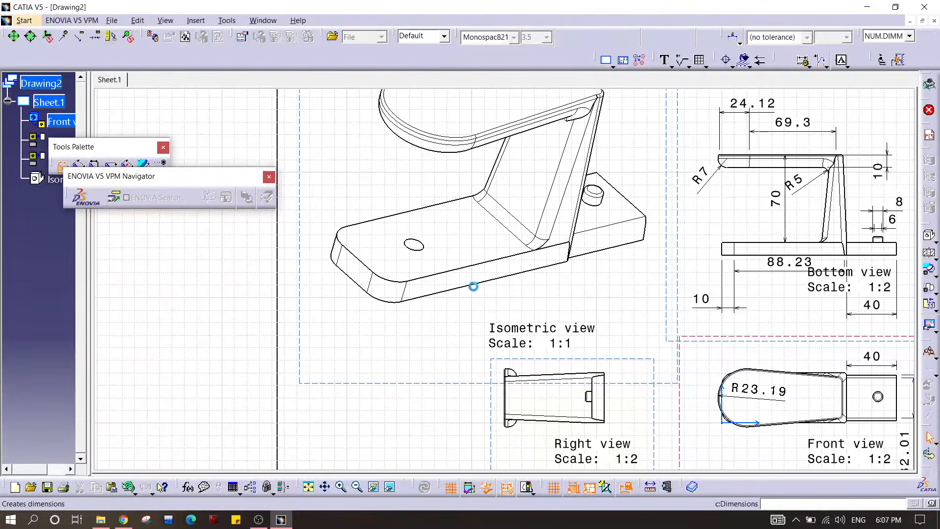
click(789, 66)
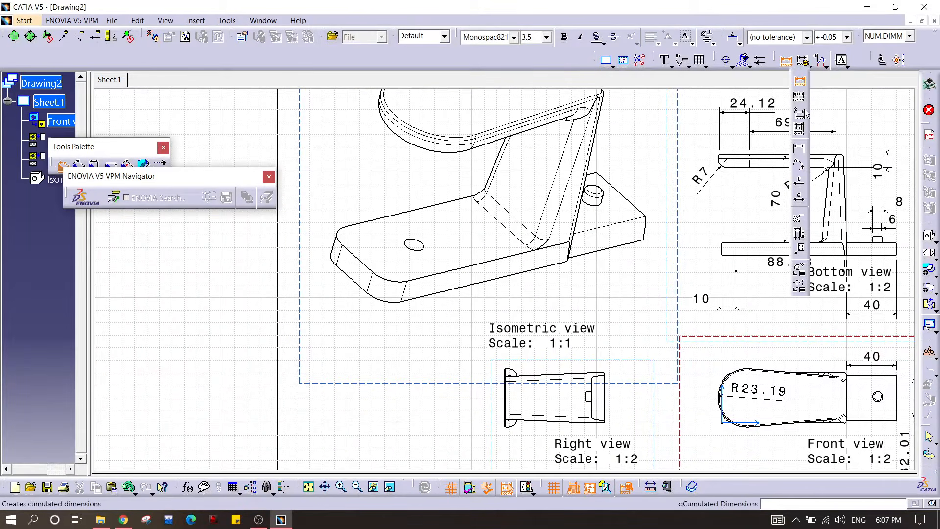
click(794, 195)
mouse_move(679, 323)
middle_down()
mouse_move(532, 251)
mouse_move(479, 290)
mouse_move(519, 338)
middle_up()
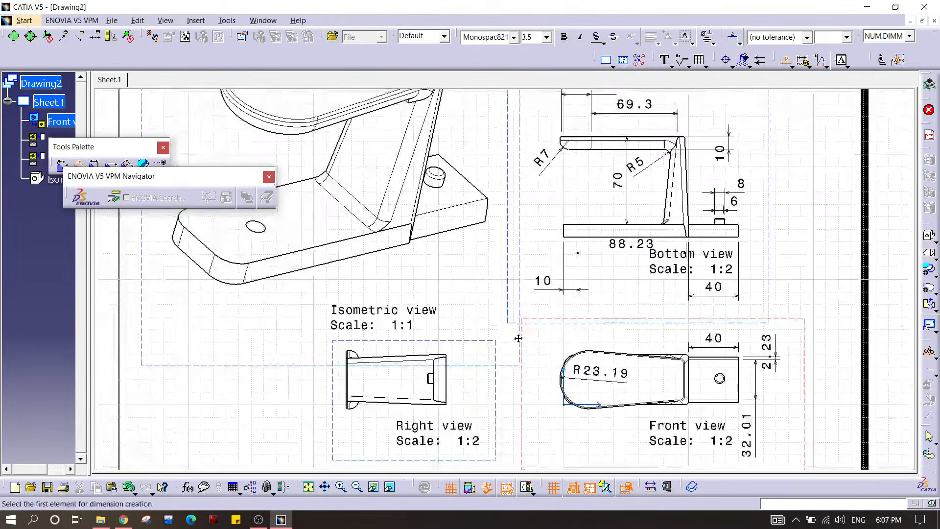
mouse_move(340, 245)
middle_down()
mouse_move(598, 312)
mouse_move(551, 289)
middle_up()
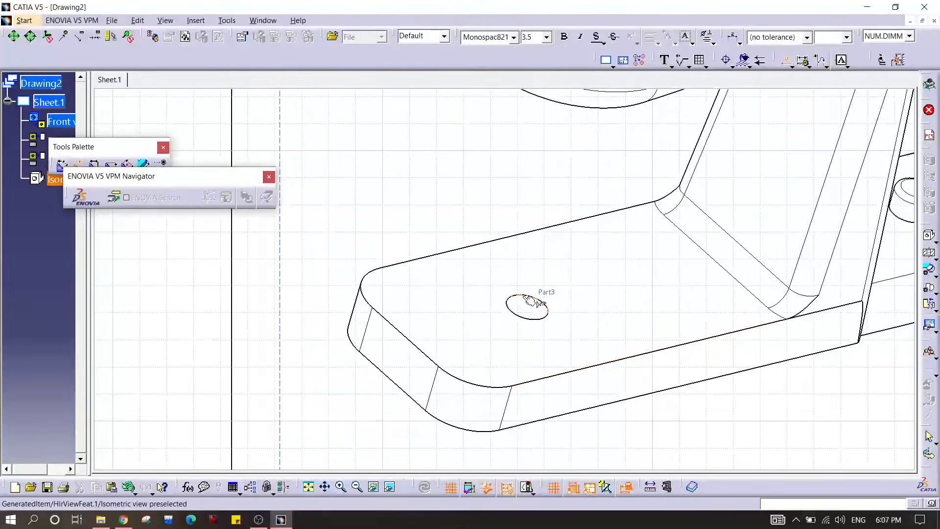
click(505, 198)
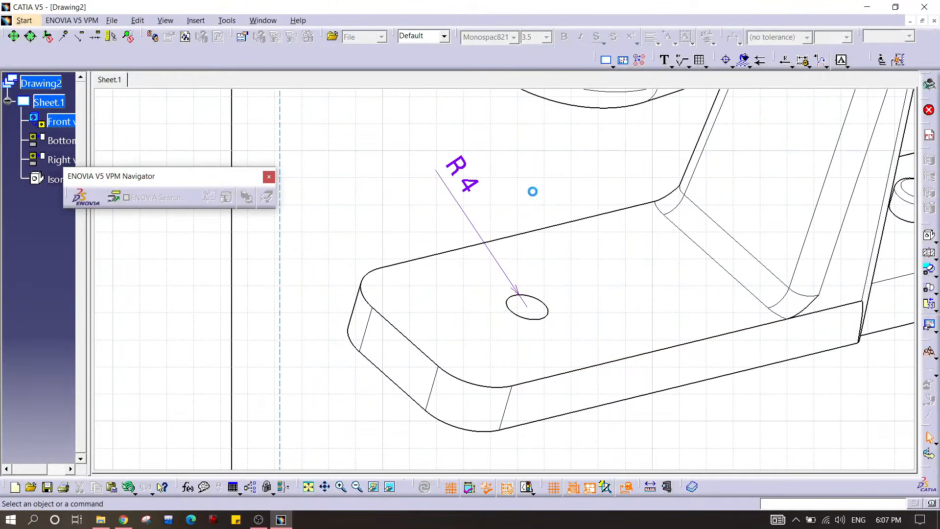
ctrl+middle_drag(532, 192, 586, 308)
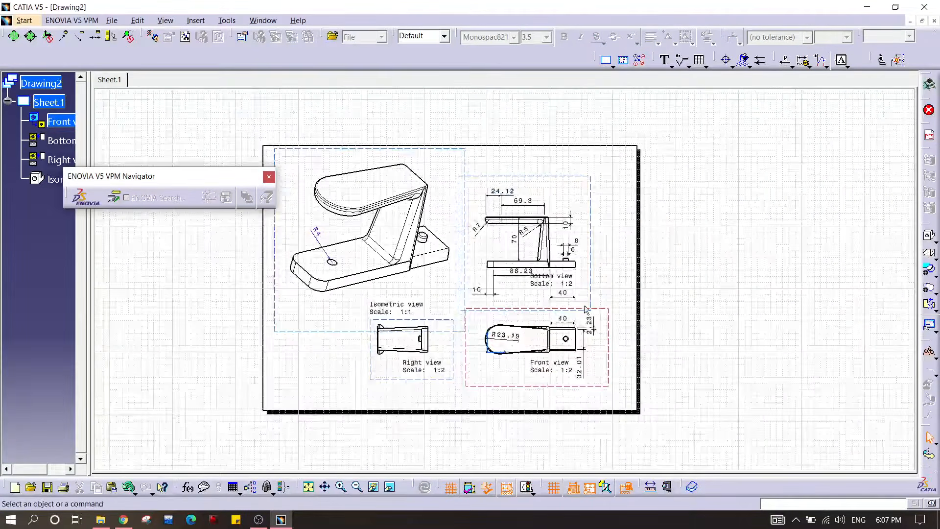
- Save the drawing as a PDF named Handle Draft in the Mansmithing folder
mouse_move(491, 396)
middle_down()
mouse_move(488, 380)
mouse_move(555, 364)
middle_up()
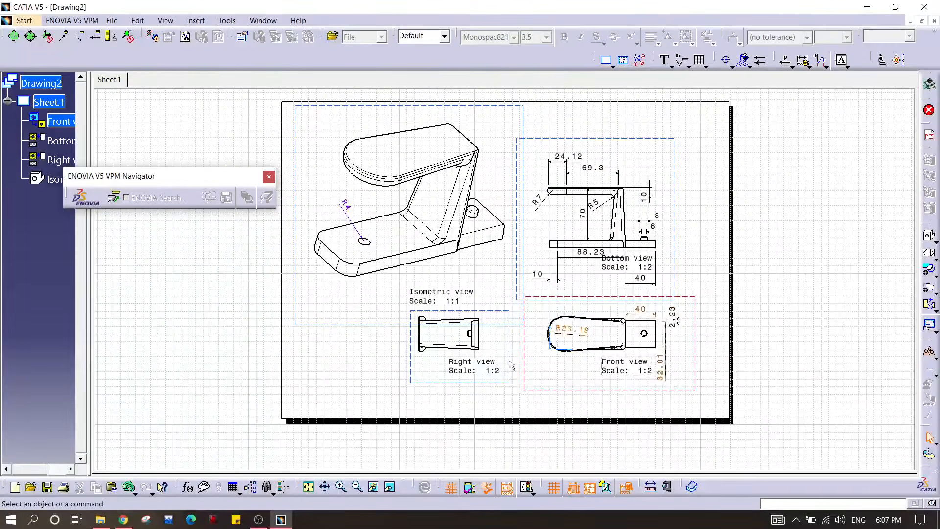
click(112, 20)
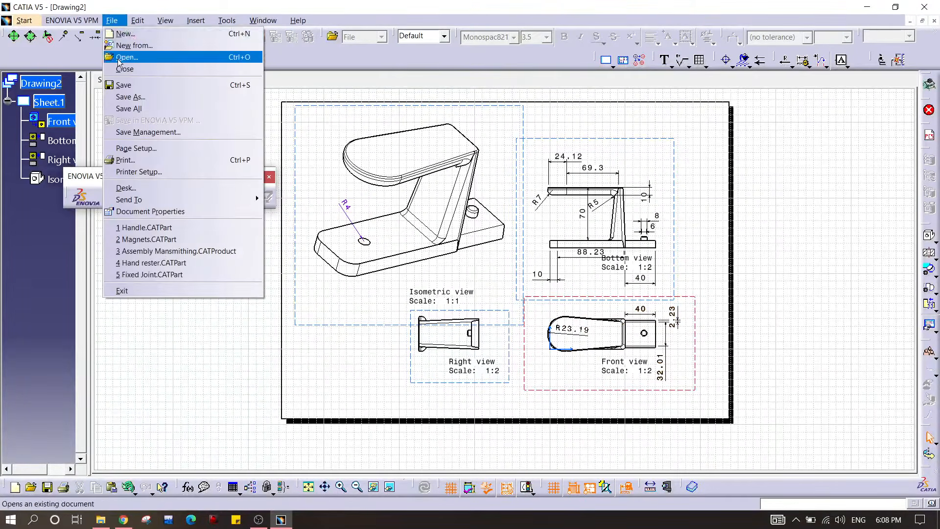
click(131, 96)
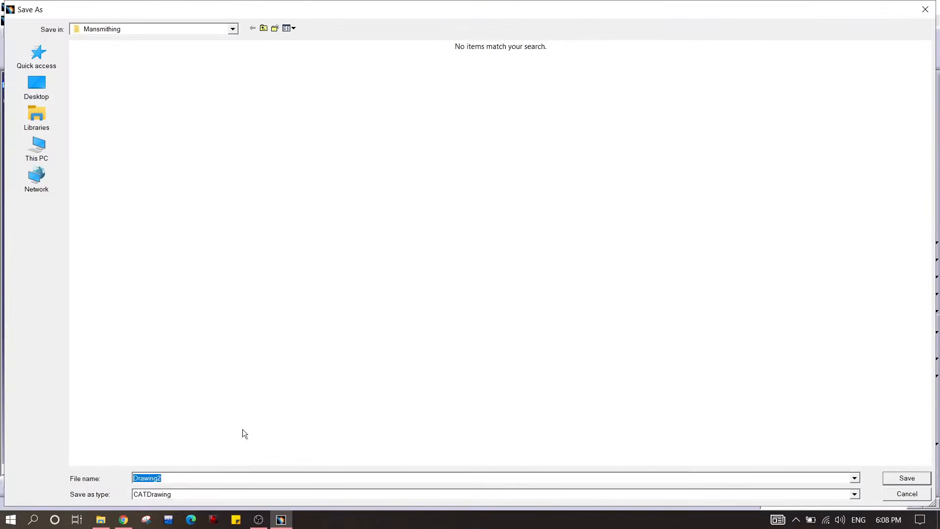
click(200, 497)
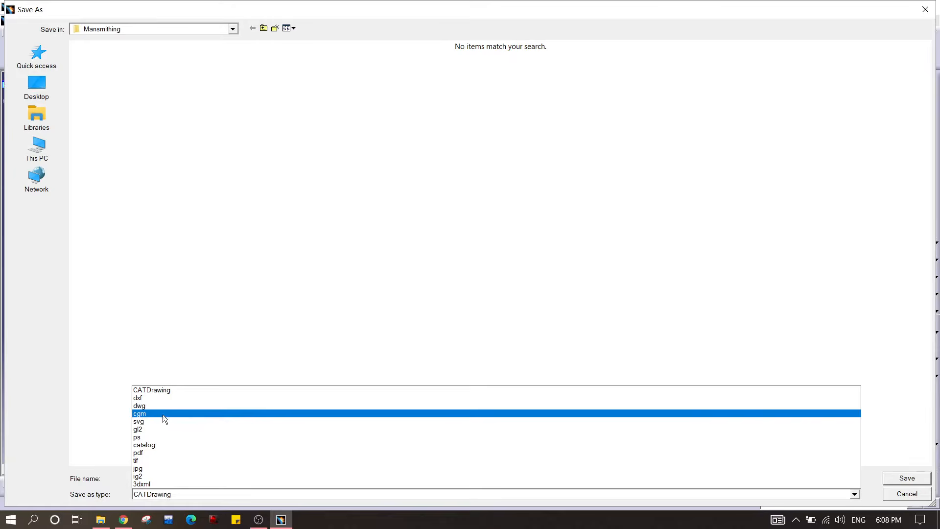
click(183, 453)
double_click(186, 479)
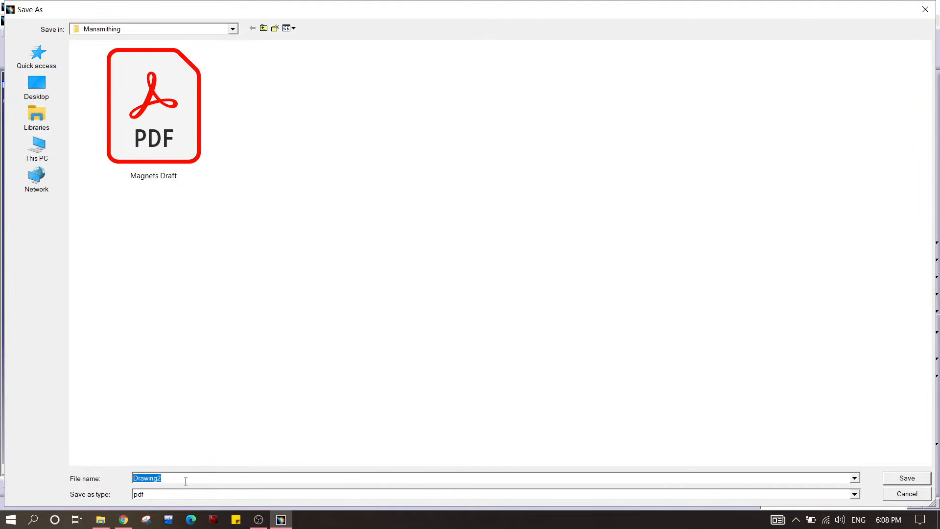
text(Handel)
key(BackSpace)
key(BackSpace)
text(le)
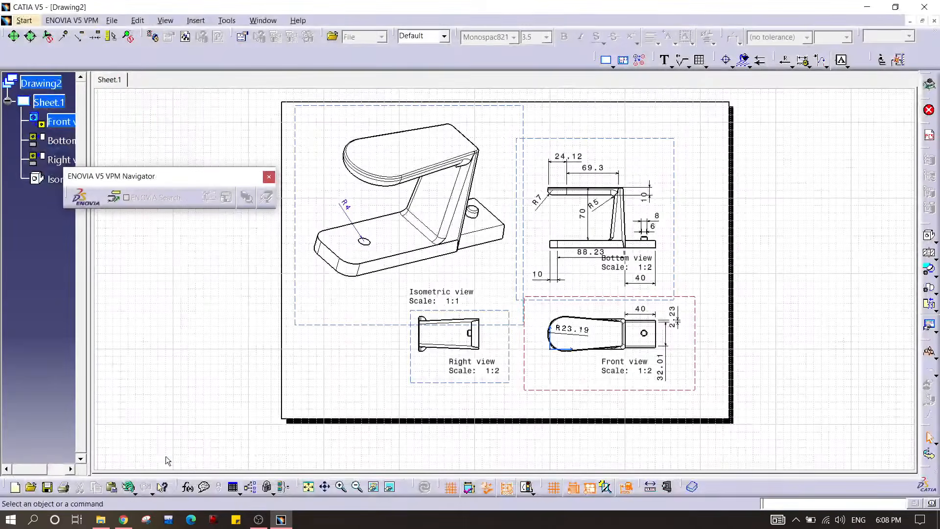
- Switch to File Explorer's Mansmithing folder and open the Handle Draft PDF to check the export
click(102, 519)
click(399, 429)
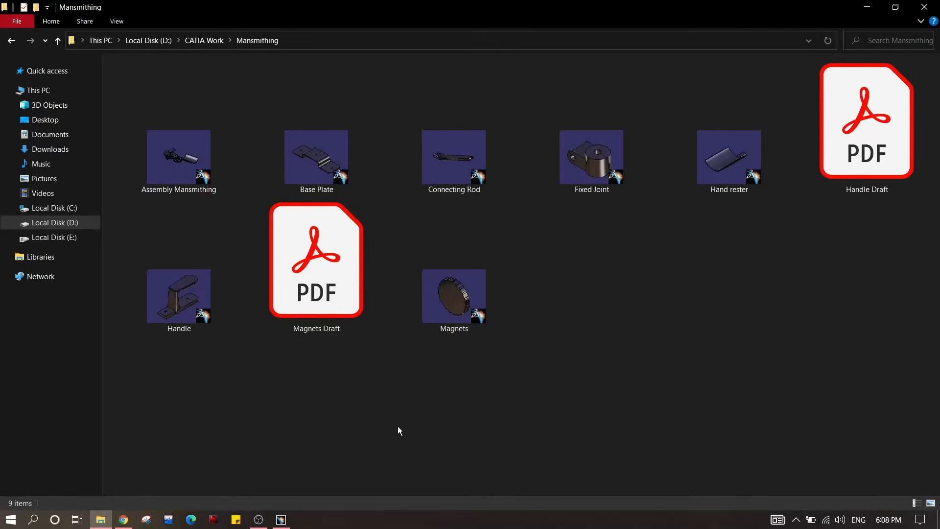
double_click(861, 155)
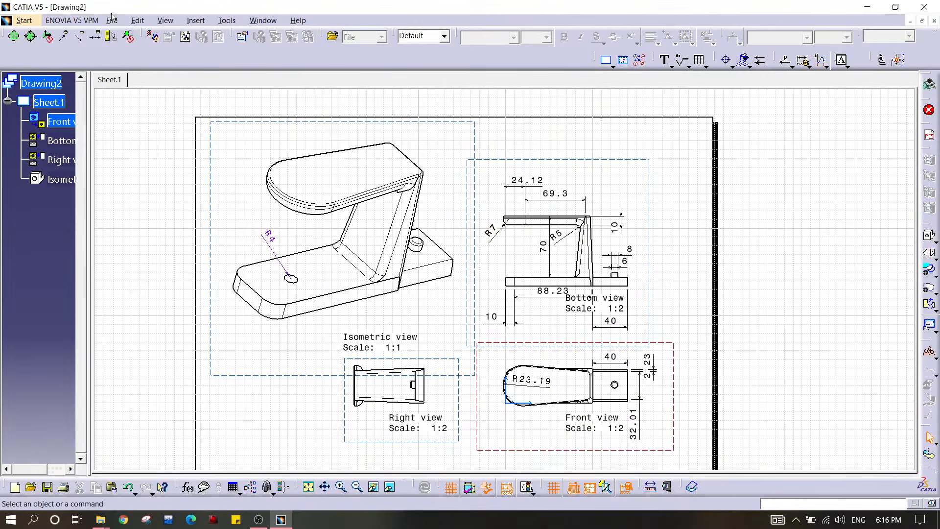
- Open the Base Plate part from the Mansmithing folder
click(111, 19)
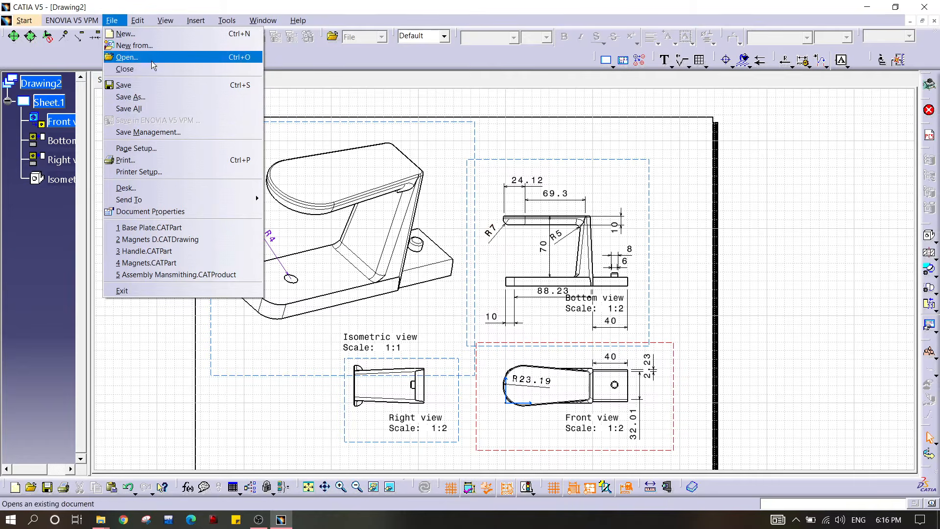
click(127, 57)
click(300, 132)
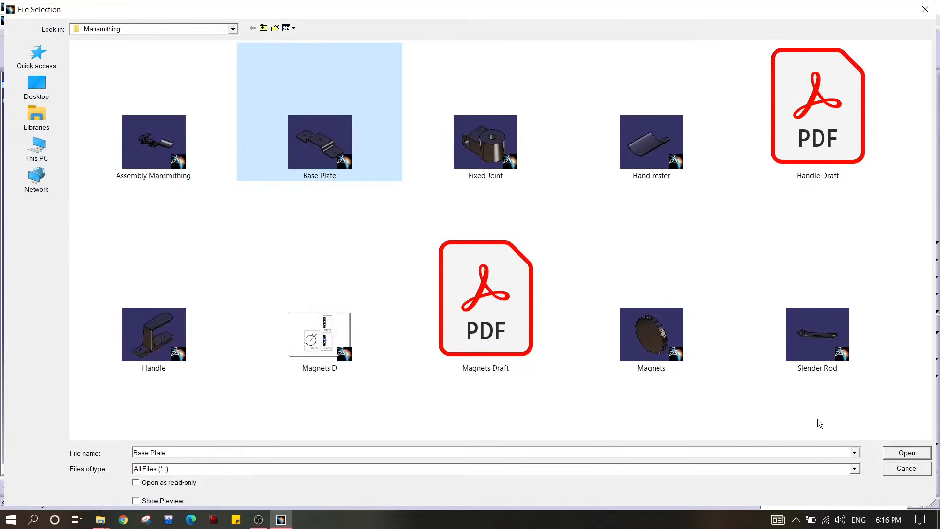
click(905, 453)
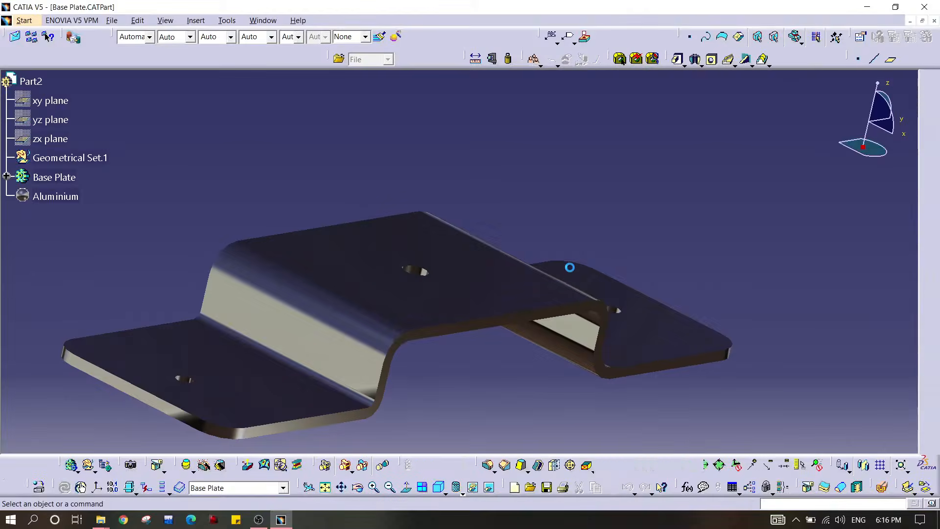
- Create a drawing of the base plate in the Drafting workbench with front, bottom and right views
middle_drag(570, 267, 420, 254)
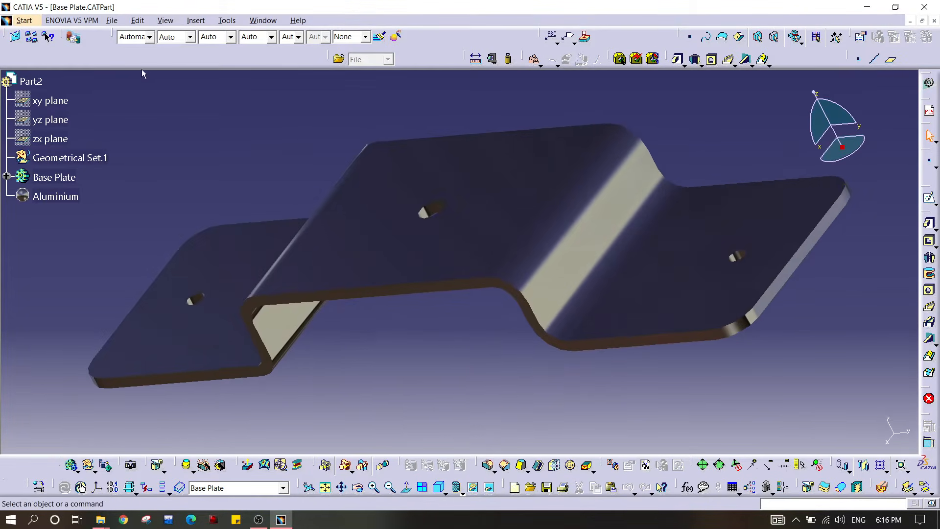
click(112, 21)
mouse_move(24, 20)
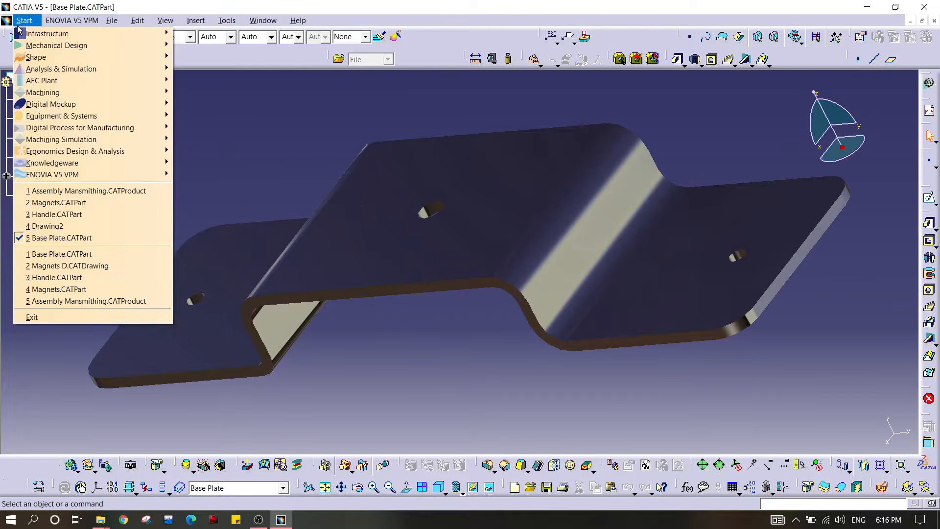
mouse_move(150, 47)
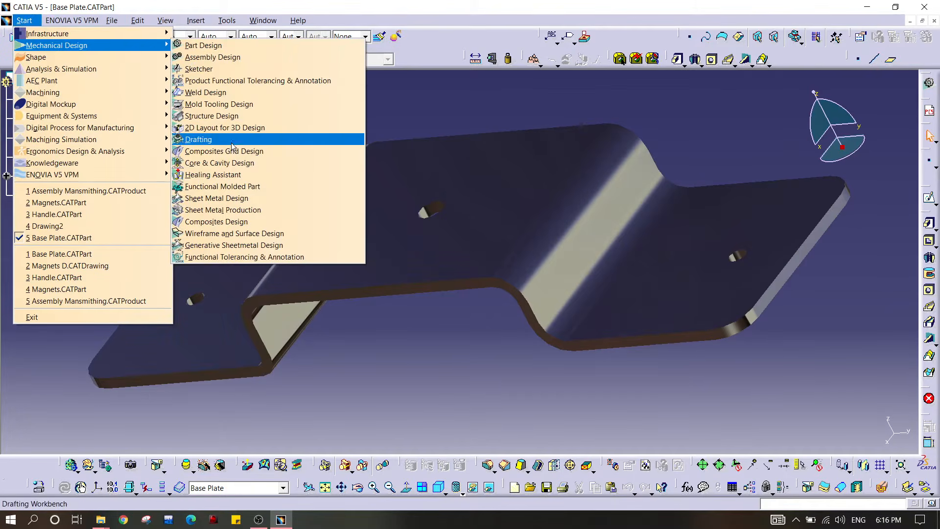
click(230, 139)
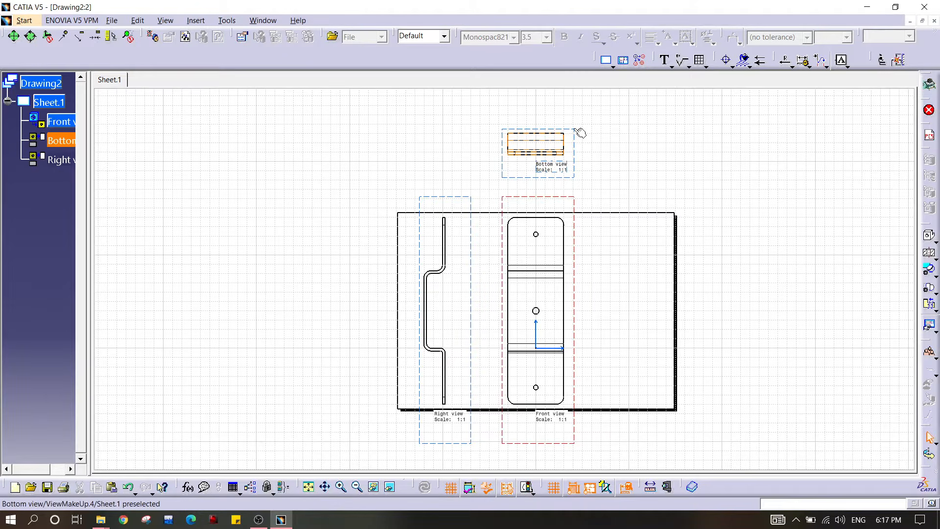
- Set the scale of the bottom, right and front views to 1:2
ctrl+click(469, 197)
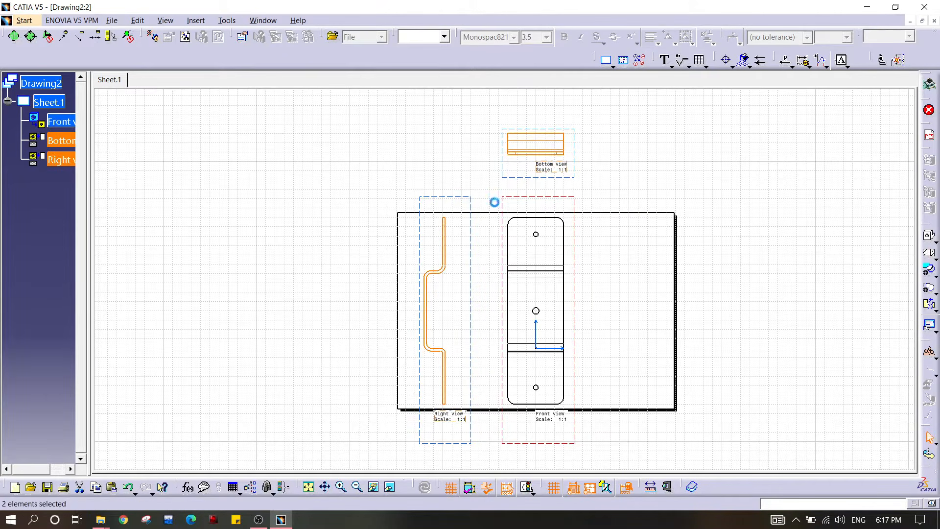
ctrl+click(549, 198)
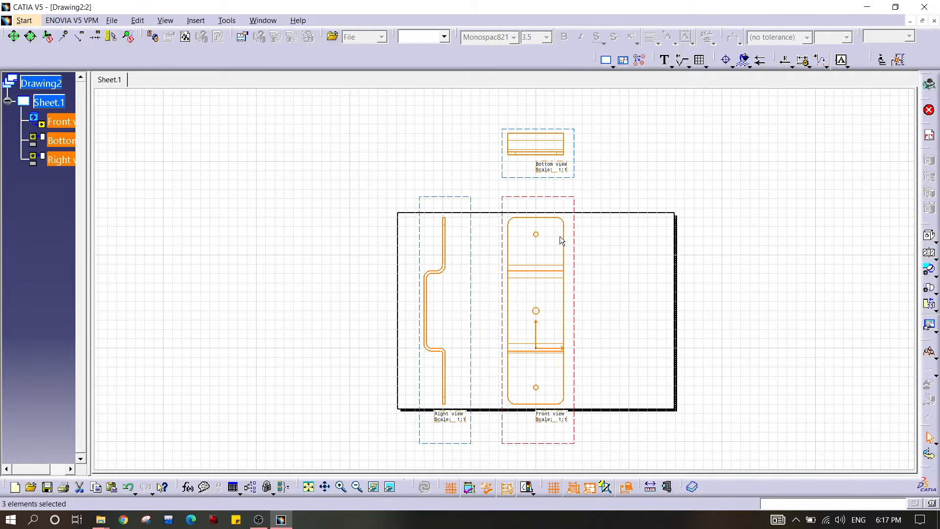
right_click(576, 228)
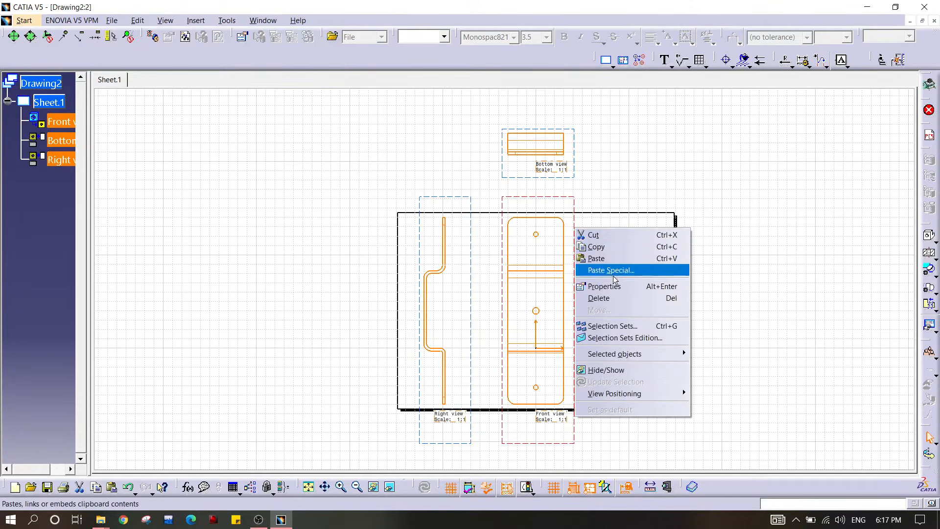
click(603, 286)
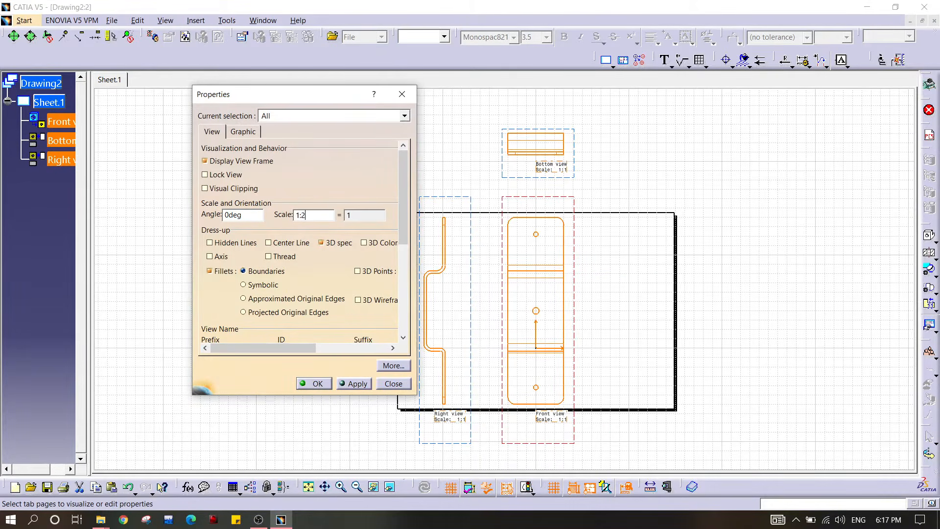
key(Return)
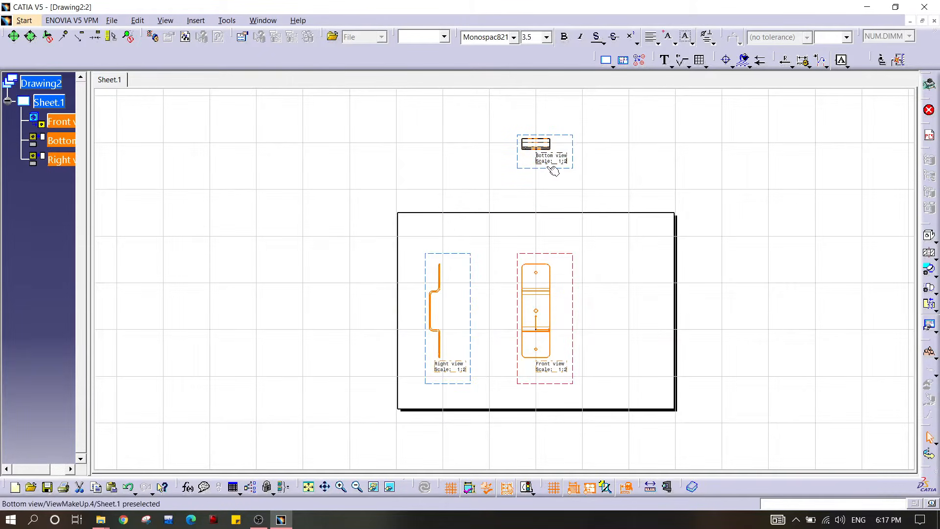
- Move the three views onto the sheet's right half, with the bottom view above the front view and the right view closer beside it
drag(536, 173, 586, 274)
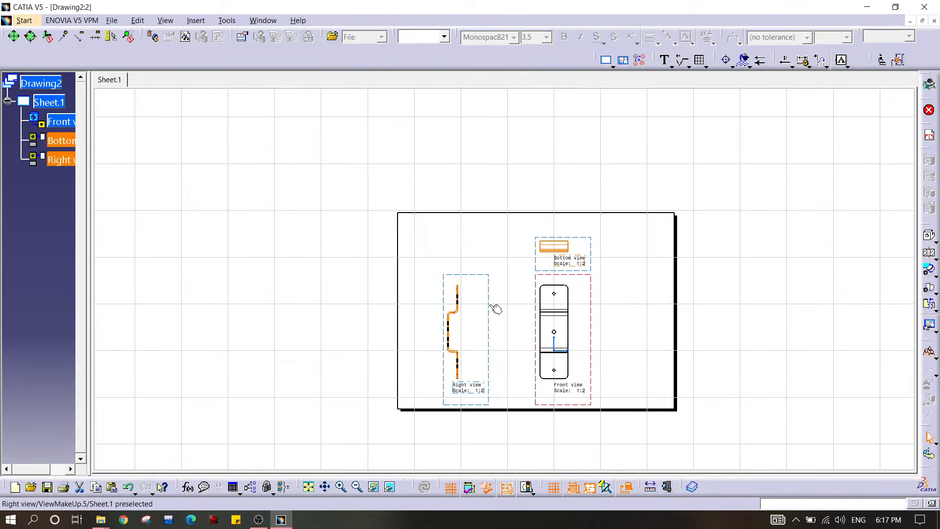
drag(489, 299, 527, 299)
middle_drag(597, 308, 566, 257)
drag(598, 256, 666, 231)
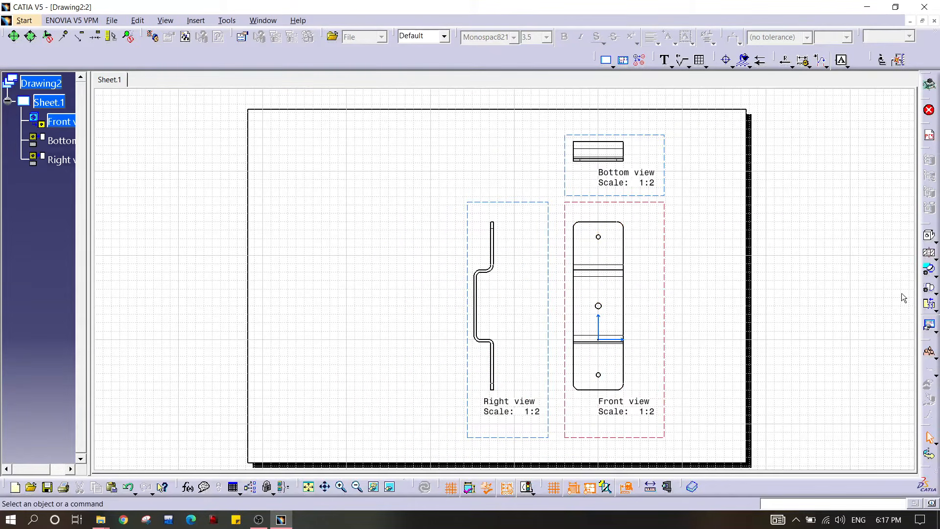
- Add an isometric view of the base plate, using its raised top face as reference, and place it in the sheet's upper-left area
click(929, 239)
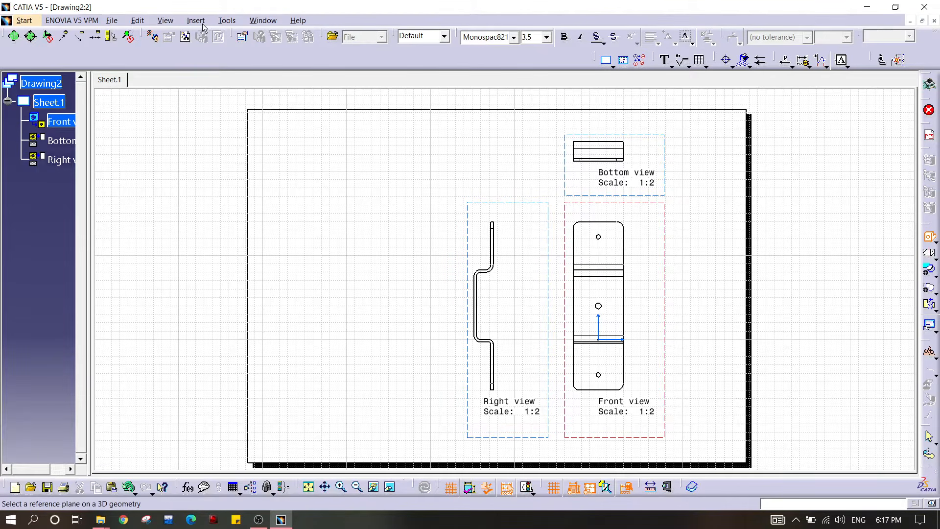
click(273, 22)
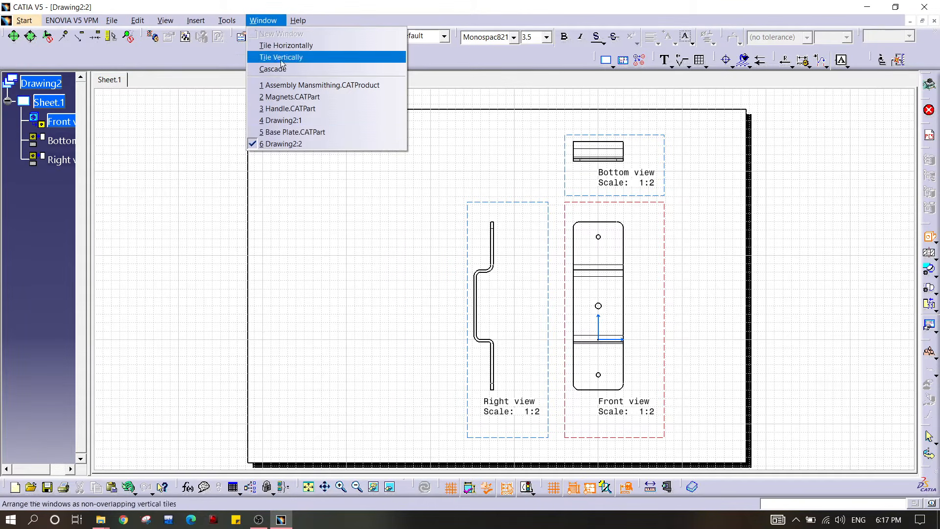
click(293, 131)
middle_drag(455, 211, 558, 235)
middle_drag(362, 245, 537, 238)
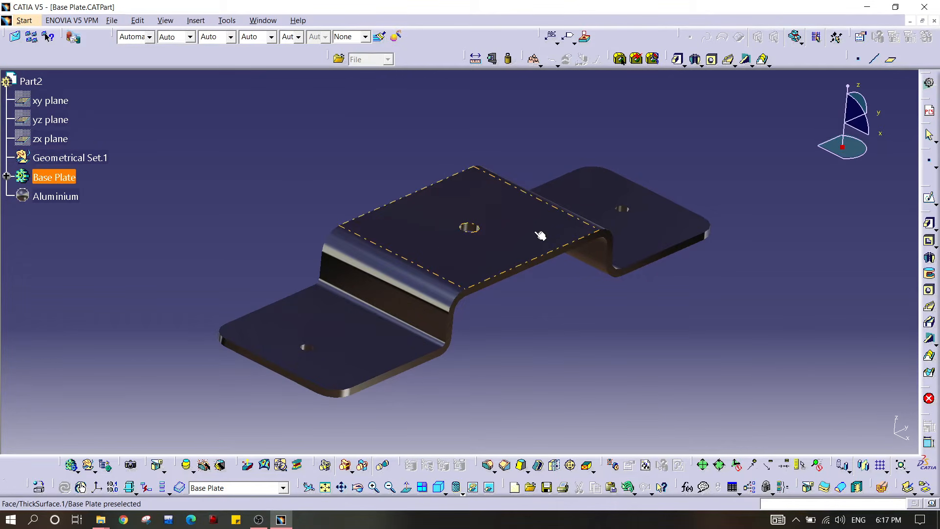
click(541, 235)
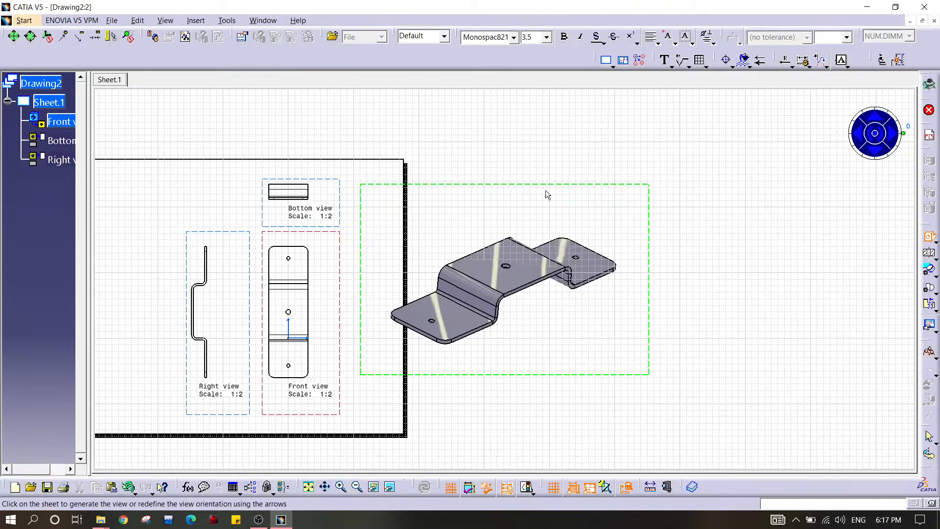
drag(549, 185, 246, 166)
middle_drag(371, 222, 660, 175)
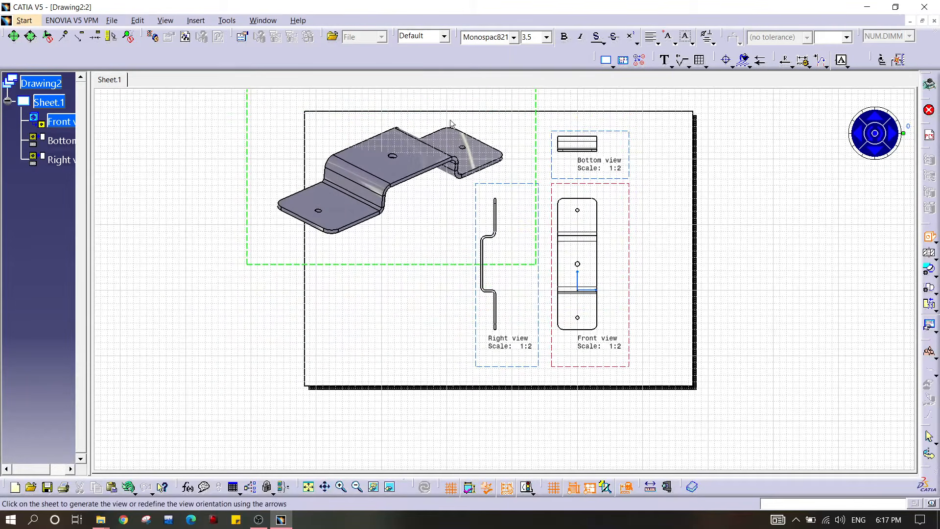
click(411, 268)
drag(474, 116, 512, 113)
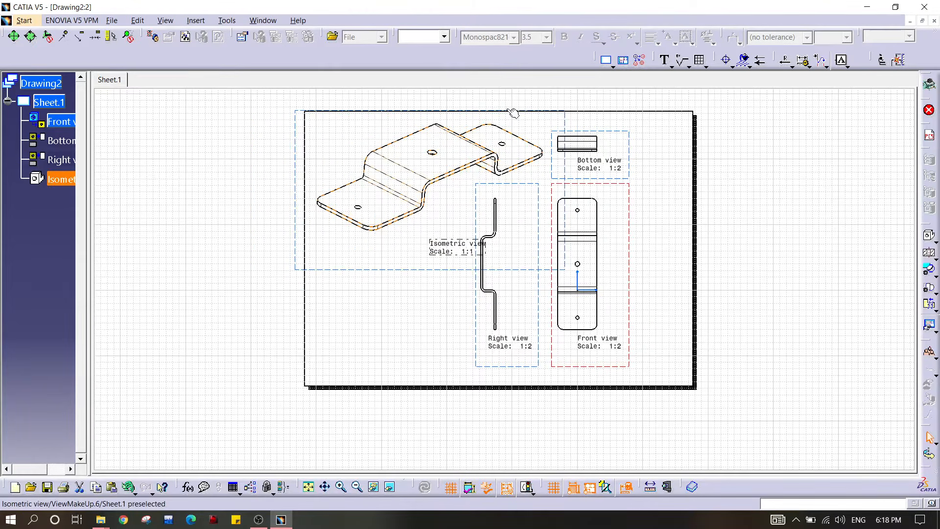
click(741, 211)
- Dimension the overall length of the right view between its two end edges, with the text between the right and front views
mouse_move(650, 230)
middle_down()
mouse_move(636, 232)
mouse_move(634, 204)
mouse_move(597, 273)
middle_up()
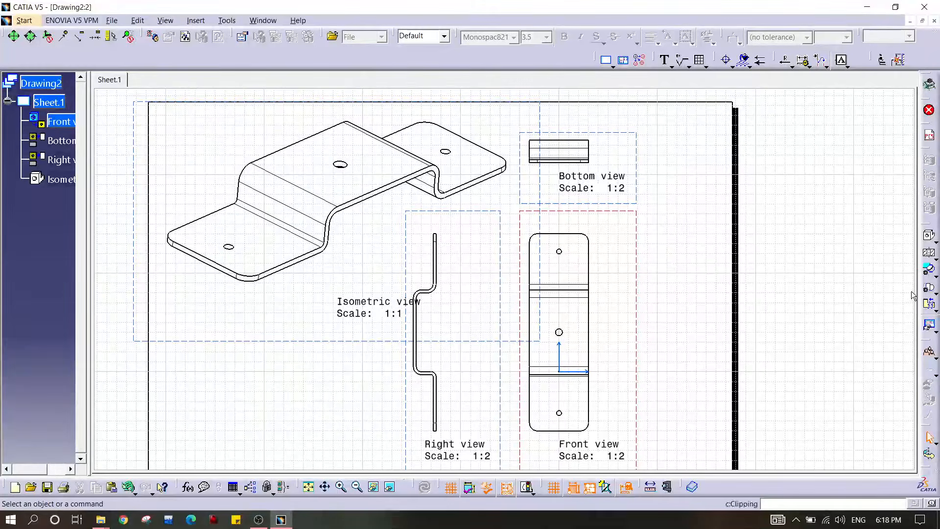
click(793, 67)
click(803, 84)
middle_drag(600, 311, 573, 229)
middle_drag(480, 212, 621, 270)
mouse_move(622, 269)
middle_down()
mouse_move(615, 237)
mouse_move(564, 251)
mouse_move(564, 172)
middle_up()
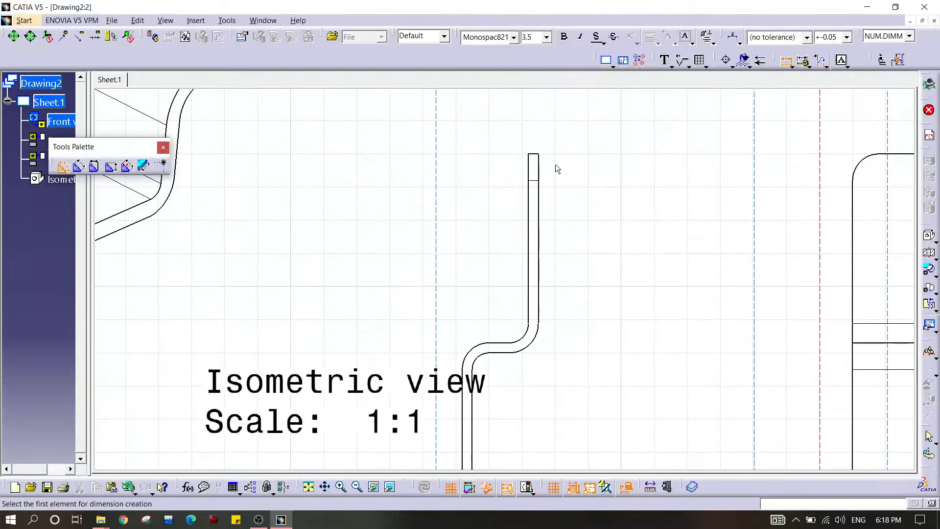
click(535, 156)
middle_drag(545, 283, 491, 205)
click(478, 207)
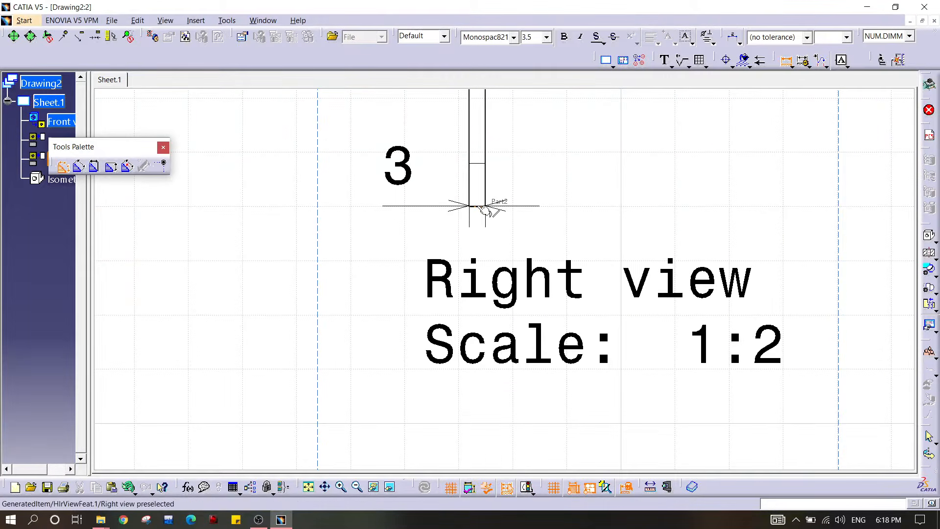
middle_drag(595, 202, 575, 388)
click(583, 248)
middle_drag(617, 244, 531, 327)
middle_drag(755, 114, 739, 165)
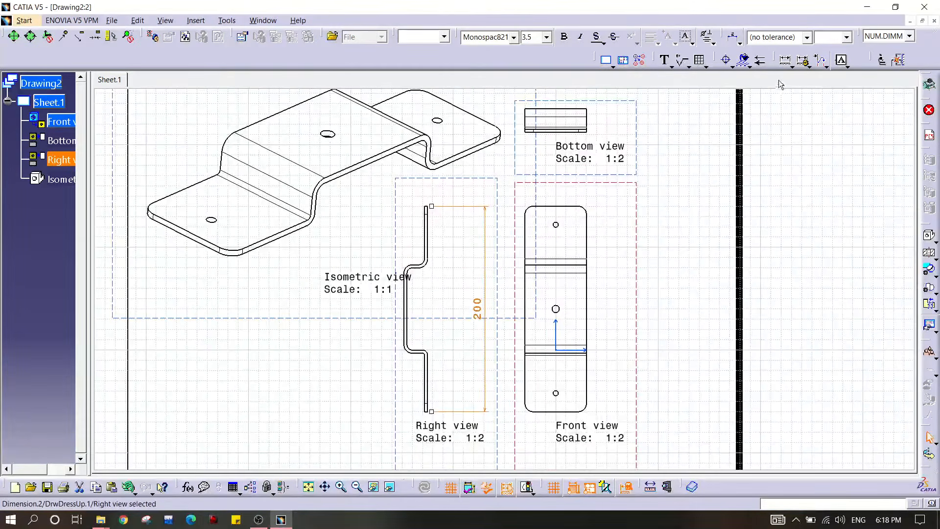
- Dimension the plate's width between the long edges of the front view, with the text below the view
click(786, 62)
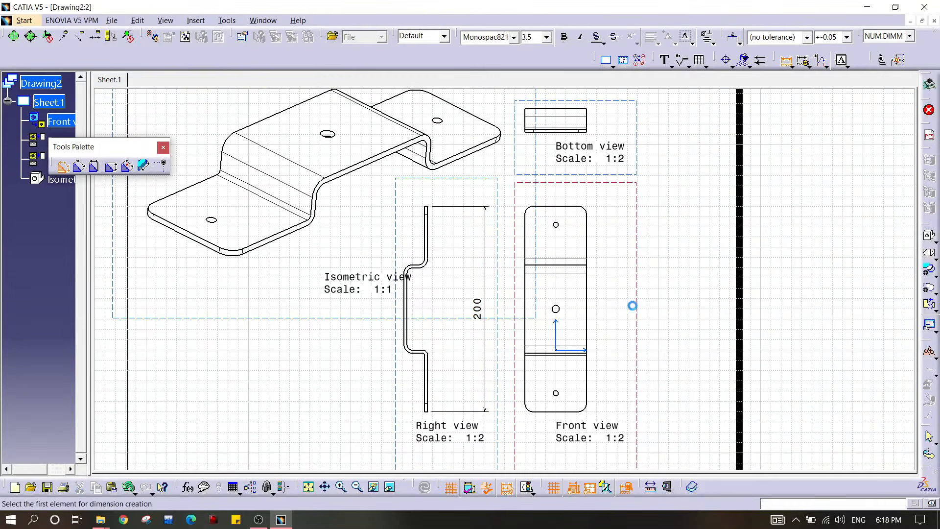
ctrl+middle_drag(568, 330, 568, 298)
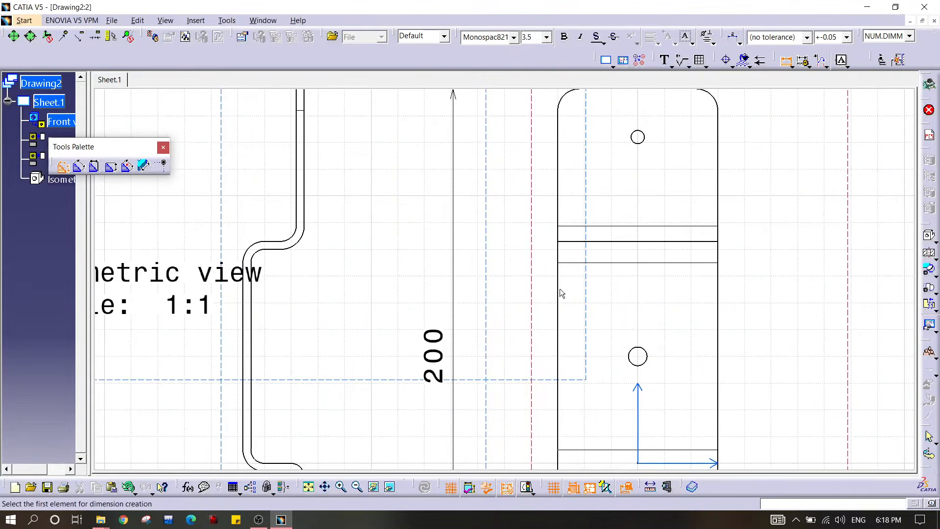
click(718, 286)
middle_drag(712, 353, 632, 191)
mouse_move(640, 338)
middle_down()
mouse_move(631, 169)
mouse_move(617, 235)
middle_up()
click(527, 329)
middle_drag(594, 203, 594, 257)
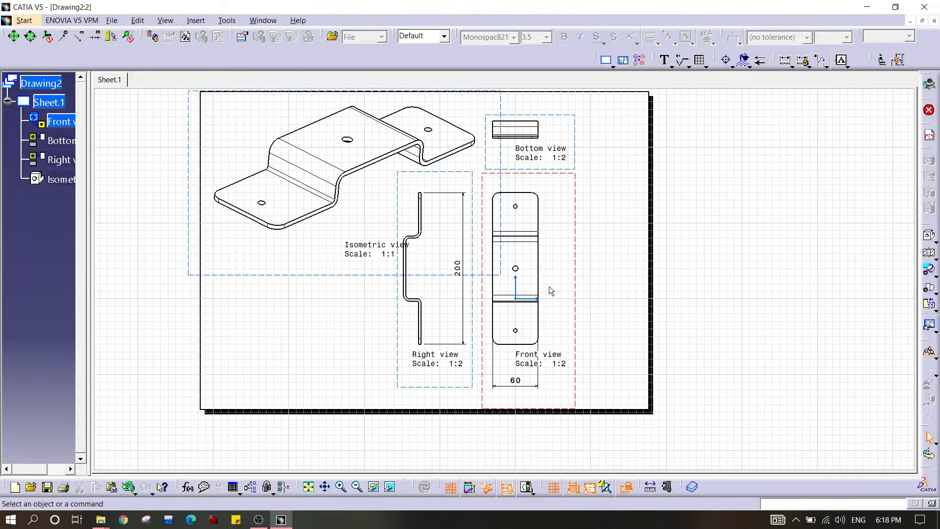
- Add a radius dimension to the upper small hole of the front view, with its text to the right of the plate
mouse_move(518, 313)
middle_down()
mouse_move(512, 244)
mouse_move(491, 292)
middle_up()
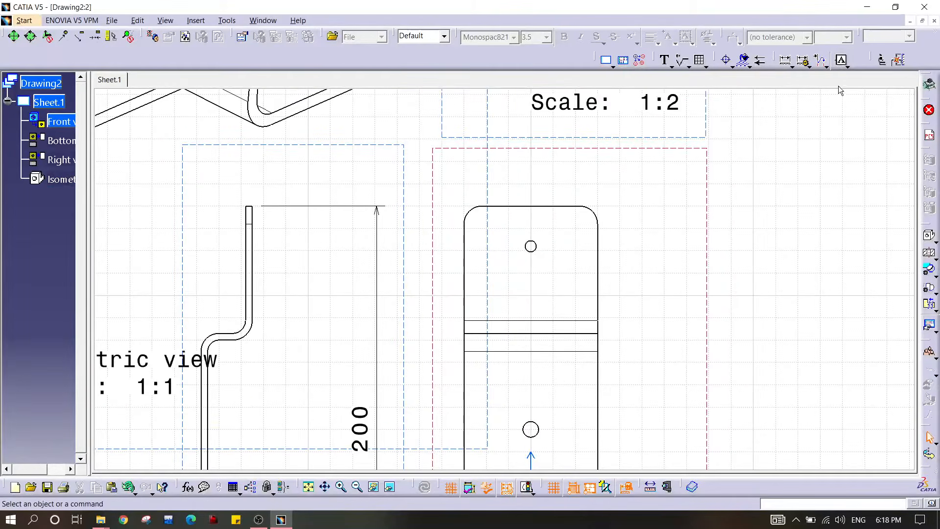
click(791, 67)
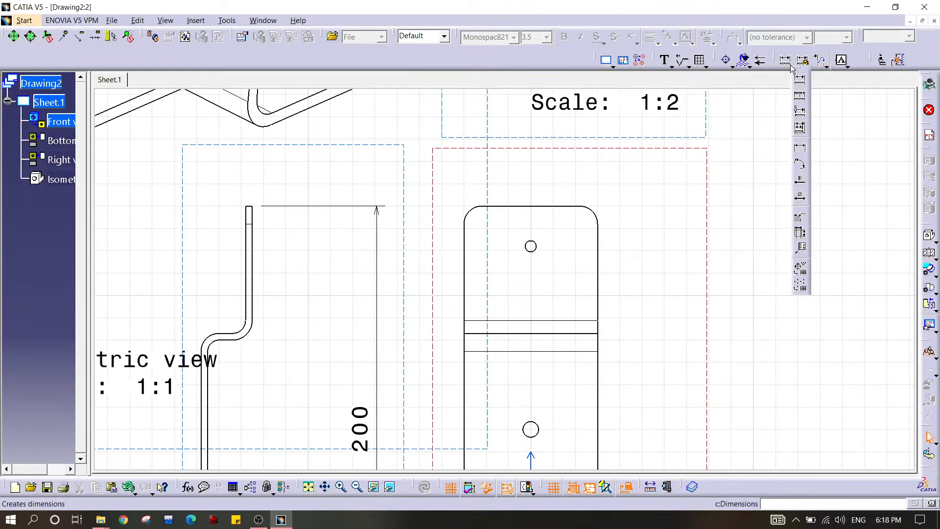
click(802, 182)
click(530, 246)
click(710, 244)
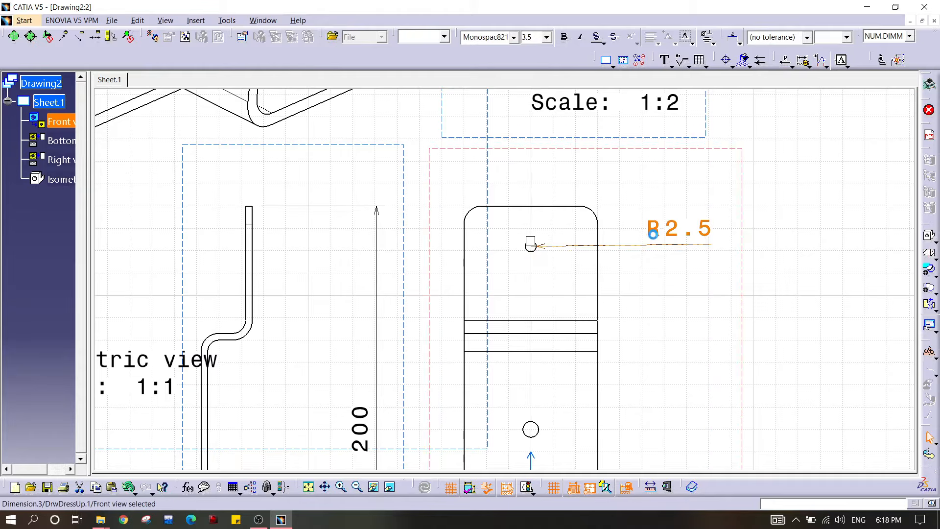
- Add radius dimensions to the centre hole and the lower small hole of the front view, with their text to the right of the plate
click(787, 66)
middle_drag(611, 376, 590, 183)
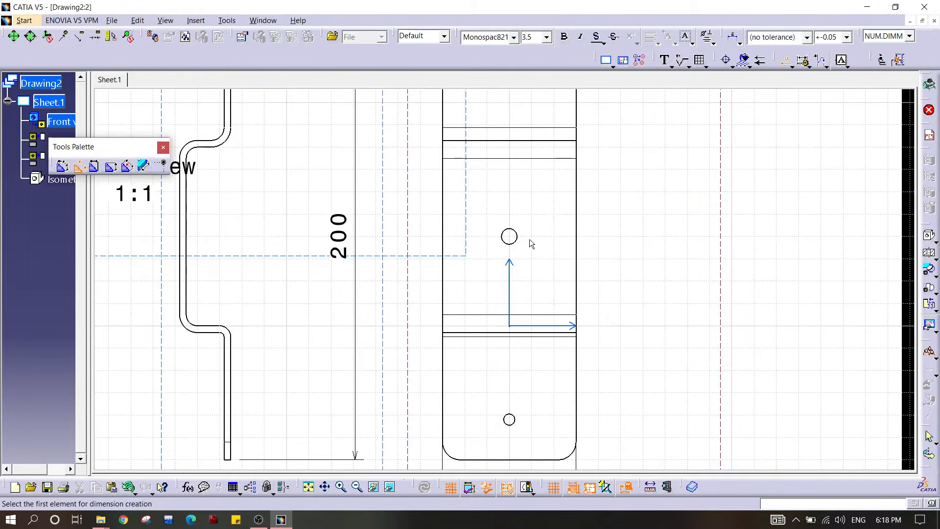
click(510, 237)
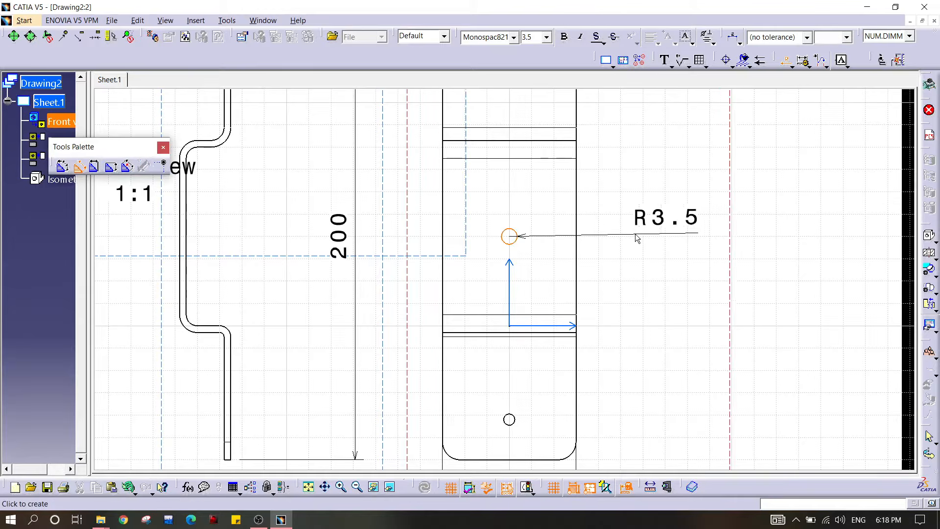
click(642, 236)
click(786, 65)
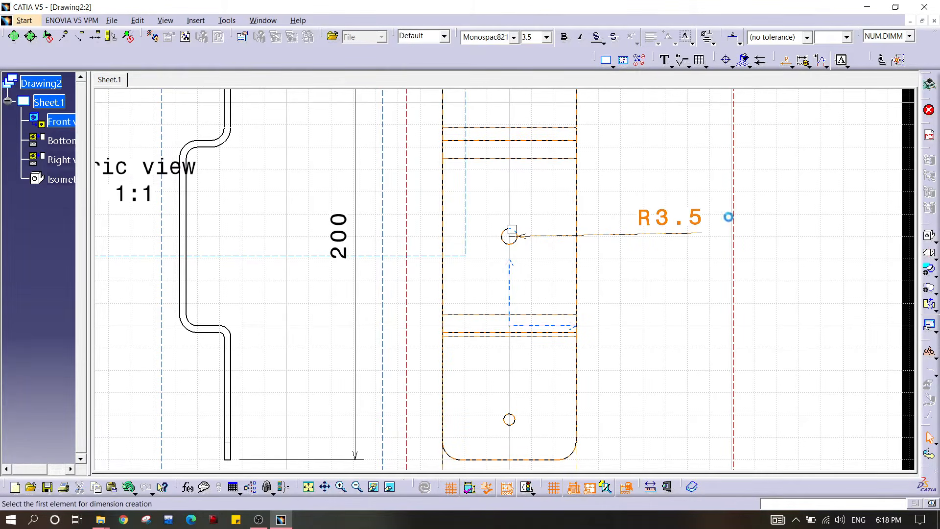
middle_drag(639, 330, 629, 222)
click(499, 312)
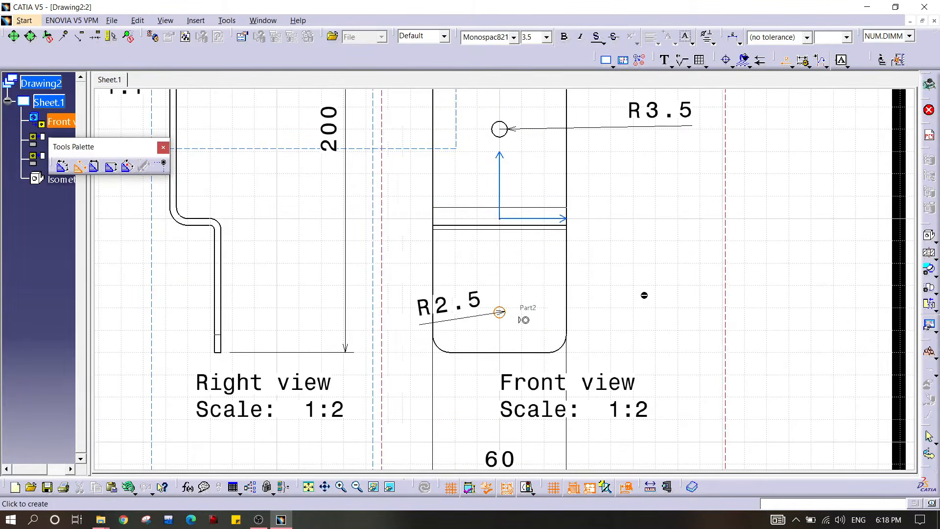
click(646, 295)
- Dimension the length of the raised section in the right view between its two outer step edges, with the text left of the profile
middle_drag(560, 243, 547, 292)
mouse_move(531, 217)
middle_down()
mouse_move(531, 267)
mouse_move(535, 255)
middle_up()
mouse_move(445, 245)
middle_down()
mouse_move(535, 260)
mouse_move(531, 220)
middle_up()
mouse_move(359, 269)
middle_down()
mouse_move(495, 269)
mouse_move(483, 141)
middle_up()
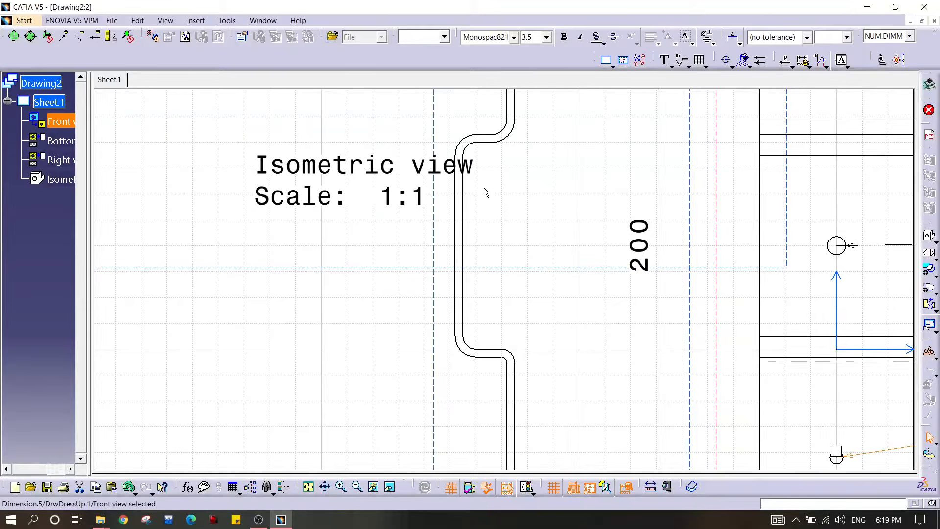
click(790, 66)
click(801, 81)
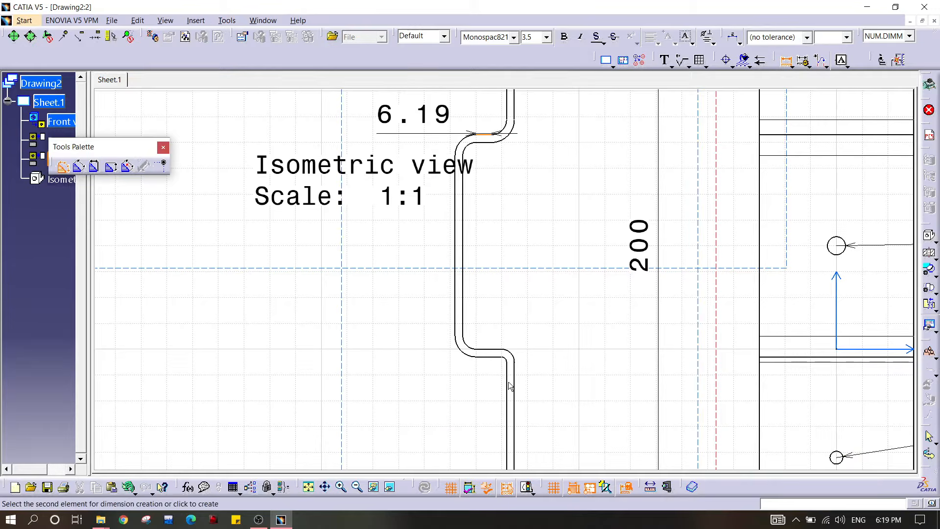
click(497, 367)
click(507, 362)
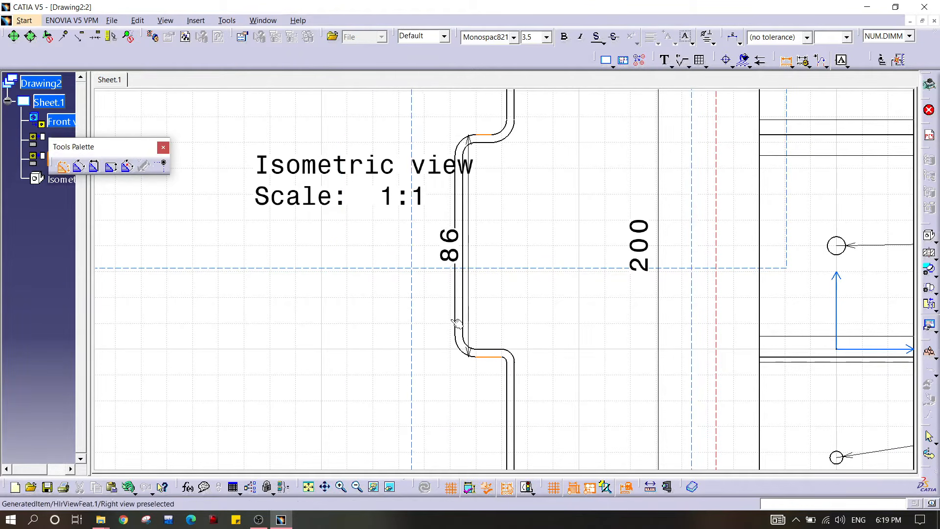
click(416, 325)
click(534, 236)
mouse_move(538, 226)
middle_down()
mouse_move(445, 256)
mouse_move(459, 298)
mouse_move(464, 267)
middle_up()
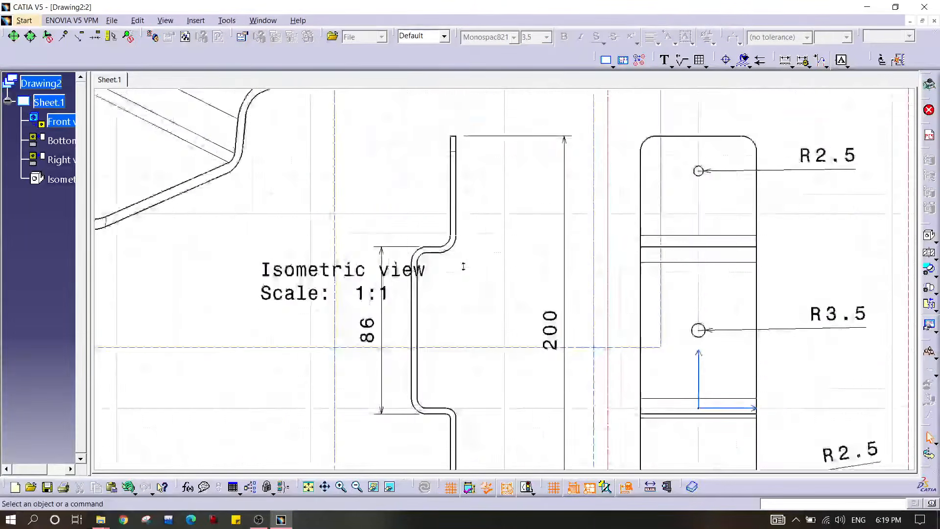
- Dimension the step height in the right view between the raised section's outer face and the lower flange, with the text below the raised section
mouse_move(459, 335)
middle_down()
mouse_move(480, 300)
mouse_move(505, 152)
middle_up()
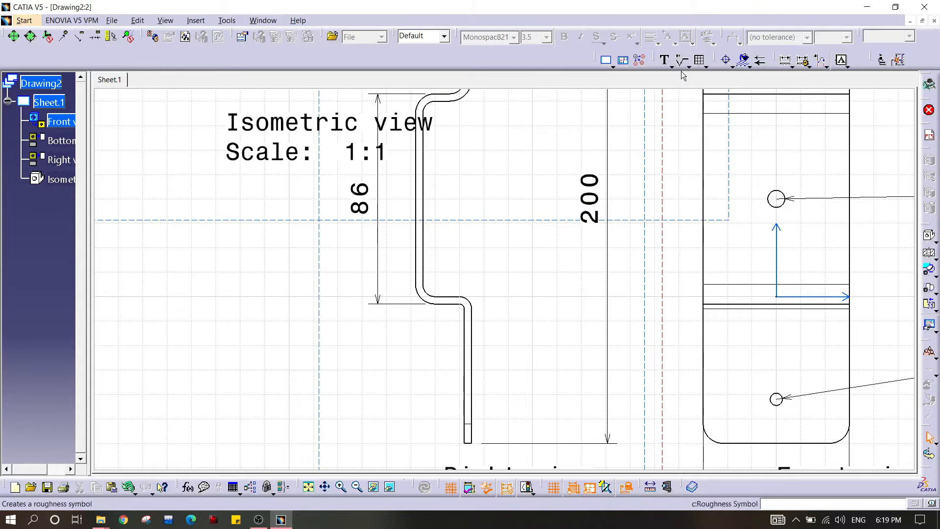
click(784, 60)
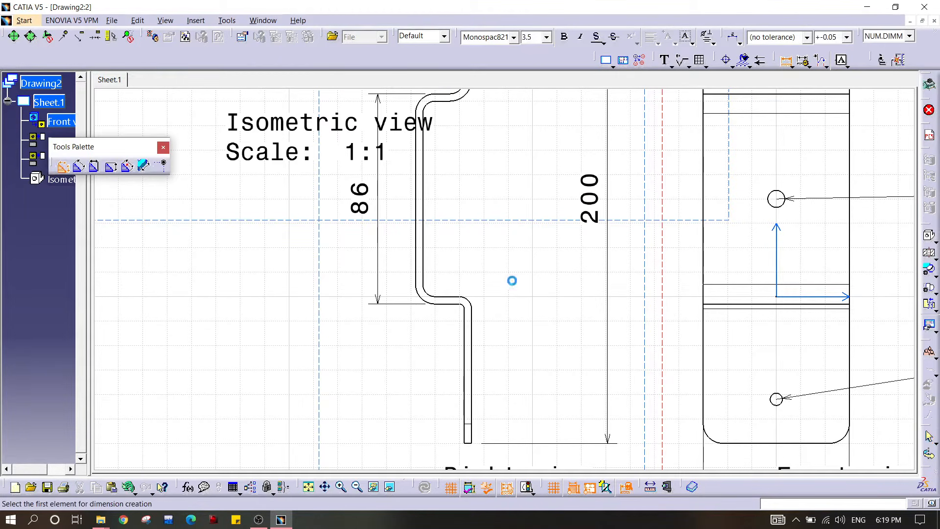
click(479, 352)
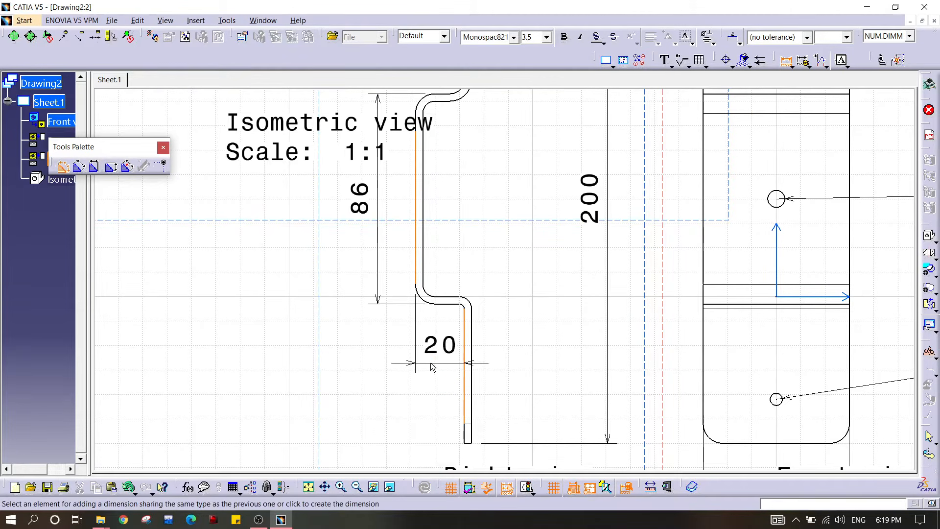
click(442, 375)
click(523, 322)
mouse_move(518, 304)
middle_down()
mouse_move(504, 271)
mouse_move(504, 313)
mouse_move(482, 385)
middle_up()
mouse_move(489, 298)
middle_down()
mouse_move(531, 295)
mouse_move(494, 283)
middle_up()
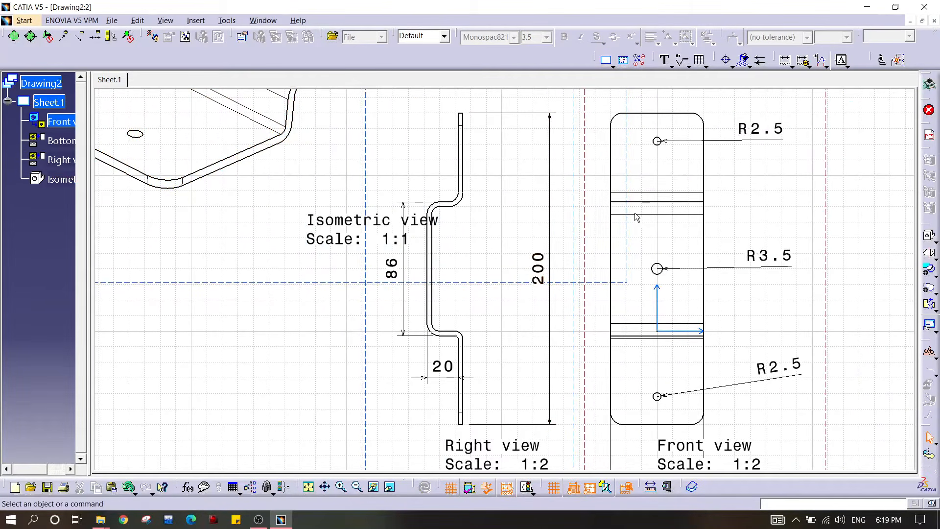
- Add a radius dimension to the front view's upper right rounded corner, with its text just outside the corner
mouse_move(624, 351)
middle_down()
mouse_move(594, 330)
mouse_move(513, 322)
middle_up()
mouse_move(555, 239)
middle_down()
mouse_move(551, 275)
mouse_move(543, 254)
middle_up()
middle_drag(524, 223, 595, 267)
middle_drag(621, 225, 573, 260)
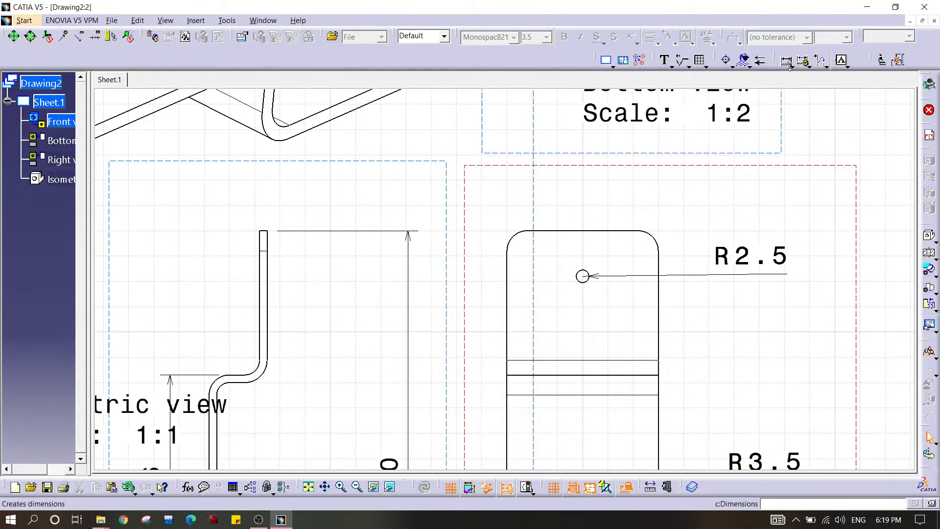
click(789, 68)
click(802, 188)
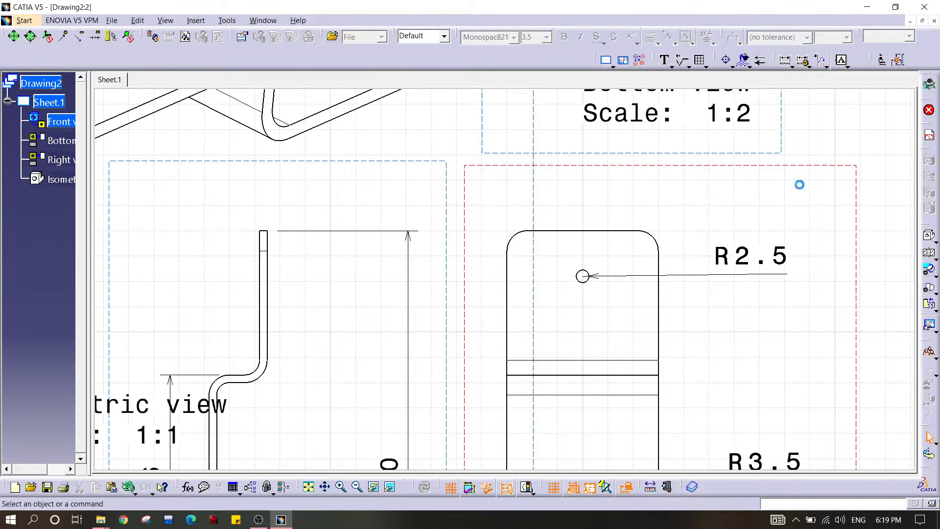
click(656, 238)
click(684, 211)
mouse_move(748, 211)
middle_down()
mouse_move(667, 187)
mouse_move(630, 310)
mouse_move(644, 221)
mouse_move(645, 240)
middle_up()
mouse_move(408, 236)
middle_down()
mouse_move(409, 248)
mouse_move(473, 291)
mouse_move(416, 266)
middle_up()
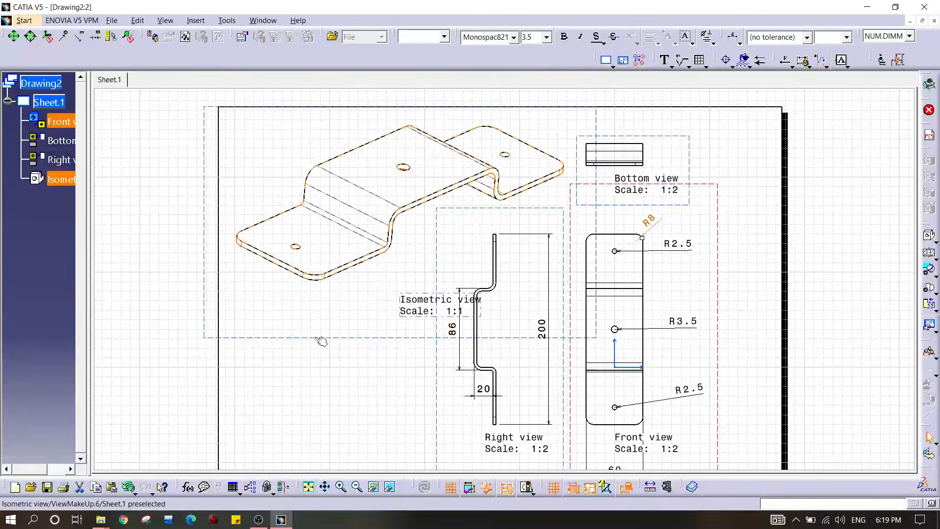
right_click(349, 264)
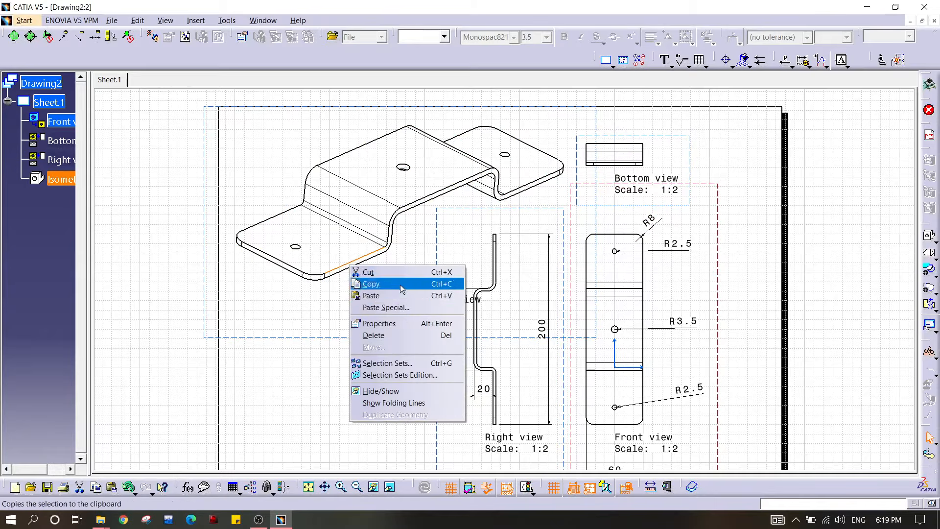
click(406, 323)
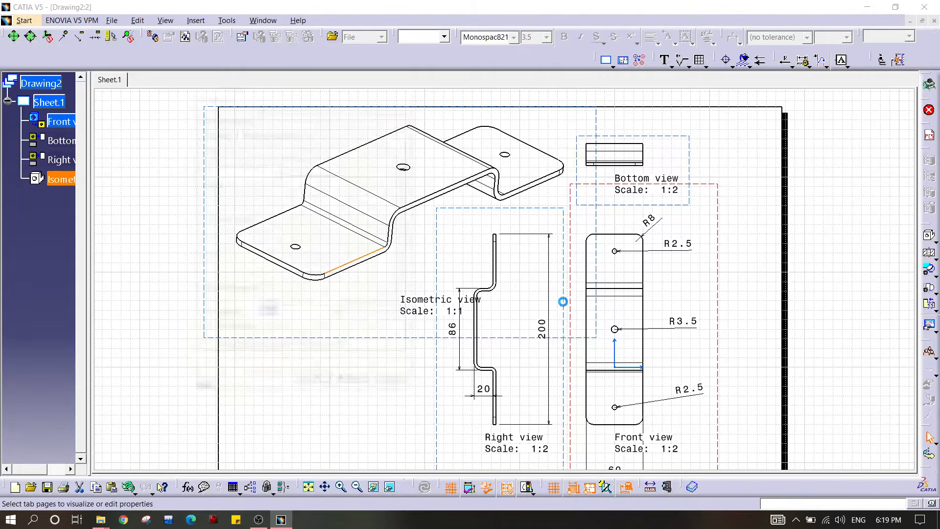
drag(321, 99, 656, 169)
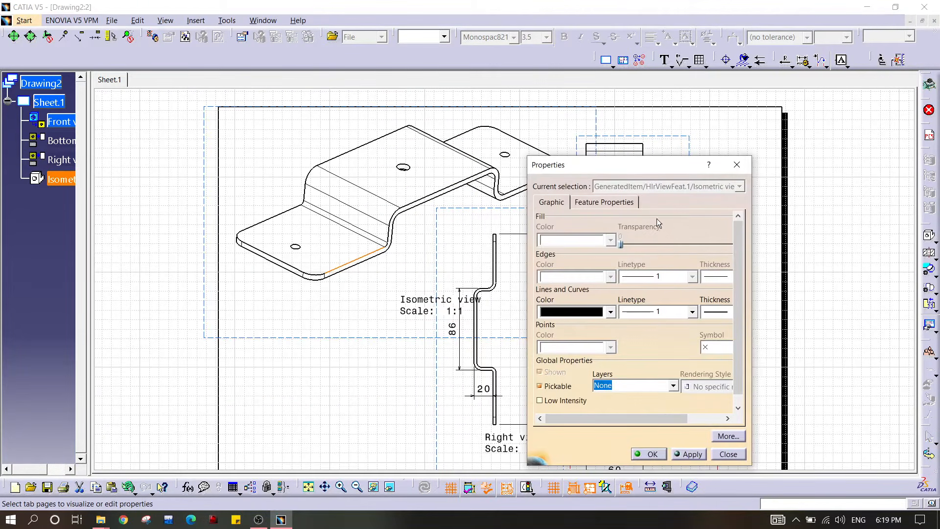
click(625, 203)
click(558, 201)
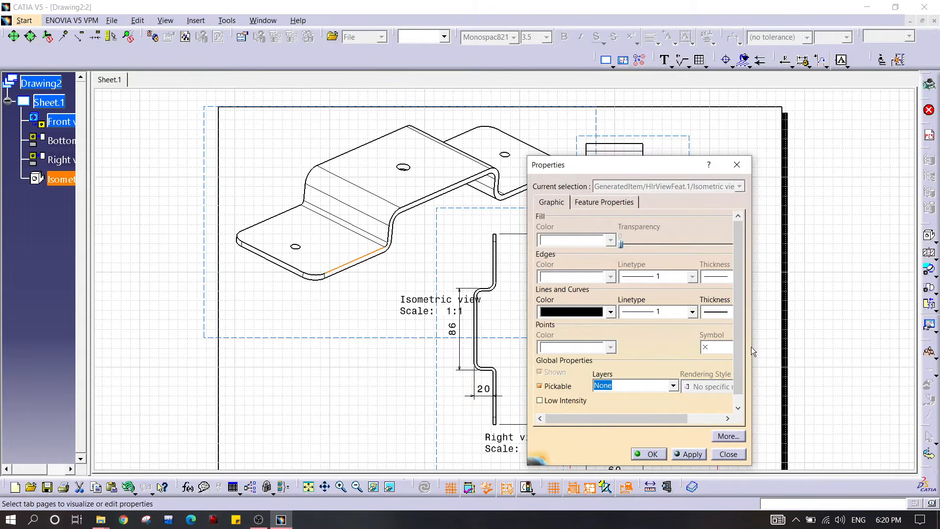
drag(751, 347, 844, 327)
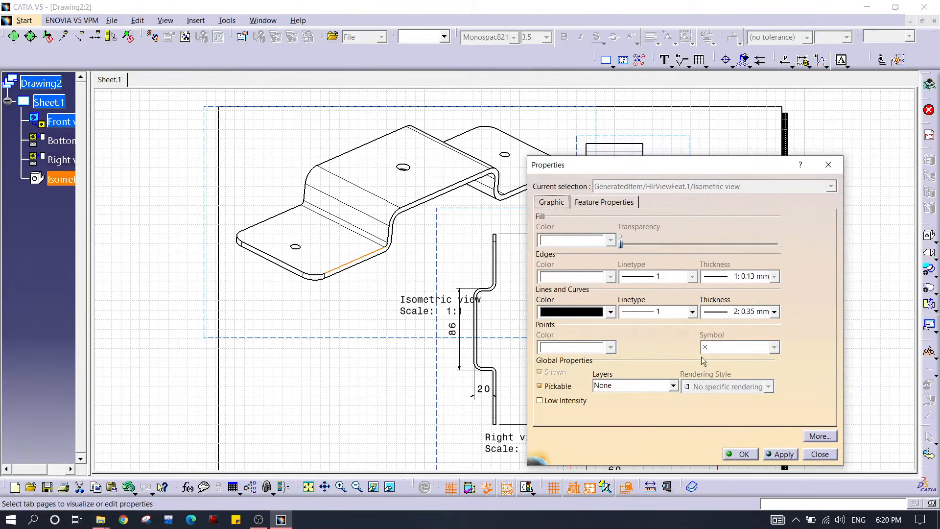
double_click(649, 390)
click(674, 387)
click(673, 387)
click(828, 166)
click(359, 204)
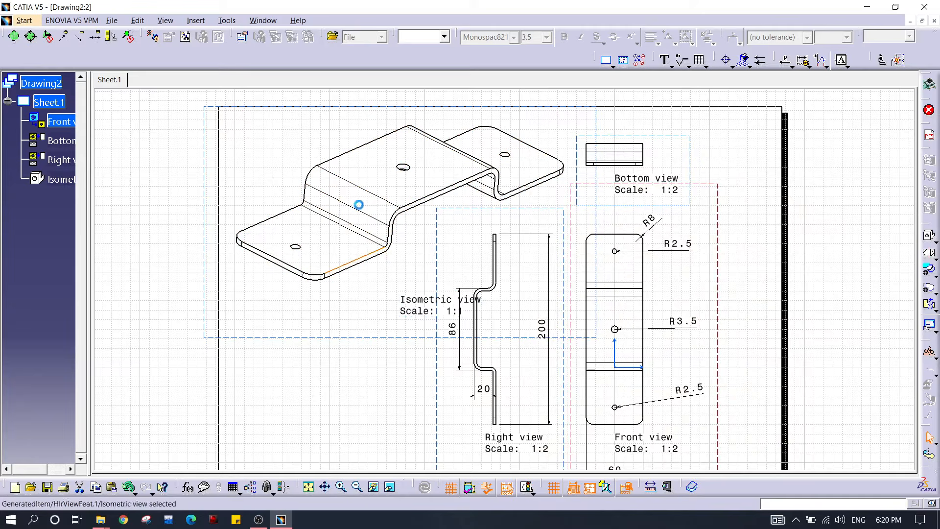
- Set the isometric view's generation mode to Raster in its view properties and apply it
click(300, 341)
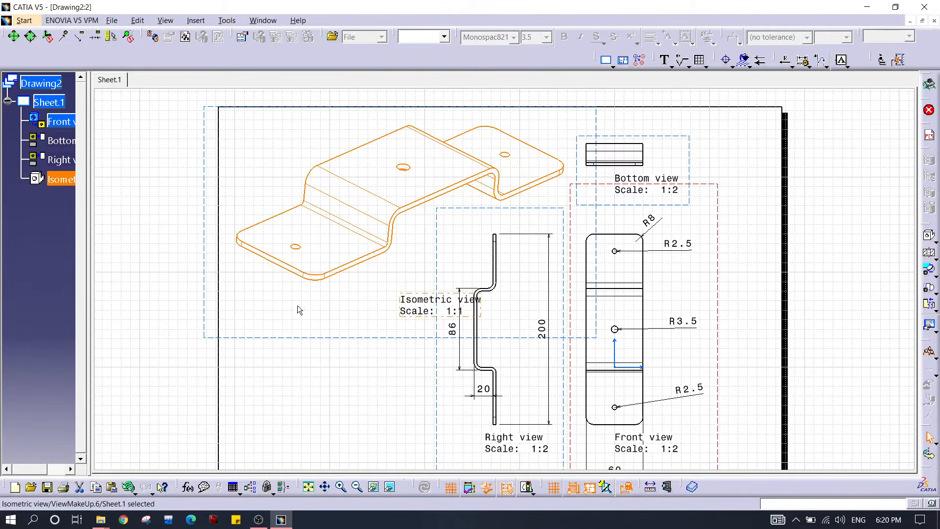
right_click(342, 338)
click(392, 184)
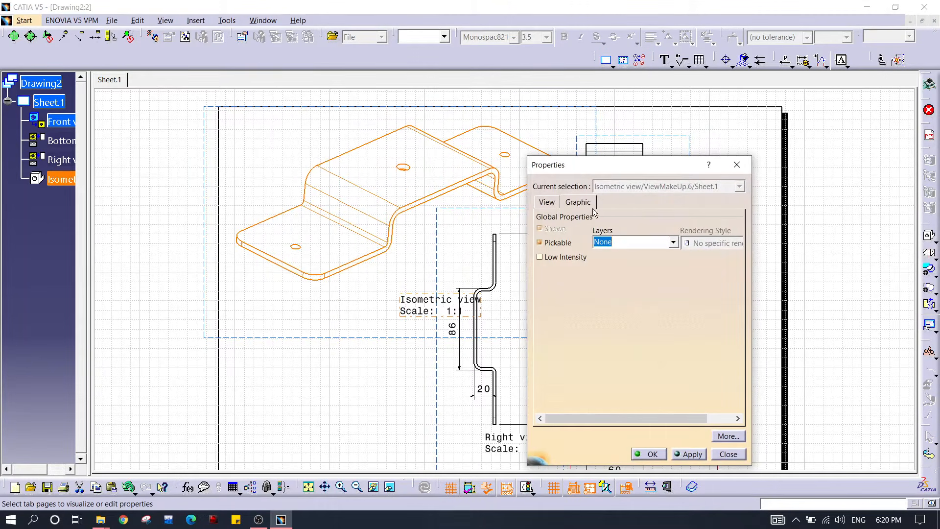
click(547, 201)
drag(738, 268, 803, 316)
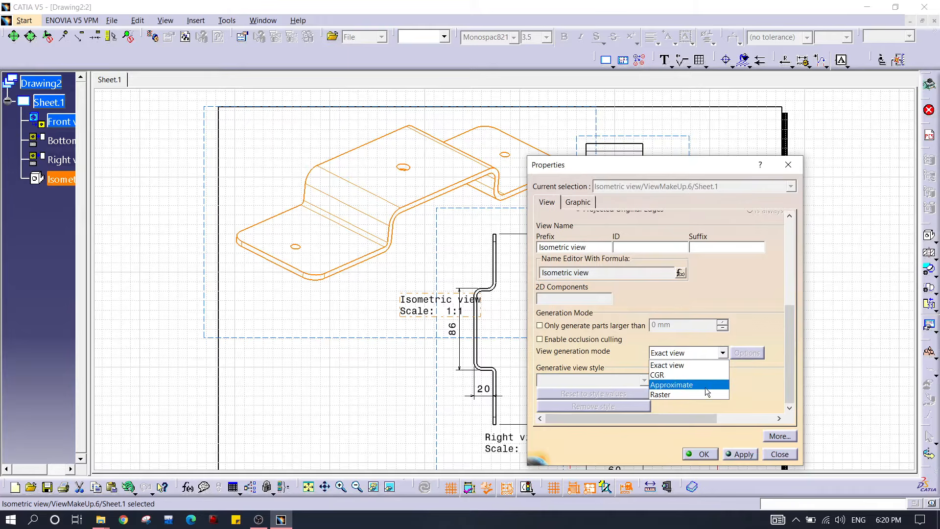
click(703, 397)
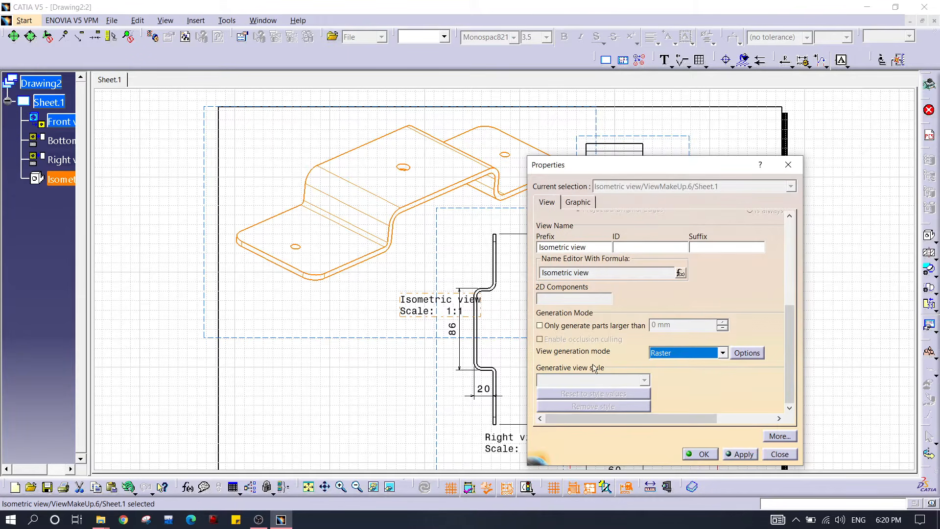
click(743, 455)
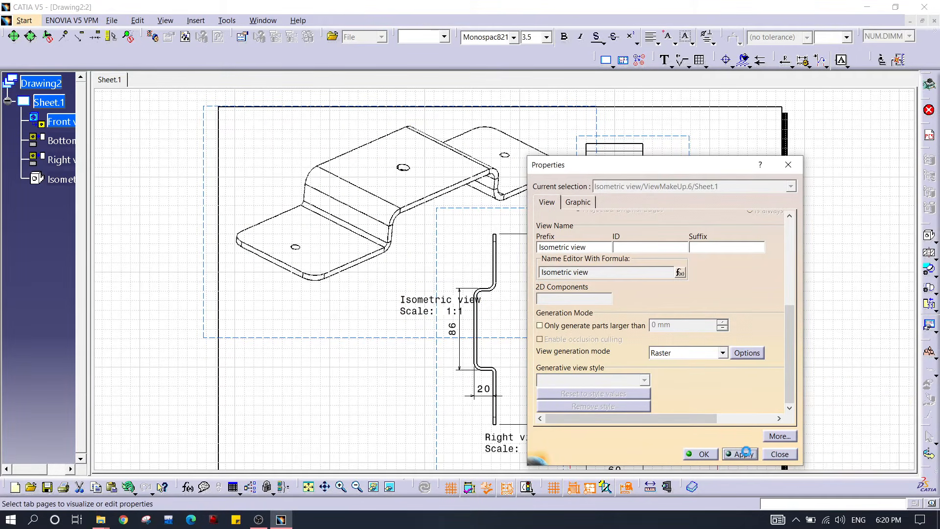
- Set the isometric view's raster options to Shading with edges and High quality for both visualization and printing, and apply them
click(747, 352)
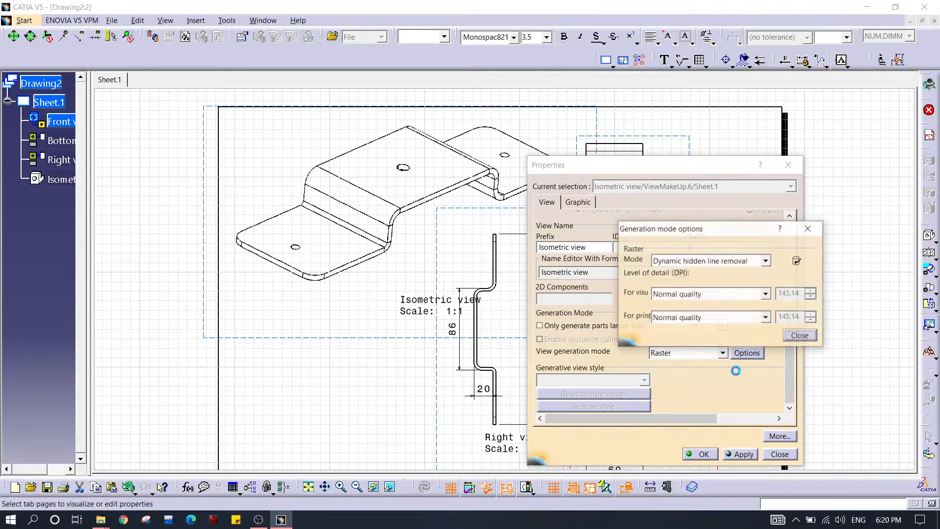
click(710, 294)
click(707, 327)
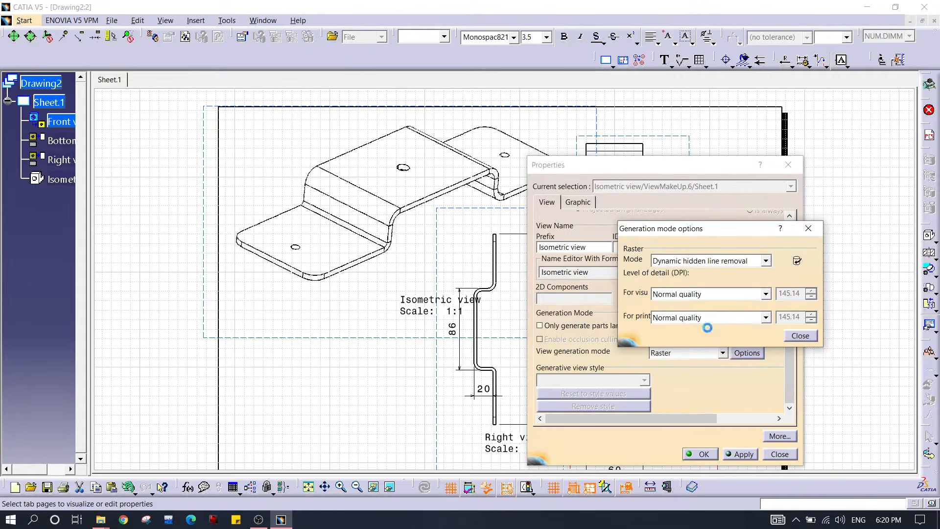
click(721, 318)
click(712, 345)
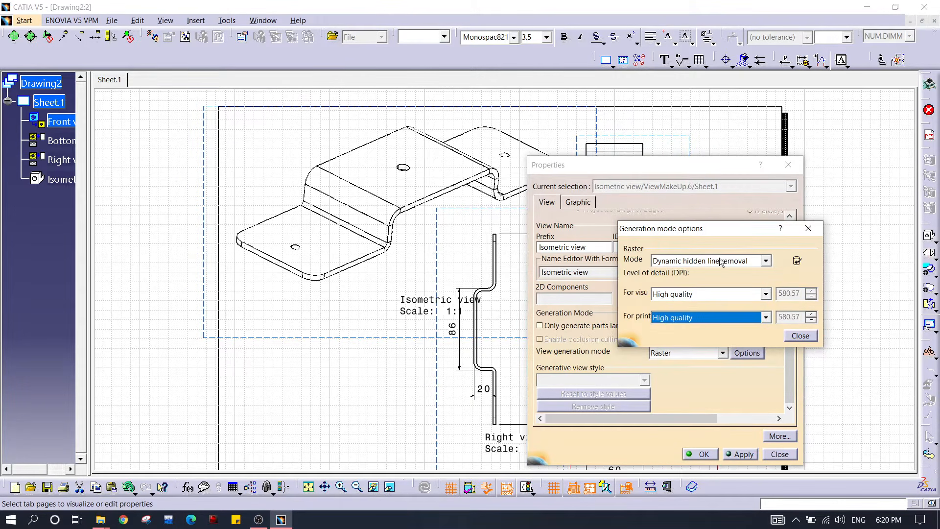
click(718, 262)
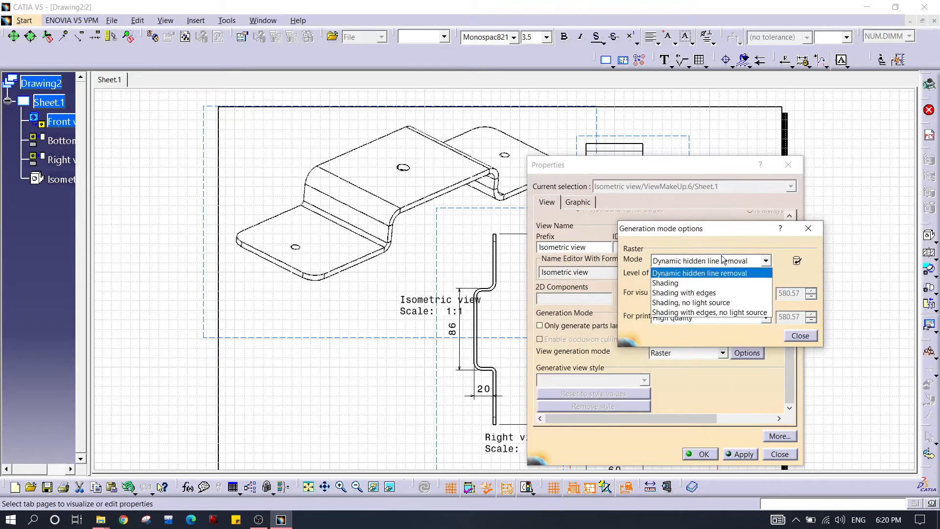
click(736, 295)
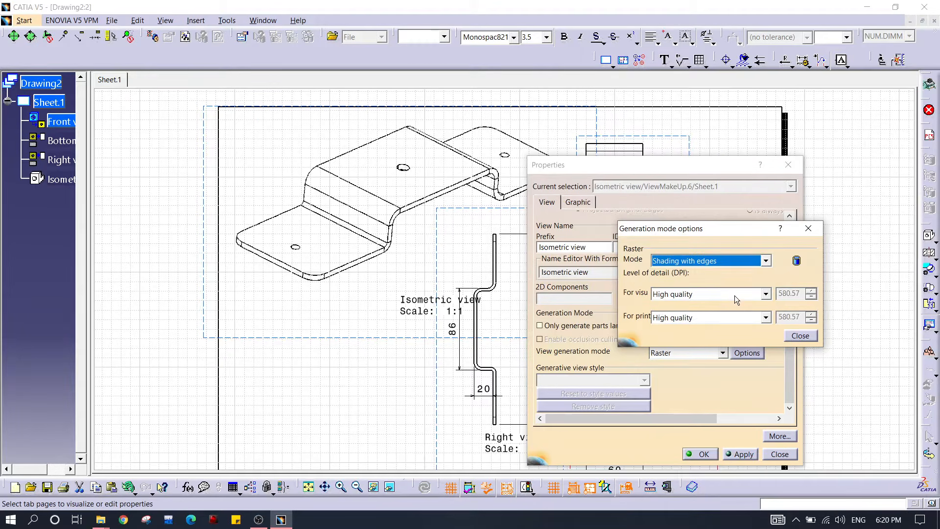
click(800, 335)
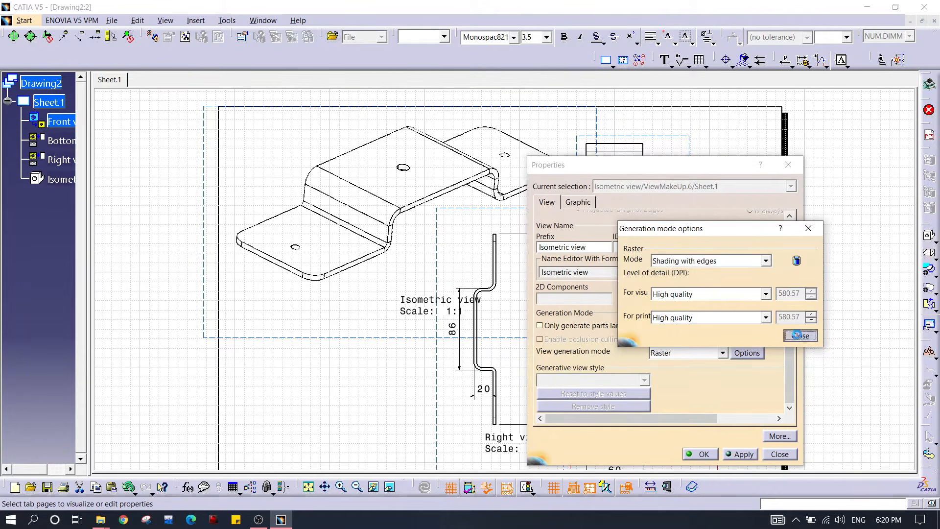
click(737, 450)
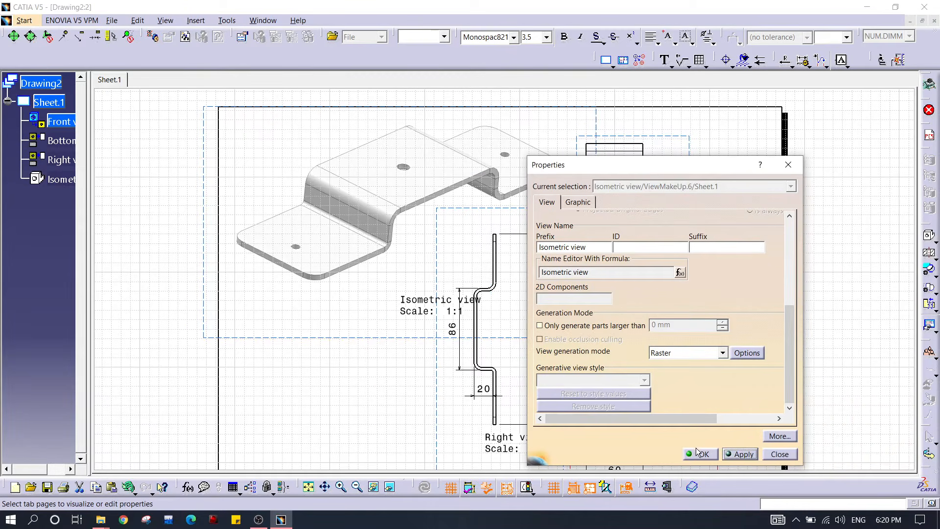
click(698, 451)
- Save the drawing as a pdf in the Mansmithing folder with a file name starting with Base Plate
mouse_move(342, 270)
ctrl+middle_down()
mouse_move(366, 325)
mouse_move(379, 252)
ctrl+middle_up()
middle_drag(524, 327, 469, 287)
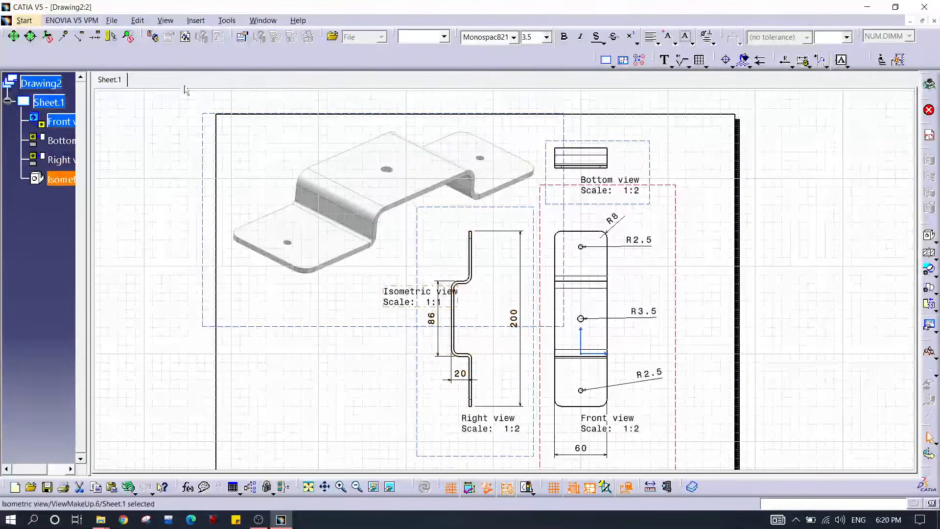
click(111, 20)
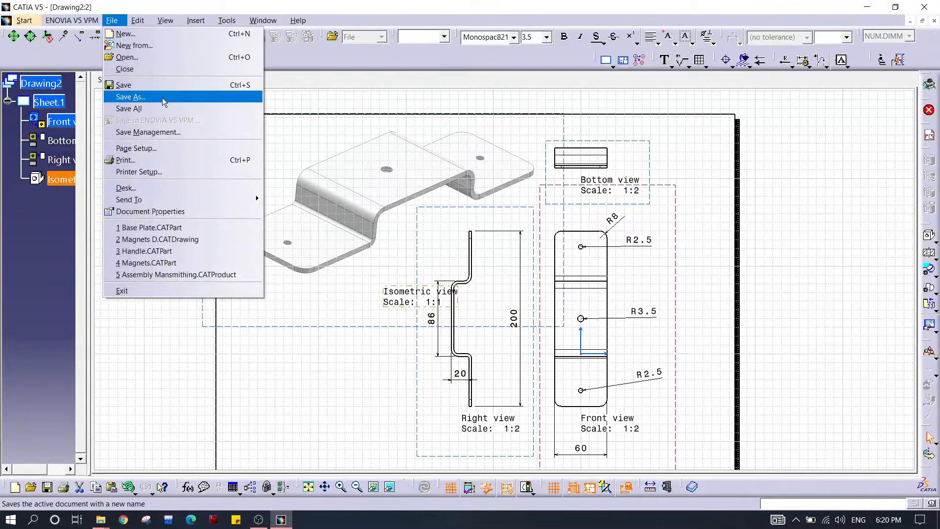
click(153, 98)
click(260, 491)
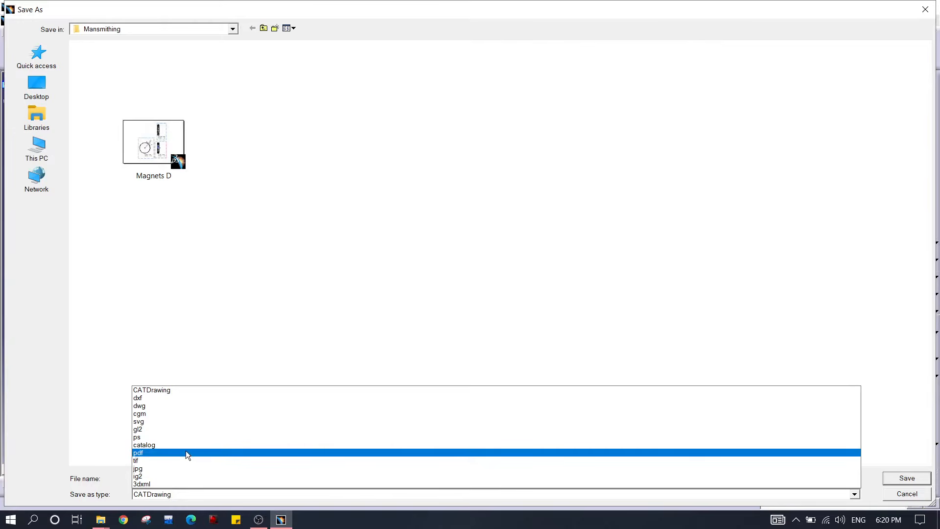
click(189, 452)
double_click(183, 479)
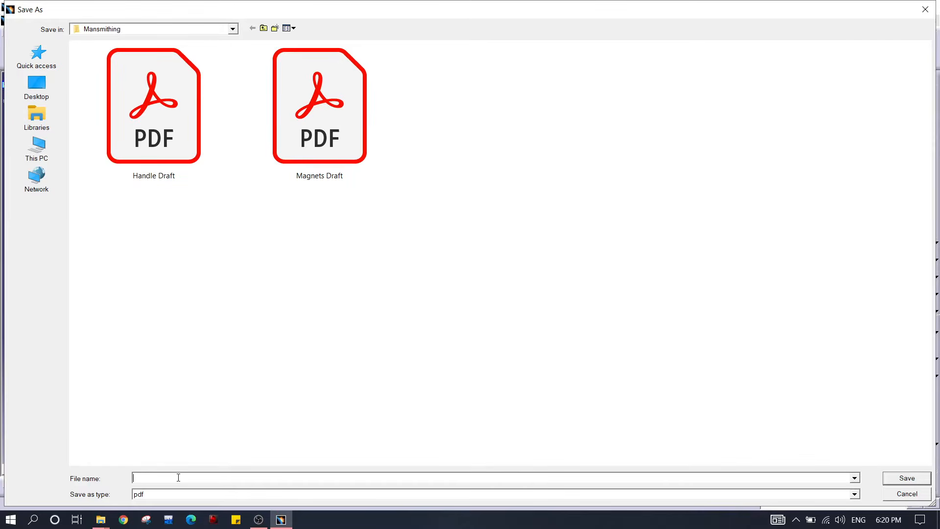
text(Base Plat)
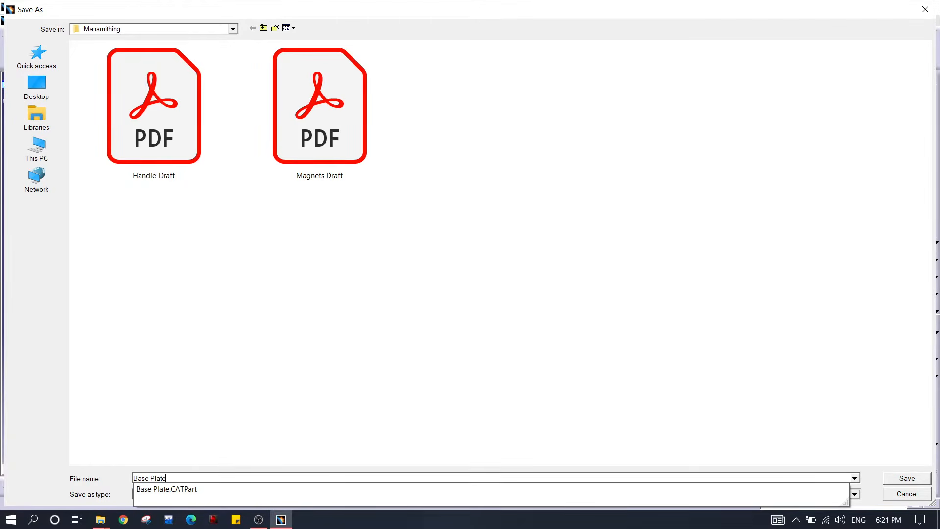
text(e)
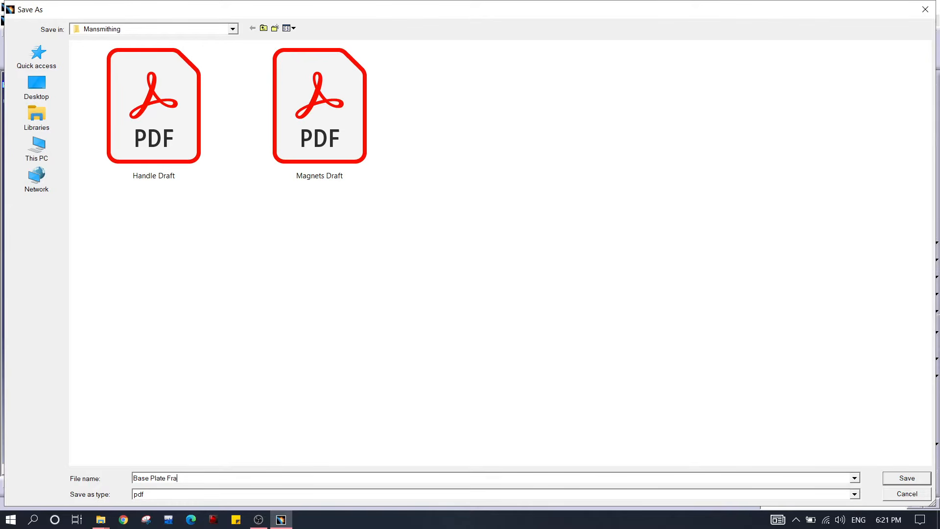
key(BackSpace)
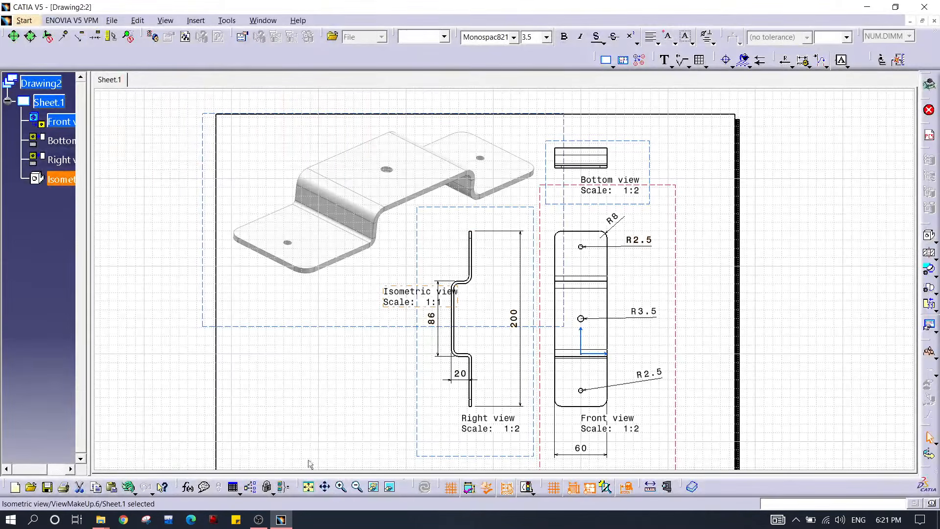
- Switch to File Explorer and open the Mansmithing folder inside CATIA Work on Local Disk (D:)
mouse_move(103, 521)
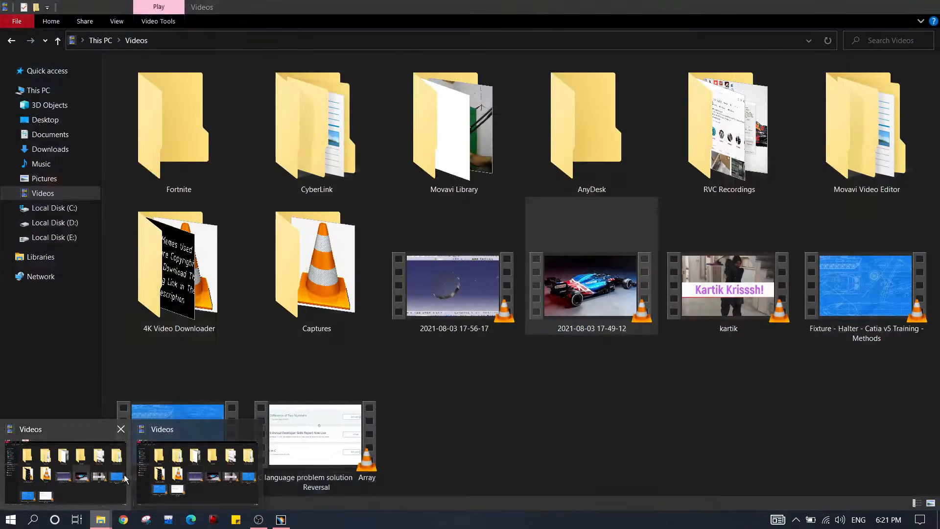
click(141, 477)
click(54, 223)
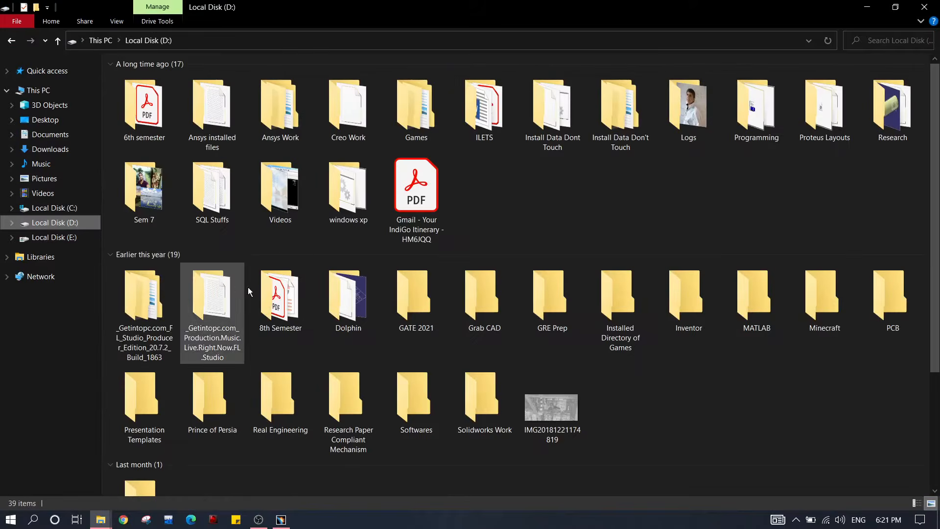
scroll(247, 287, down, 3)
double_click(141, 465)
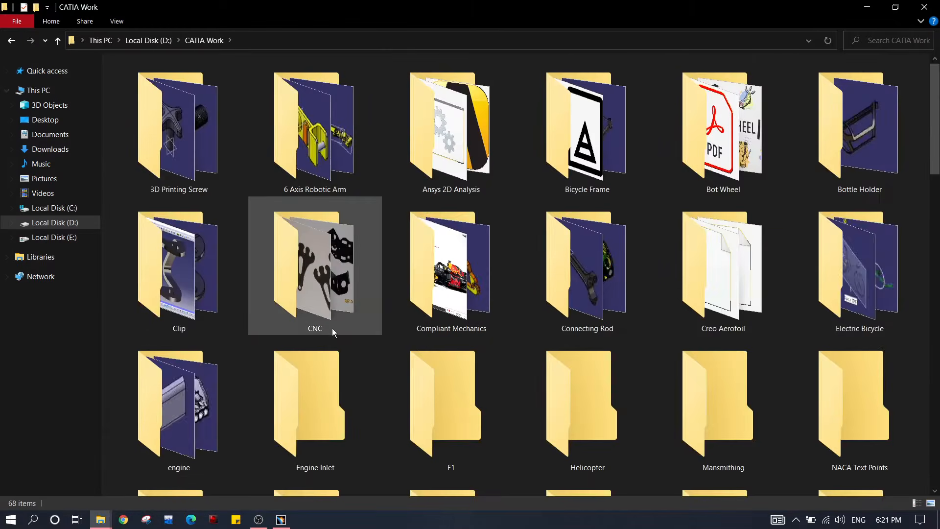
scroll(338, 353, down, 10)
click(307, 343)
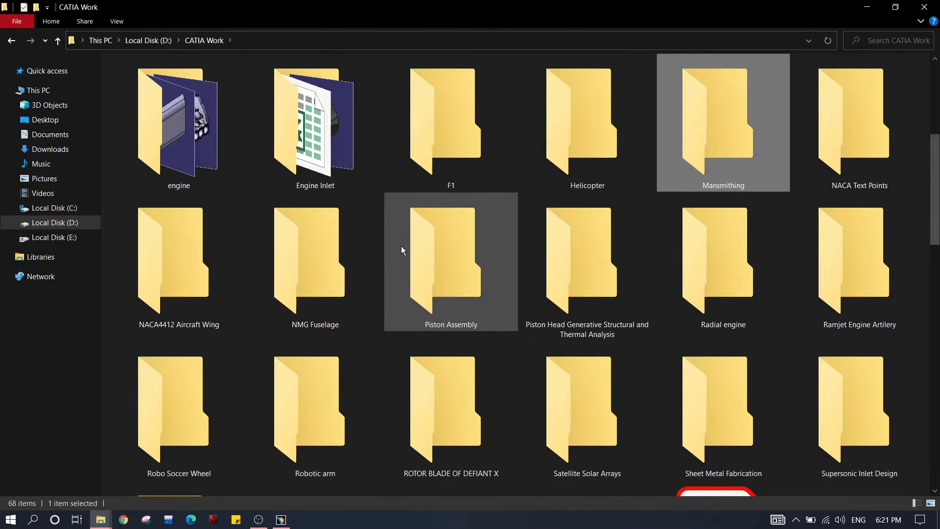
scroll(401, 246, down, 8)
key(m)
key(Return)
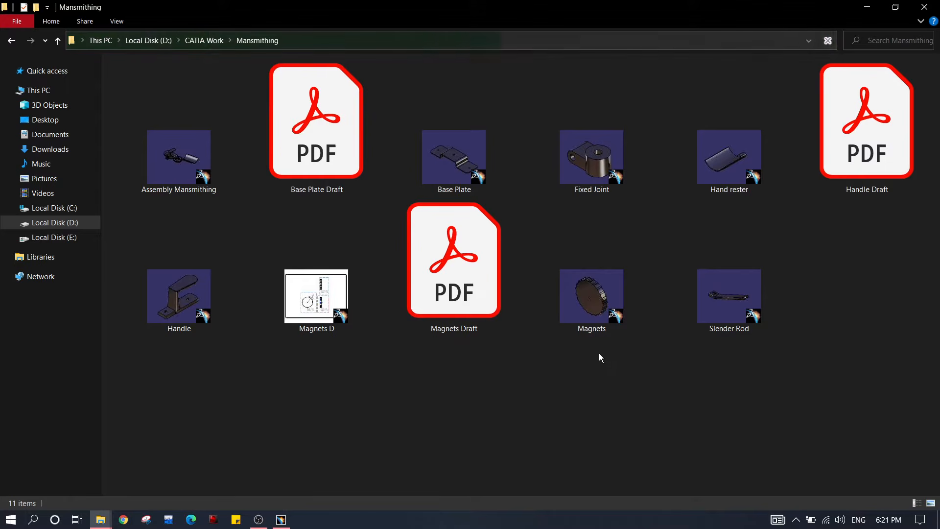
- Open the Base Plate Draft PDF and examine its views and dimensions up close, then minimize the reader
double_click(288, 172)
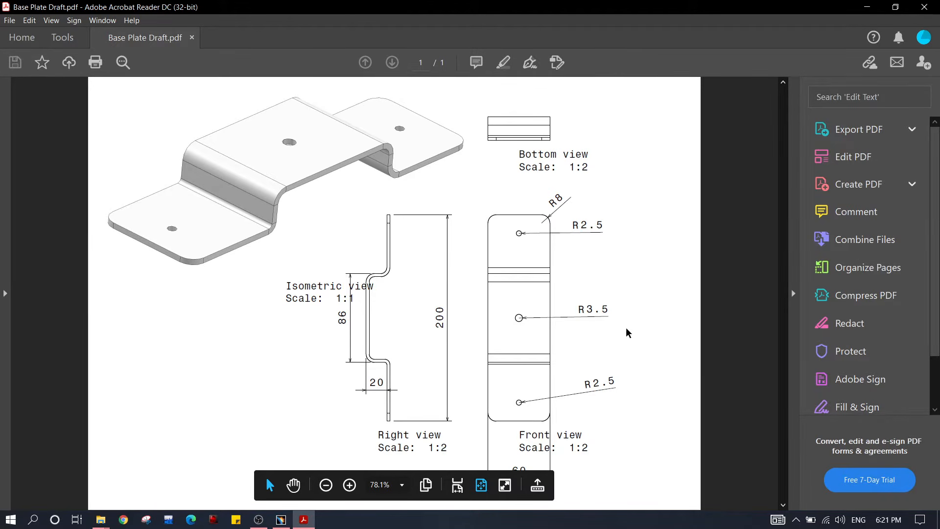
ctrl+scroll(628, 333, up, 2)
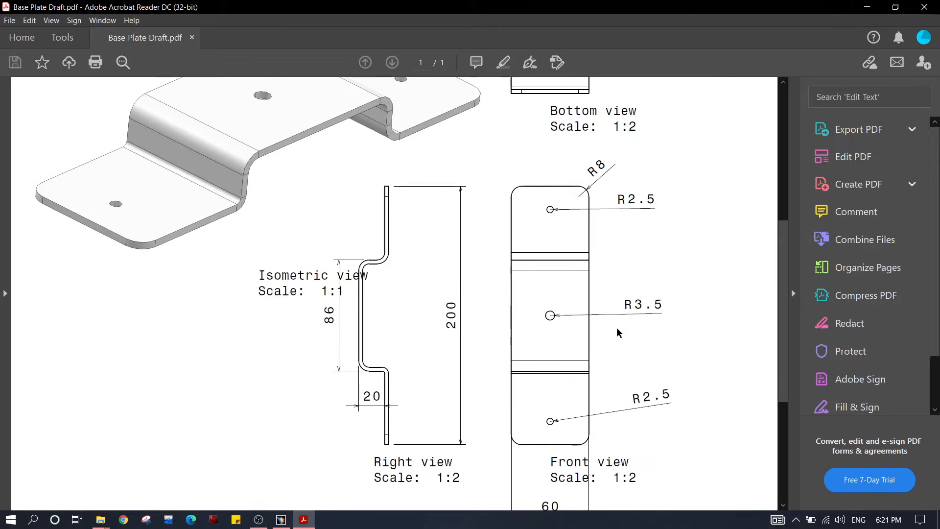
click(868, 8)
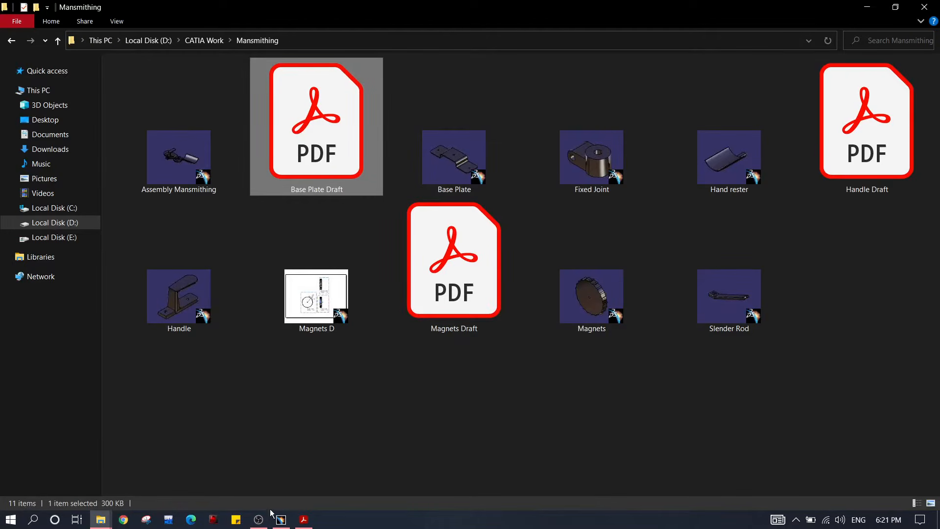
click(280, 520)
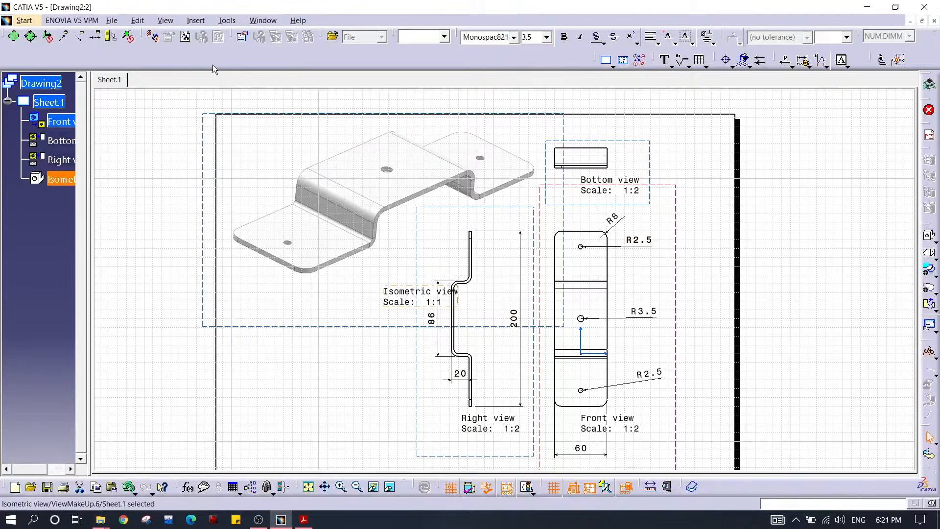
click(195, 22)
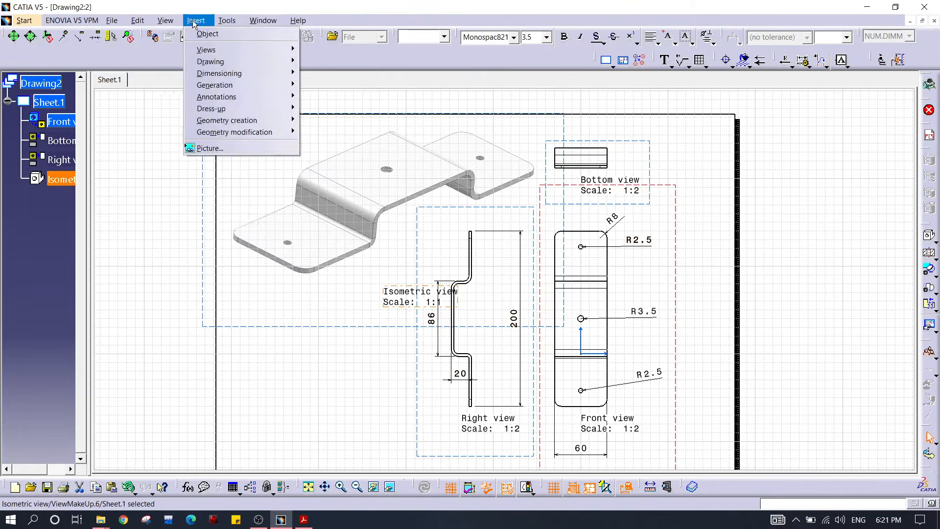
click(112, 21)
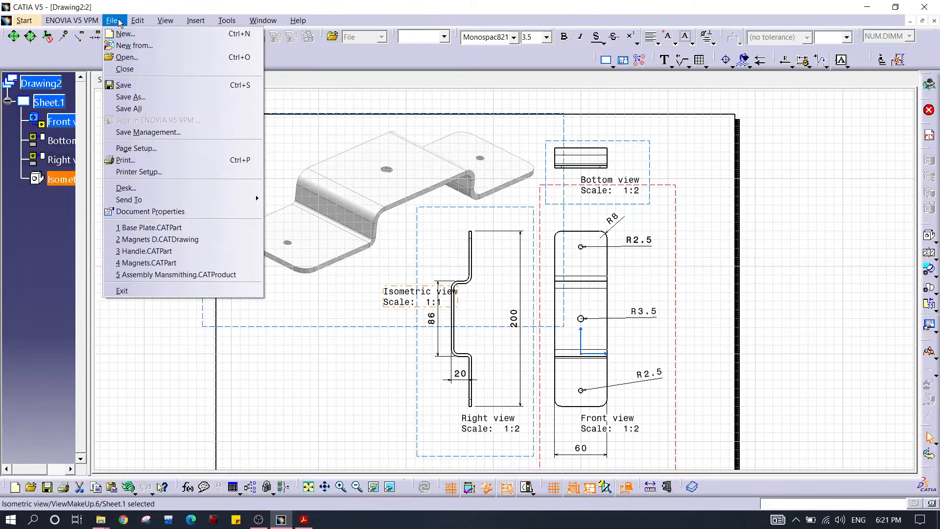
click(127, 57)
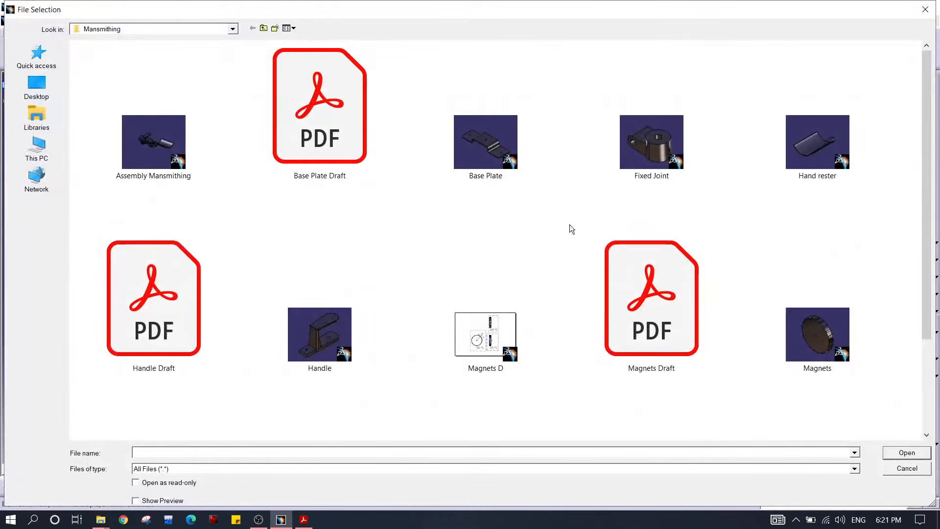
click(637, 173)
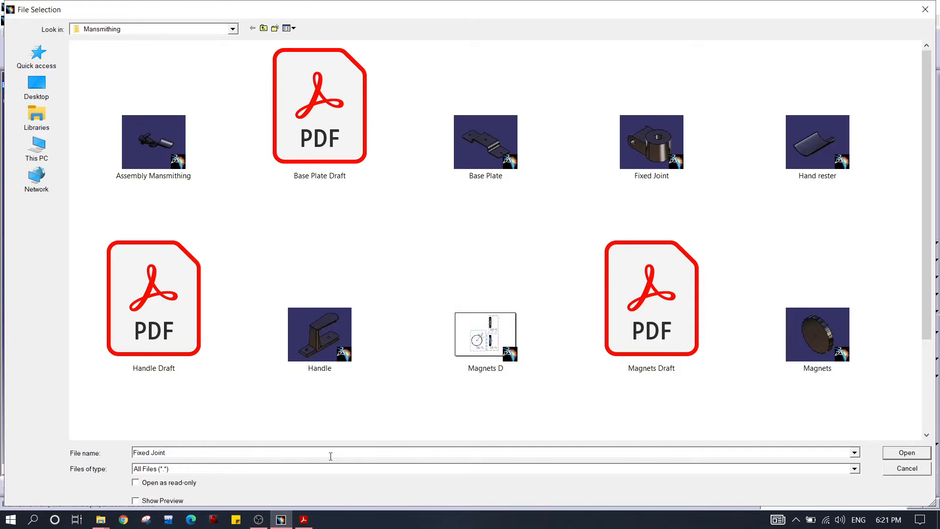
click(646, 170)
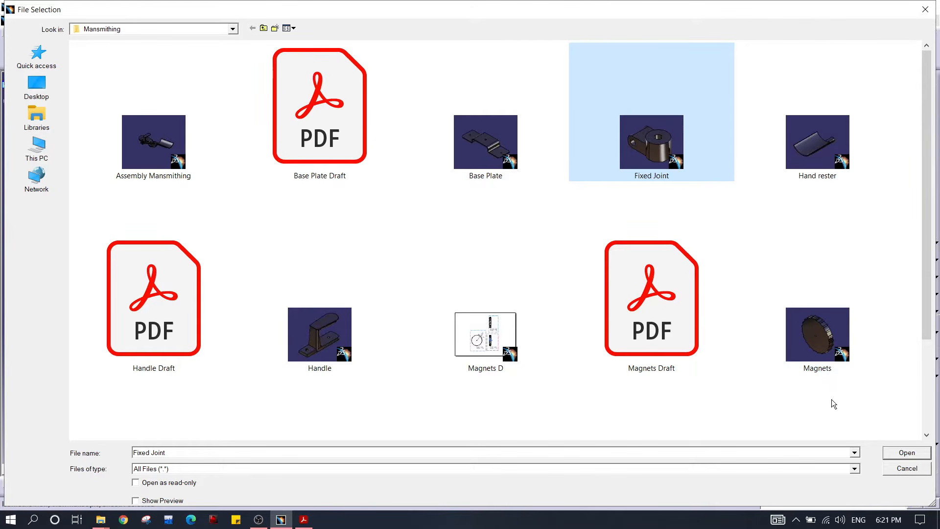
click(924, 19)
click(264, 20)
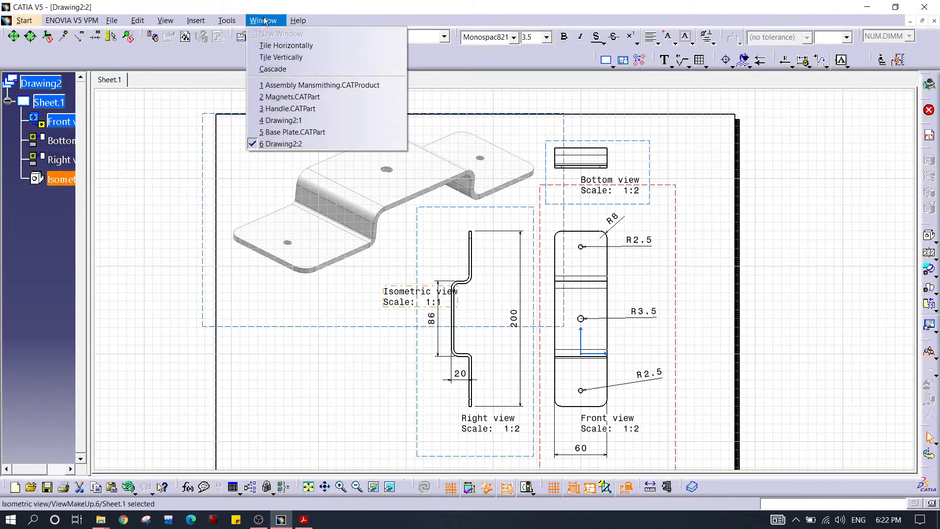
click(410, 204)
- Switch to the Mansmithing folder in File Explorer, refresh it and select the Slender Rod file
click(102, 520)
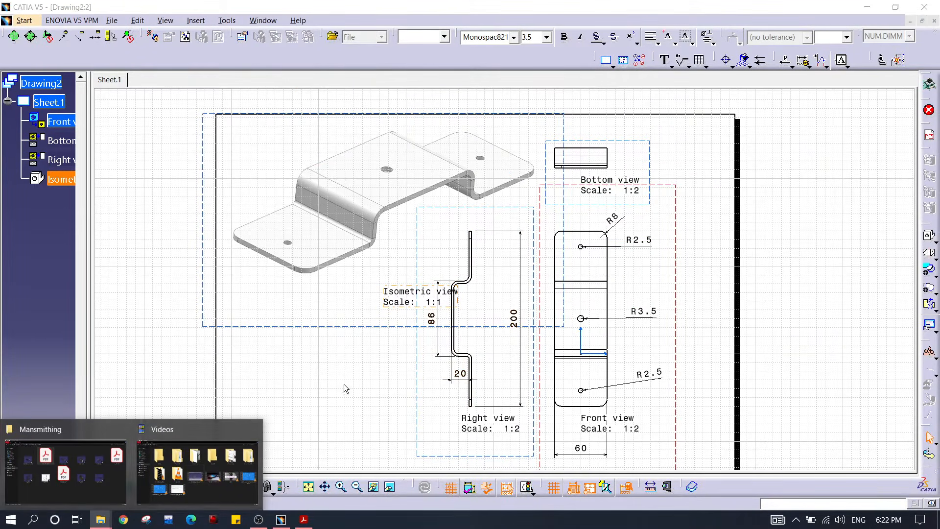
click(31, 465)
right_click(445, 434)
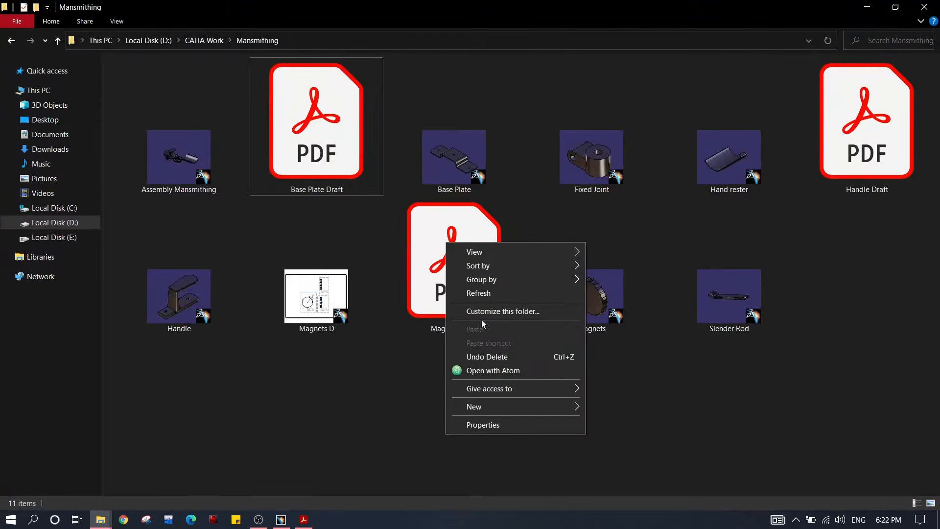
click(500, 295)
click(744, 297)
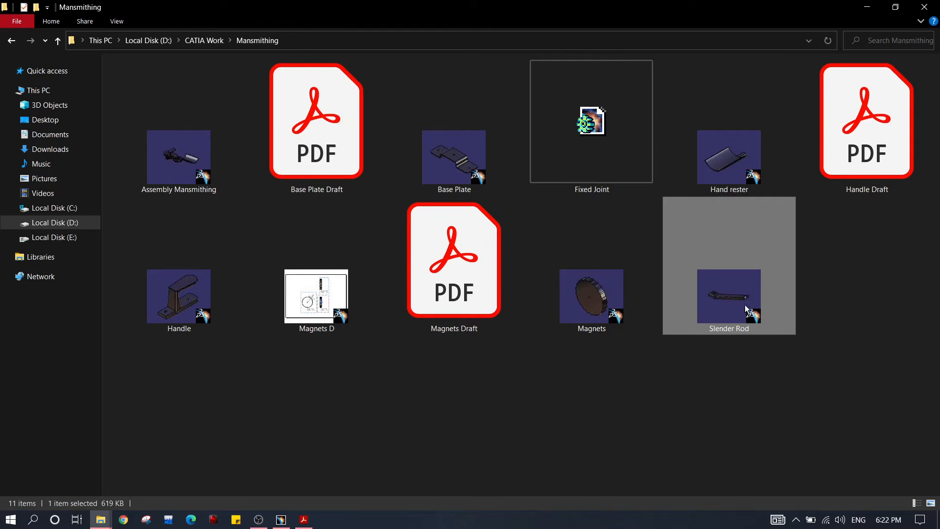
- Switch to CATIA and open the Slender Rod part from the Mansmithing folder
click(281, 518)
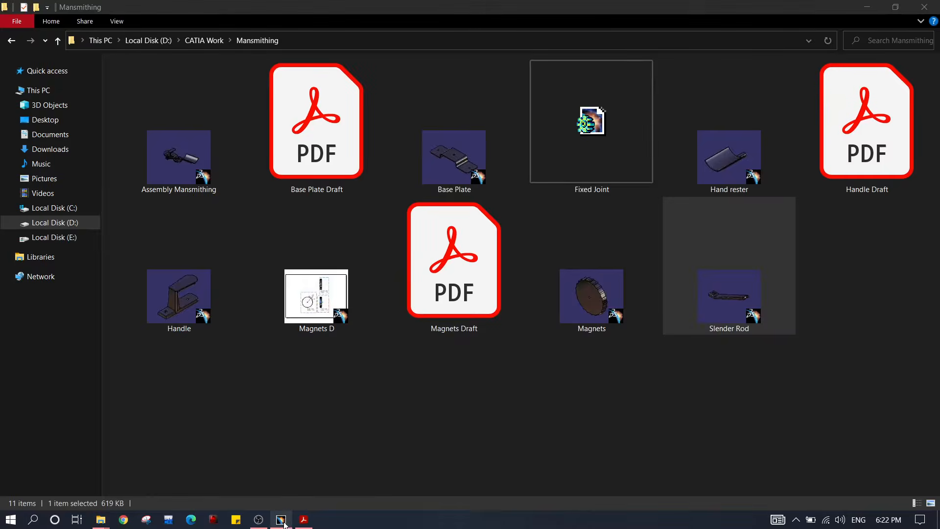
click(227, 20)
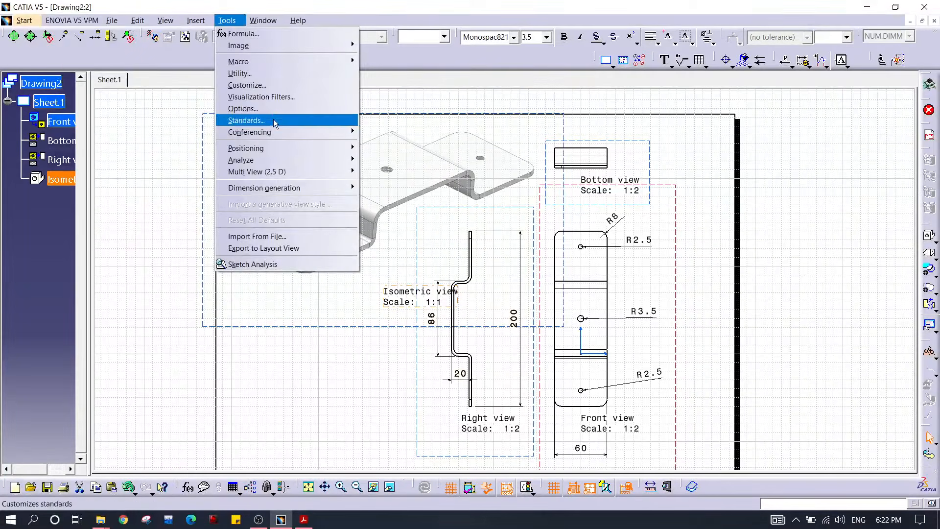
mouse_move(76, 23)
mouse_move(111, 20)
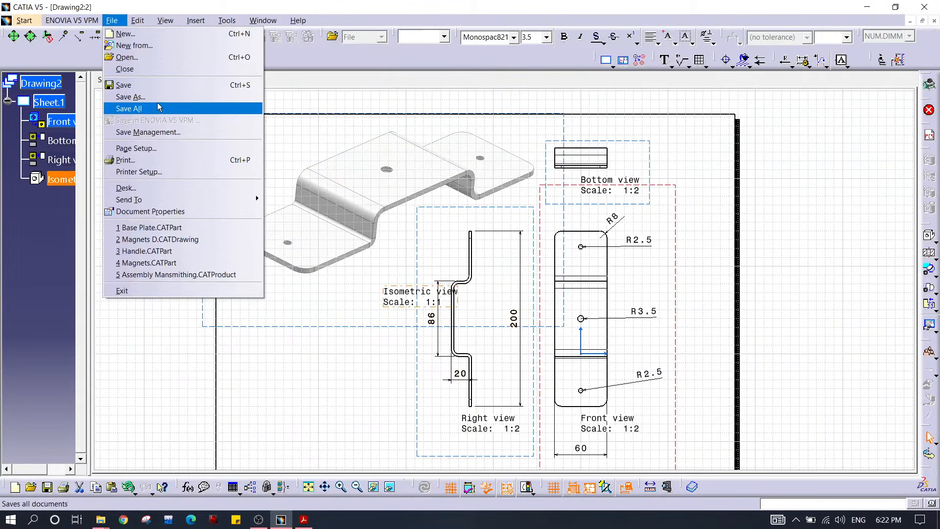
click(147, 57)
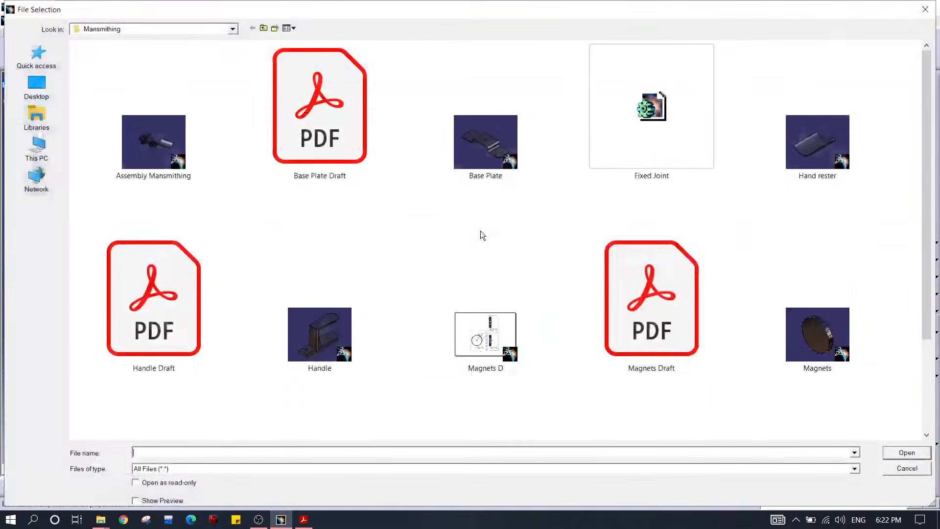
click(495, 298)
key(Down)
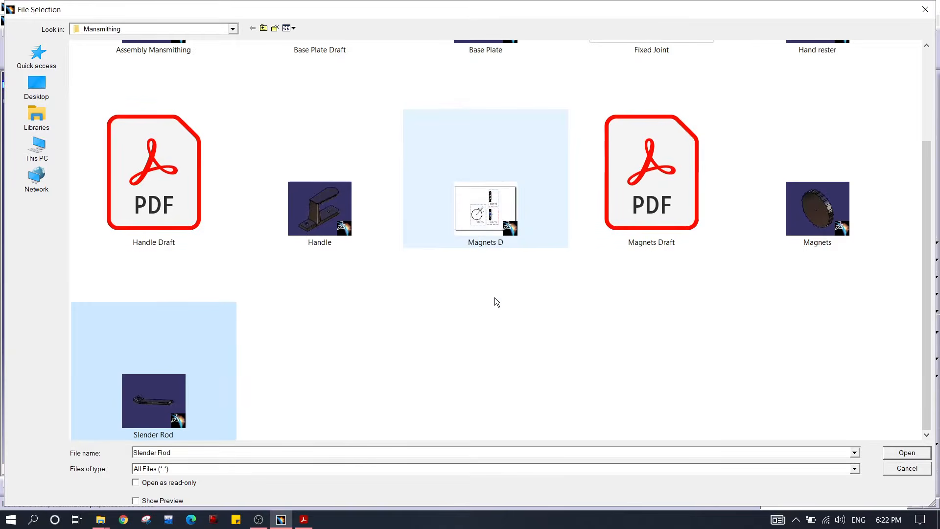
click(902, 450)
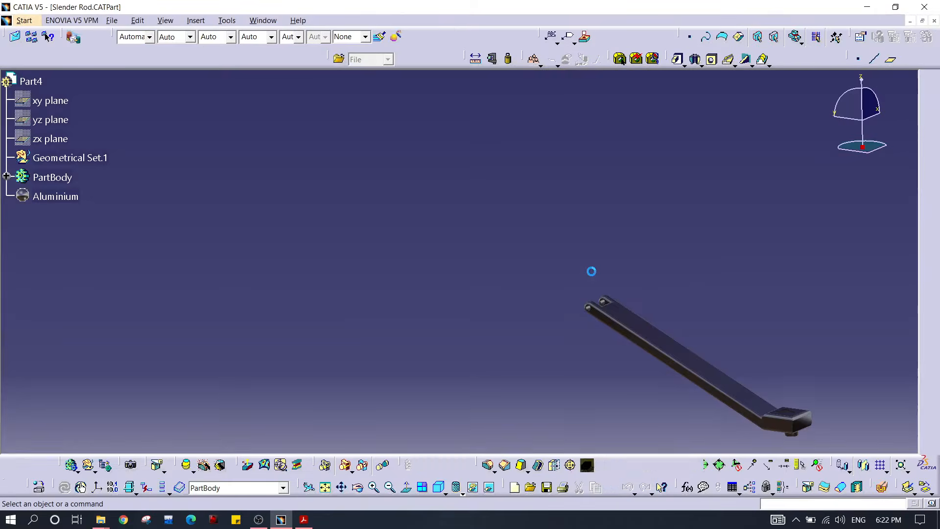
- Expand the Slender Rod's PartBody, open Sketch.1 and examine the dimensions of the rod profile
middle_drag(591, 269, 532, 268)
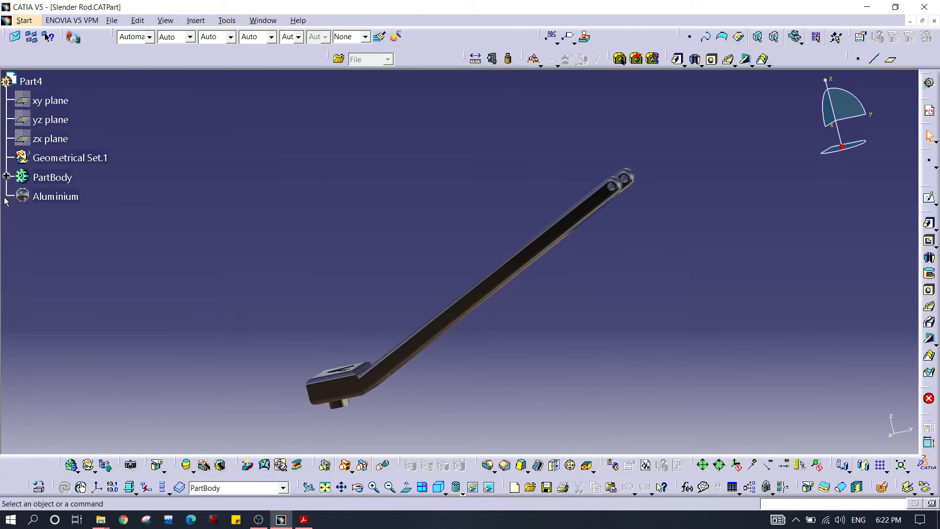
click(6, 176)
click(98, 111)
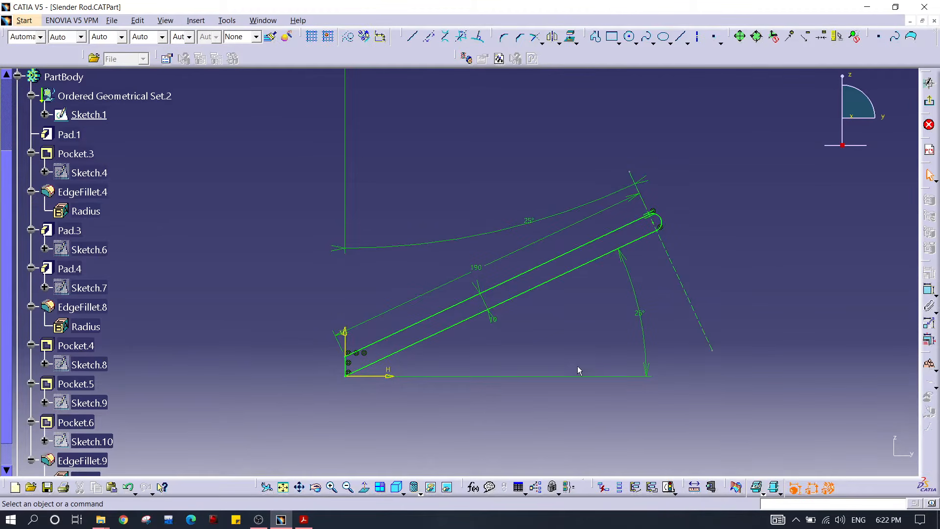
mouse_move(492, 307)
middle_down()
mouse_move(463, 329)
mouse_move(463, 348)
mouse_move(470, 289)
mouse_move(467, 313)
middle_up()
click(464, 329)
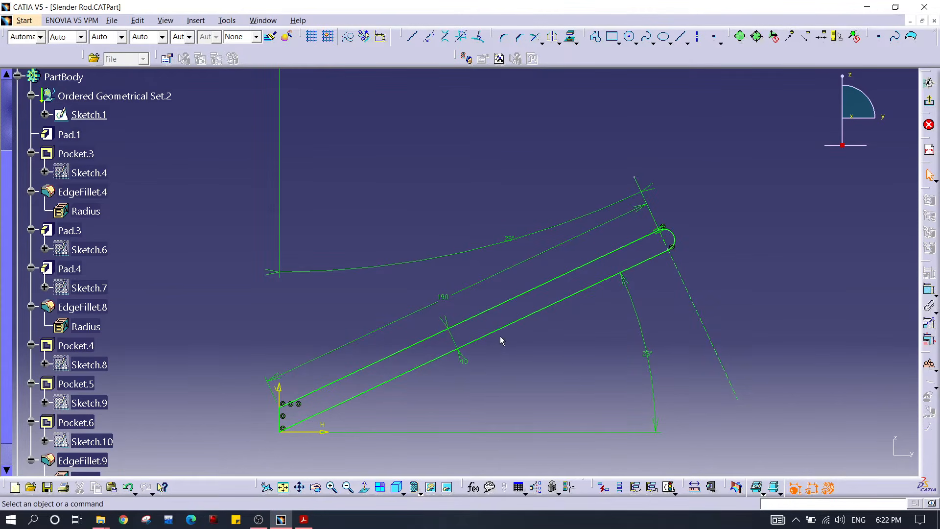
mouse_move(568, 276)
ctrl+middle_down()
mouse_move(567, 336)
mouse_move(576, 264)
ctrl+middle_up()
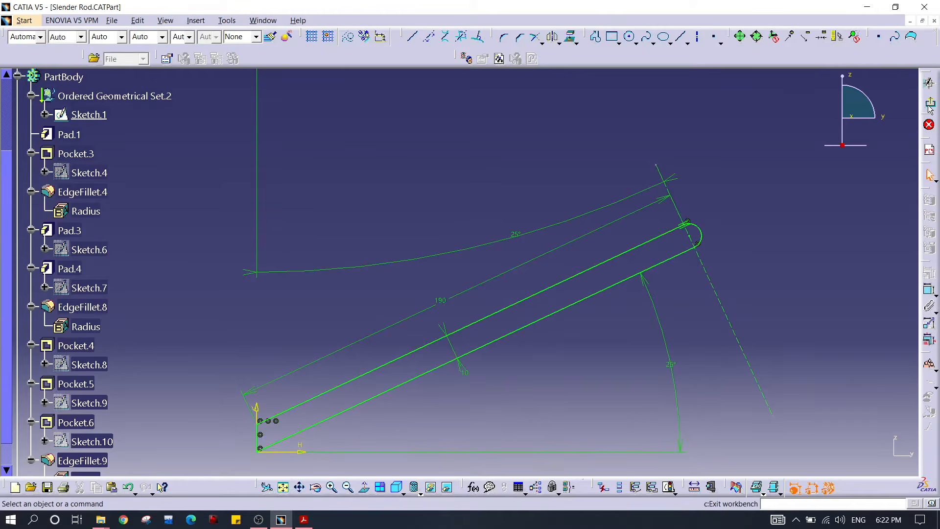
- Exit the sketch and create a new drawing of the slender rod with front, bottom and right views
click(929, 82)
mouse_move(724, 191)
middle_down()
mouse_move(533, 219)
mouse_move(538, 283)
mouse_move(632, 258)
mouse_move(539, 260)
mouse_move(515, 196)
middle_up()
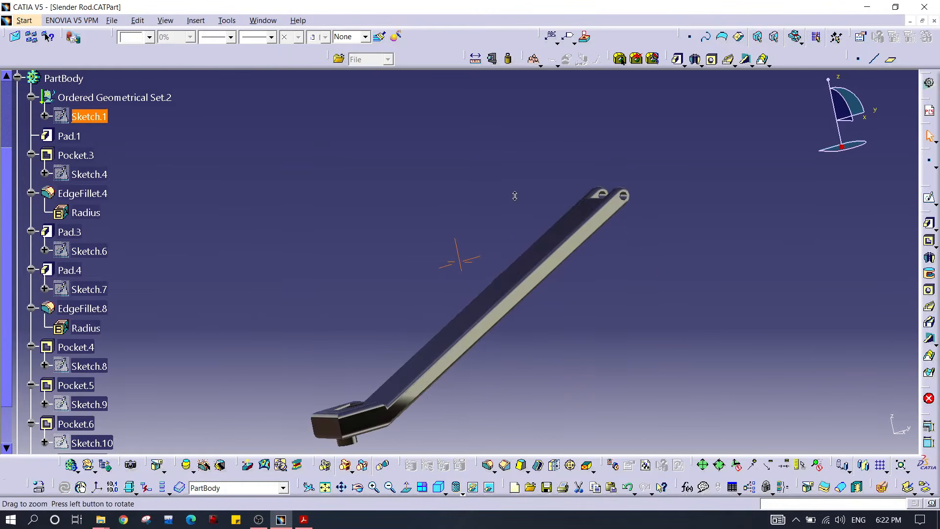
click(24, 20)
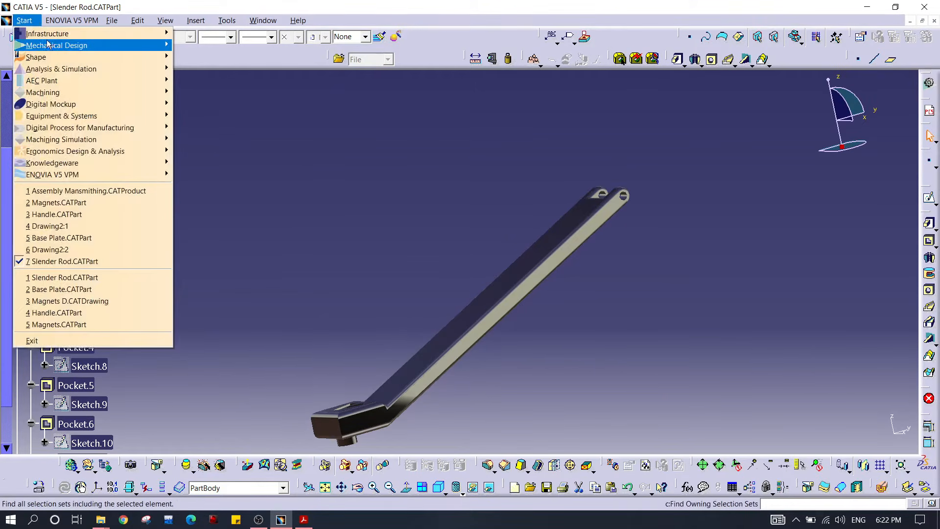
mouse_move(145, 50)
click(198, 139)
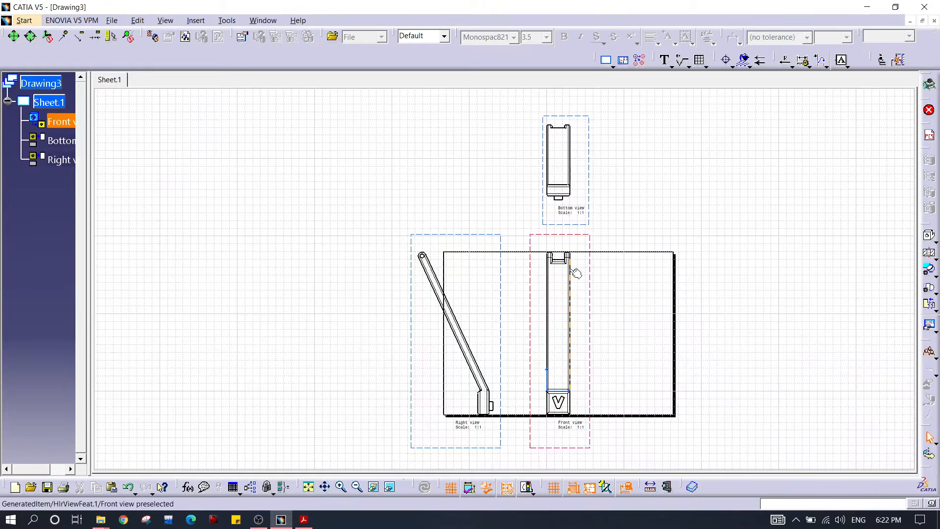
- Set the scale of the front, bottom and right views to 1:2
ctrl+middle_drag(560, 276, 533, 243)
middle_drag(533, 242, 500, 193)
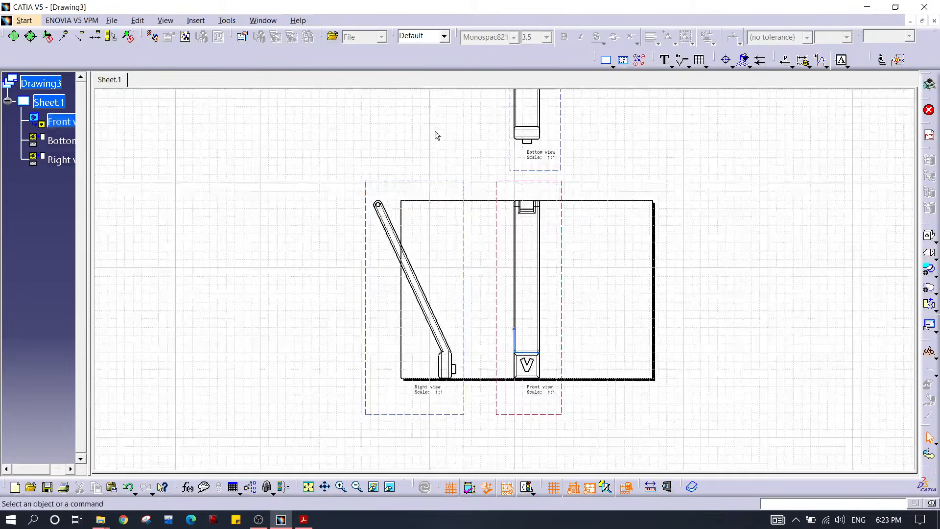
click(456, 182)
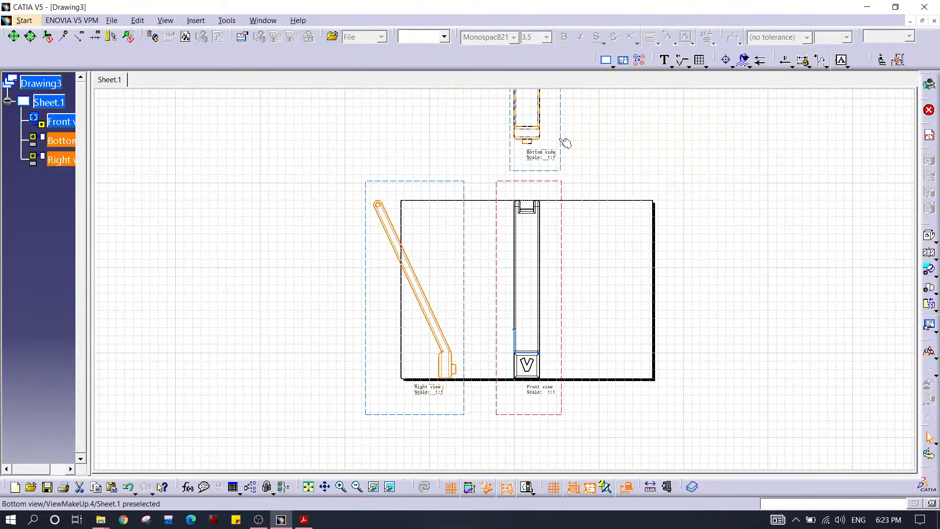
ctrl+click(561, 170)
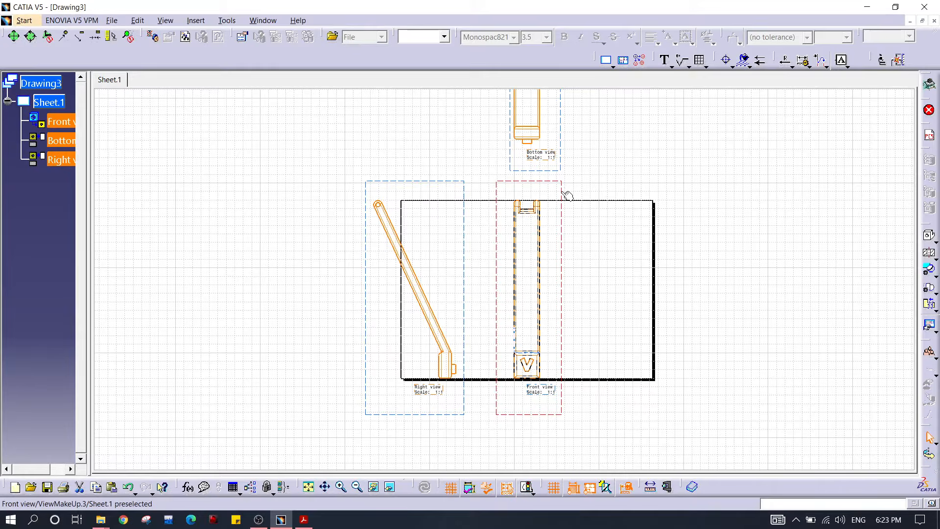
right_click(565, 276)
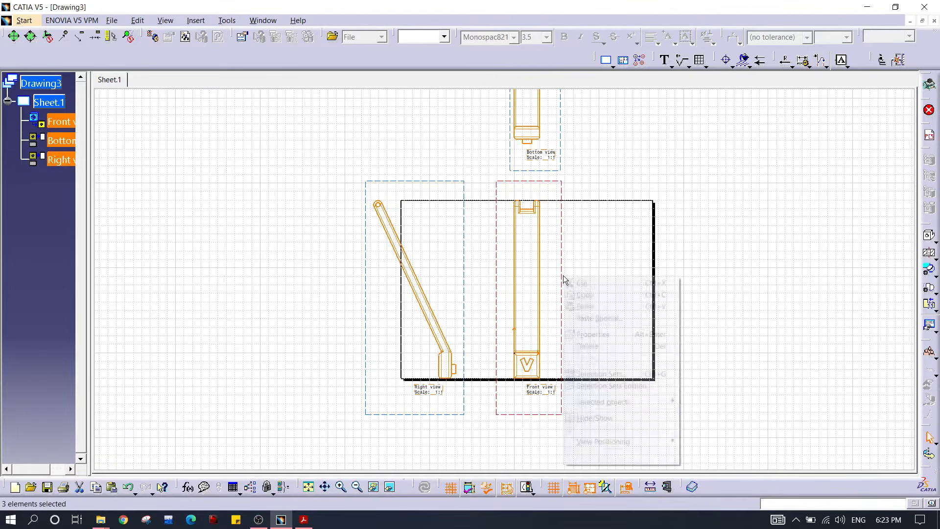
click(594, 334)
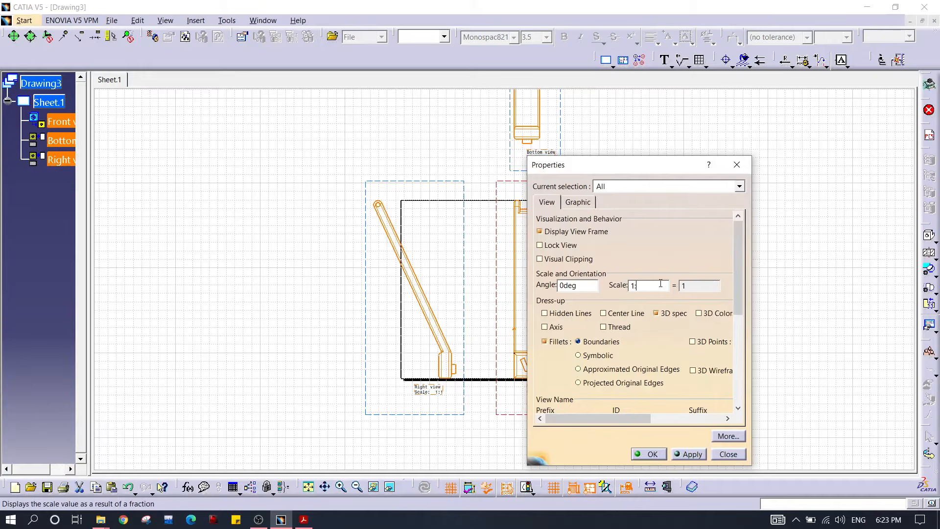
key(Return)
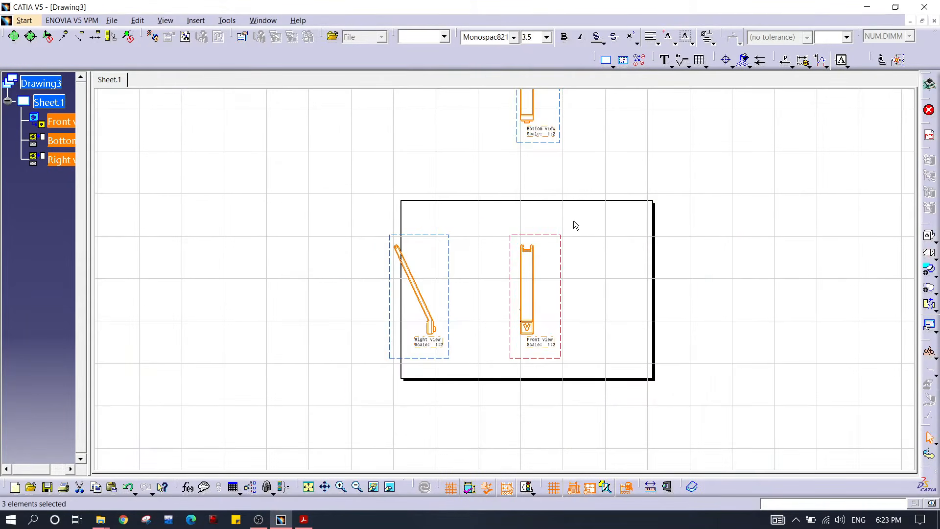
- Move the right, bottom and front views so that they lie on the sheet
middle_drag(556, 215, 495, 244)
drag(447, 172, 529, 200)
drag(562, 147, 548, 250)
click(595, 206)
drag(507, 311, 509, 301)
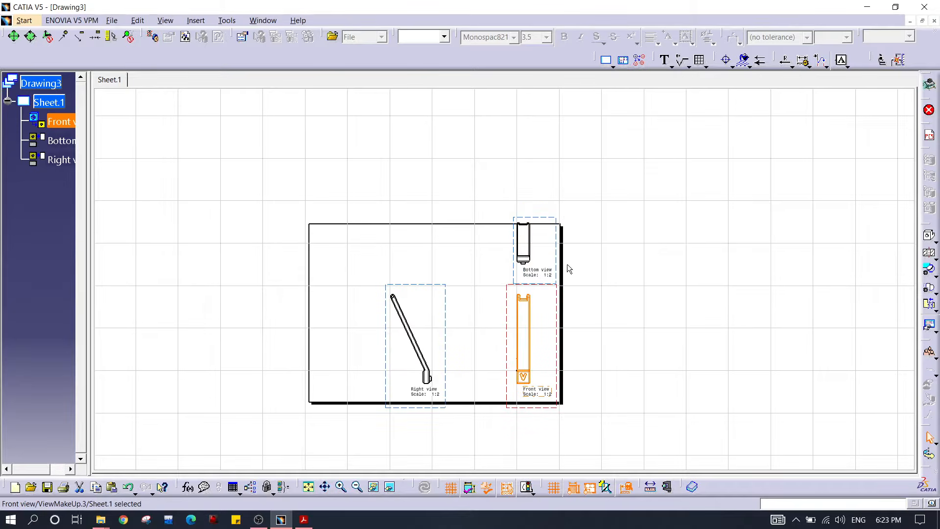
click(600, 288)
- Adjust the spacing of the front, right and bottom views, bringing the bottom view fully inside the sheet
middle_drag(600, 287, 592, 222)
mouse_move(582, 301)
middle_down()
mouse_move(682, 277)
mouse_move(680, 262)
mouse_move(663, 275)
mouse_move(535, 287)
middle_up()
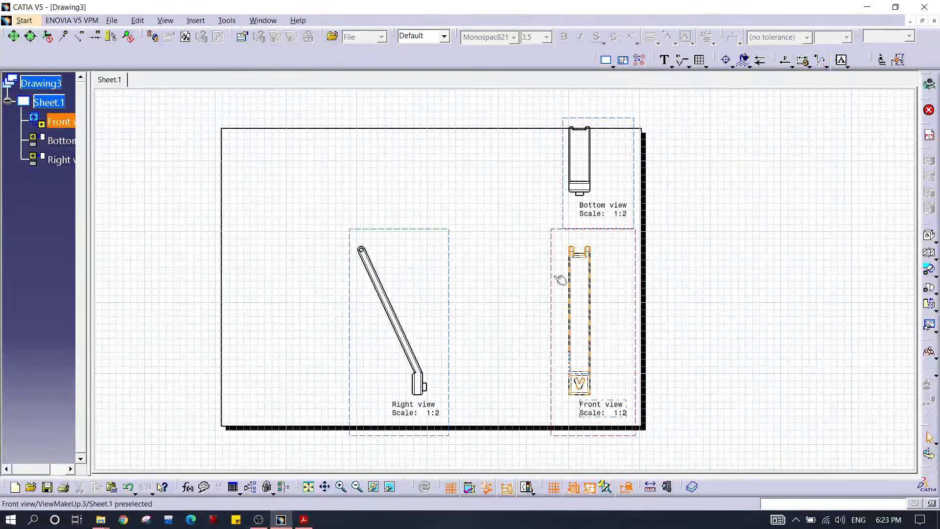
drag(549, 278, 492, 275)
click(381, 259)
drag(397, 257, 460, 252)
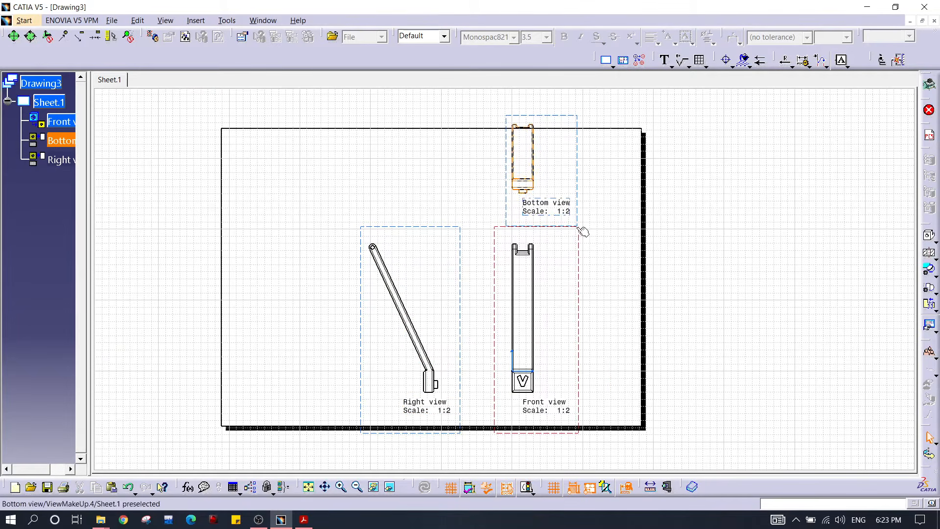
drag(578, 229, 578, 257)
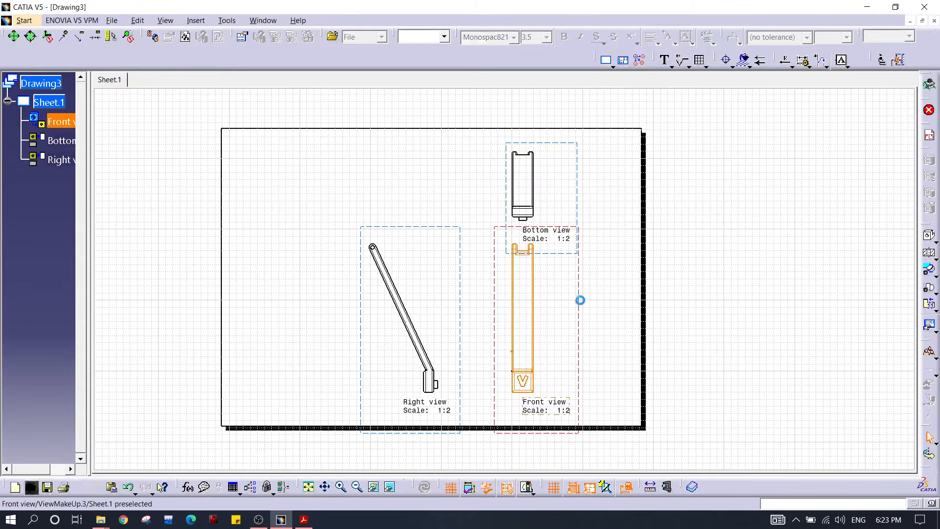
drag(579, 299, 592, 304)
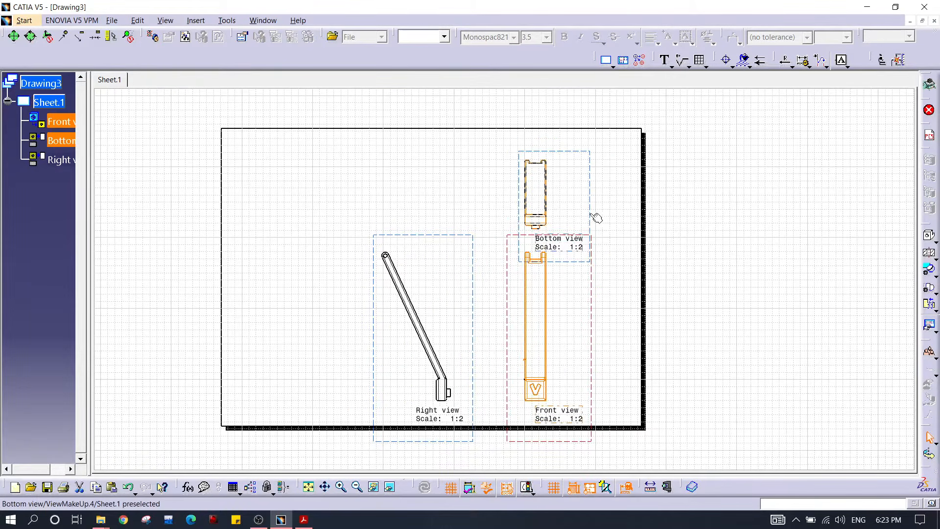
drag(590, 205, 590, 202)
click(751, 220)
- Add an isometric view of the Slender Rod part to the sheet, beside the right view
middle_drag(527, 281, 524, 237)
click(929, 238)
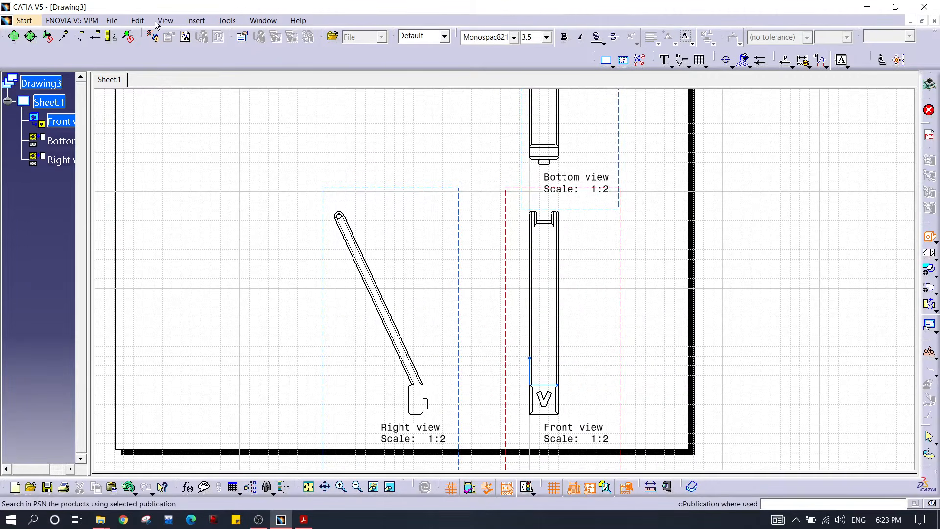
click(257, 21)
click(282, 156)
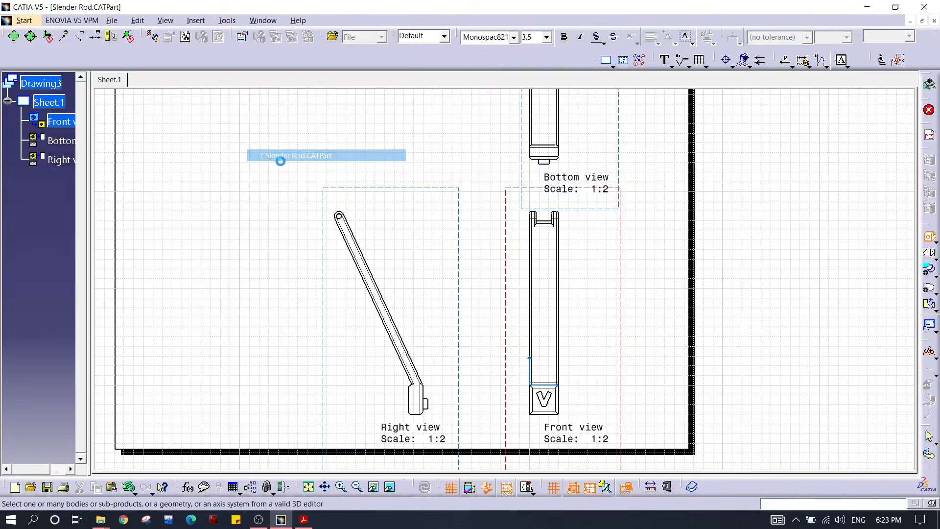
middle_drag(483, 139, 480, 248)
click(480, 248)
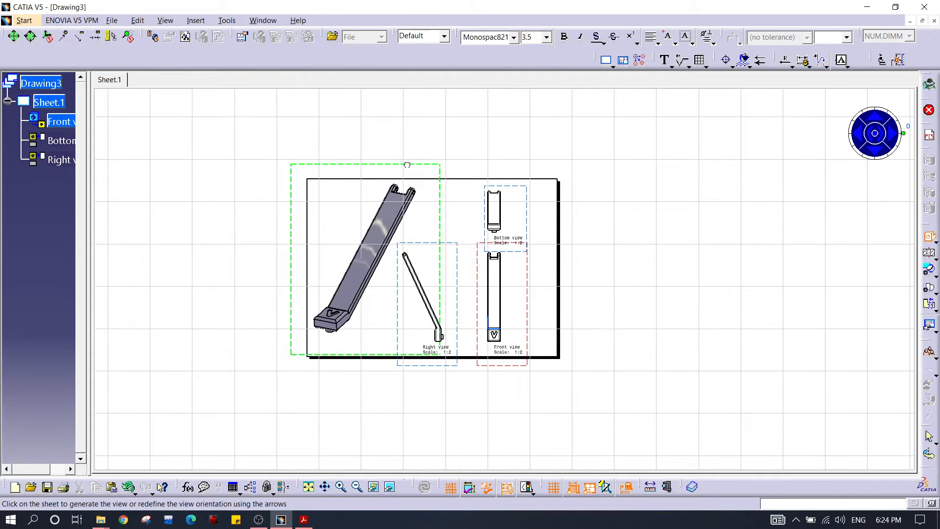
mouse_move(425, 305)
ctrl+middle_down()
mouse_move(413, 243)
mouse_move(488, 250)
mouse_move(491, 273)
mouse_move(521, 296)
mouse_move(440, 298)
mouse_move(436, 262)
mouse_move(563, 242)
mouse_move(568, 231)
ctrl+middle_up()
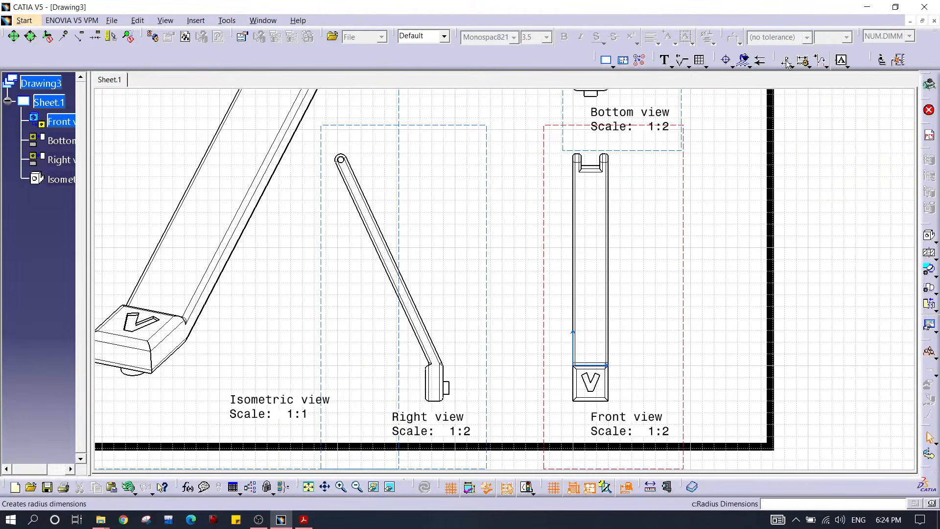
click(807, 67)
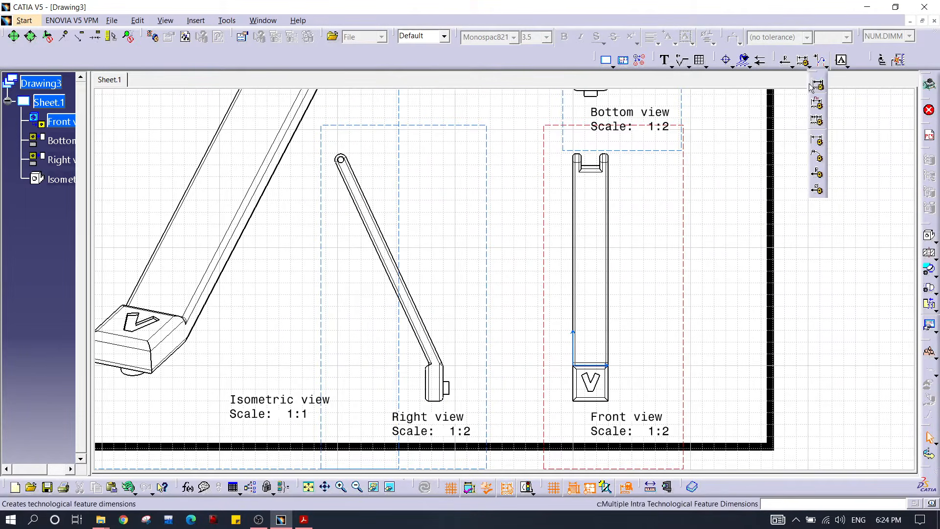
click(793, 71)
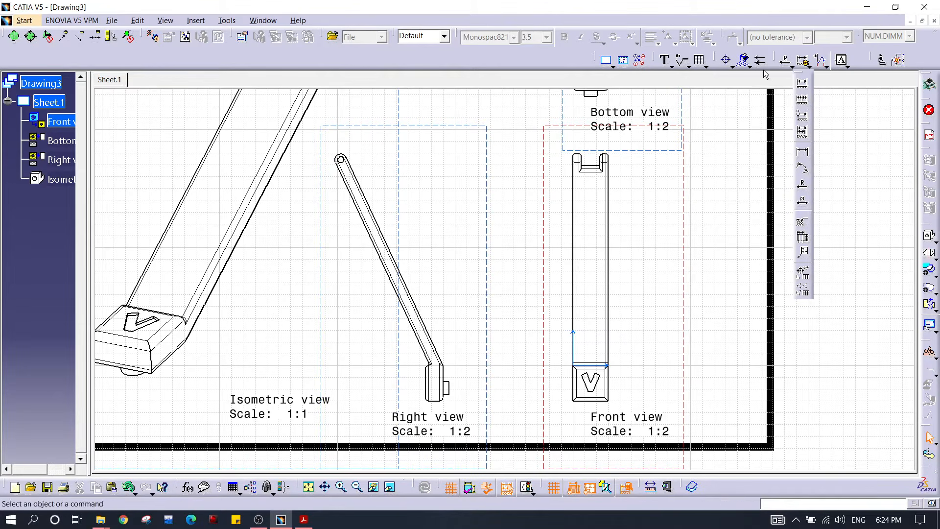
click(808, 67)
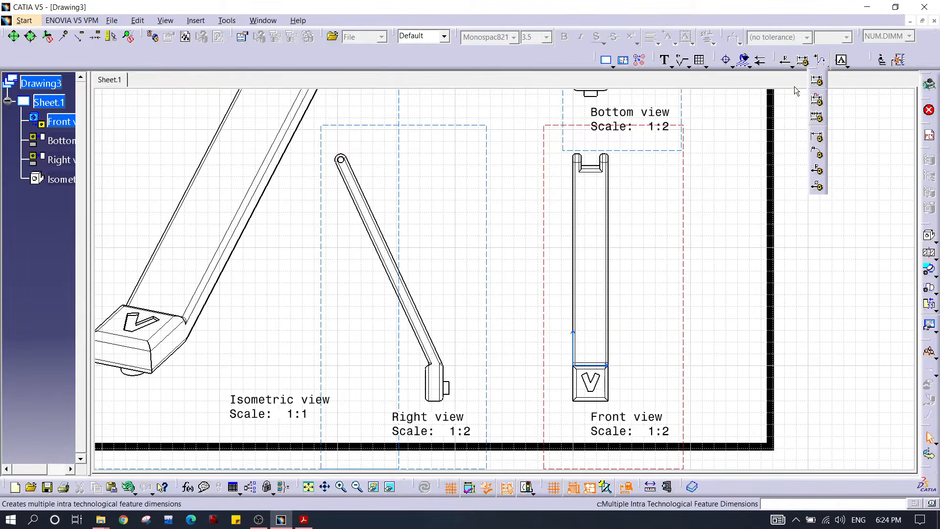
click(794, 69)
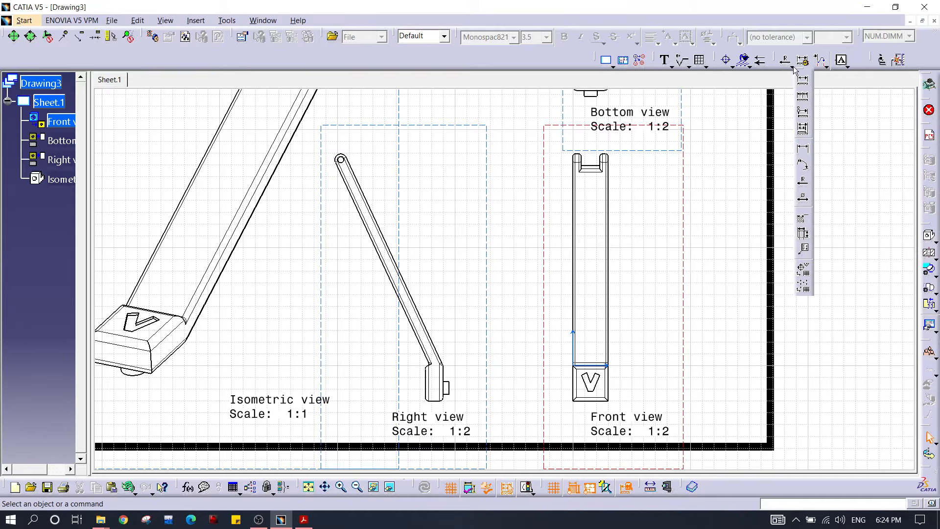
click(801, 96)
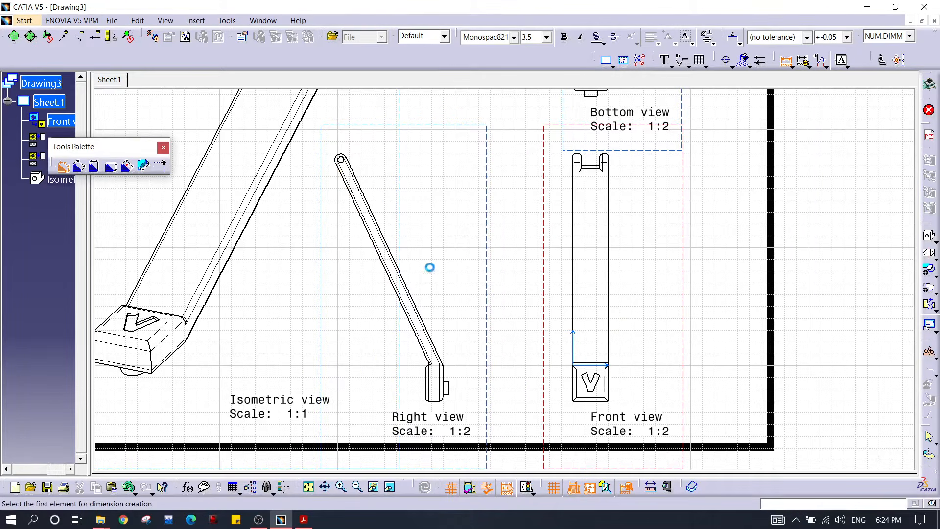
click(403, 251)
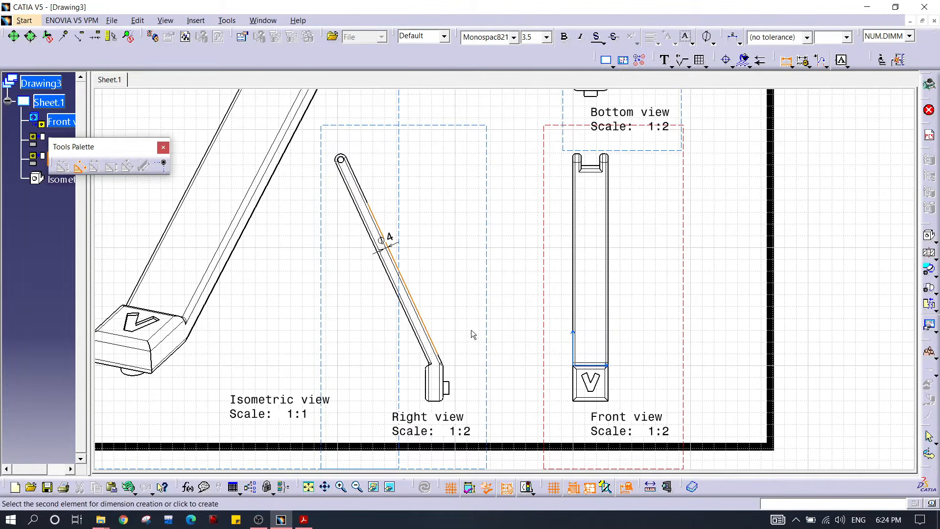
click(449, 376)
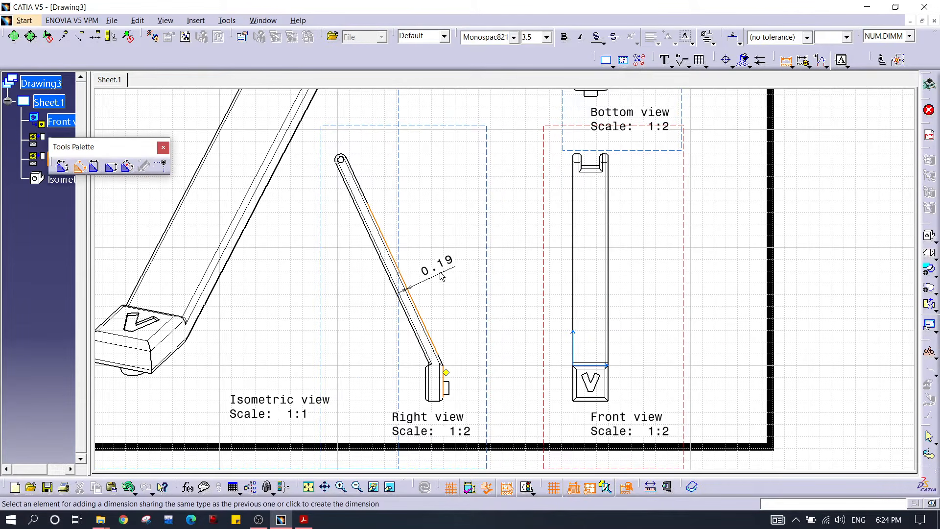
middle_click(471, 316)
ctrl+middle_drag(471, 315, 476, 229)
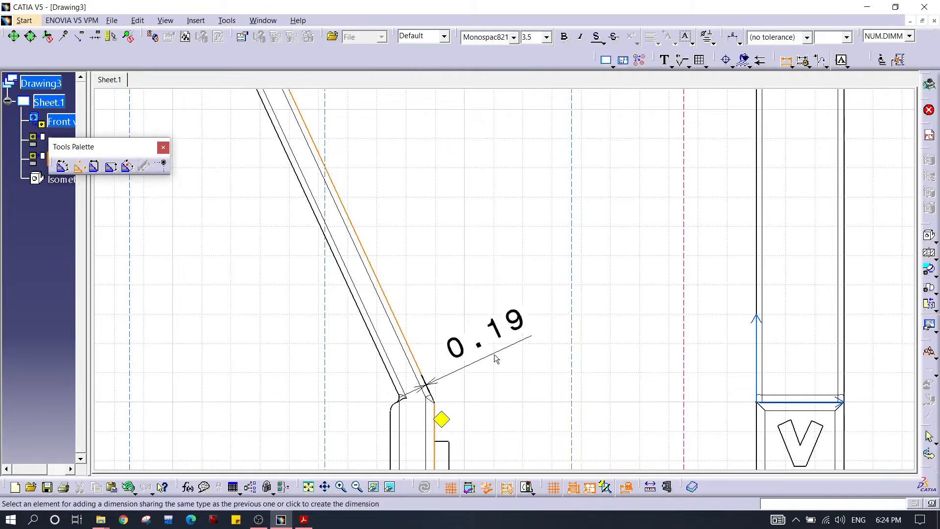
key(Escape)
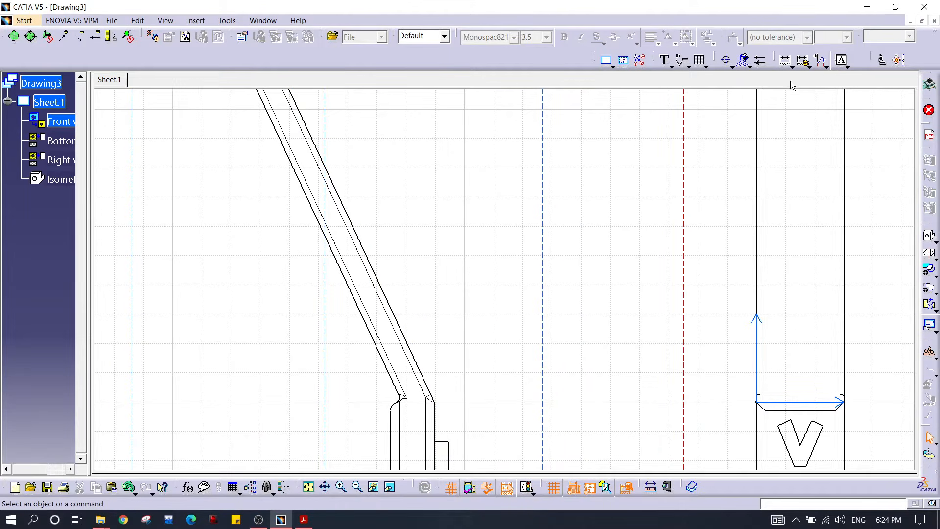
- Add an angle dimension between the rod's sloped edge and the base's vertical edge in the right view, placed beside the bend
click(791, 65)
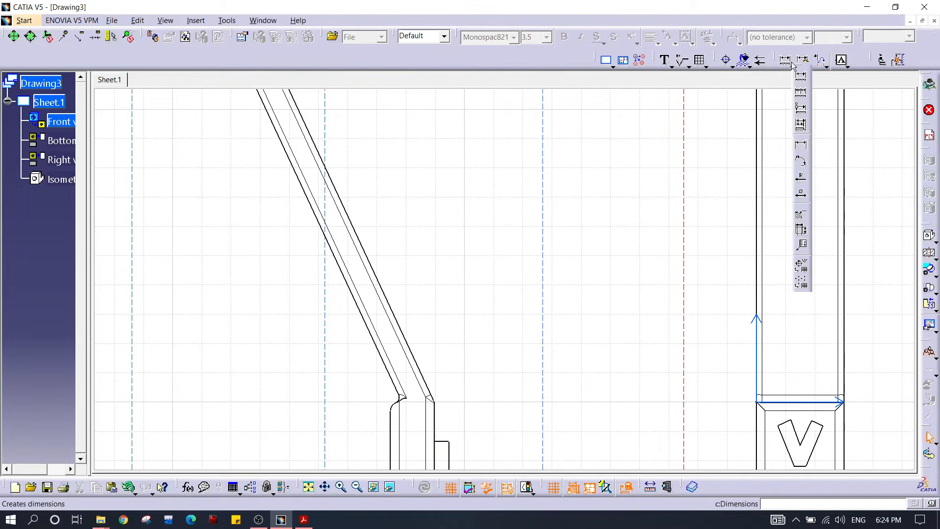
click(800, 160)
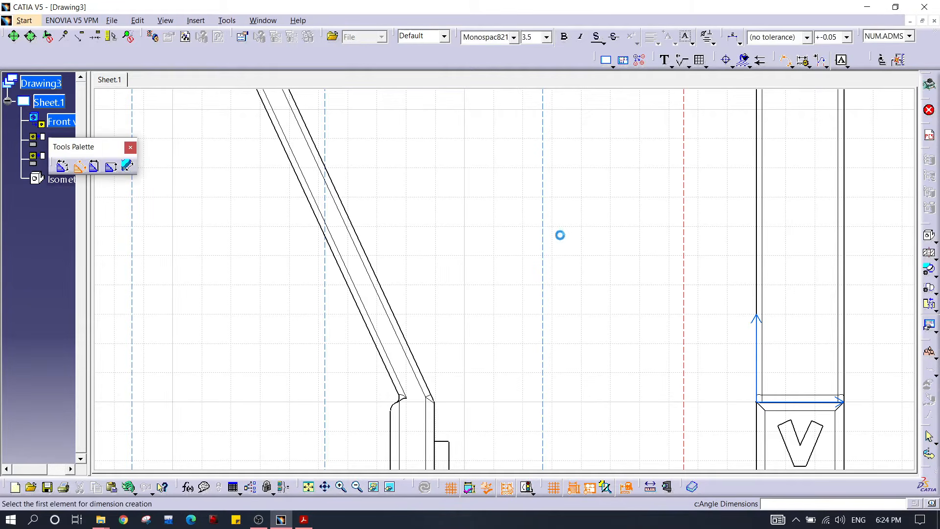
click(347, 215)
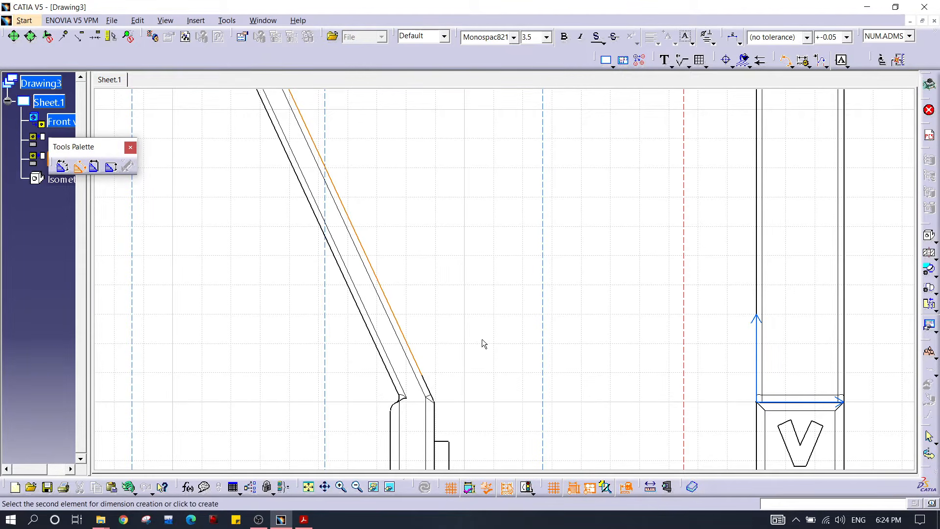
middle_drag(483, 344, 476, 216)
click(427, 296)
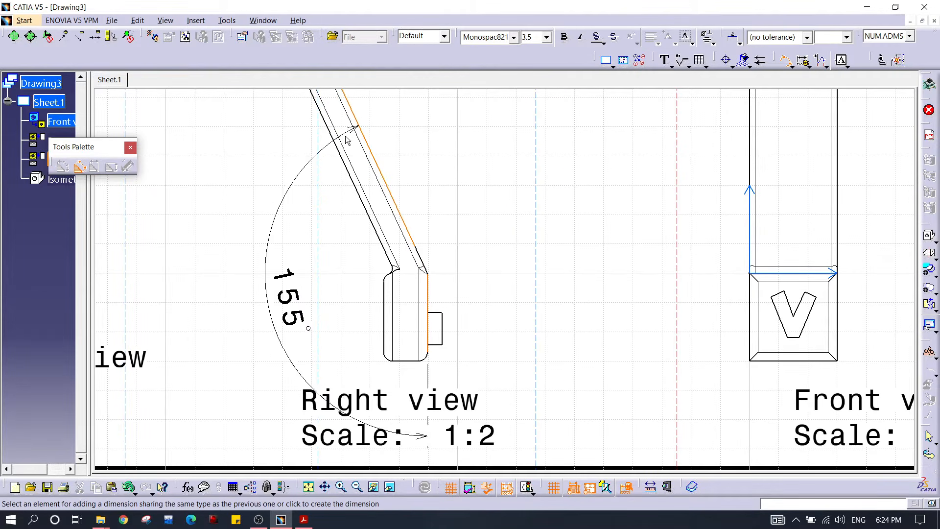
click(495, 248)
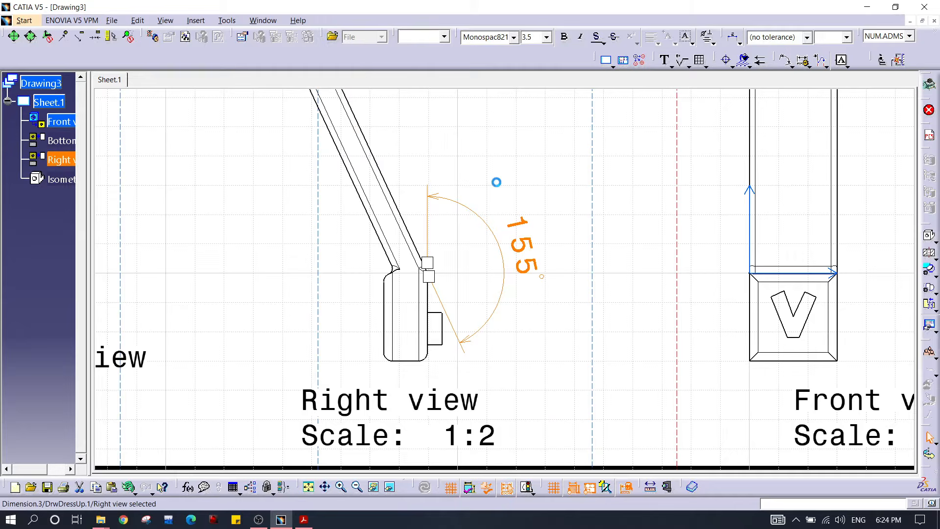
middle_drag(482, 165, 495, 263)
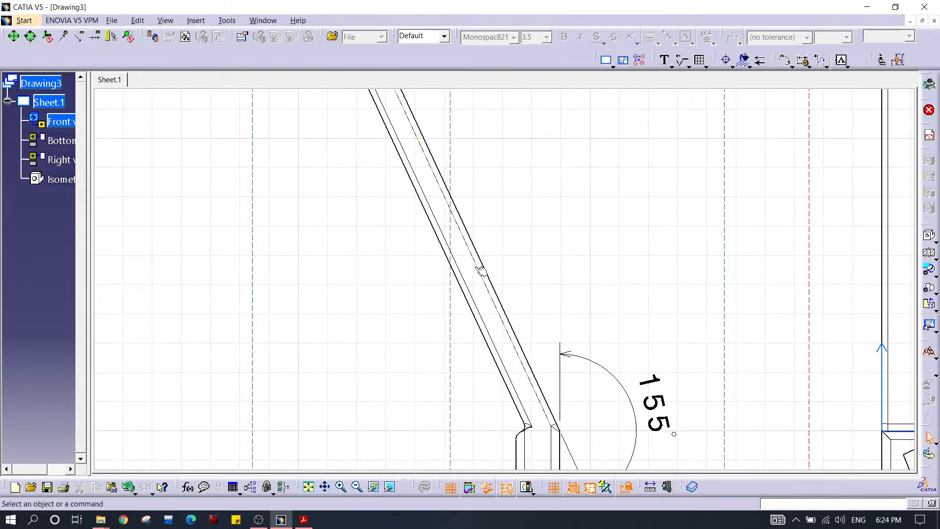
mouse_move(540, 221)
middle_down()
mouse_move(503, 142)
mouse_move(507, 175)
middle_up()
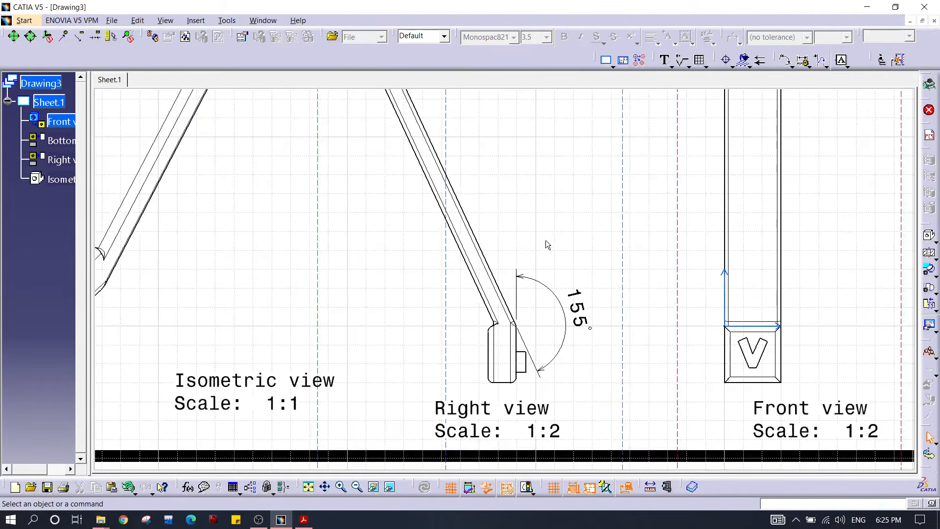
mouse_move(518, 269)
middle_down()
mouse_move(521, 260)
mouse_move(528, 314)
mouse_move(553, 331)
mouse_move(556, 380)
middle_up()
mouse_move(489, 219)
middle_down()
mouse_move(491, 273)
mouse_move(507, 226)
middle_up()
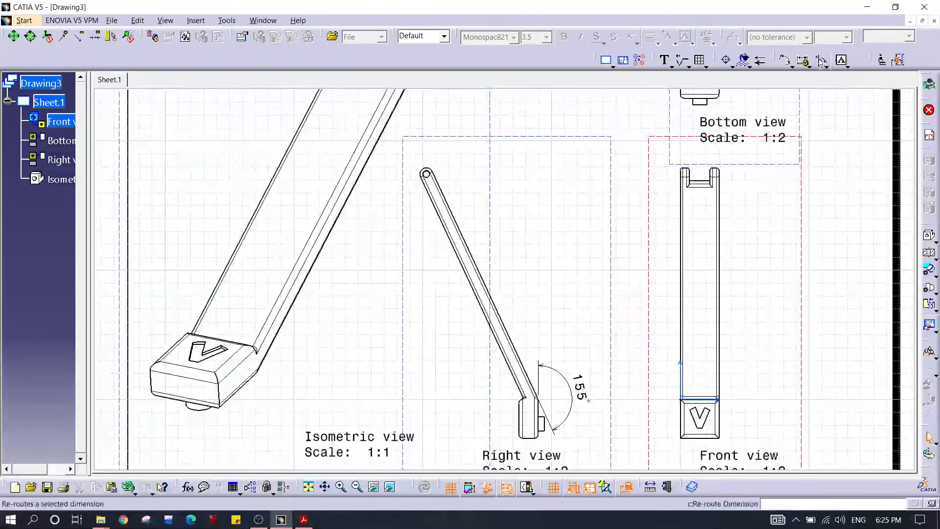
- Add a length dimension along the rod's sloped edge in the right view, placed on the side facing the isometric view
click(793, 65)
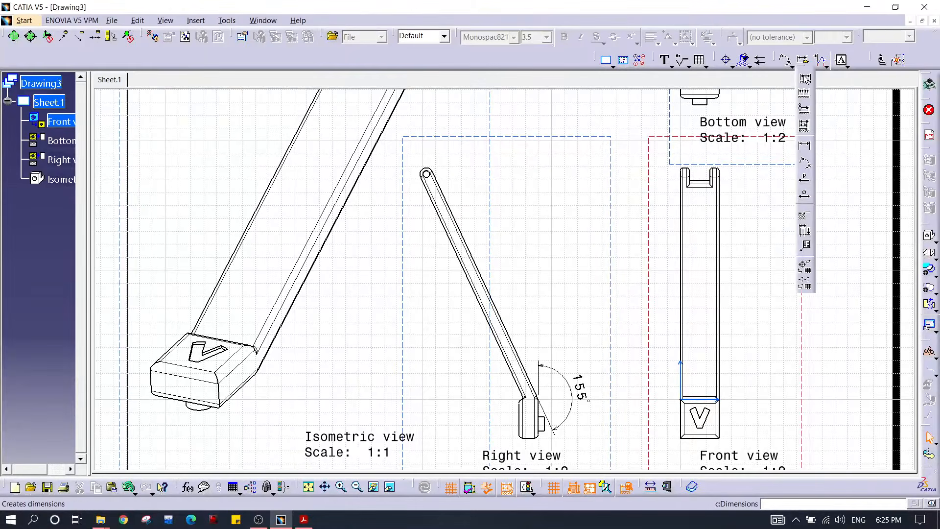
click(804, 92)
click(474, 286)
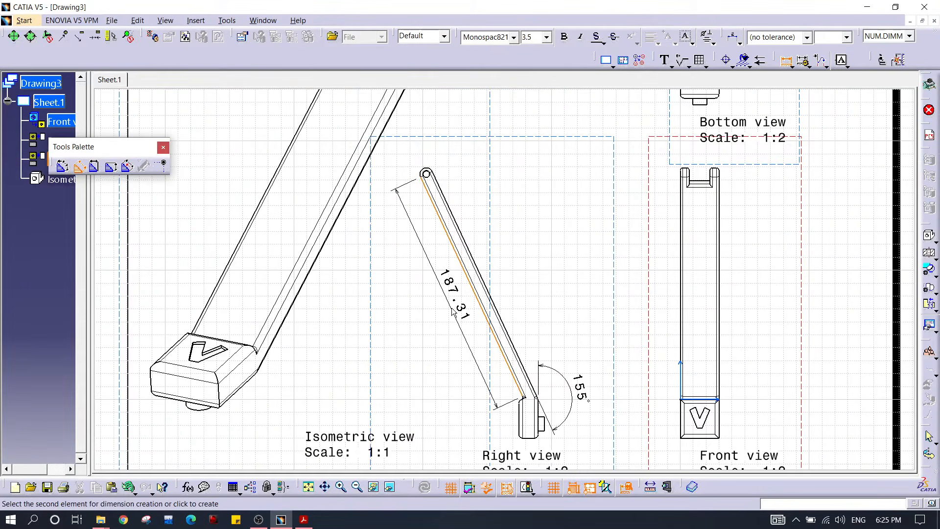
click(452, 311)
scroll(524, 266, up, 5)
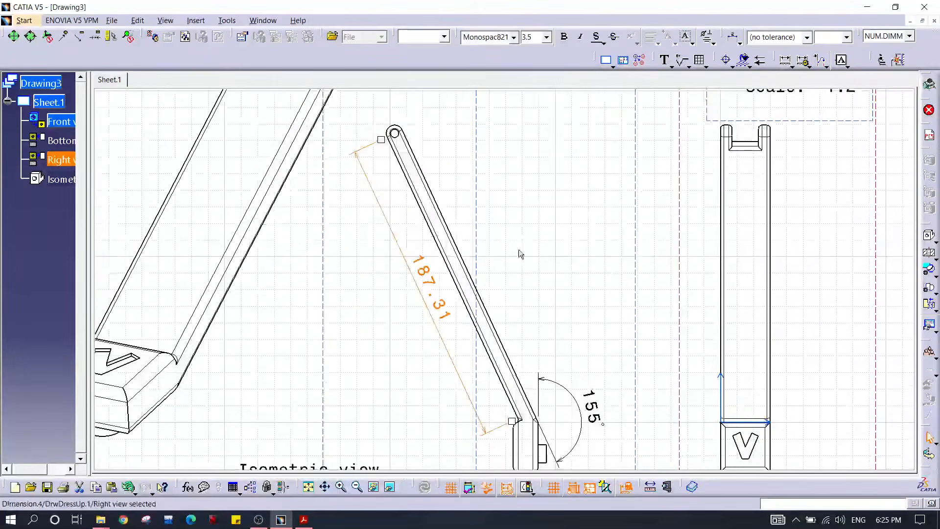
click(727, 89)
click(785, 62)
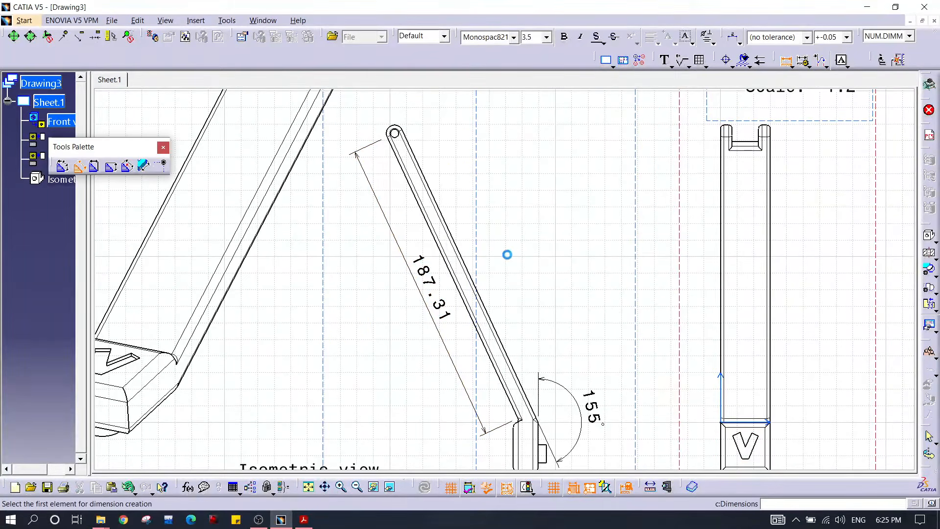
click(463, 250)
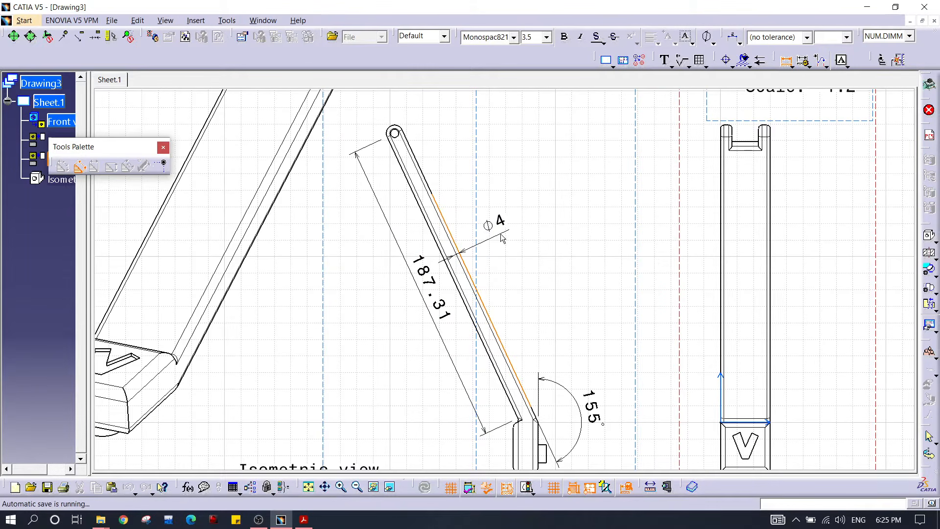
key(Escape)
- Add radius dimensions to the hole end and the outer rounded end at the rod's tip in the right view, one on each side
mouse_move(433, 164)
middle_down()
mouse_move(543, 204)
mouse_move(545, 176)
middle_up()
click(793, 68)
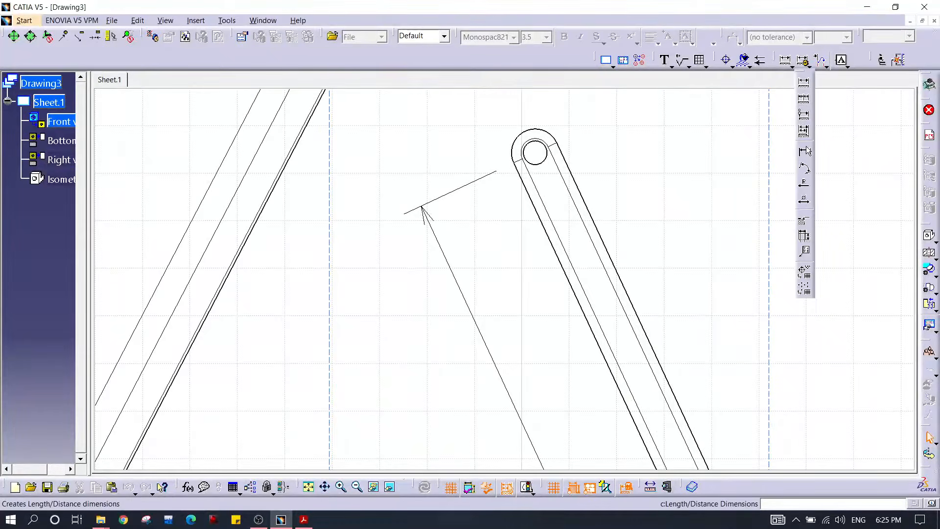
click(805, 185)
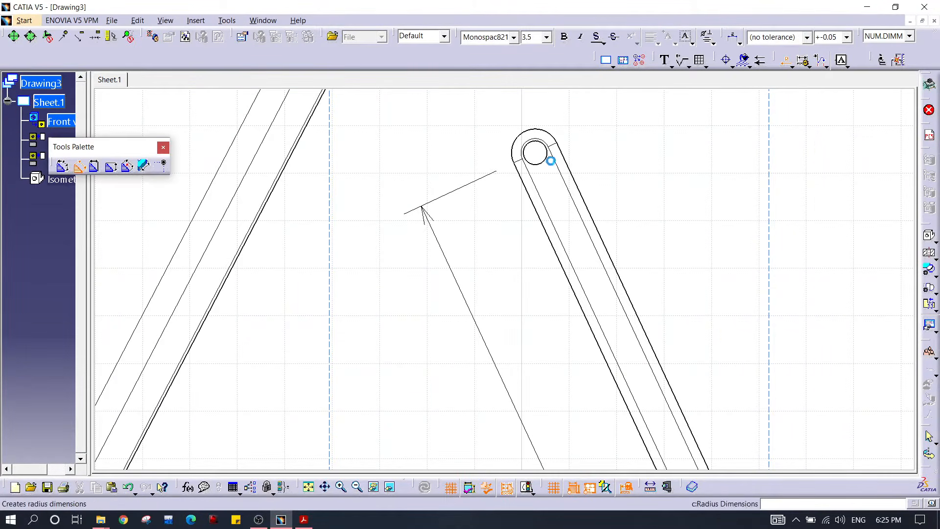
click(567, 164)
click(607, 152)
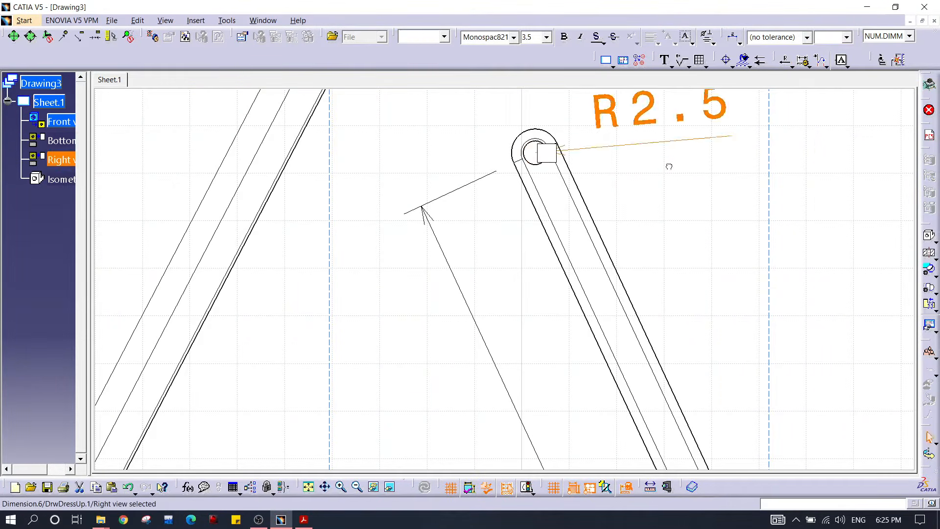
click(786, 63)
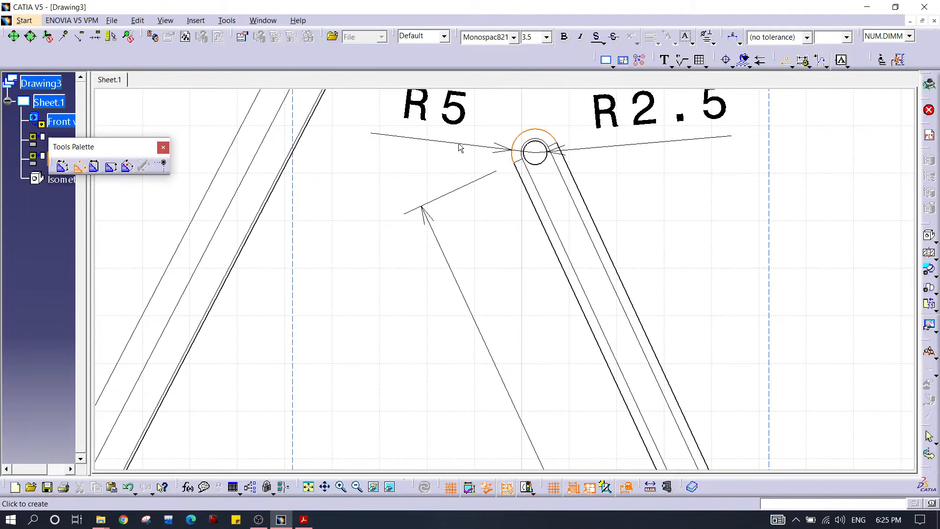
click(459, 149)
mouse_move(577, 193)
middle_down()
mouse_move(504, 193)
mouse_move(505, 226)
middle_up()
mouse_move(675, 182)
middle_down()
mouse_move(510, 112)
mouse_move(528, 217)
middle_up()
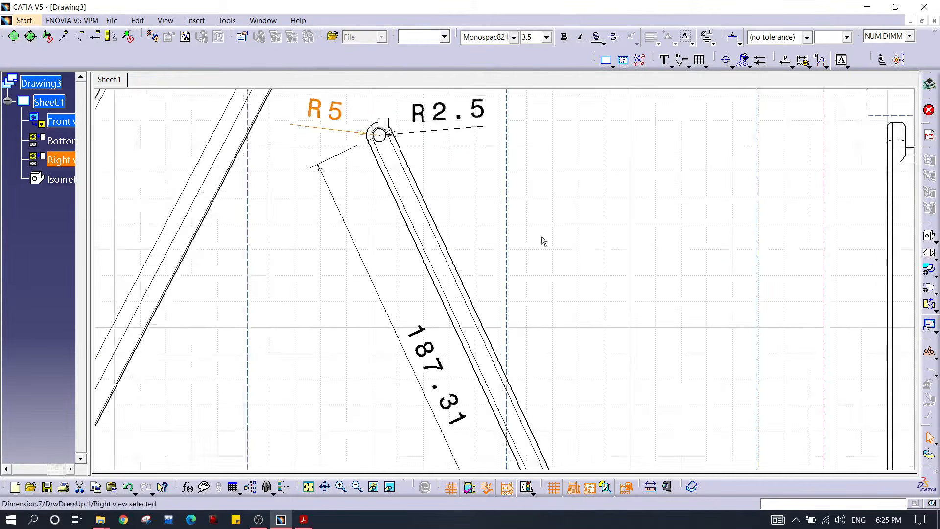
click(791, 68)
click(803, 84)
ctrl+middle_drag(519, 223, 537, 183)
click(504, 235)
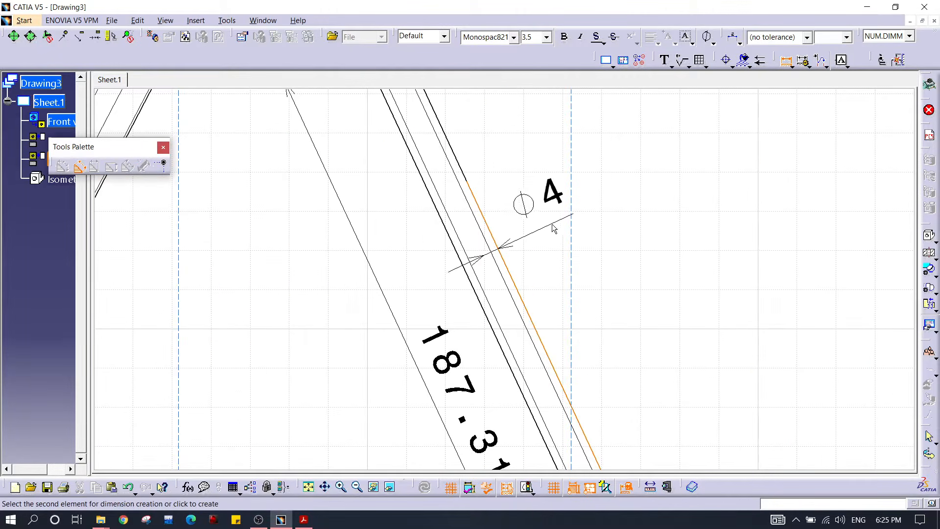
ctrl+middle_drag(560, 206, 563, 265)
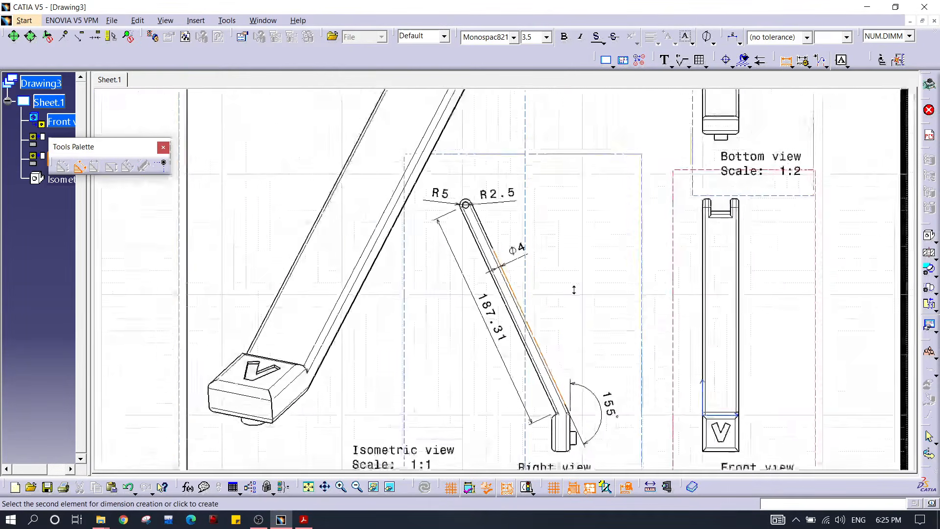
click(607, 260)
- Dimension the length of the base's vertical edge on the pin side in the right view, placed beyond the angle dimension
mouse_move(584, 251)
ctrl+middle_down()
mouse_move(584, 305)
mouse_move(568, 280)
mouse_move(568, 223)
ctrl+middle_up()
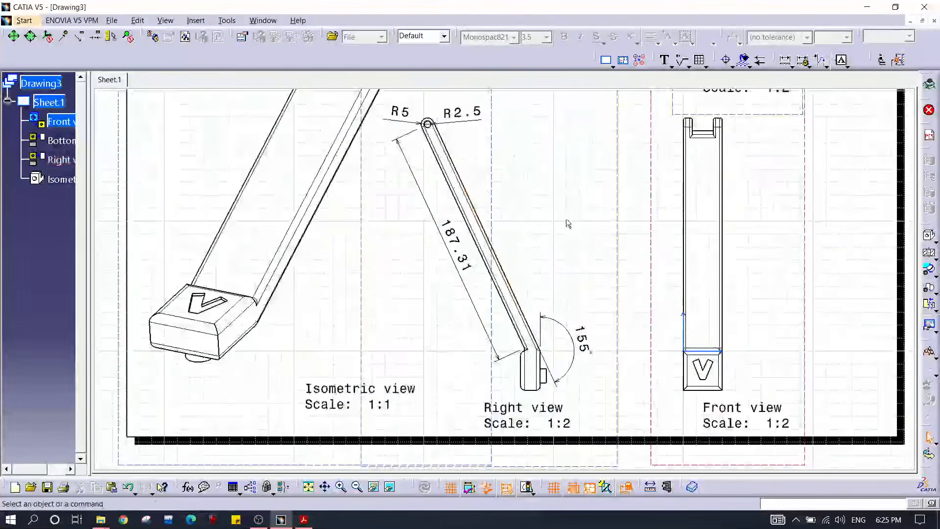
middle_drag(512, 310, 492, 185)
ctrl+middle_drag(554, 260, 552, 212)
mouse_move(496, 194)
middle_down()
mouse_move(443, 252)
mouse_move(465, 193)
middle_up()
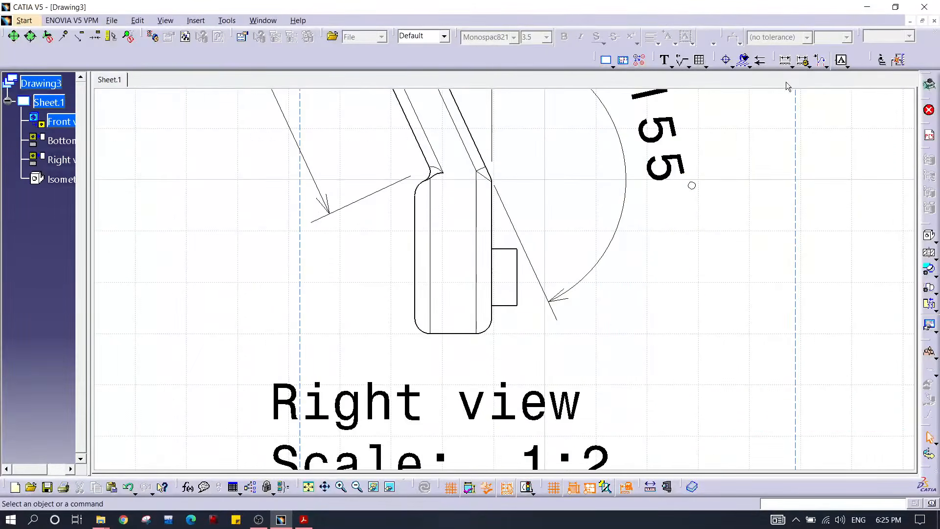
click(785, 61)
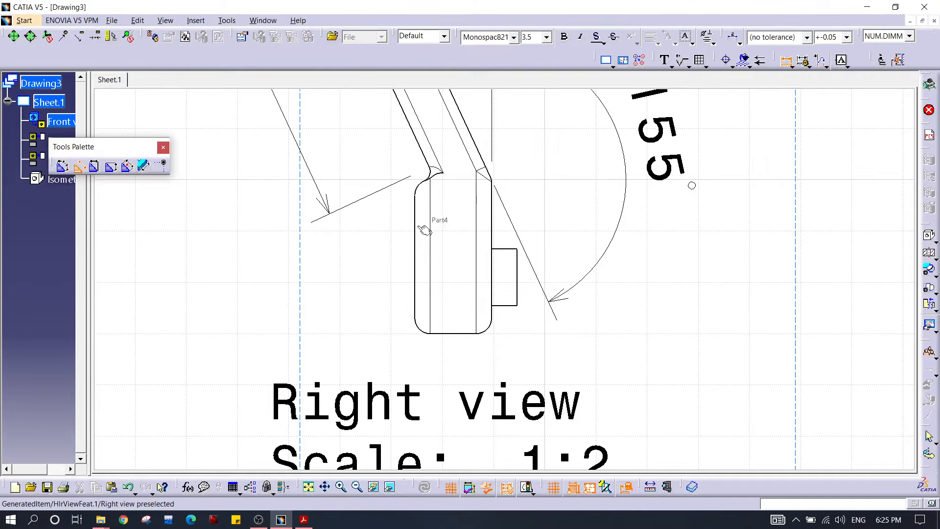
click(499, 205)
click(746, 256)
middle_drag(747, 270, 705, 269)
click(705, 270)
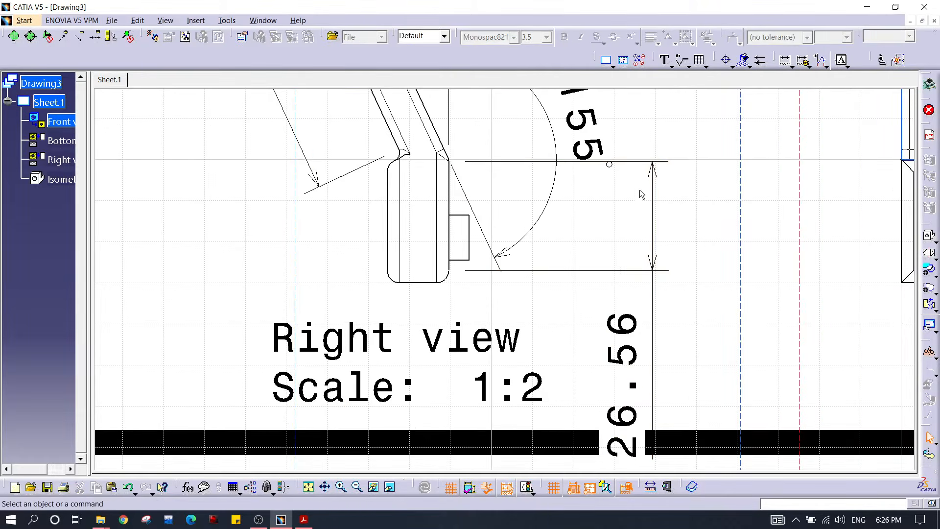
- Add a radius dimension to the base's lower rounded corner on the pin side in the right view
click(806, 65)
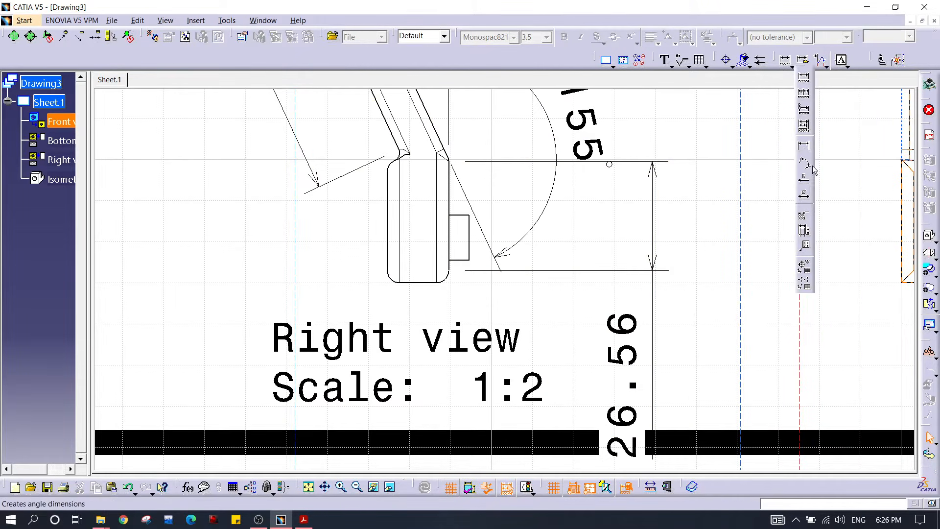
click(793, 220)
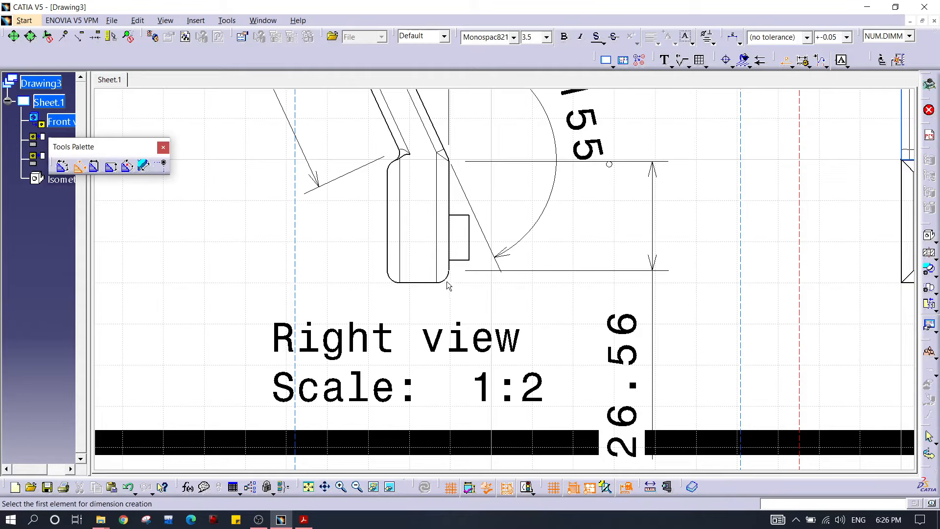
click(462, 288)
click(705, 321)
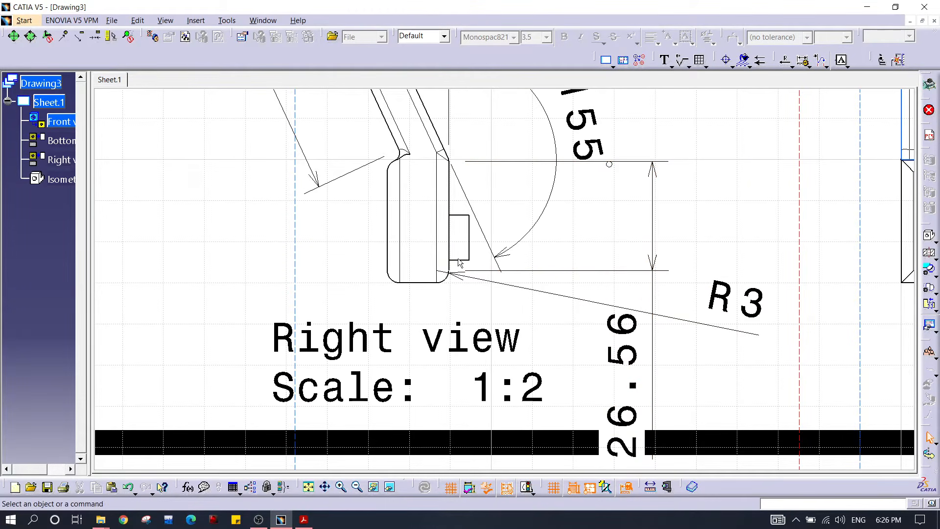
- Shift the base edge's length dimension text upward in the right view so that it lies inside the sheet
mouse_move(532, 304)
middle_down()
mouse_move(507, 234)
mouse_move(521, 255)
middle_up()
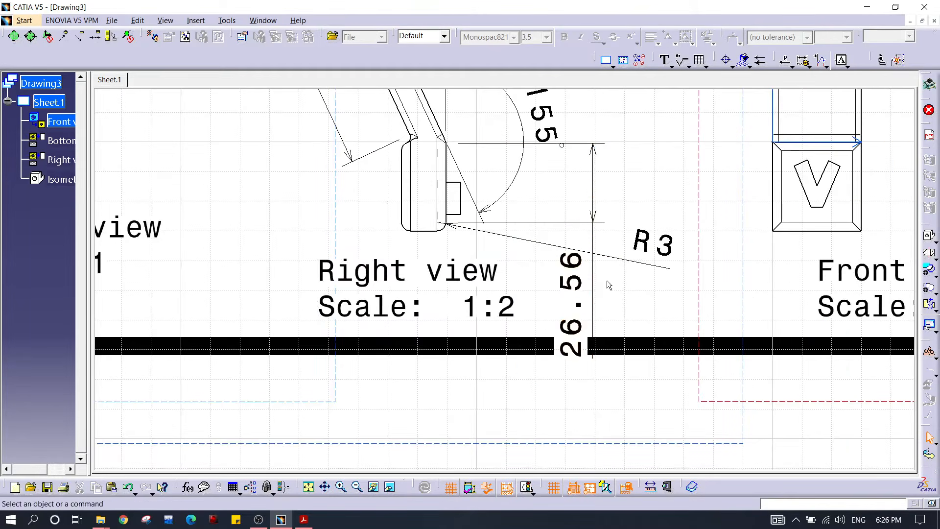
mouse_move(594, 221)
mouse_down()
mouse_move(634, 234)
mouse_move(594, 240)
mouse_up()
click(634, 194)
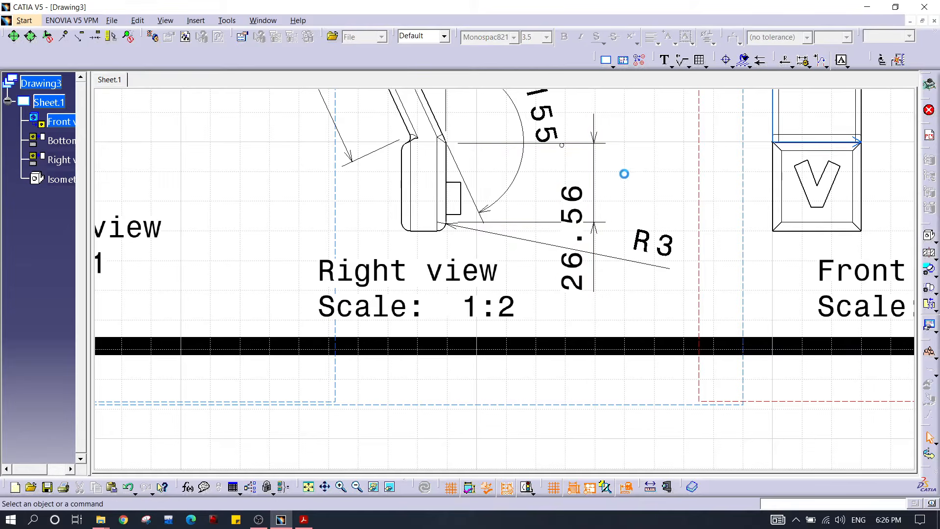
- Dimension the gap between the inner edges of the two fork arms in the front view, placed above the fork
middle_drag(624, 175, 622, 155)
ctrl+middle_drag(623, 156, 617, 213)
middle_drag(554, 174, 547, 214)
ctrl+middle_drag(547, 214, 587, 236)
middle_drag(587, 236, 513, 272)
mouse_move(513, 272)
ctrl+middle_down()
mouse_move(516, 204)
mouse_move(526, 267)
ctrl+middle_up()
ctrl+middle_drag(526, 267, 528, 288)
mouse_move(556, 129)
ctrl+middle_down()
mouse_move(568, 146)
mouse_move(562, 201)
mouse_move(557, 167)
ctrl+middle_up()
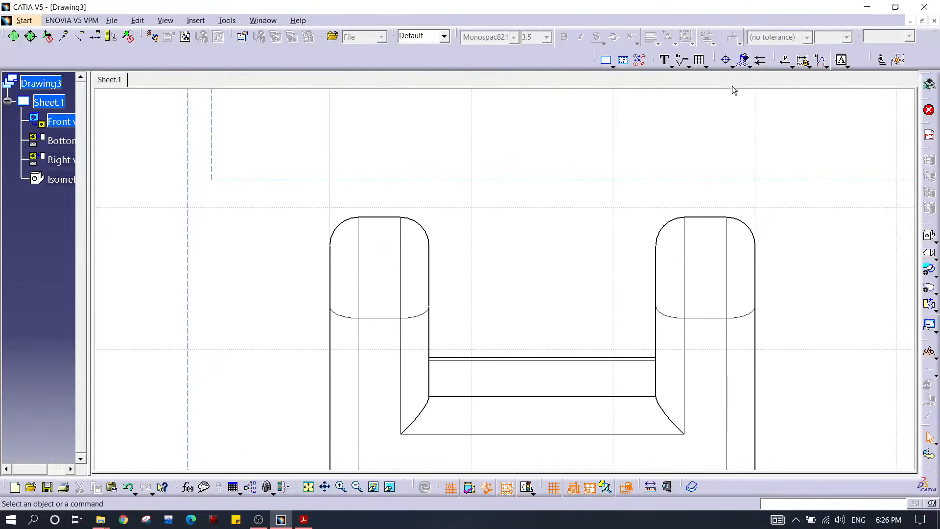
click(806, 64)
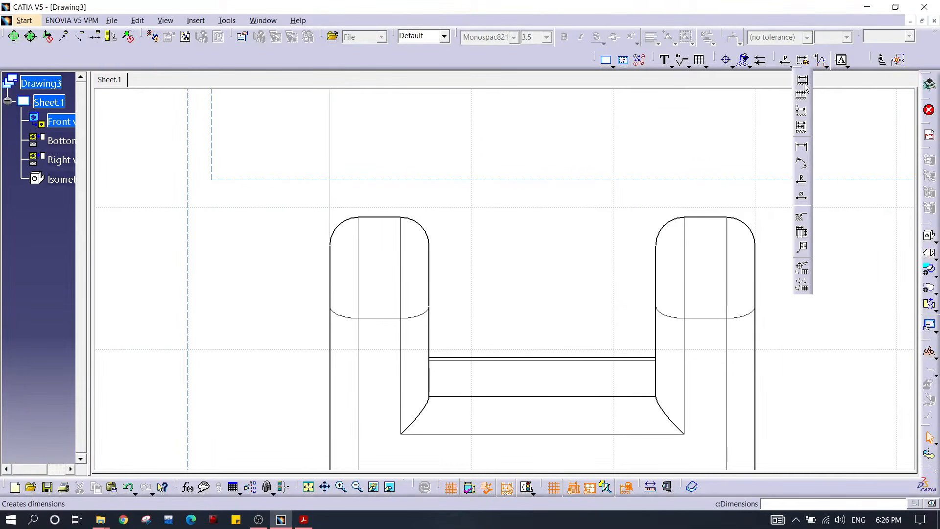
click(803, 83)
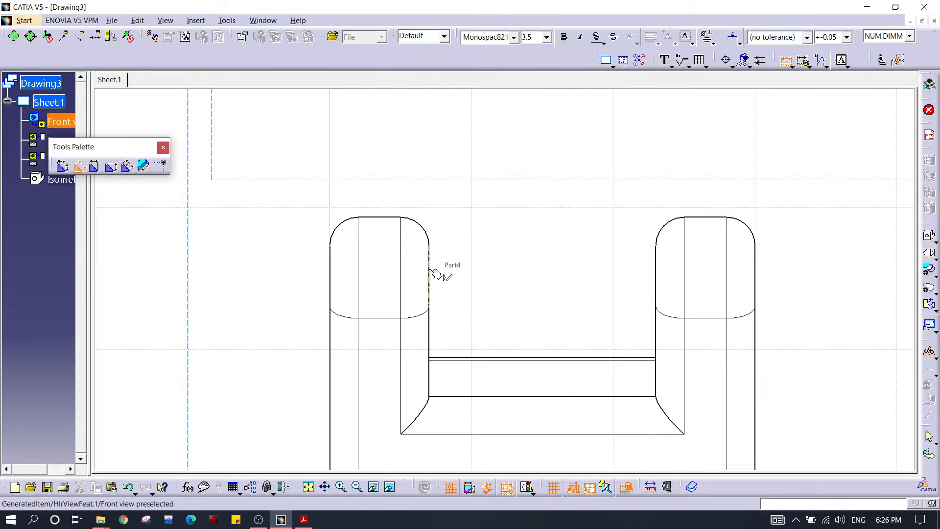
click(435, 335)
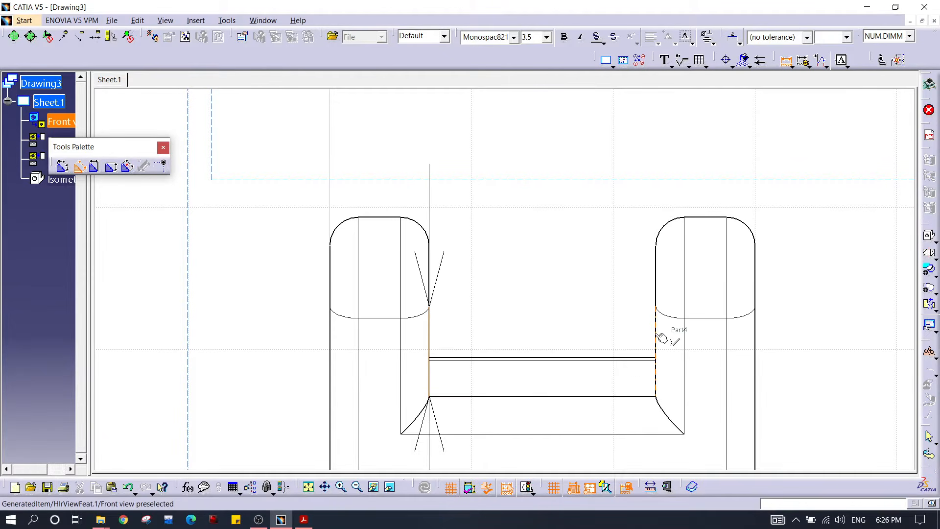
click(656, 335)
middle_drag(570, 275, 570, 298)
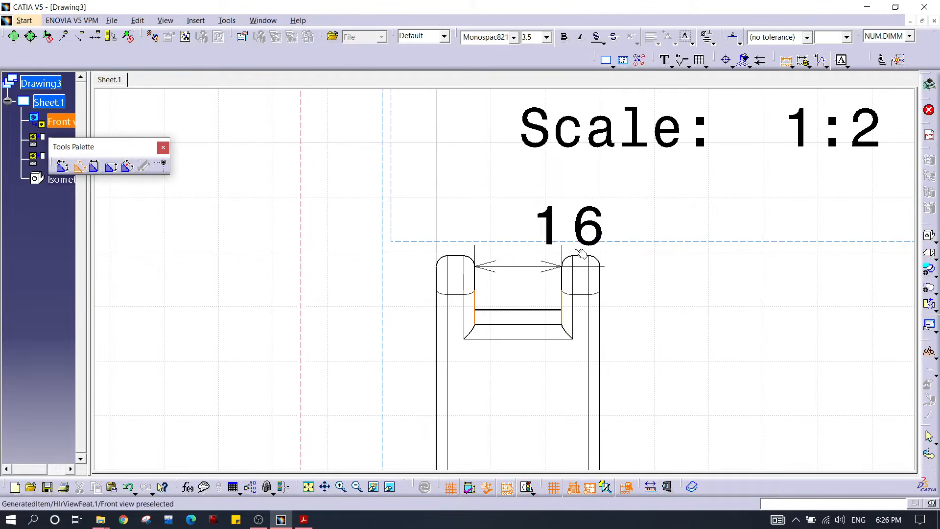
click(541, 226)
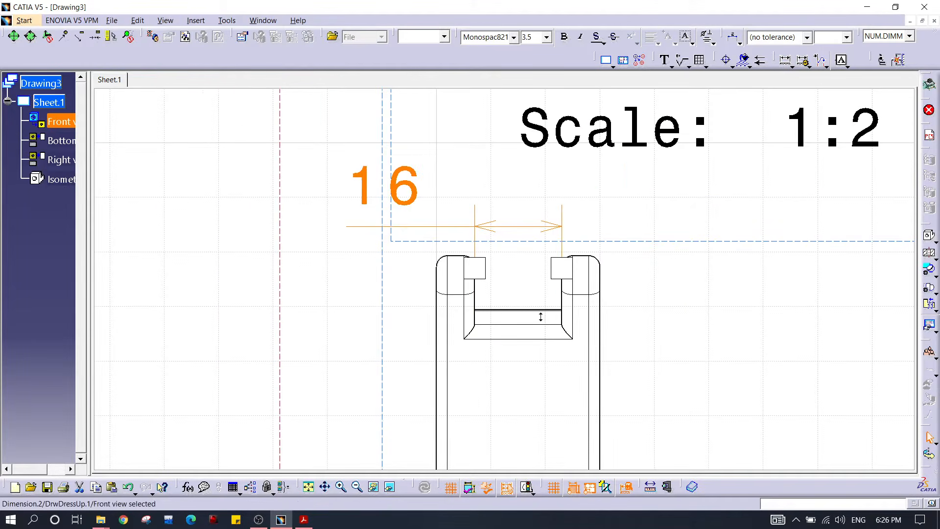
- Dimension the fork slot's depth from the arm's top edge to the crossbar line in the front view, and move it farther outward
middle_drag(541, 317, 753, 260)
click(772, 308)
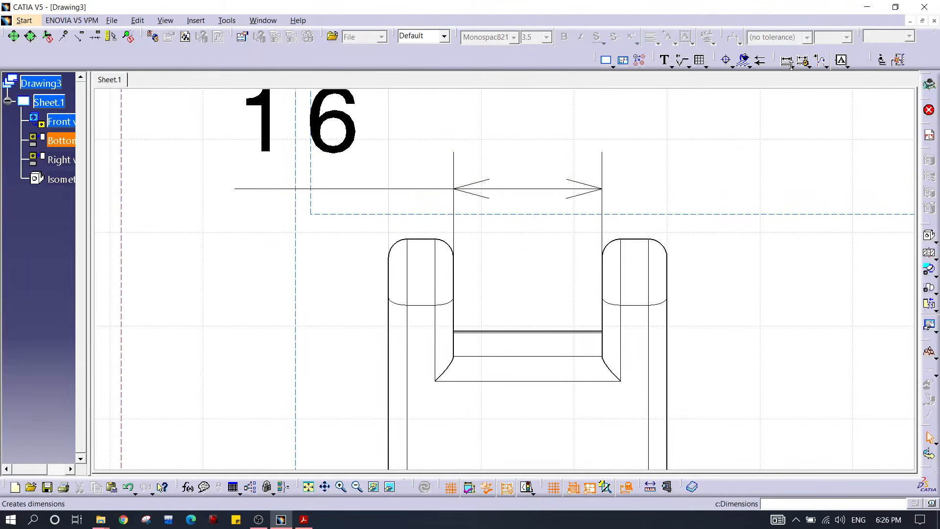
click(786, 60)
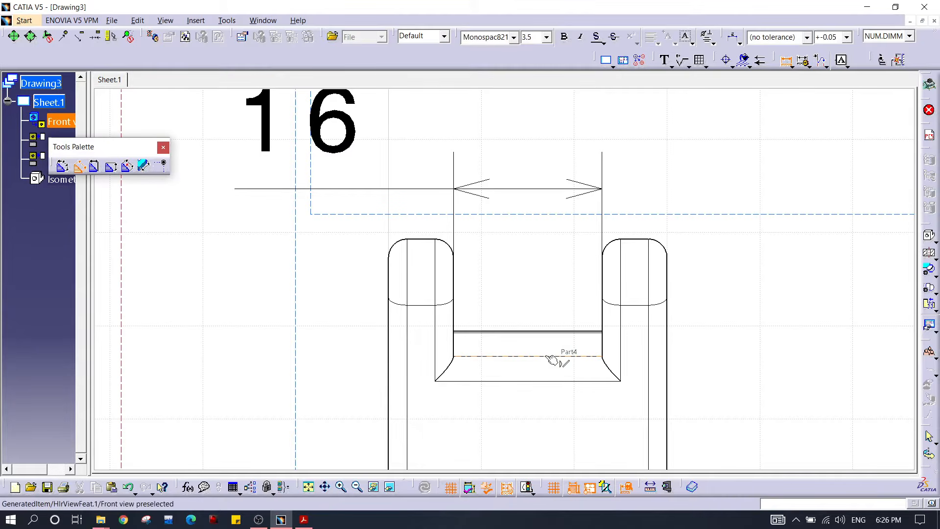
click(647, 239)
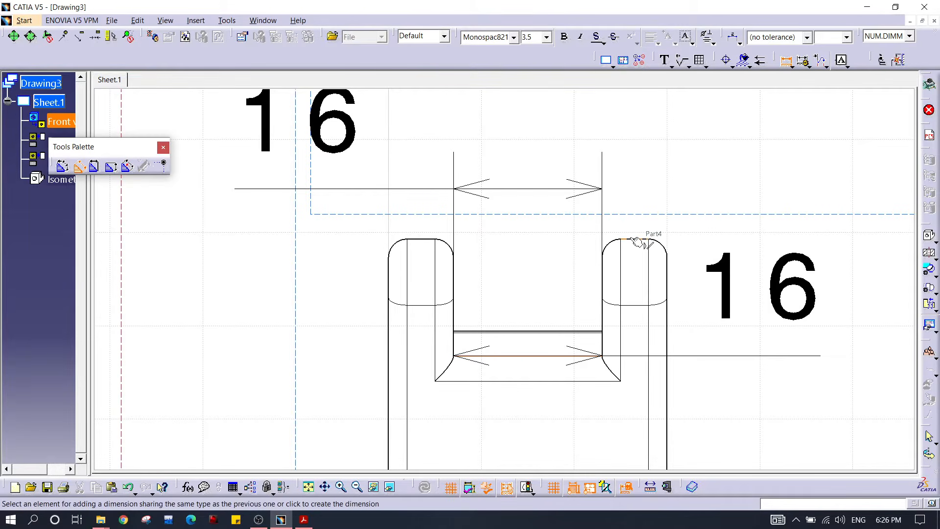
click(735, 267)
middle_drag(703, 280, 695, 351)
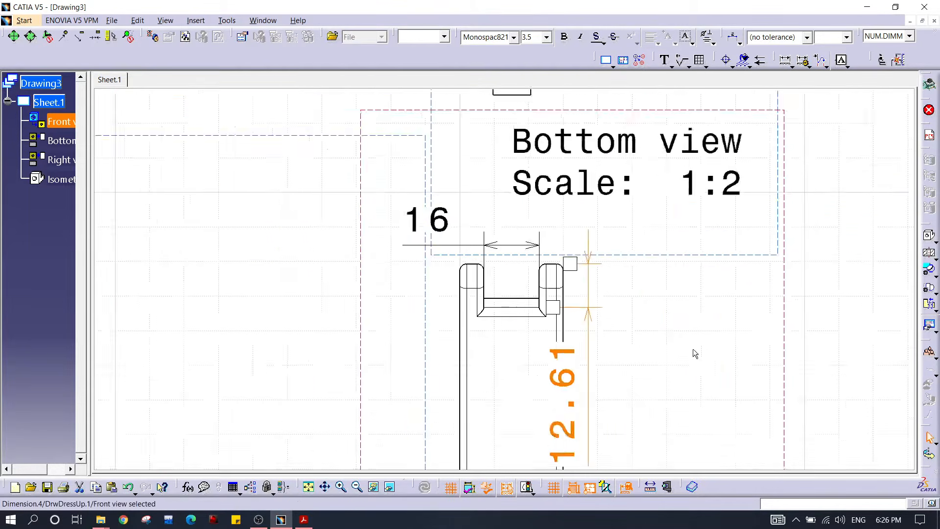
drag(589, 313, 670, 312)
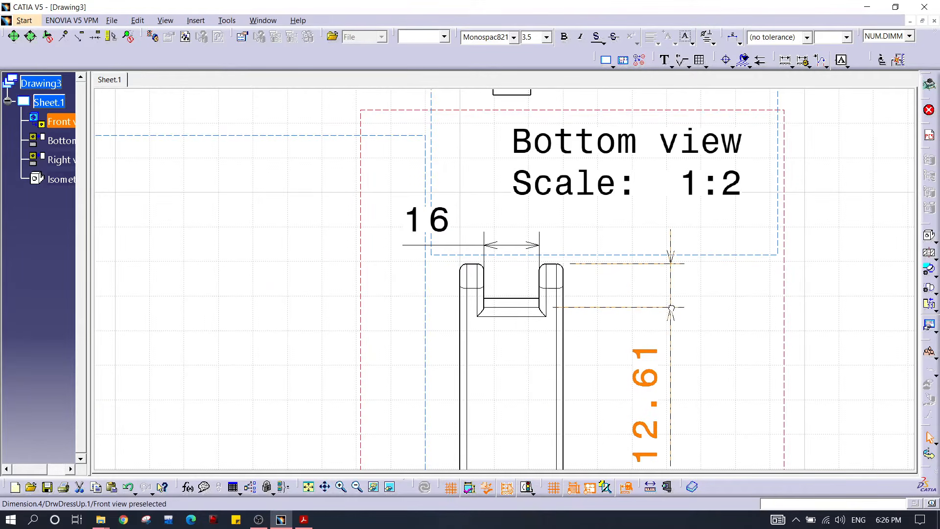
click(620, 274)
- Dimension the base block between its two long edges in the bottom view, placed to the right of the base
mouse_move(602, 263)
middle_down()
mouse_move(597, 298)
mouse_move(607, 335)
mouse_move(560, 289)
mouse_move(554, 182)
mouse_move(544, 340)
mouse_move(546, 229)
middle_up()
middle_drag(548, 369, 556, 186)
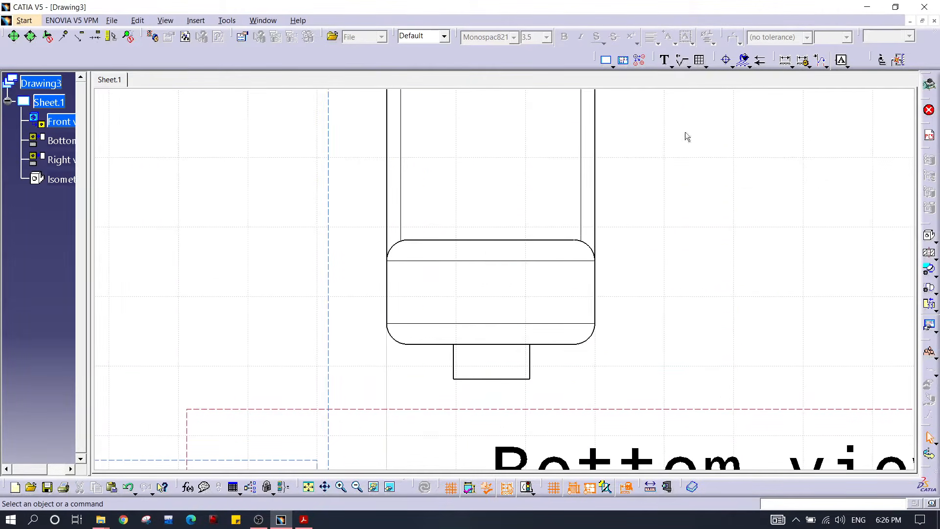
click(786, 61)
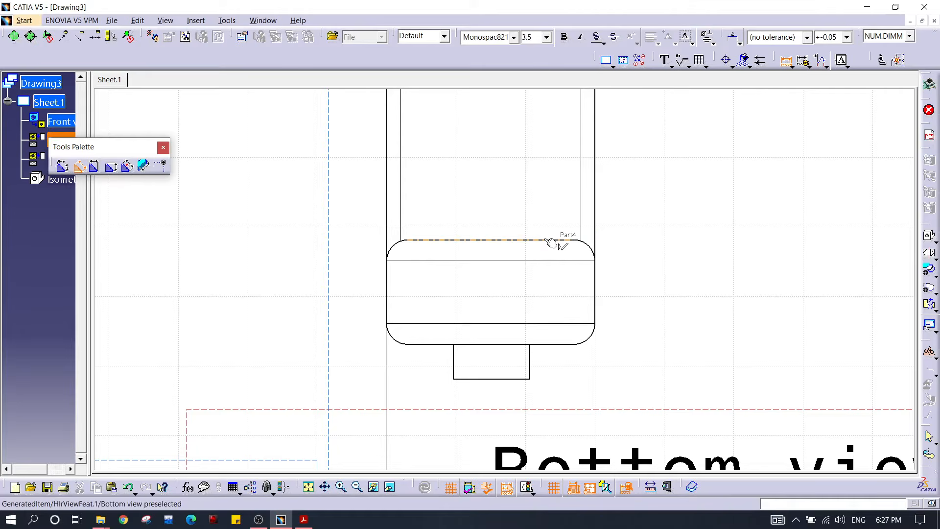
click(550, 242)
click(565, 345)
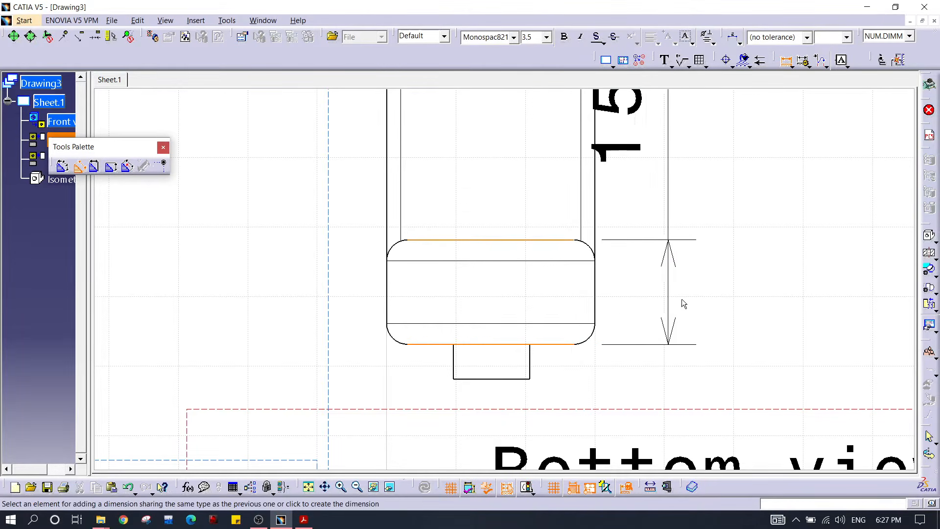
click(748, 338)
- Dimension the base block's full width between its side edges in the bottom view, placed just above the block
mouse_move(625, 239)
middle_down()
mouse_move(633, 306)
mouse_move(623, 243)
mouse_move(485, 338)
mouse_move(484, 182)
middle_up()
mouse_move(475, 335)
middle_down()
mouse_move(368, 298)
mouse_move(406, 277)
mouse_move(416, 288)
mouse_move(426, 284)
mouse_move(602, 164)
mouse_move(529, 216)
mouse_move(524, 300)
mouse_move(525, 245)
middle_up()
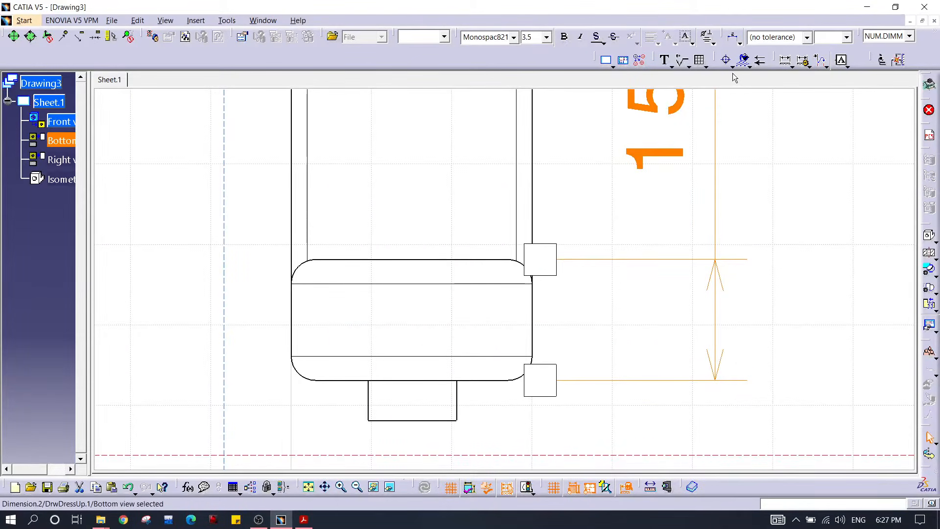
click(550, 316)
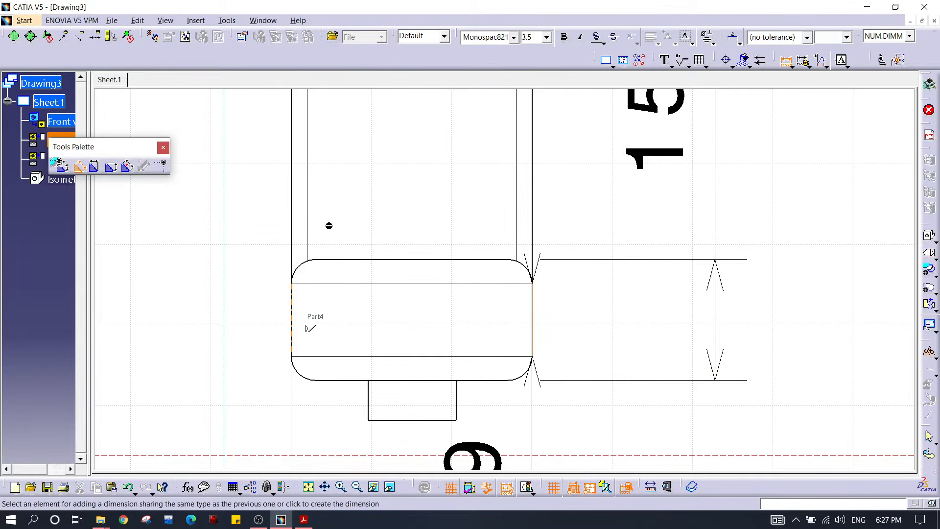
click(306, 328)
click(398, 202)
ctrl+middle_drag(594, 219, 604, 330)
click(681, 249)
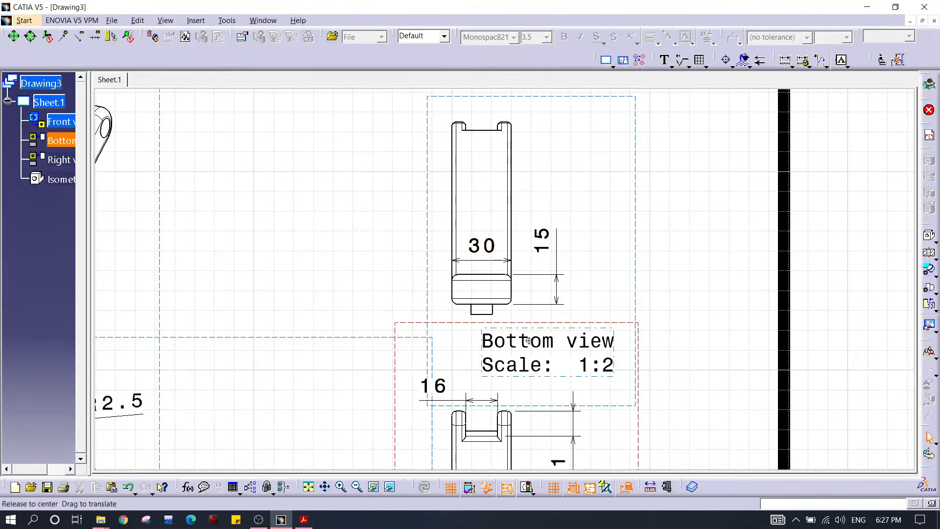
- Dimension the pin's width between its two side edges in the bottom view, with the dimension line across the pin
ctrl+middle_drag(530, 341, 523, 242)
middle_drag(568, 301, 591, 203)
click(786, 59)
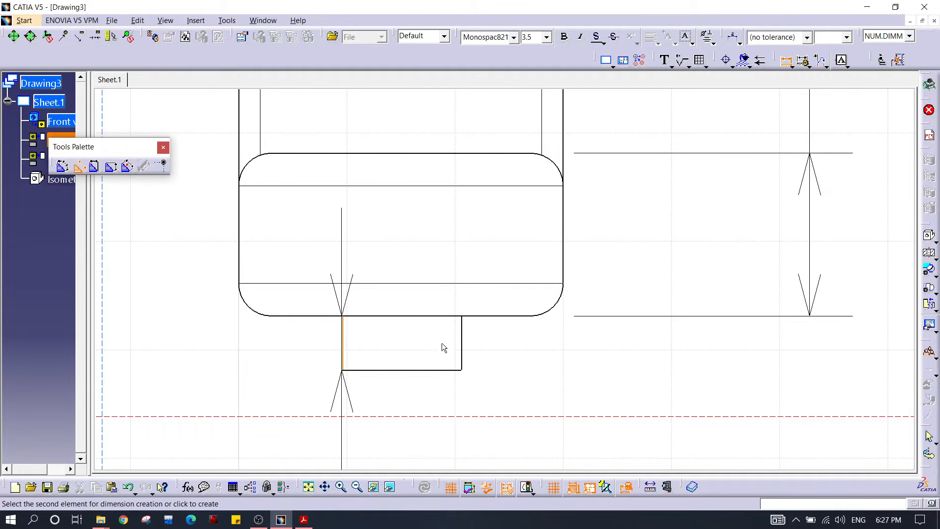
click(462, 341)
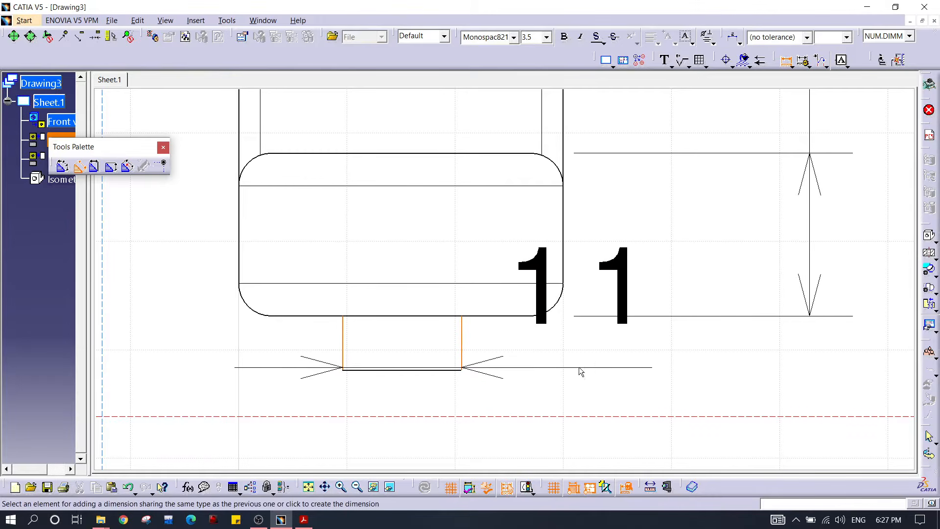
click(595, 350)
middle_drag(572, 339, 574, 363)
middle_drag(500, 288, 511, 227)
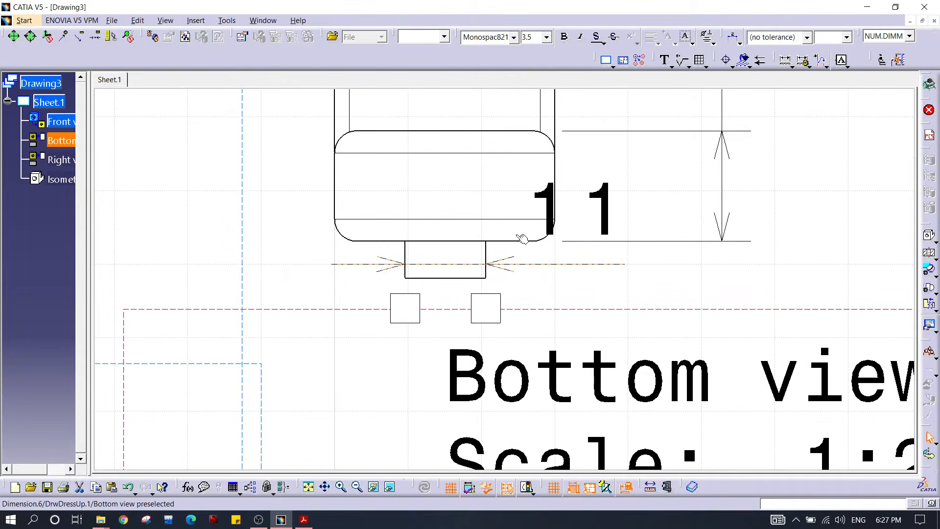
click(523, 258)
- Dimension the pin's protrusion from the base edge to its end edge in the bottom view, placed outside the 15 mm dimension
click(791, 65)
click(786, 61)
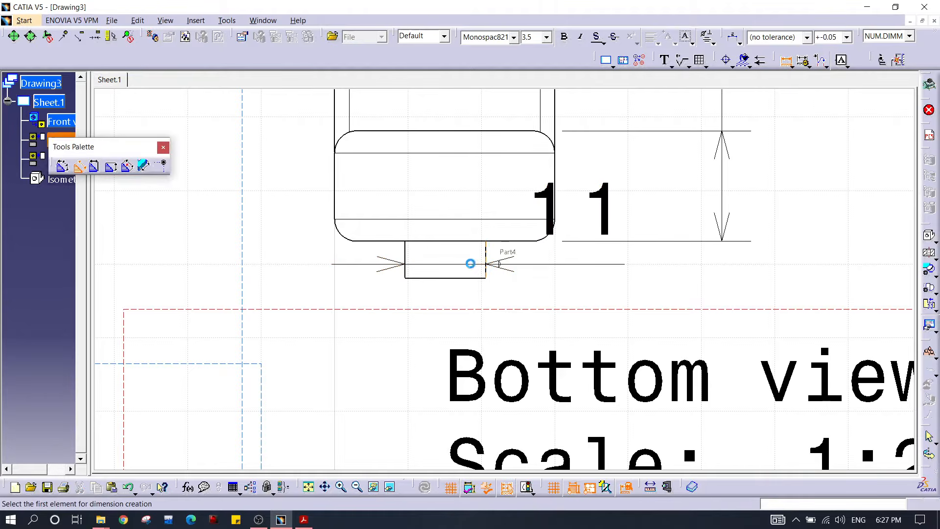
click(456, 278)
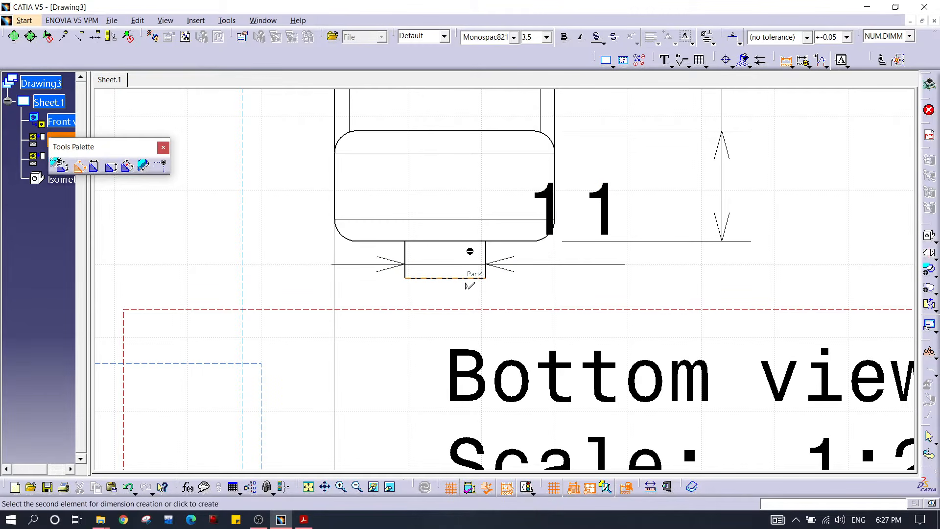
click(476, 241)
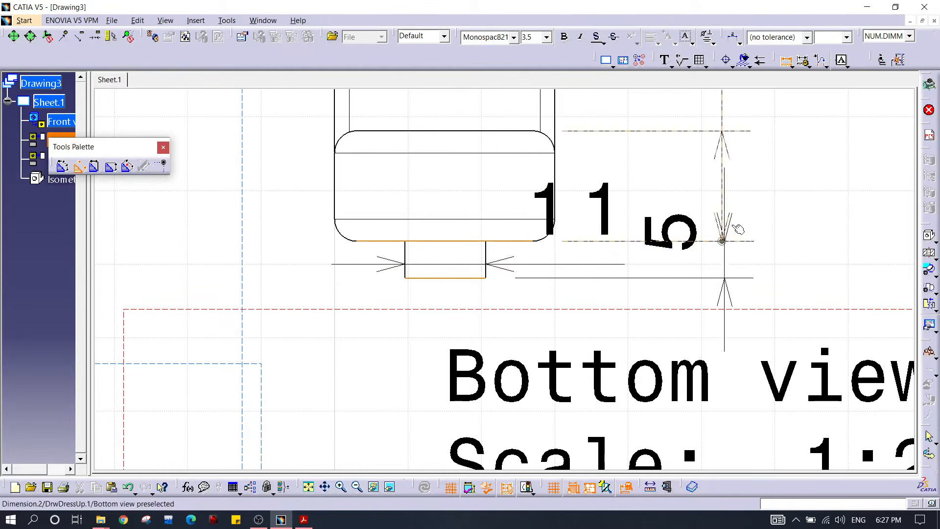
ctrl+middle_drag(721, 186, 634, 250)
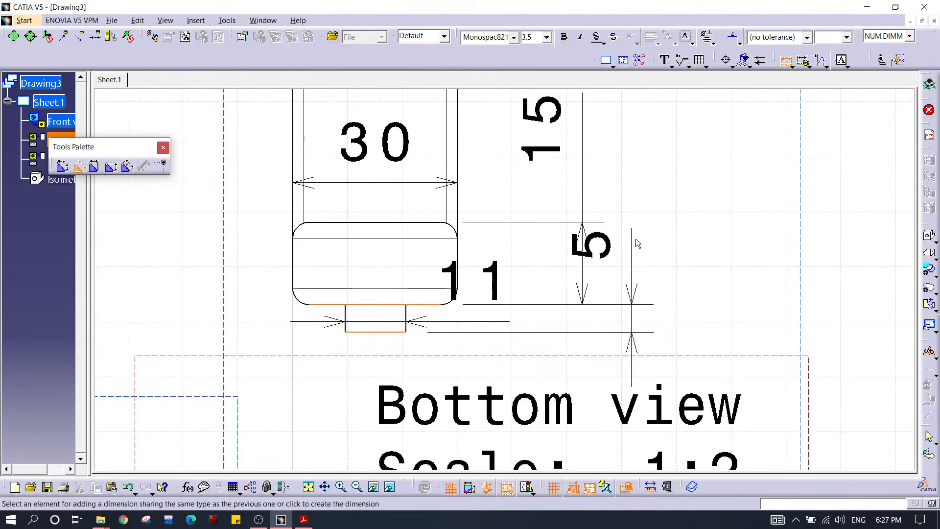
click(722, 228)
mouse_move(720, 196)
ctrl+middle_down()
mouse_move(721, 220)
mouse_move(693, 281)
ctrl+middle_up()
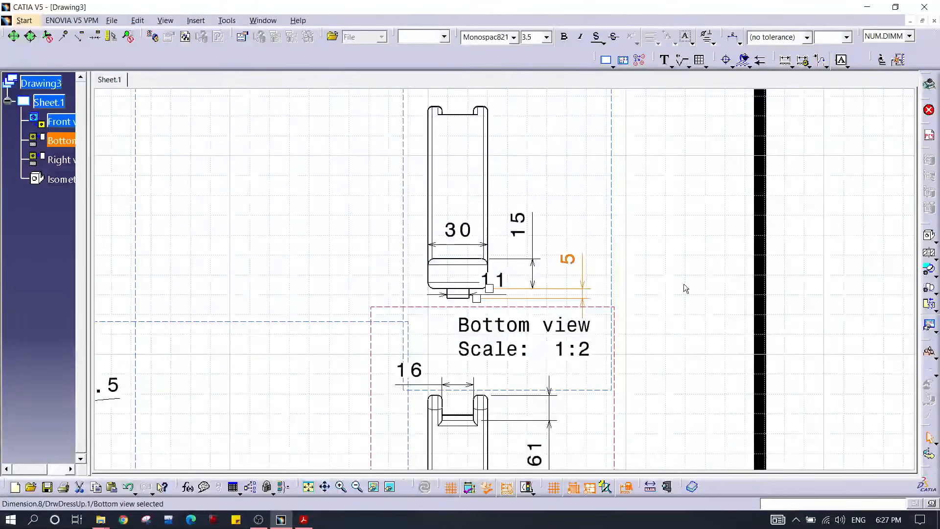
- Move the right, front and bottom views slightly upward on the sheet
mouse_move(485, 330)
middle_down()
mouse_move(594, 248)
mouse_move(653, 170)
mouse_move(609, 308)
middle_up()
mouse_move(477, 345)
middle_down()
mouse_move(510, 325)
mouse_move(487, 363)
mouse_move(474, 269)
middle_up()
mouse_move(586, 213)
middle_down()
mouse_move(411, 275)
mouse_move(384, 248)
mouse_move(320, 363)
middle_up()
middle_drag(416, 252, 442, 354)
middle_drag(228, 319, 704, 268)
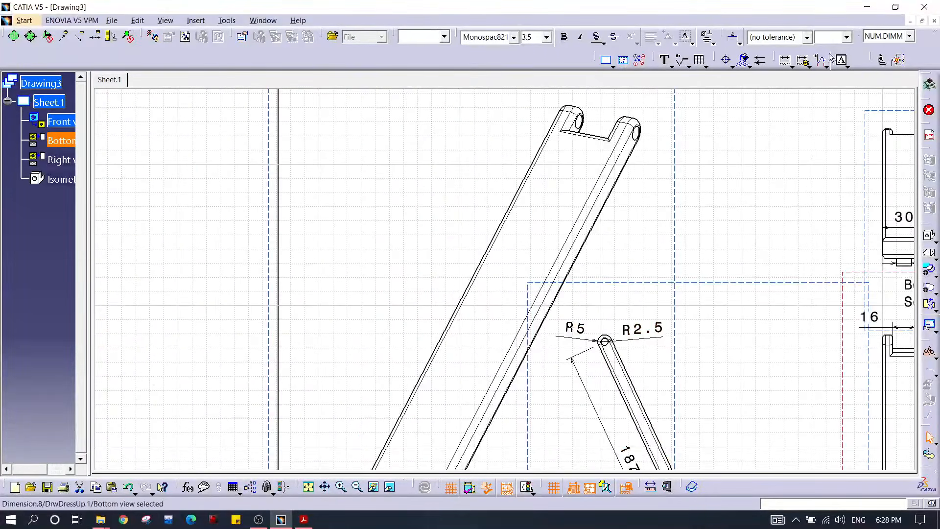
middle_drag(412, 347, 450, 181)
mouse_move(543, 317)
middle_down()
mouse_move(279, 300)
mouse_move(283, 361)
middle_up()
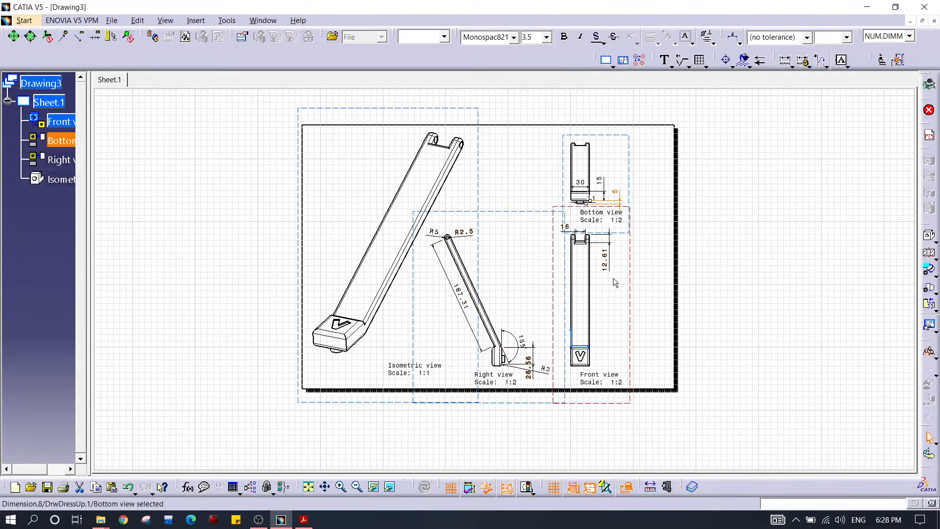
drag(542, 211, 538, 202)
drag(630, 246, 632, 238)
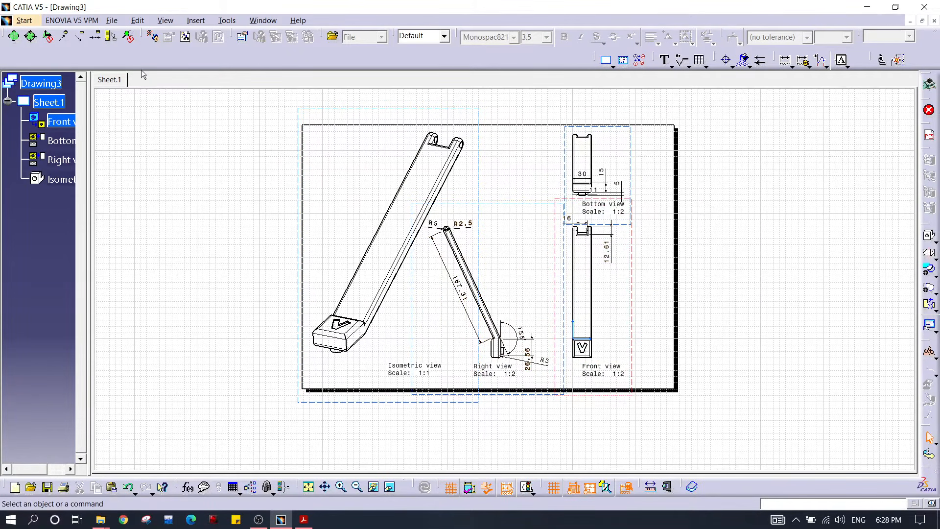
- Save the drawing as a PDF named "Slender rod Draft" in the Mansmithing folder
click(196, 21)
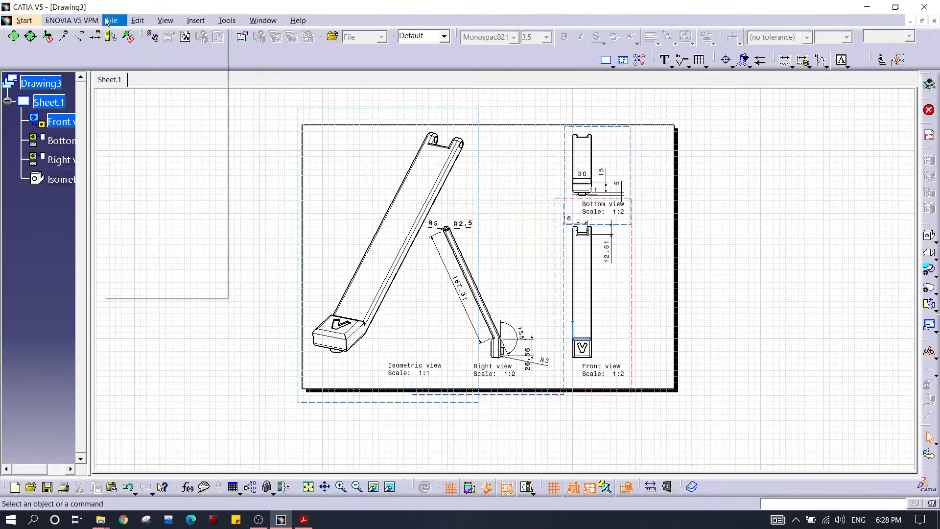
click(152, 96)
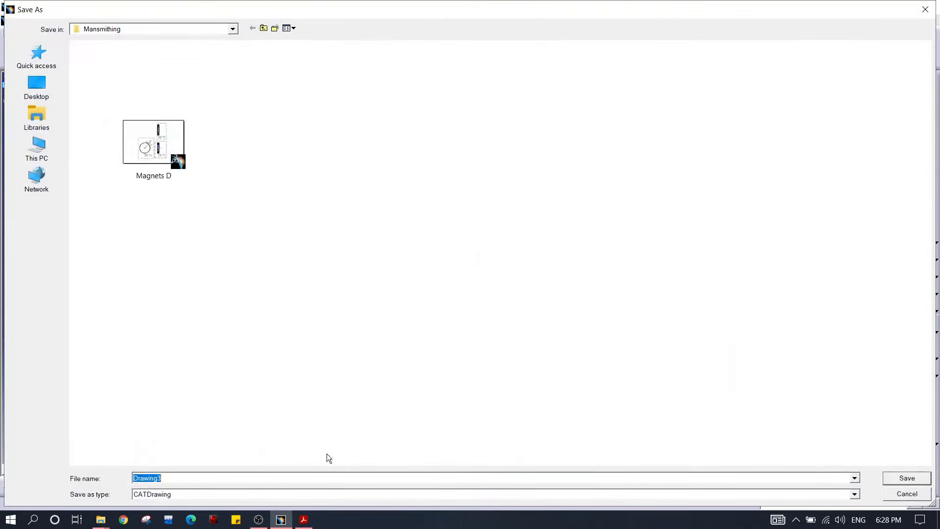
click(274, 493)
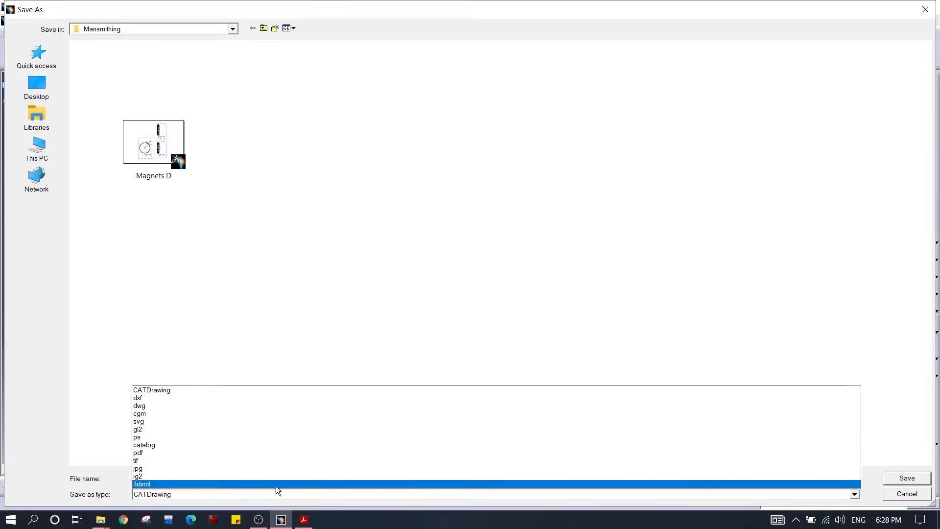
click(175, 452)
double_click(166, 478)
text(S)
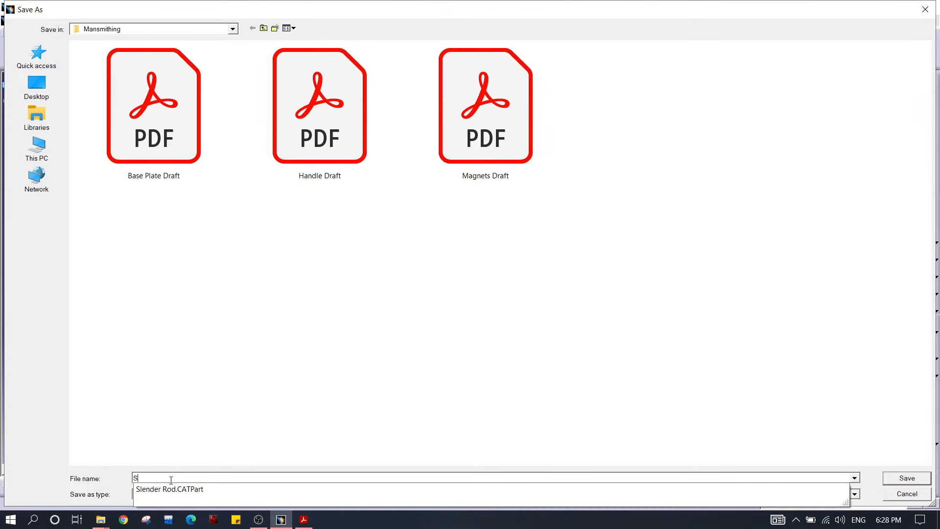
text(lender rod)
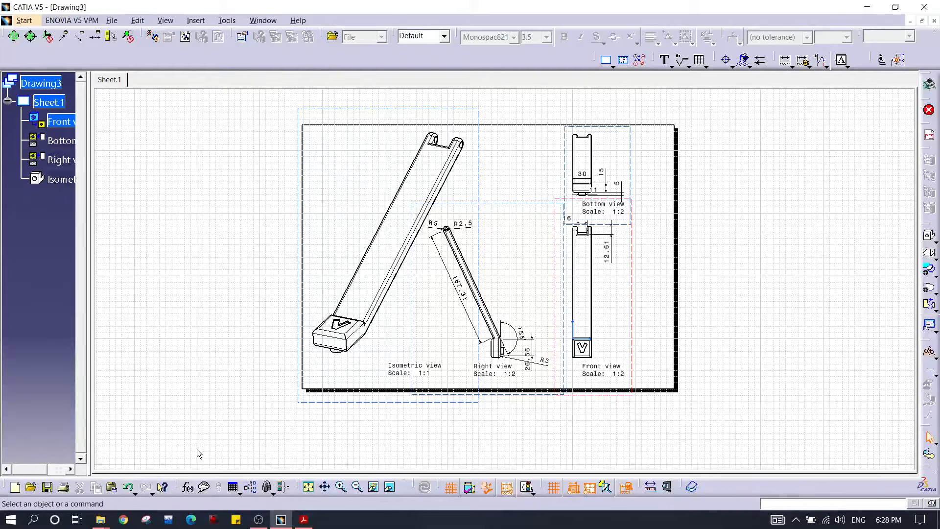
- Switch to the Mansmithing folder in File Explorer and open the Slender rod Draft PDF
mouse_move(102, 518)
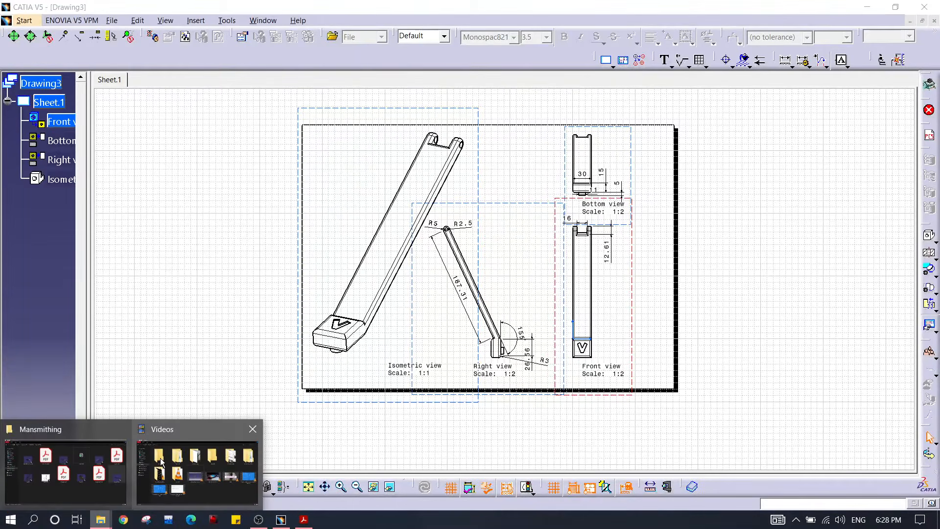
click(49, 456)
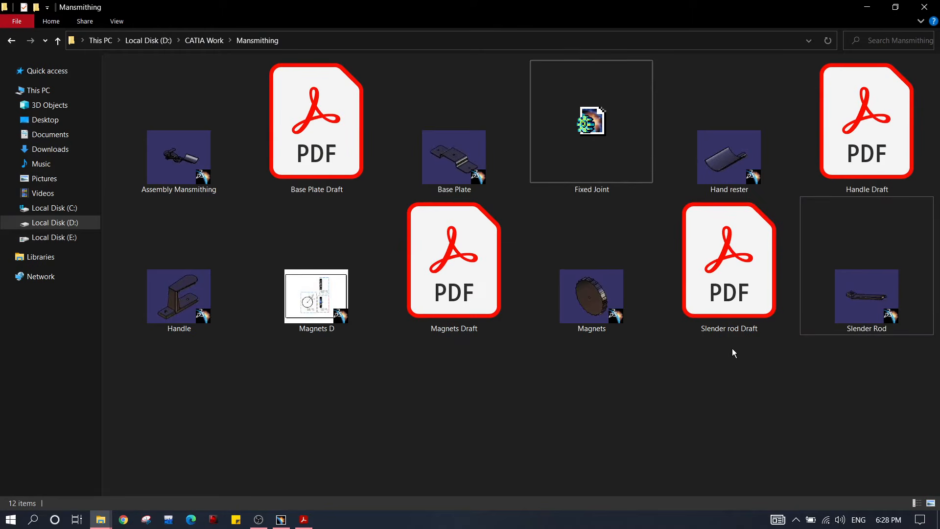
double_click(733, 316)
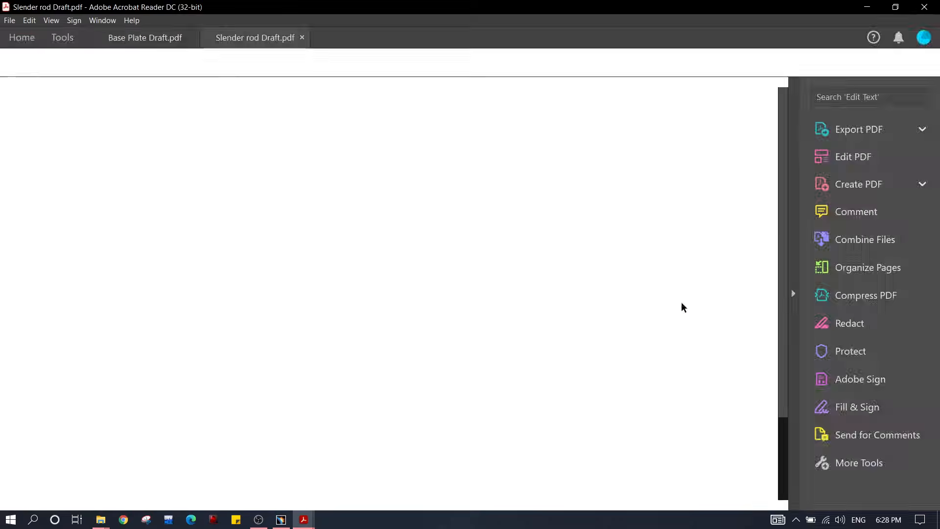
- Examine the exported PDF sheet in read mode, checking all four views and their dimensions
ctrl+scroll(609, 274, up, 2)
ctrl+scroll(611, 276, up, 2)
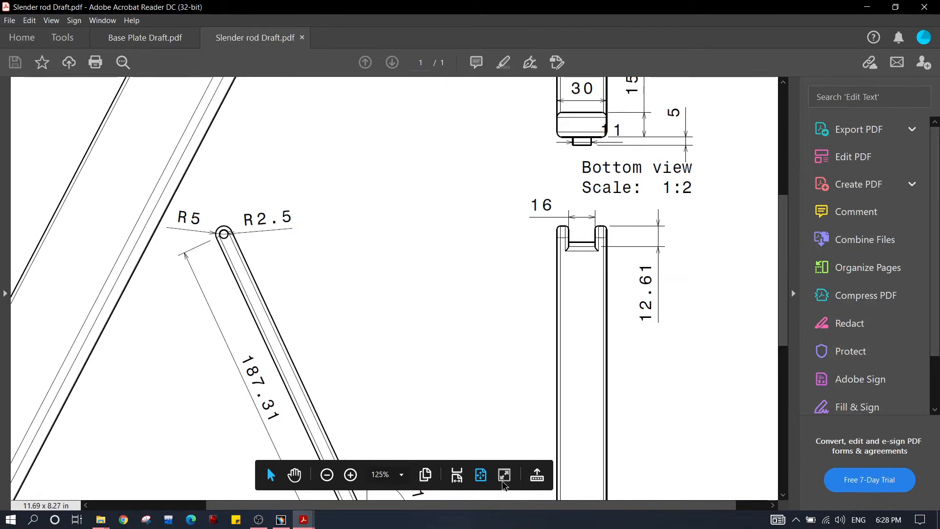
key(ctrl+h)
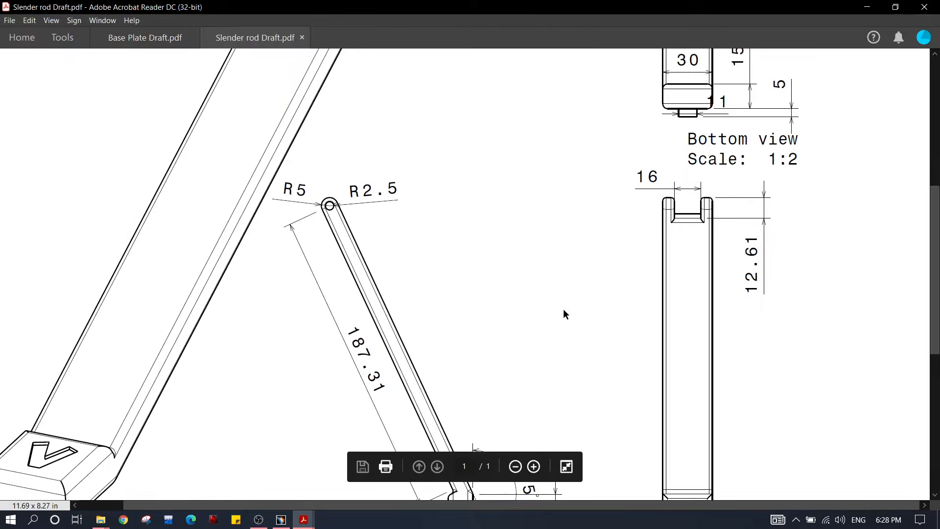
ctrl+scroll(562, 313, down, 3)
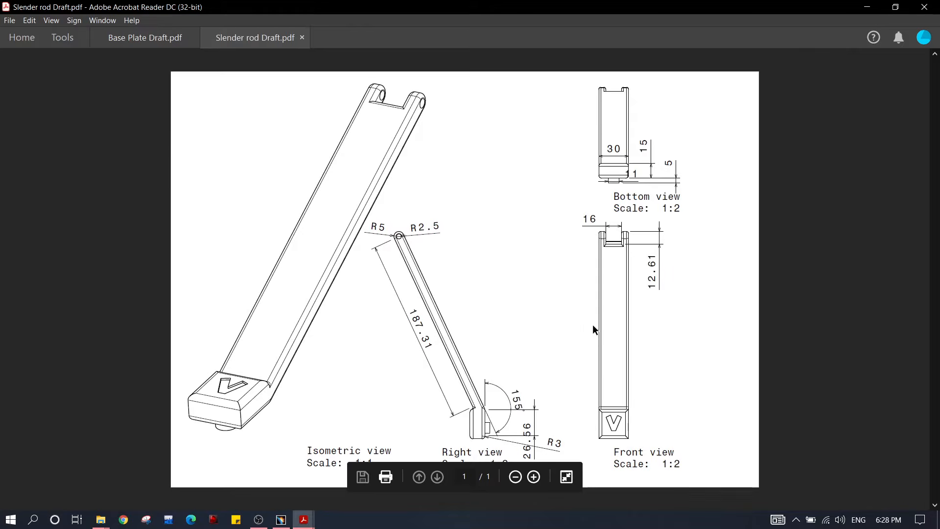
ctrl+scroll(596, 340, up, 1)
ctrl+scroll(596, 339, down, 1)
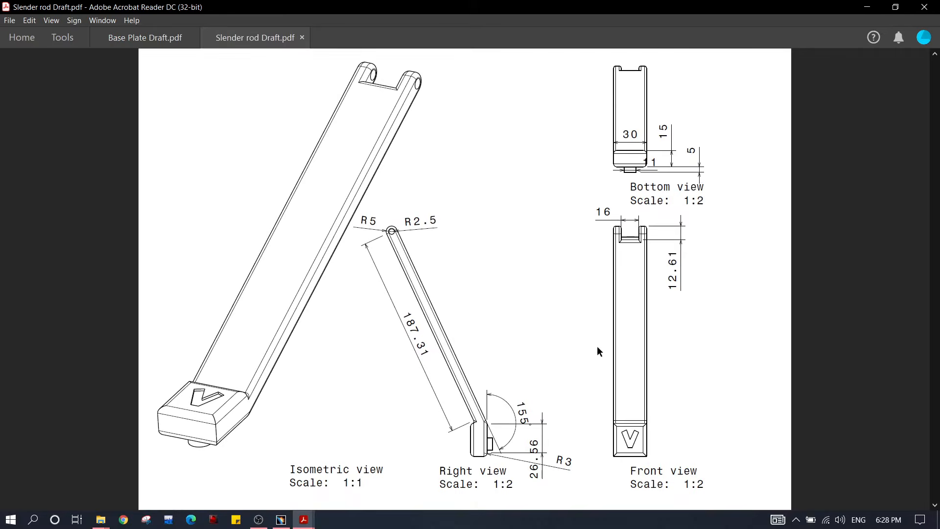
ctrl+scroll(601, 334, down, 1)
ctrl+scroll(603, 334, up, 1)
- Close all open PDF tabs and switch back to the CATIA drawing
click(933, 16)
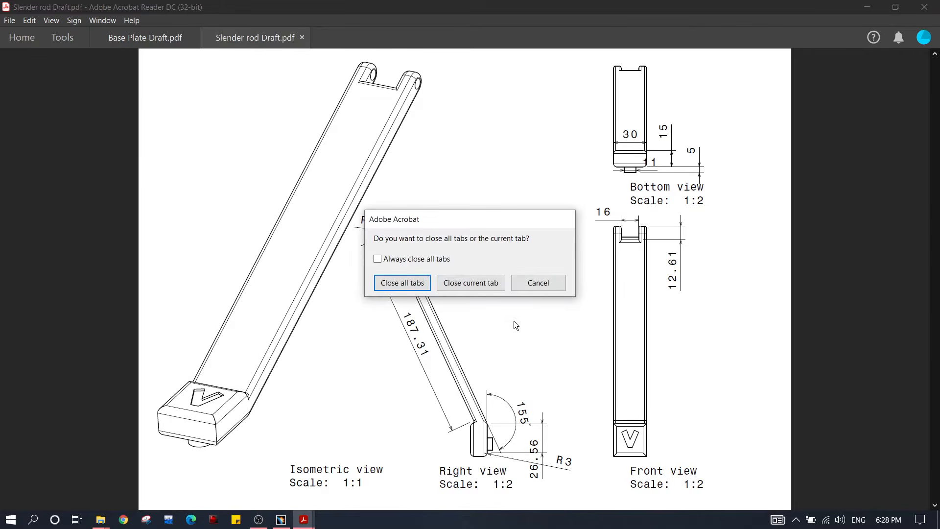
click(402, 283)
click(280, 519)
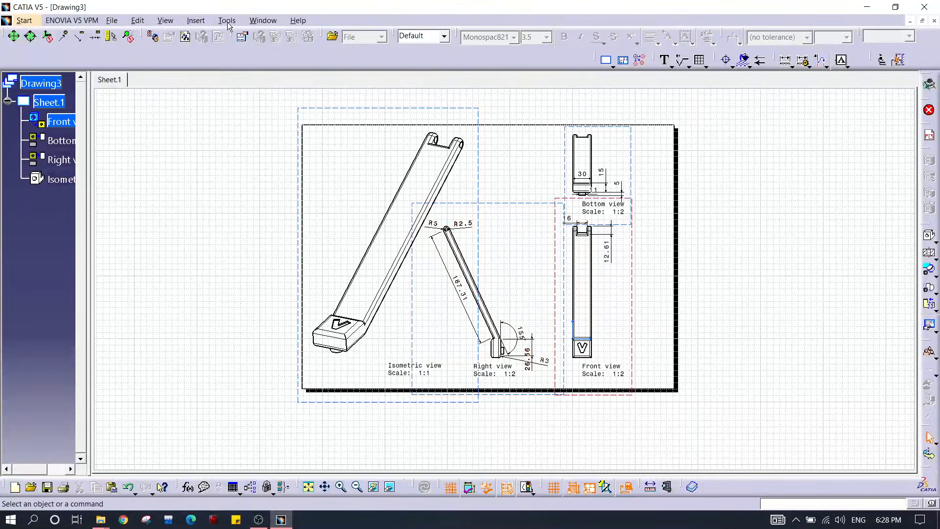
- Open the Fixed Joint part from the Mansmithing folder
click(148, 22)
click(112, 21)
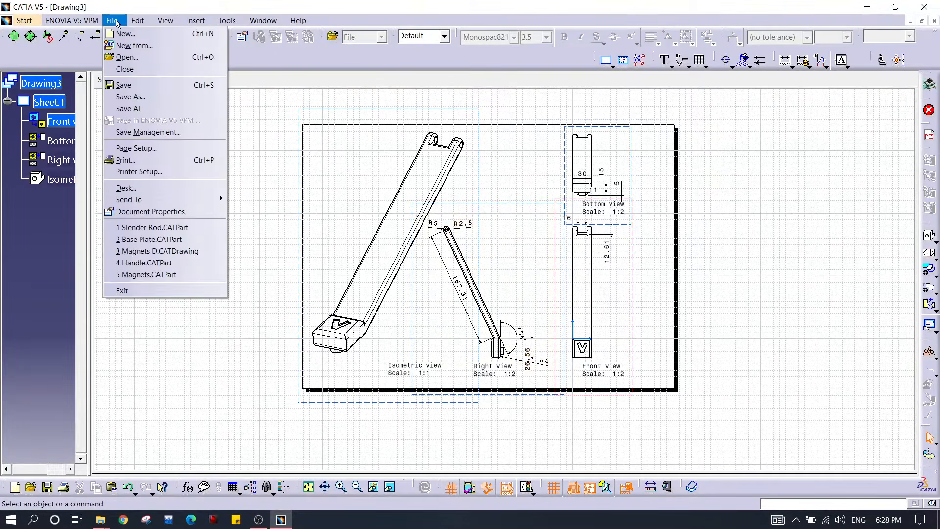
click(126, 57)
scroll(340, 230, down, 3)
scroll(333, 252, up, 3)
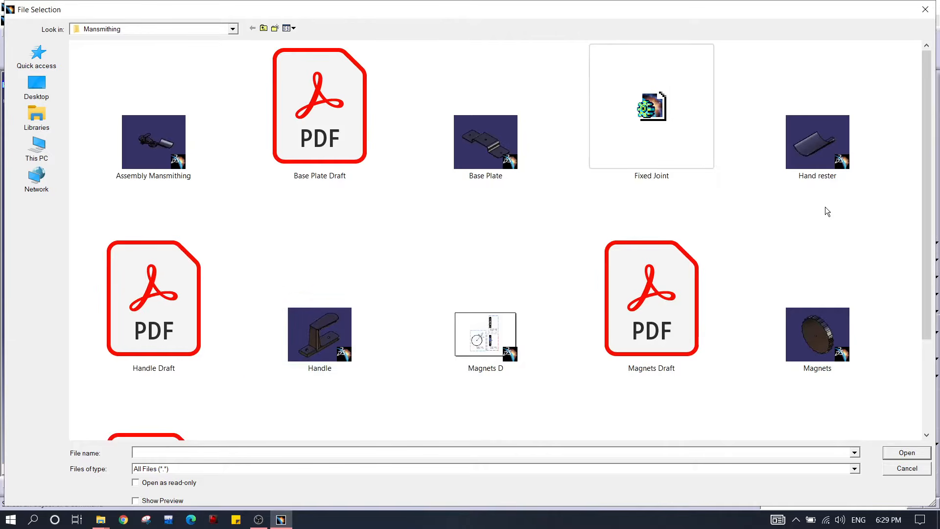
scroll(542, 220, down, 3)
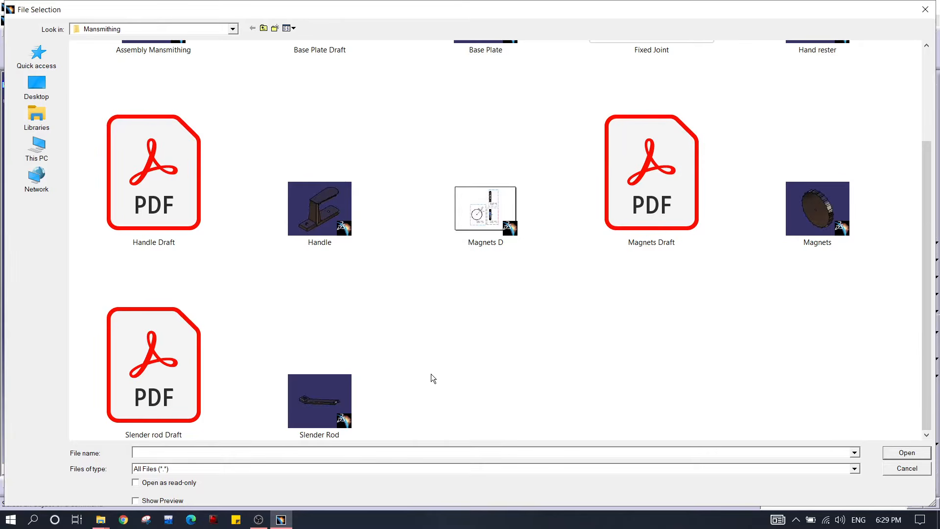
scroll(422, 362, up, 3)
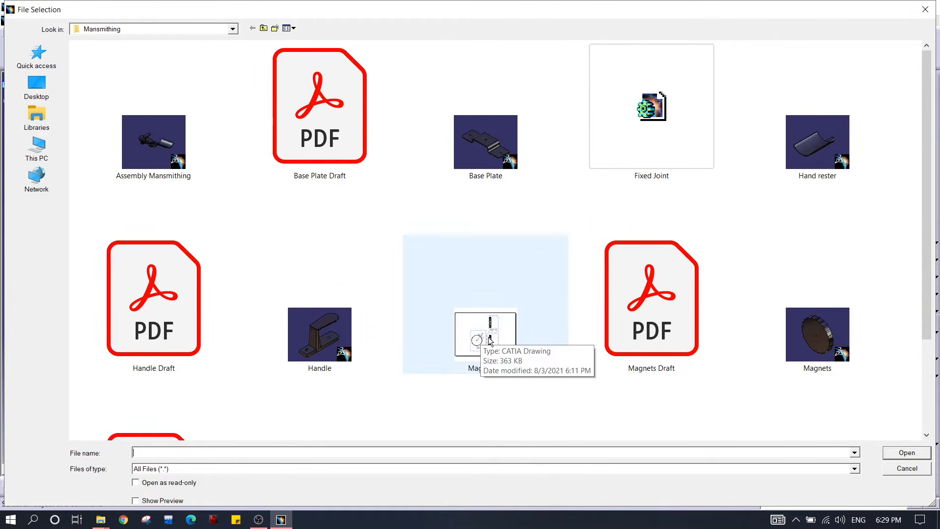
scroll(490, 342, down, 3)
click(513, 235)
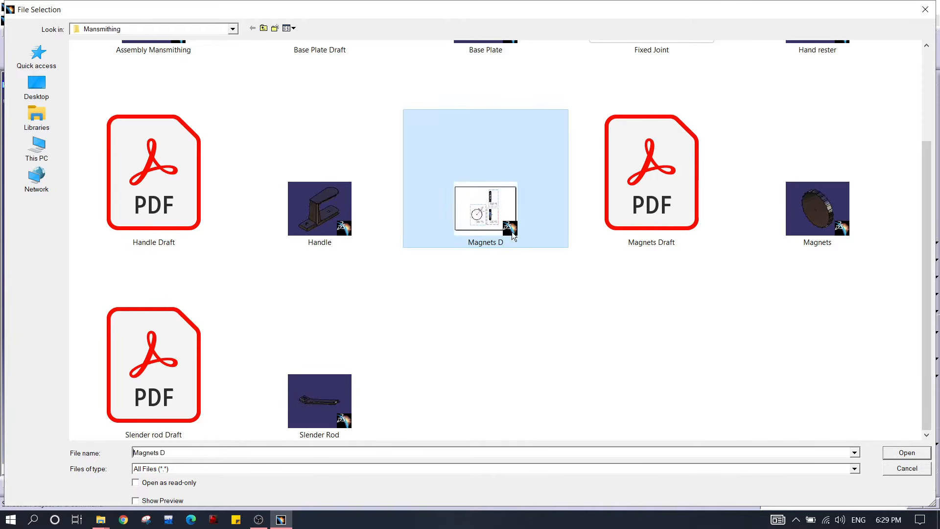
key(Up)
key(Right)
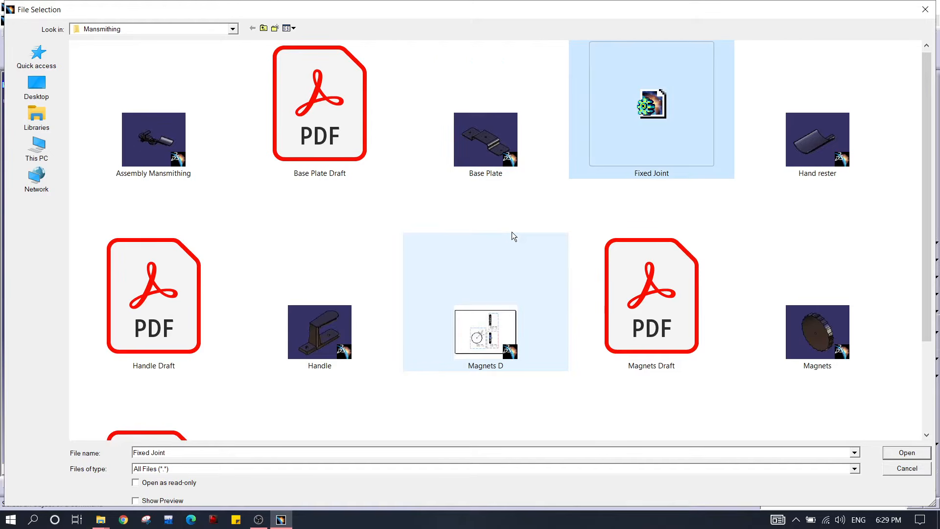
key(Left)
key(Left)
key(Right)
key(Right)
key(Right)
key(Return)
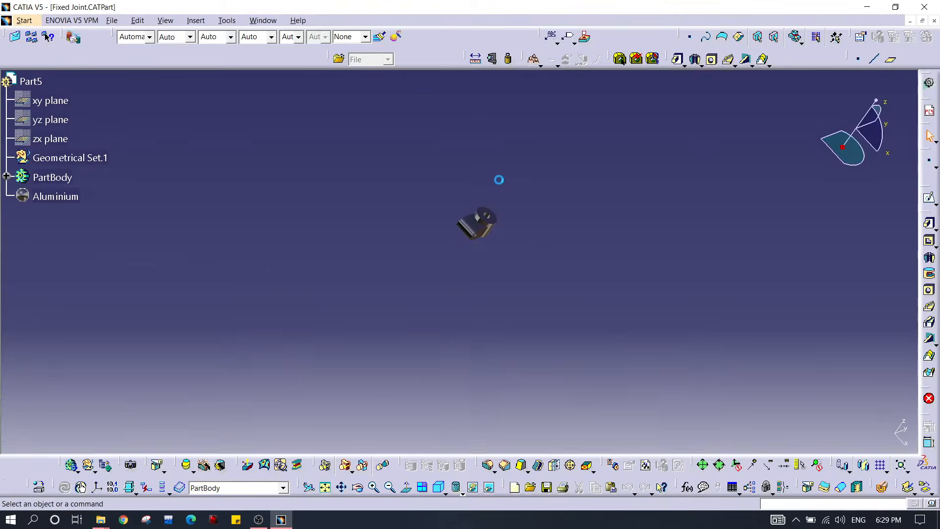
- Create a new drawing of the Fixed Joint part in the Drafting workbench with front, bottom and right views
middle_drag(518, 246, 532, 221)
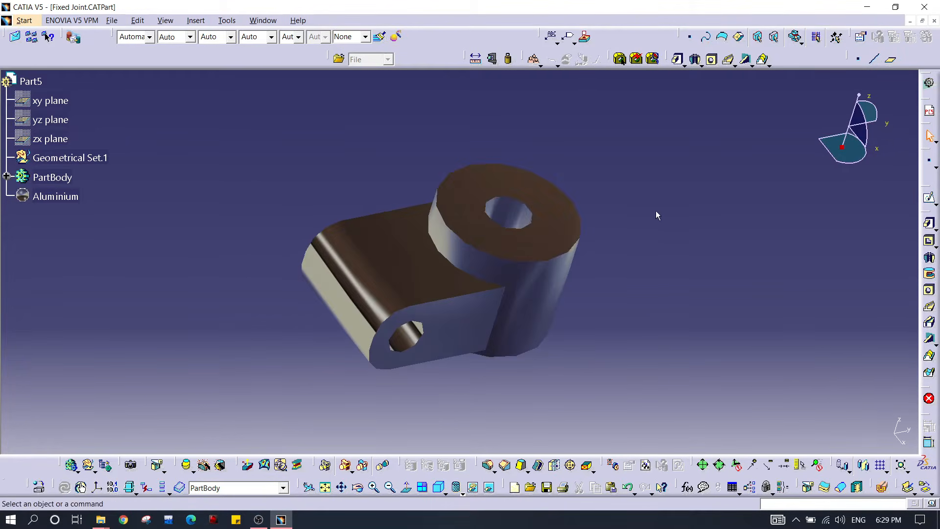
click(24, 20)
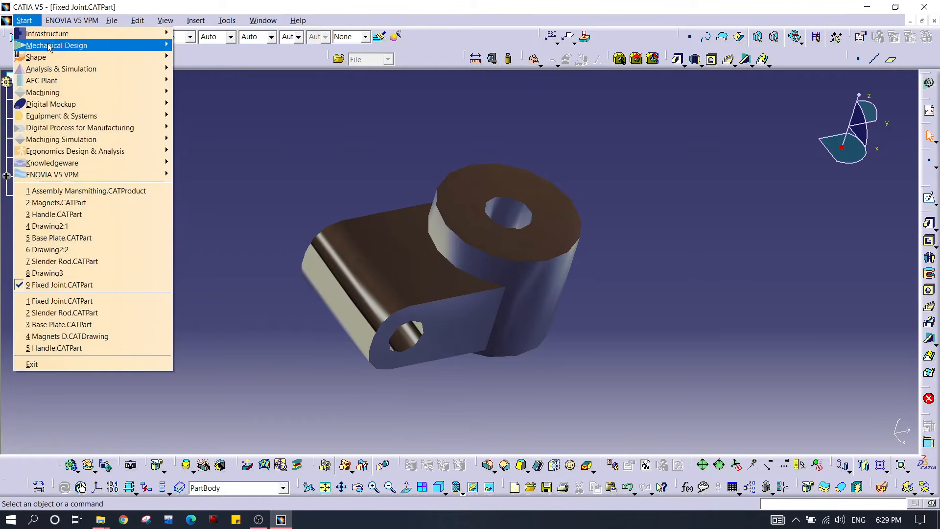
mouse_move(49, 45)
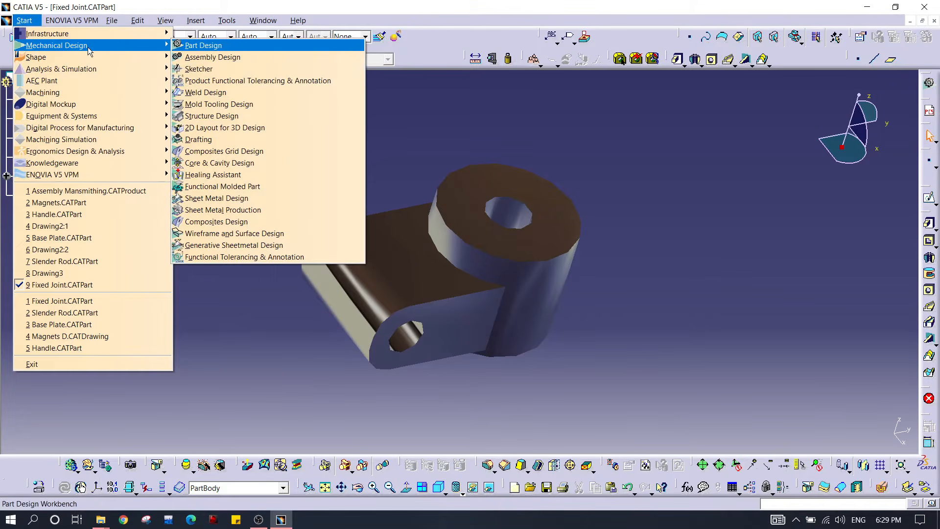
click(269, 140)
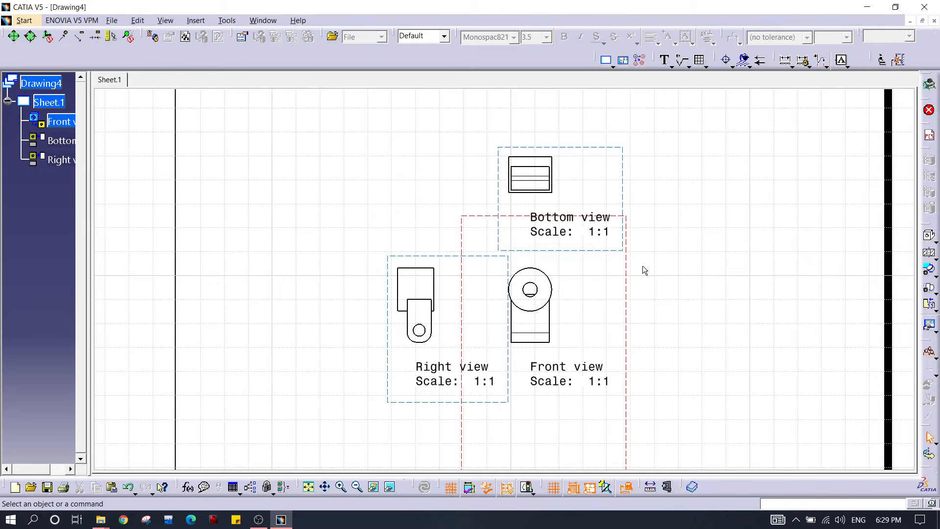
- Spread the views on the sheet: bottom view farther above the front view, front view toward the lower right, right view farther left
mouse_move(643, 270)
middle_down()
mouse_move(638, 295)
mouse_move(629, 237)
mouse_move(634, 265)
middle_up()
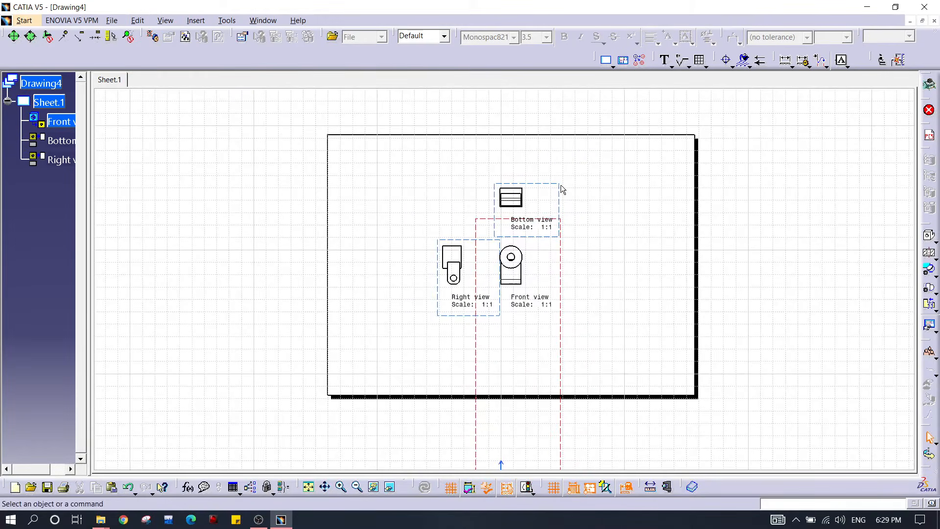
drag(561, 184, 559, 159)
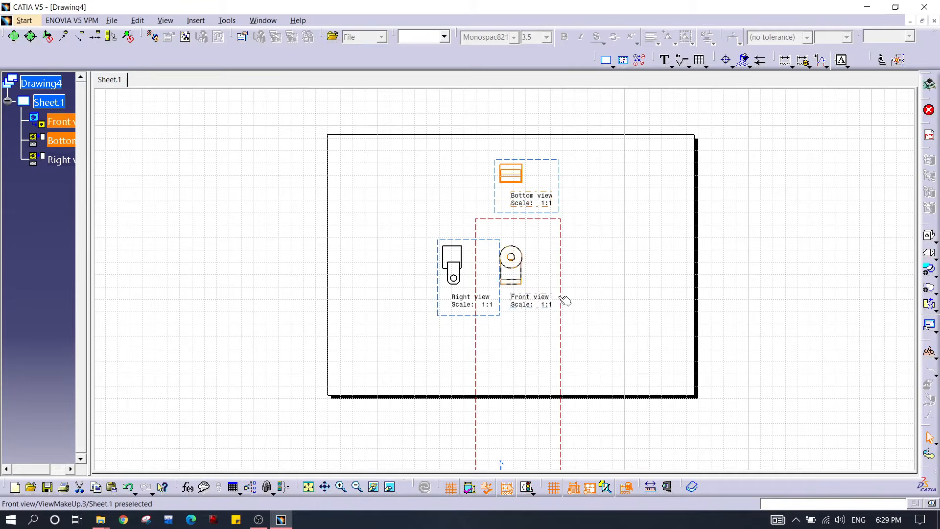
drag(561, 292, 617, 313)
ctrl+middle_drag(636, 319, 635, 283)
click(491, 316)
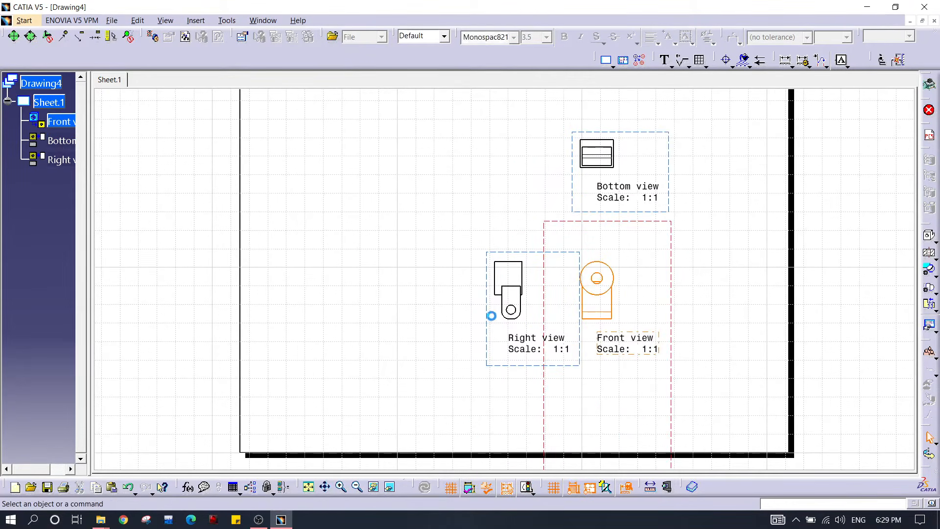
drag(489, 321, 440, 321)
click(467, 224)
- Insert an isometric view of the Fixed Joint part in the upper-left area of the sheet, using a tilted part orientation as reference
middle_drag(582, 229, 532, 242)
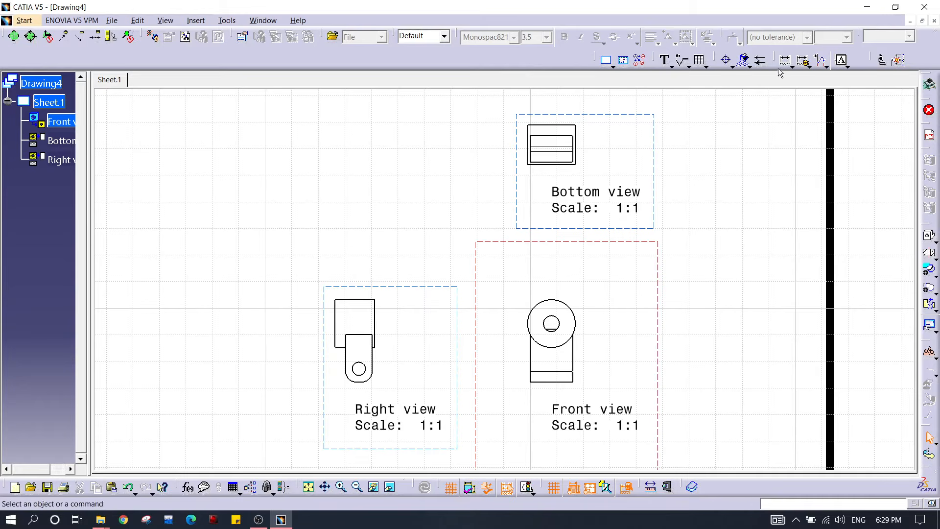
click(927, 239)
click(263, 20)
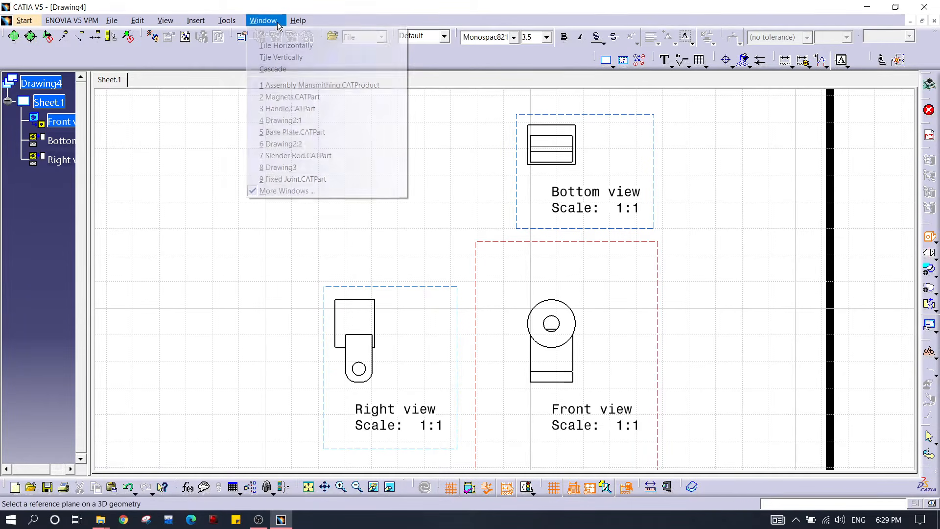
click(330, 183)
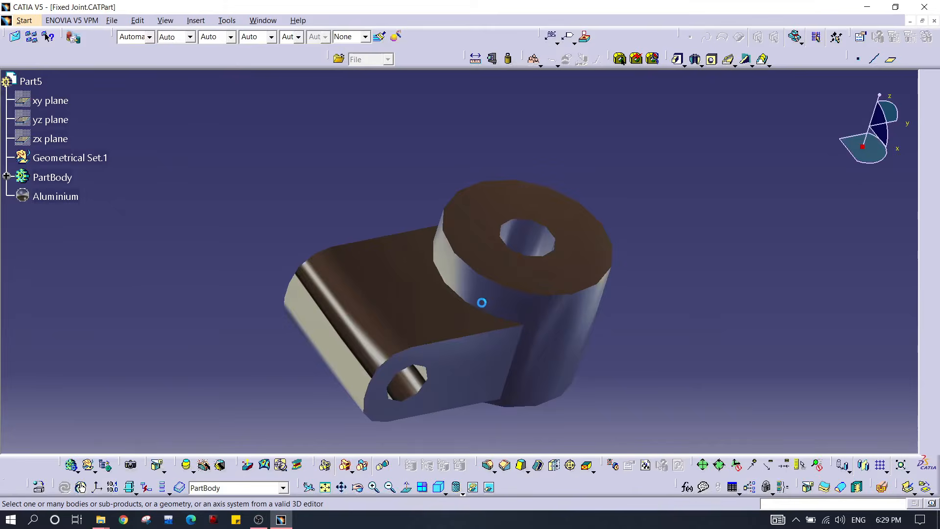
middle_drag(362, 286, 473, 293)
middle_drag(780, 409, 532, 313)
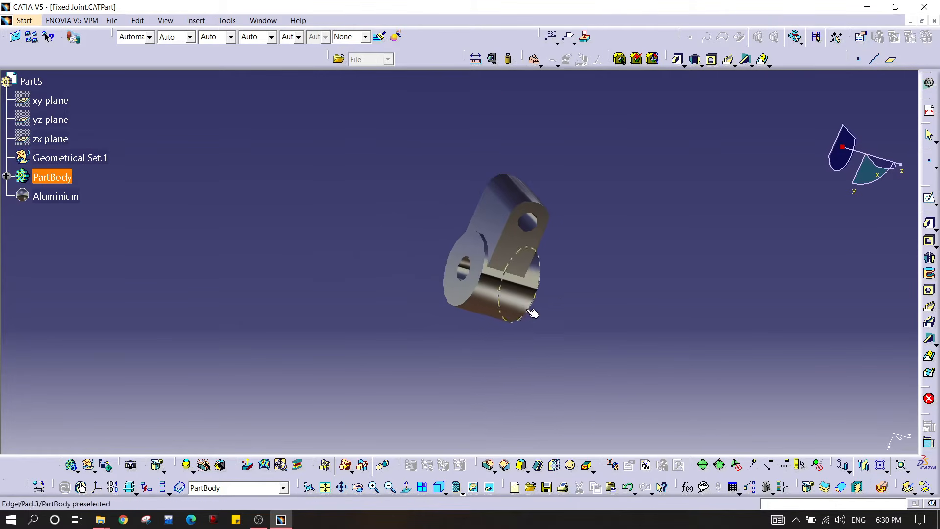
click(522, 310)
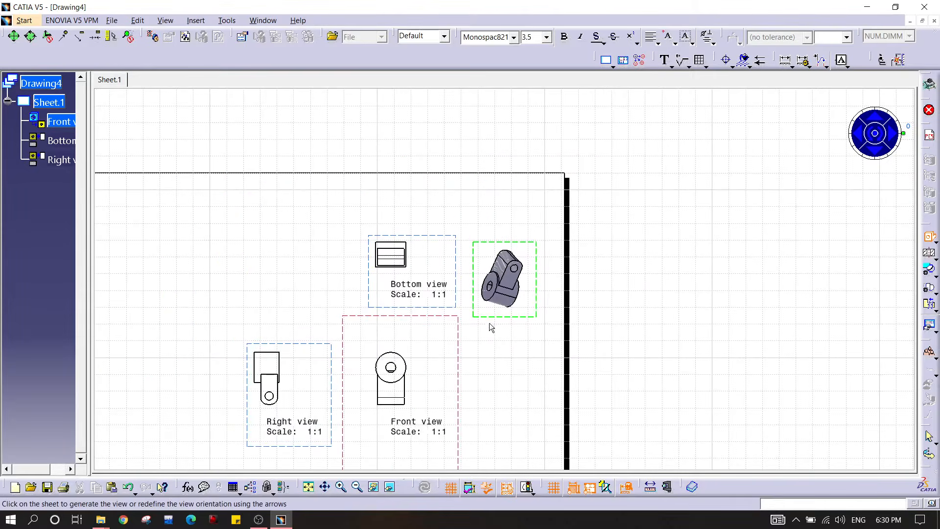
middle_drag(218, 295, 466, 314)
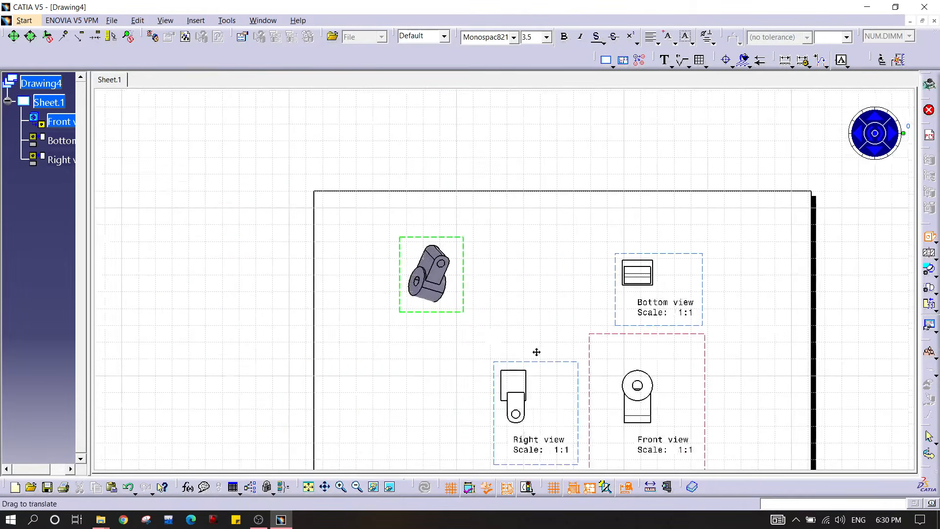
click(457, 315)
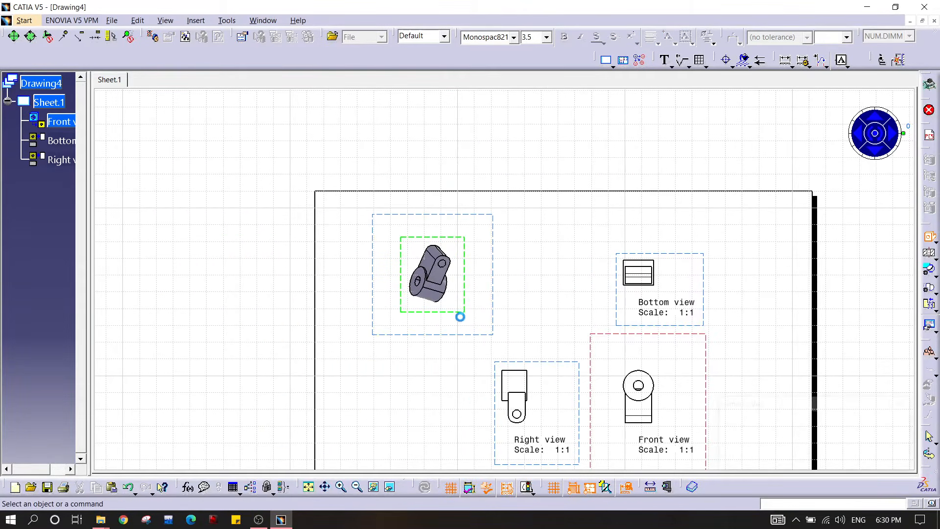
- Set the isometric view's scale to 2:1
right_click(493, 348)
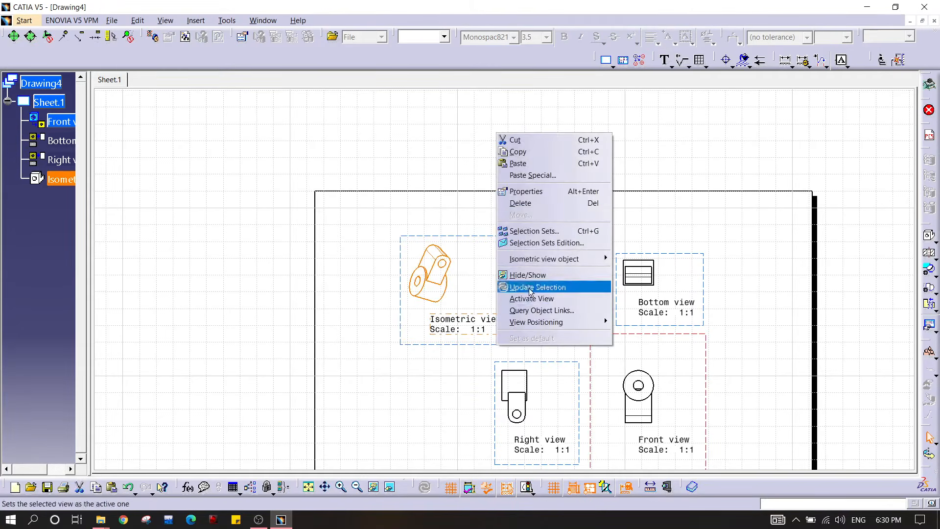
click(533, 191)
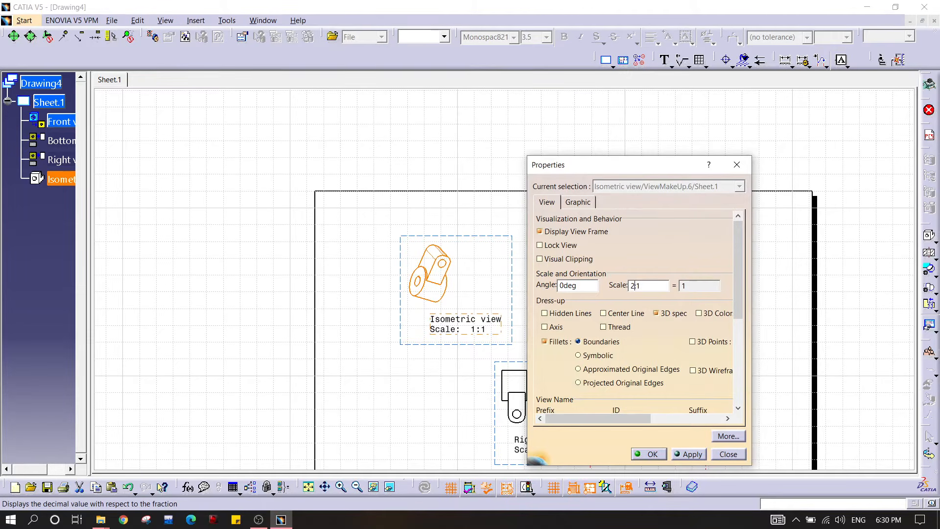
key(Return)
click(504, 258)
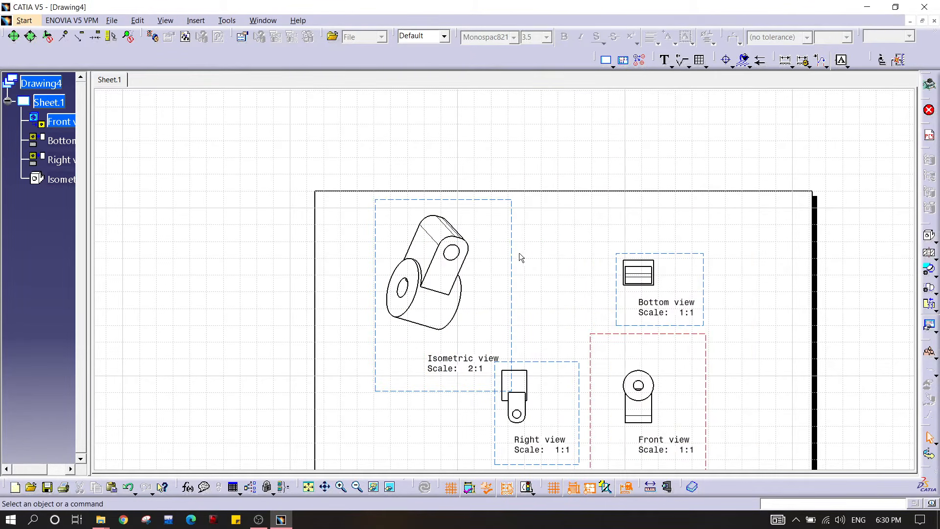
- Set the isometric view's generation mode to Raster and open the generation mode options
right_click(512, 234)
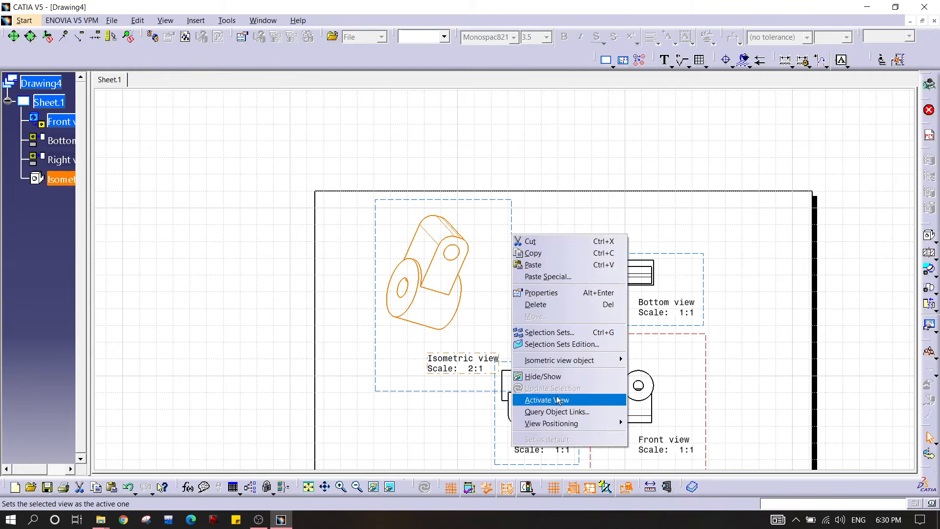
click(557, 292)
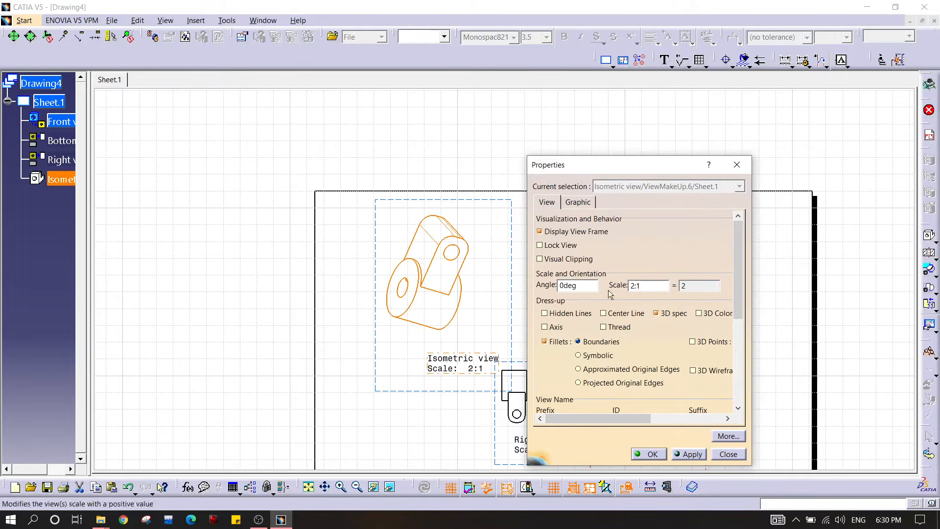
drag(739, 261, 835, 370)
click(704, 355)
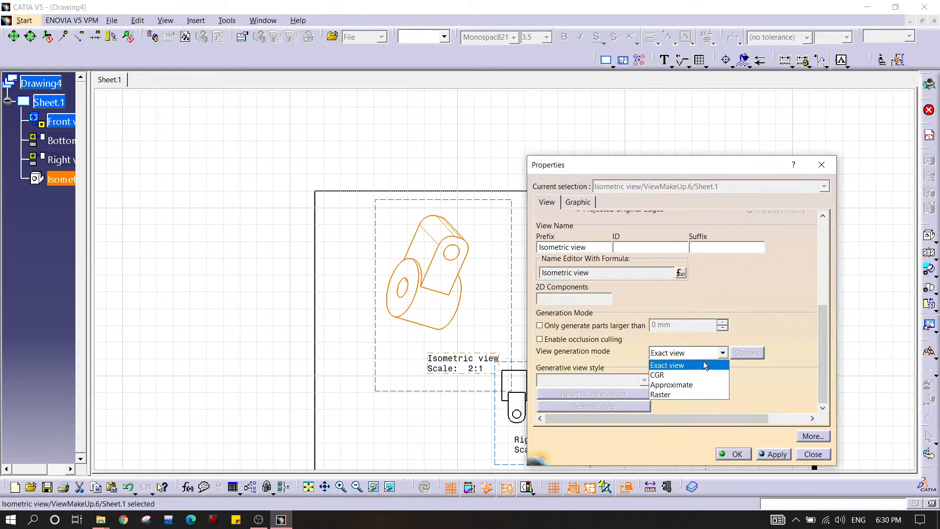
click(672, 386)
click(678, 351)
click(675, 395)
click(747, 354)
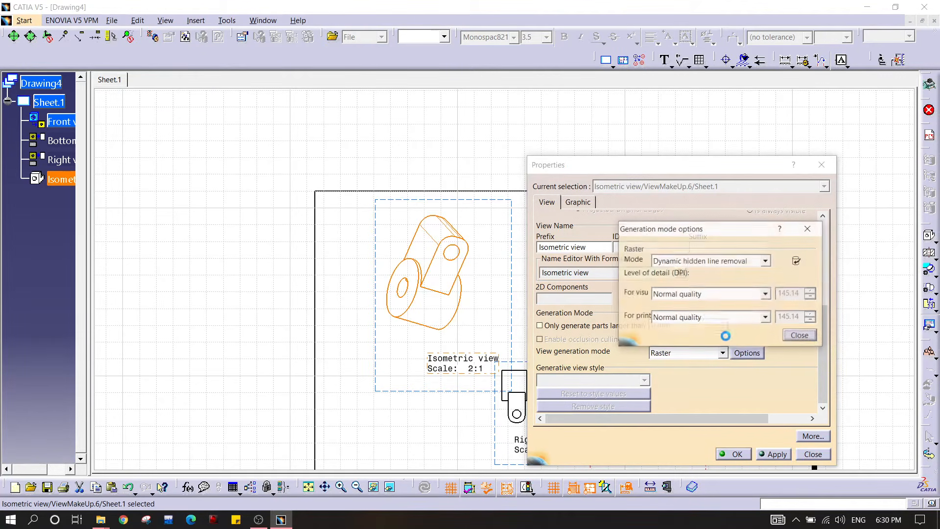
- Set the raster level of detail to High quality for both visualization and print
click(700, 294)
click(698, 328)
click(709, 316)
click(695, 345)
- Set the raster mode to Shading with edges, no light source, and apply it to the isometric view
click(728, 262)
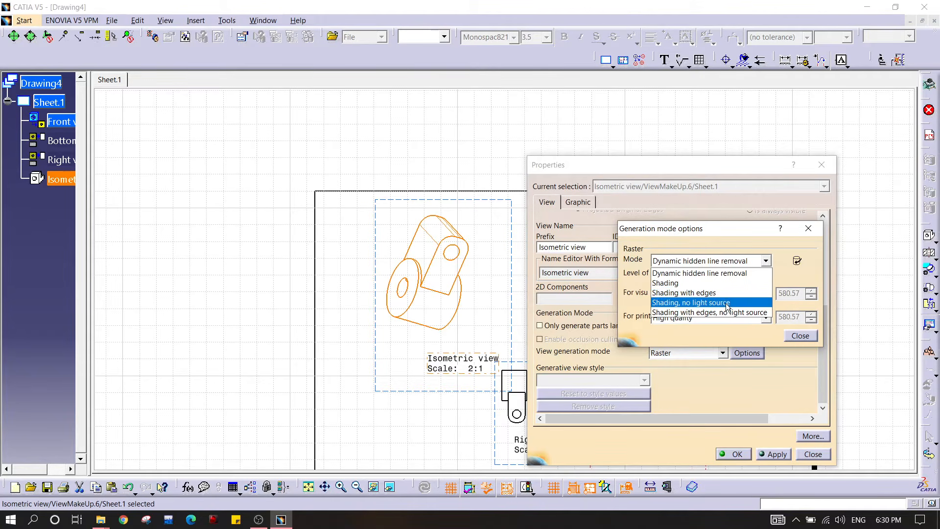
click(727, 303)
click(727, 260)
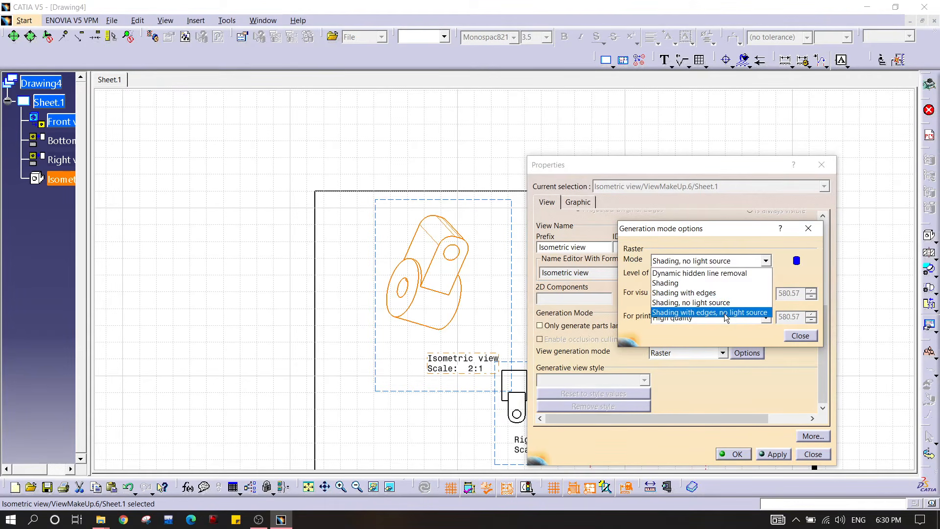
click(726, 313)
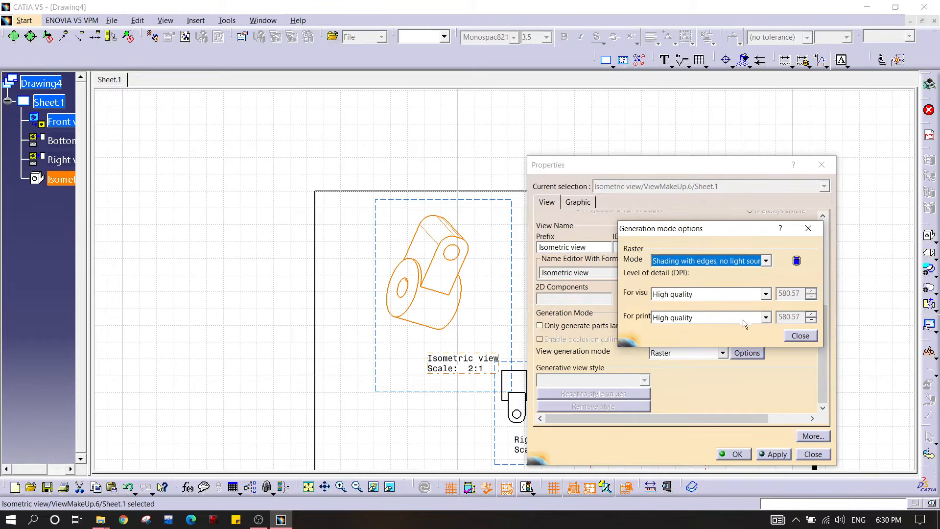
click(795, 336)
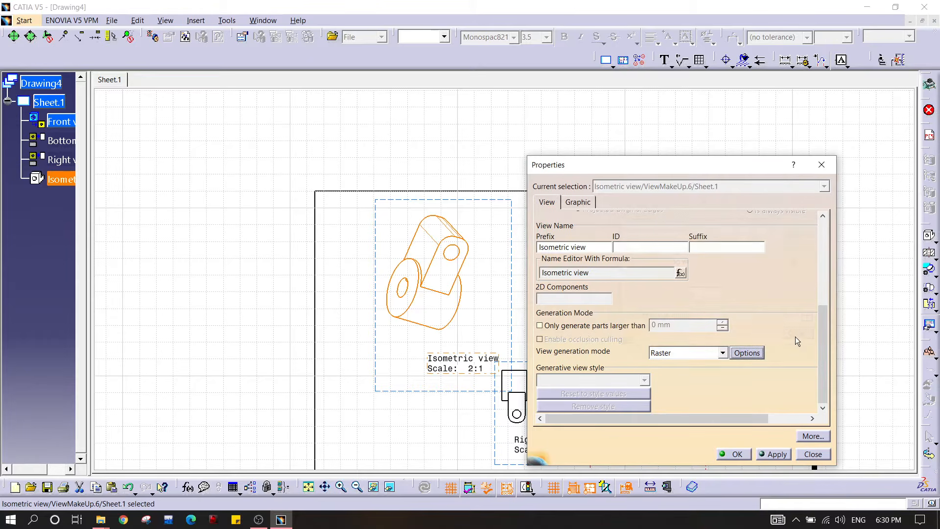
click(773, 453)
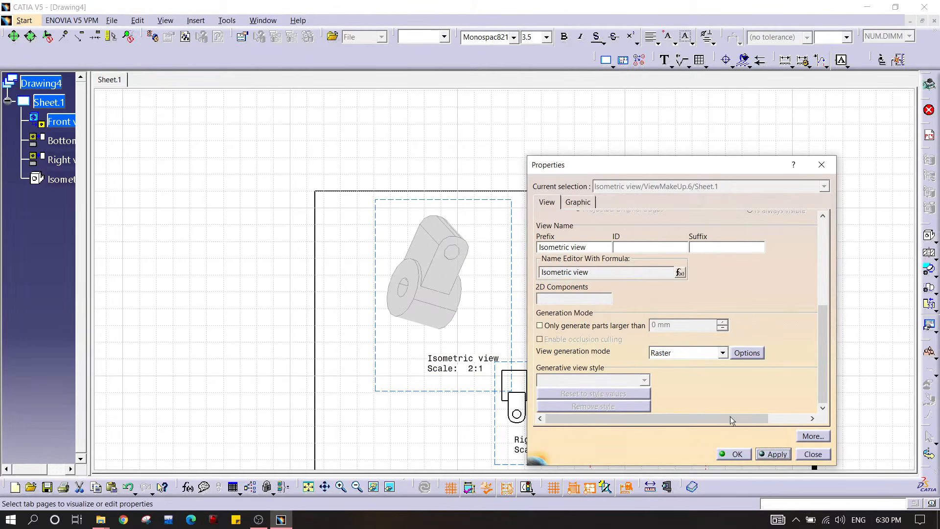
- Set the isometric view's raster mode to Shading with edges, apply it, and close the view properties
click(748, 354)
click(725, 260)
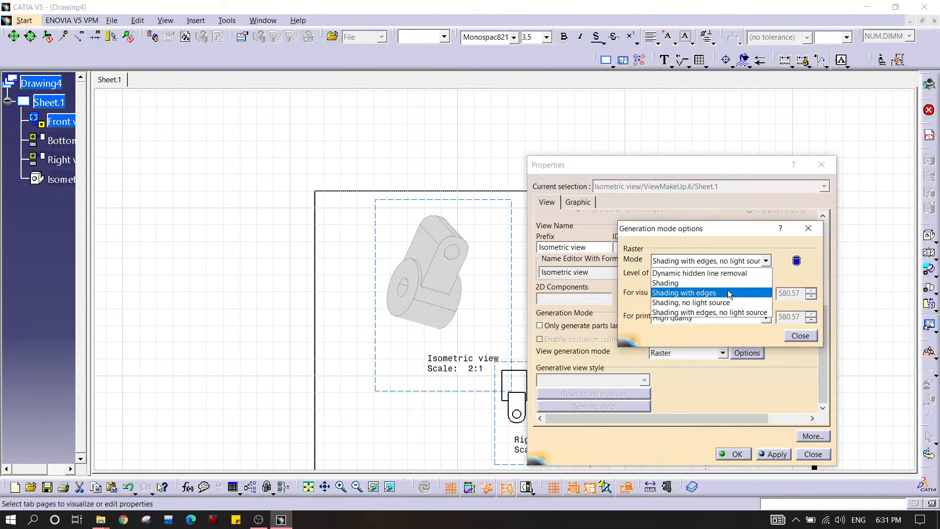
click(728, 293)
click(798, 336)
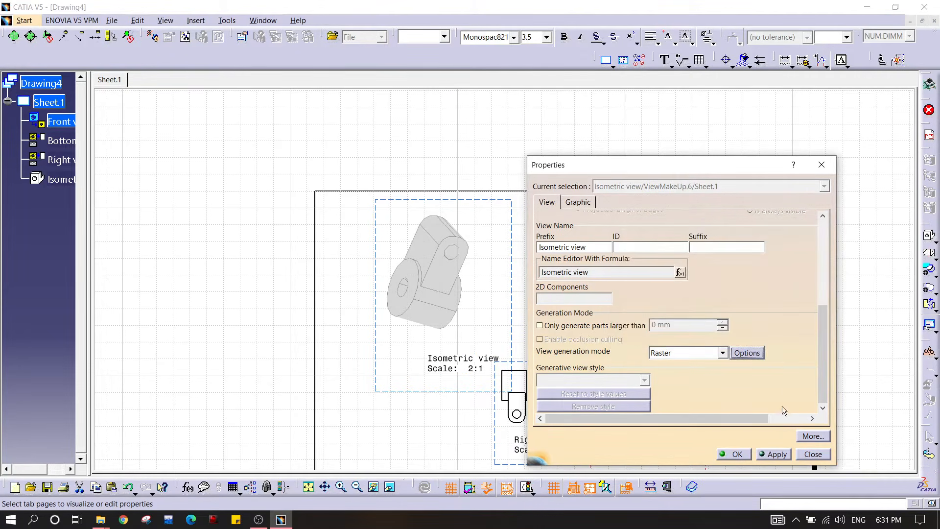
click(775, 454)
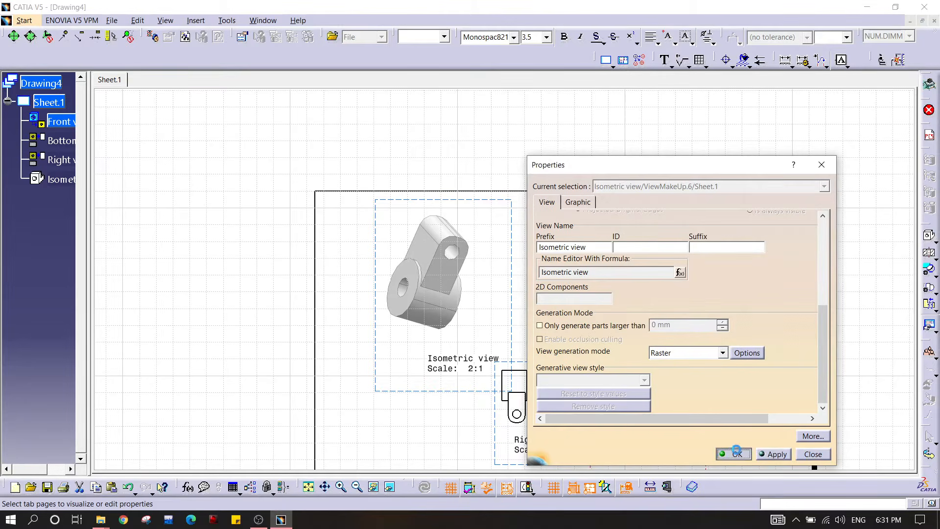
click(738, 455)
- Add radius dimensions to the outer circle and the inner hole in the front view
mouse_move(539, 323)
middle_down()
mouse_move(539, 237)
mouse_move(544, 387)
mouse_move(546, 245)
mouse_move(480, 206)
mouse_move(483, 189)
mouse_move(472, 269)
mouse_move(576, 253)
mouse_move(549, 264)
mouse_move(550, 300)
middle_up()
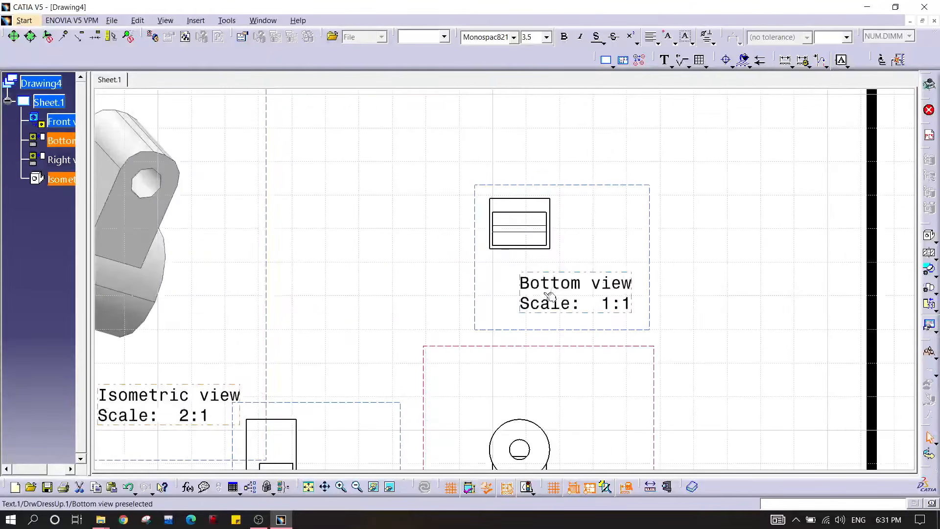
click(774, 301)
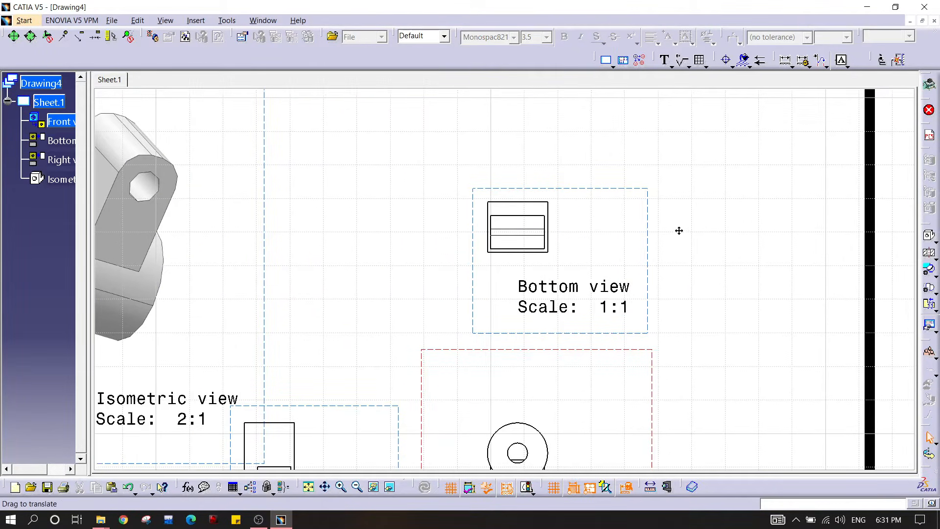
middle_drag(678, 229, 676, 196)
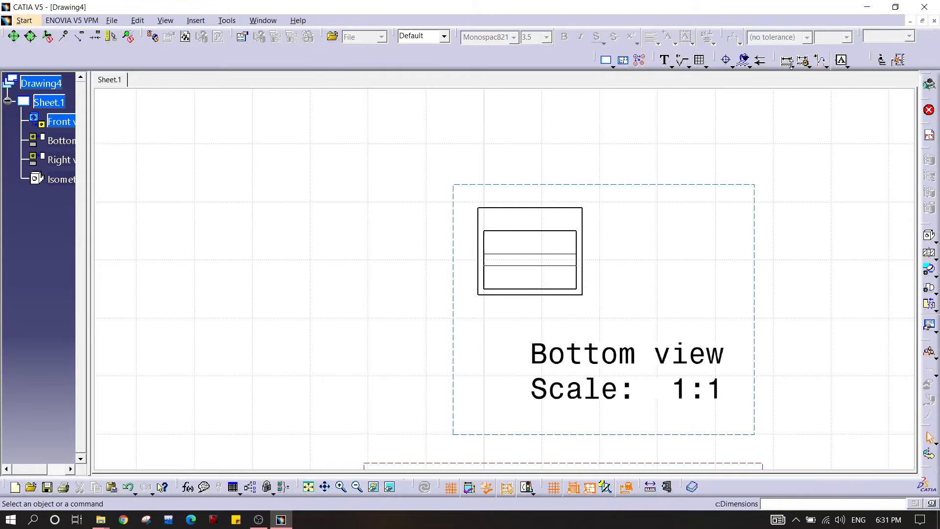
click(789, 65)
click(804, 183)
mouse_move(679, 239)
middle_down()
mouse_move(649, 192)
mouse_move(632, 211)
mouse_move(544, 156)
mouse_move(594, 196)
middle_up()
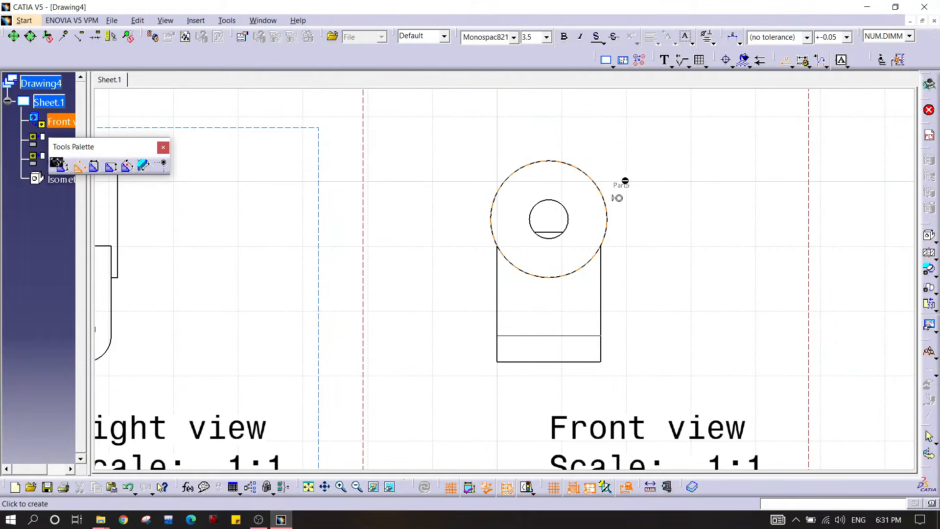
click(614, 195)
click(656, 172)
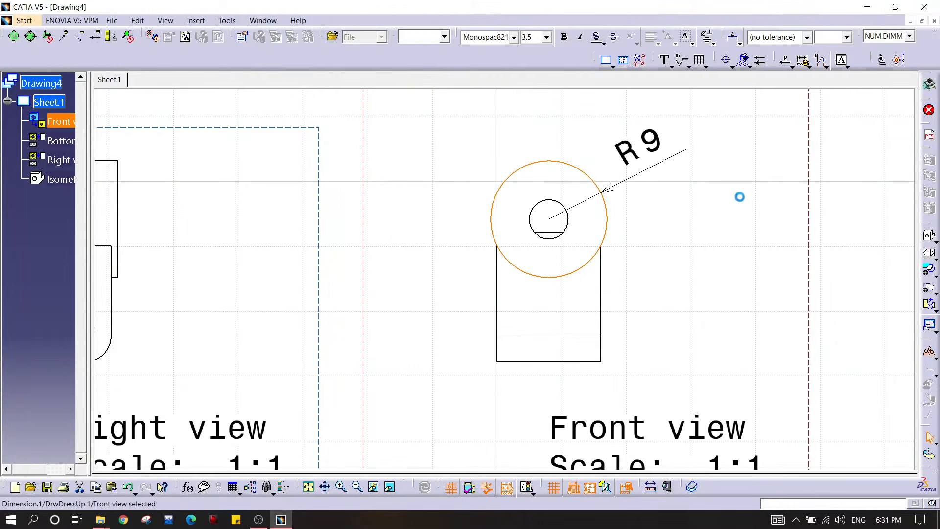
click(785, 61)
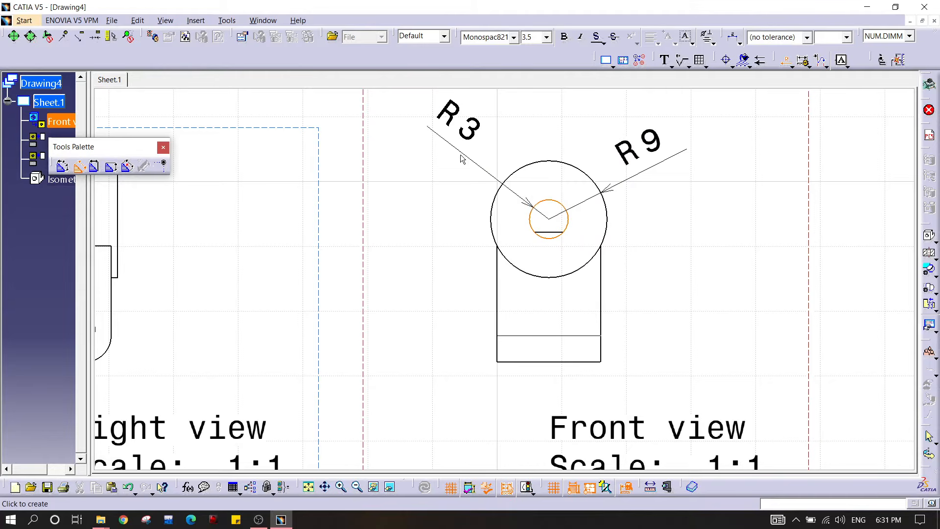
click(443, 158)
- Add radius dimensions to the hole and the lower rounded corner of the lug in the right view
mouse_move(507, 187)
middle_down()
mouse_move(470, 220)
mouse_move(538, 301)
mouse_move(537, 261)
middle_up()
mouse_move(766, 256)
middle_down()
mouse_move(493, 318)
mouse_move(493, 331)
middle_up()
mouse_move(315, 400)
middle_down()
mouse_move(504, 327)
mouse_move(397, 328)
mouse_move(788, 73)
middle_up()
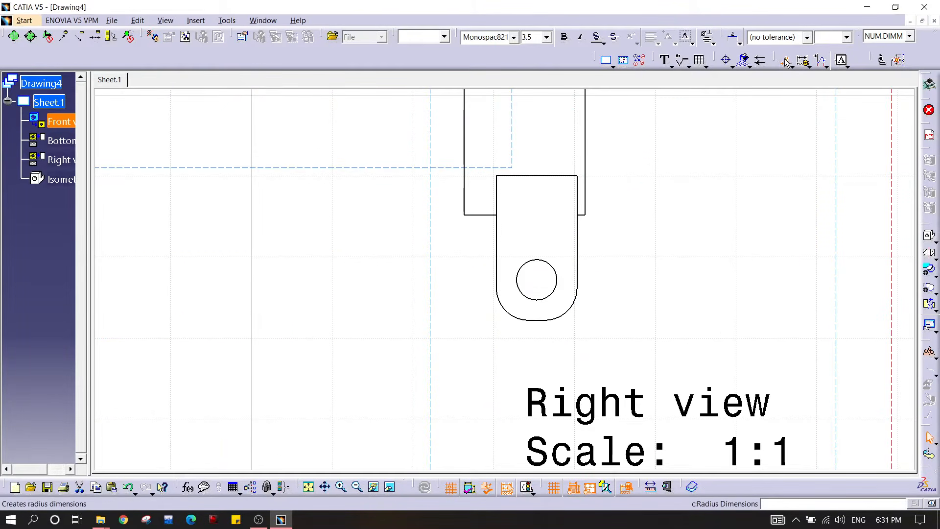
click(786, 61)
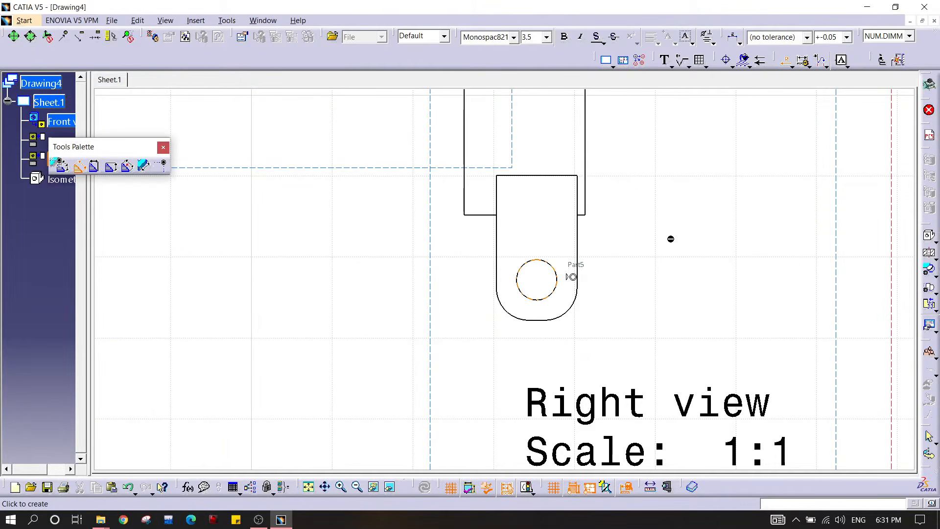
click(675, 235)
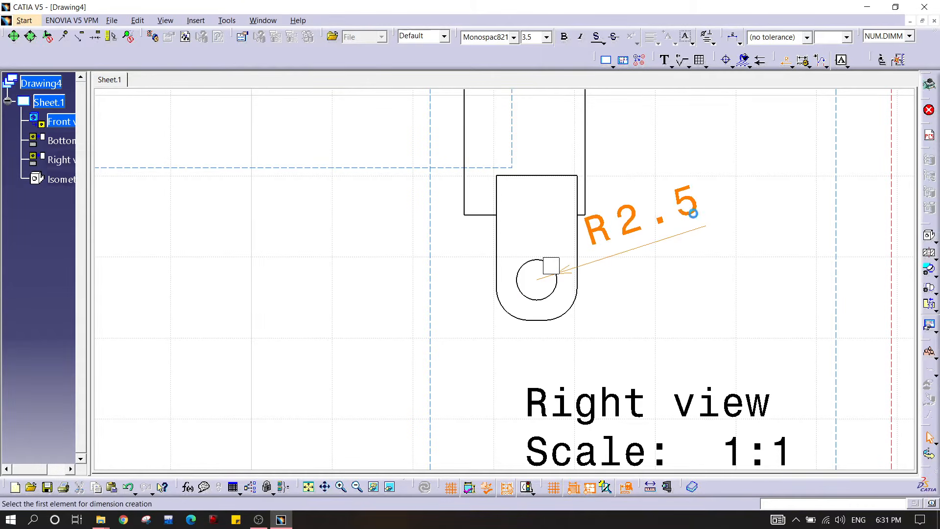
click(580, 314)
click(749, 329)
- Dimension the length of the lug's straight left edge in the right view
middle_drag(741, 290, 678, 216)
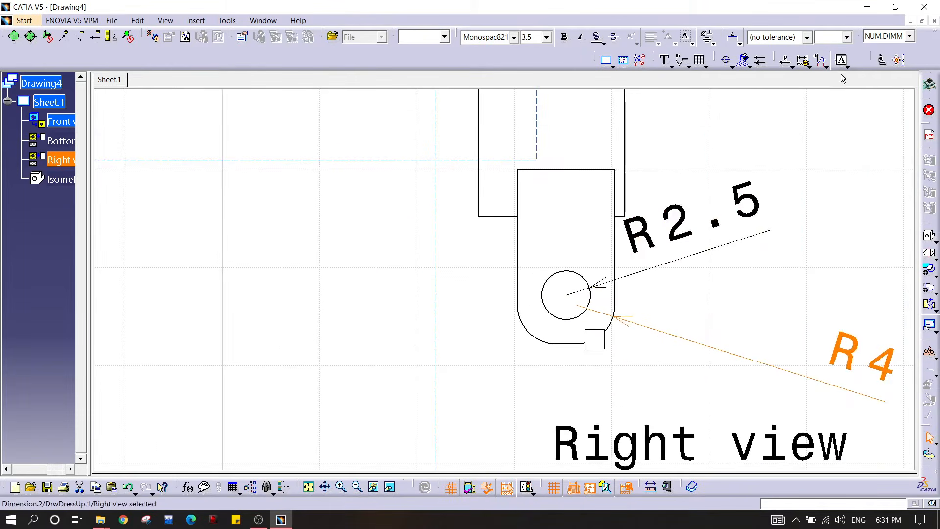
click(792, 67)
click(803, 98)
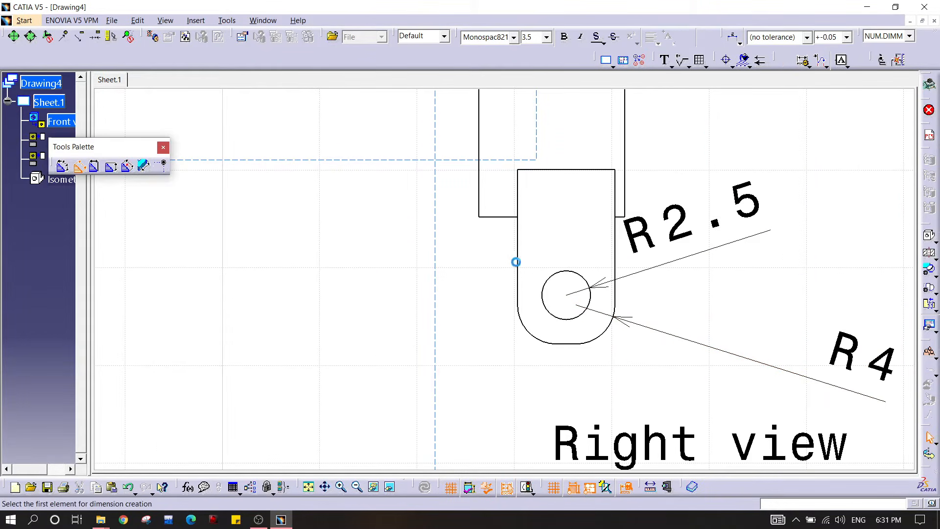
click(517, 236)
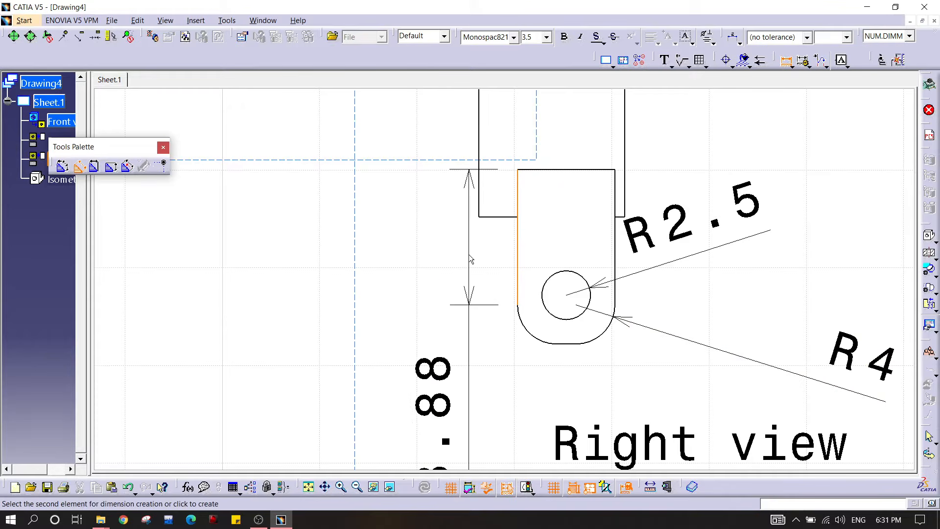
click(472, 261)
- Dimension the height and width of the outer rectangle in the bottom view
mouse_move(474, 272)
middle_down()
mouse_move(466, 203)
mouse_move(502, 296)
middle_up()
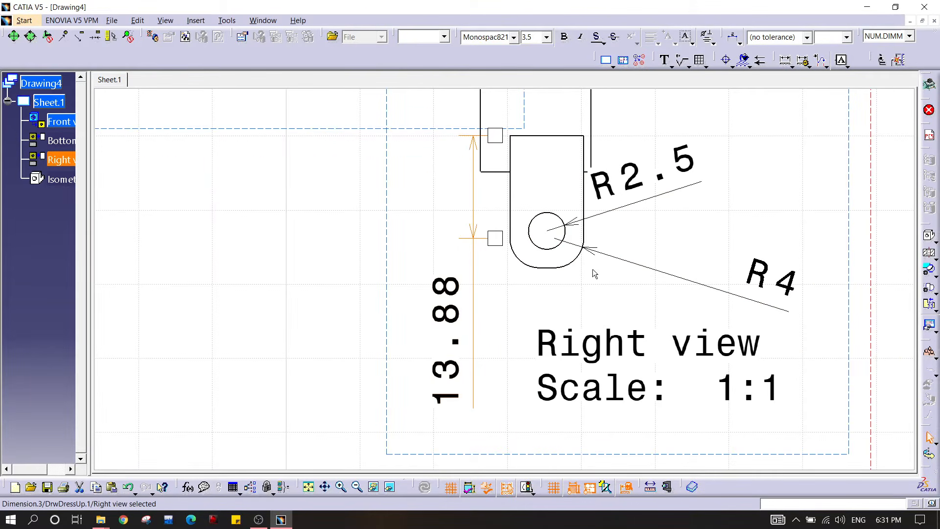
mouse_move(386, 241)
middle_down()
mouse_move(422, 331)
mouse_move(463, 296)
mouse_move(426, 241)
mouse_move(549, 238)
middle_up()
middle_drag(624, 260, 386, 264)
mouse_move(590, 235)
middle_down()
mouse_move(467, 283)
mouse_move(475, 338)
mouse_move(486, 312)
middle_up()
mouse_move(520, 257)
middle_down()
mouse_move(523, 299)
mouse_move(539, 279)
mouse_move(515, 261)
middle_up()
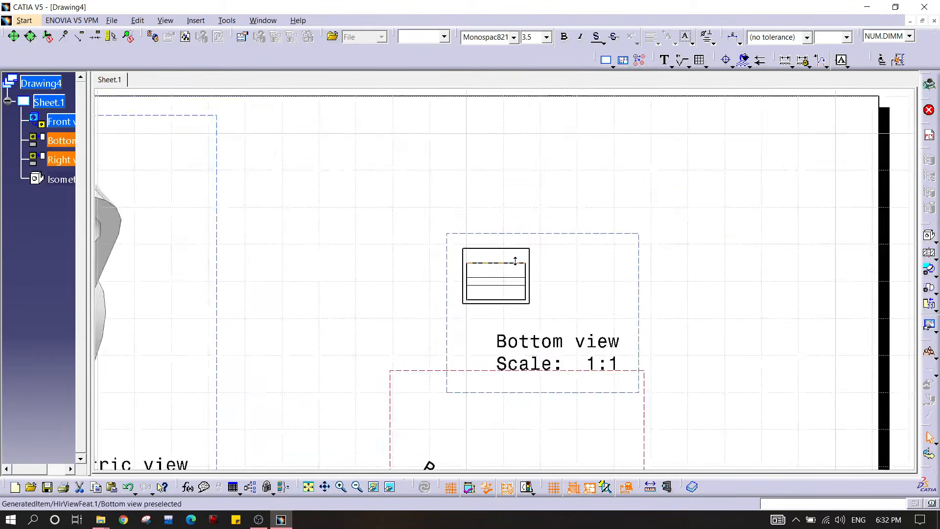
click(785, 59)
click(552, 247)
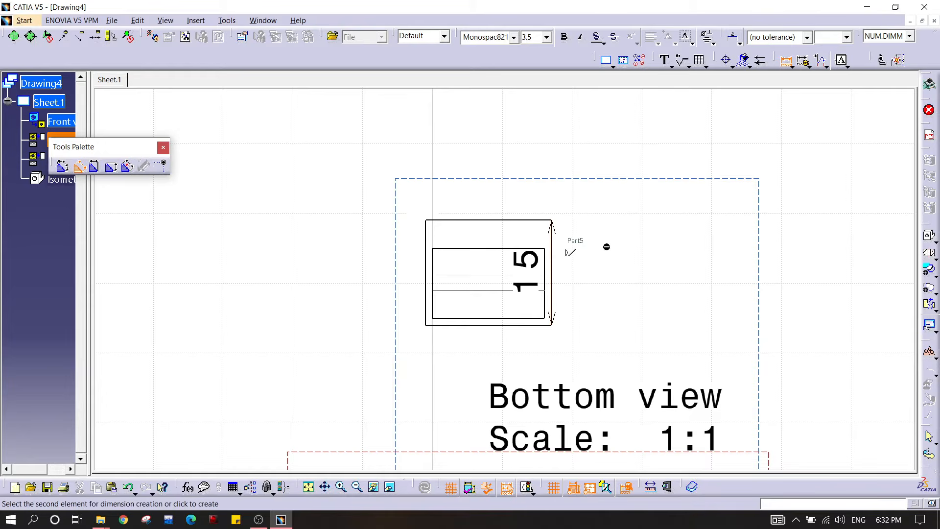
click(636, 252)
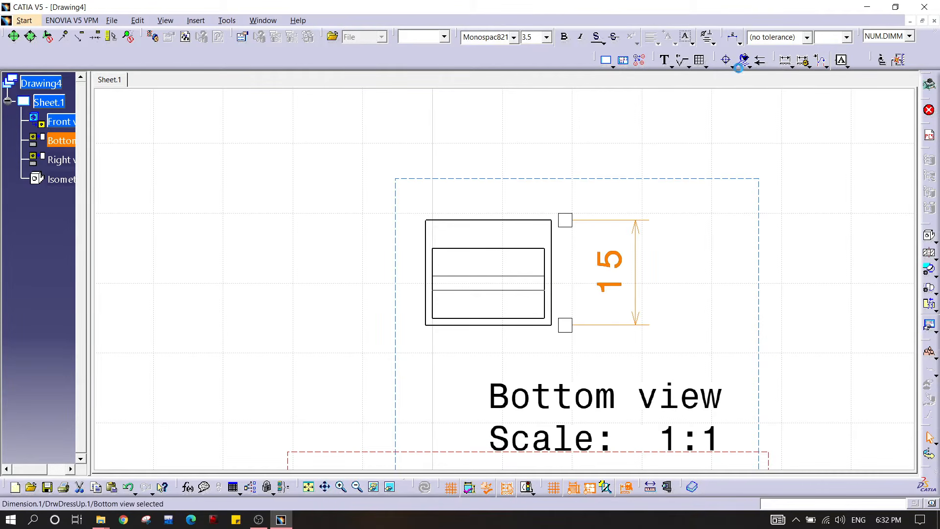
click(783, 63)
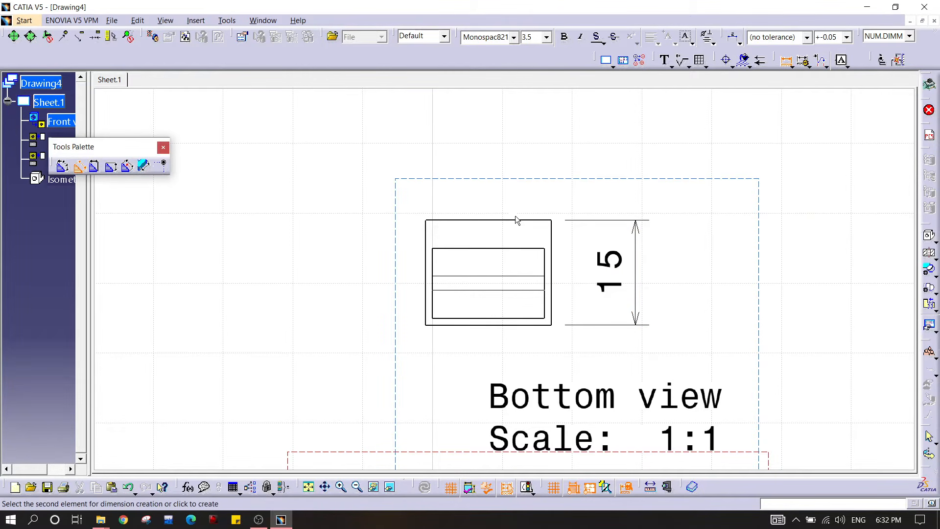
click(510, 178)
- Dimension the vertical distance from the circle's centre to the bottom edge in the front view
mouse_move(636, 157)
middle_down()
mouse_move(629, 212)
mouse_move(453, 339)
mouse_move(460, 160)
middle_up()
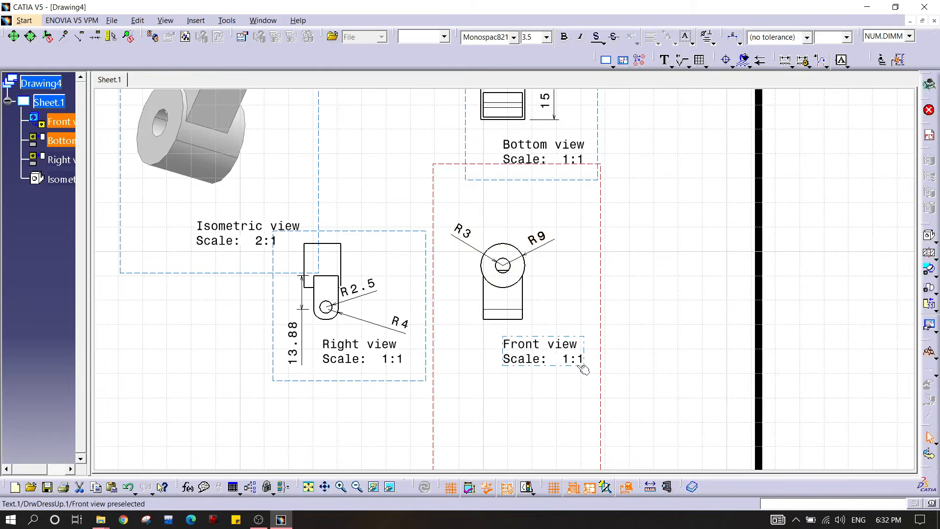
mouse_move(575, 365)
middle_down()
mouse_move(571, 382)
mouse_move(574, 319)
mouse_move(592, 298)
middle_up()
click(785, 62)
click(790, 70)
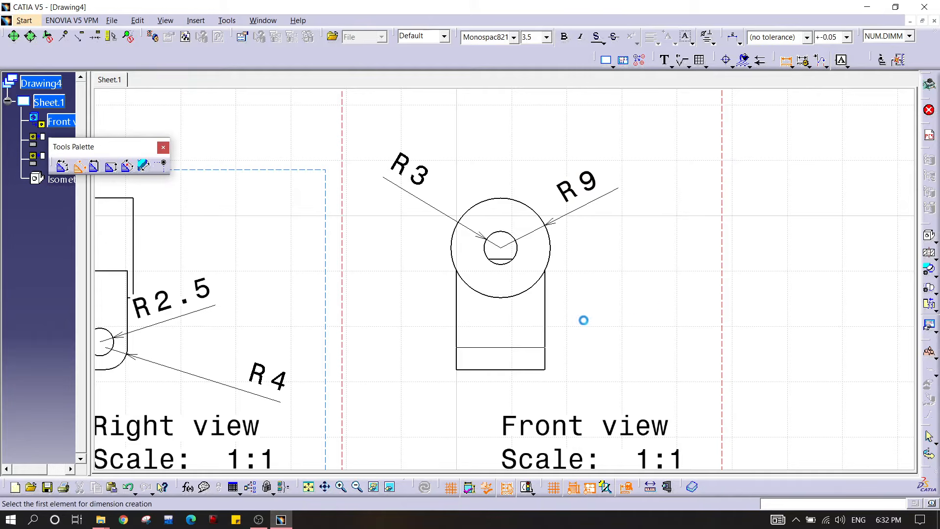
click(541, 376)
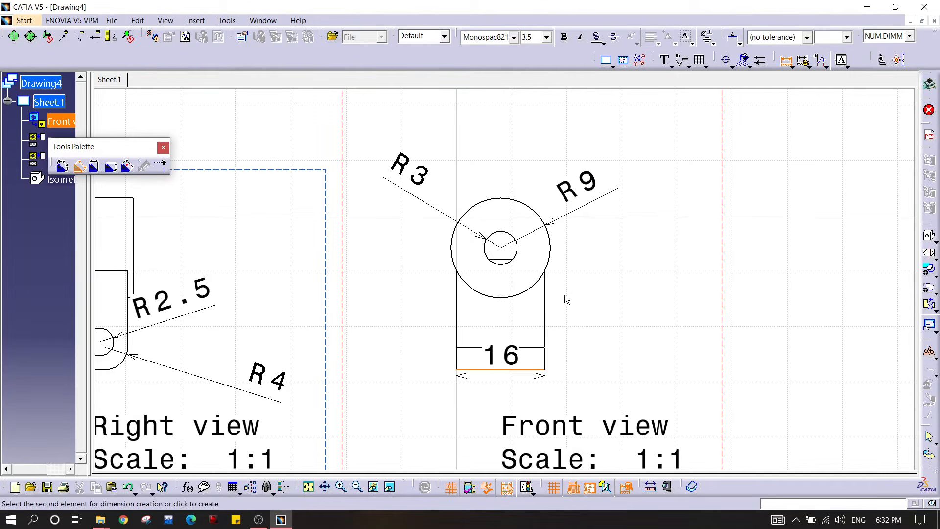
click(548, 274)
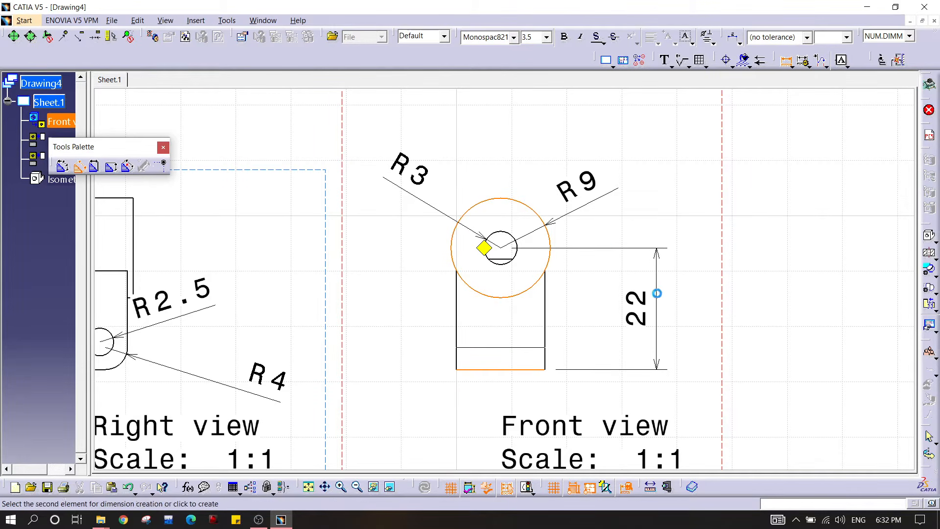
click(657, 292)
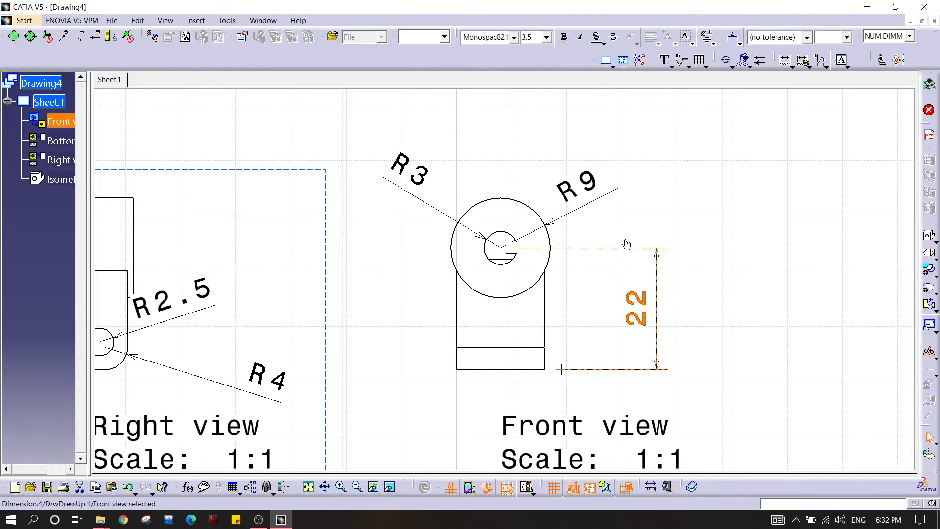
- Dimension the front view's left side edge between the outer circle and the thin horizontal line
click(785, 60)
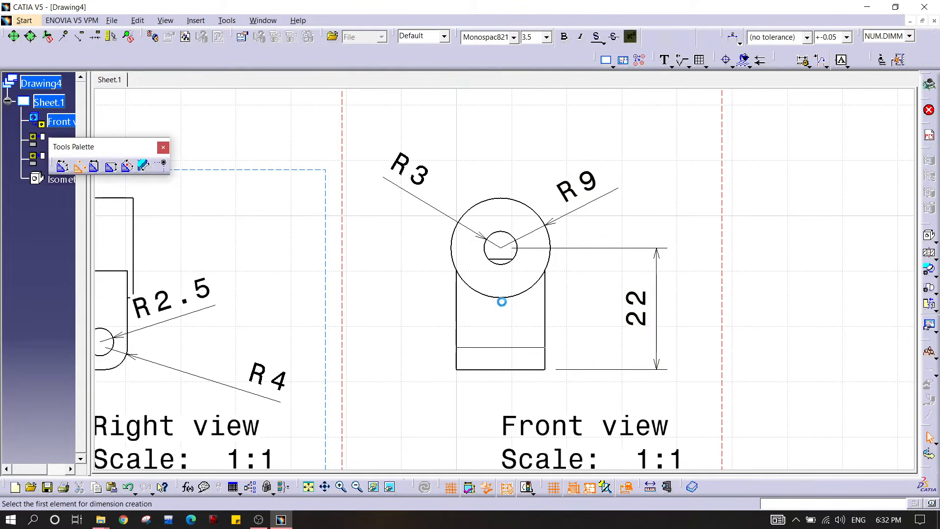
click(453, 300)
click(413, 295)
middle_drag(466, 354, 468, 298)
click(495, 337)
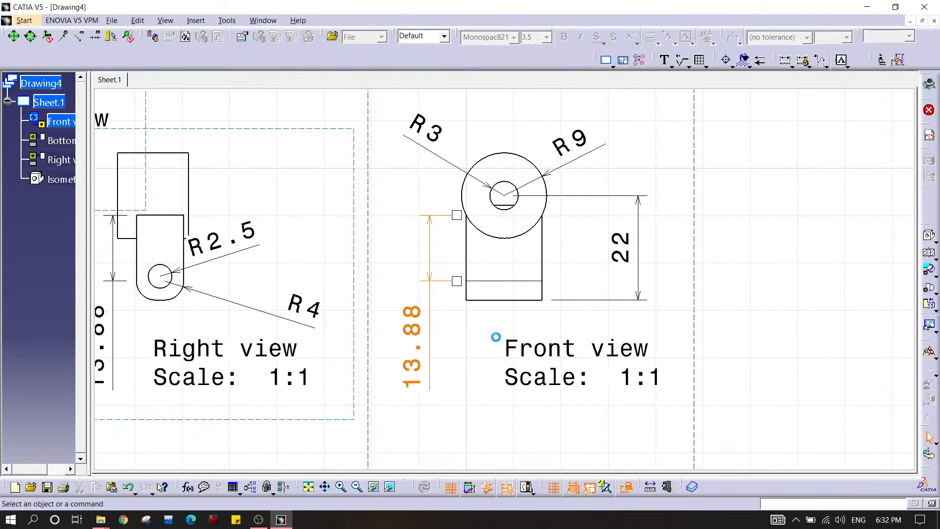
- Dimension the short left edge segment between the thin horizontal line and the bottom edge in the front view
middle_drag(572, 307, 583, 249)
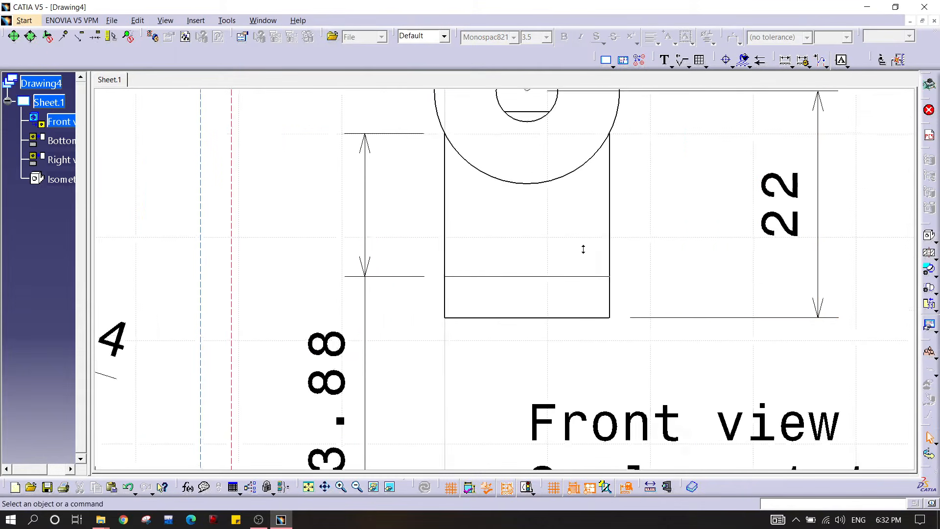
click(785, 60)
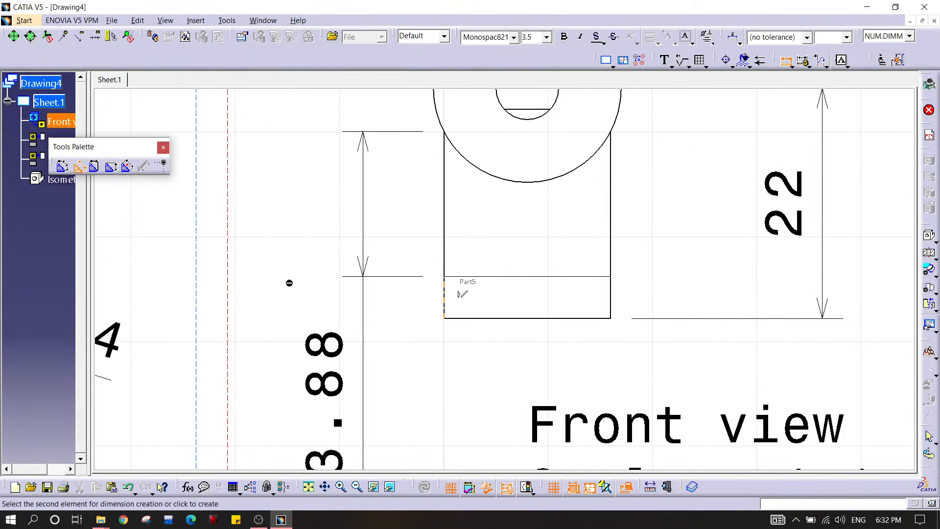
click(281, 279)
middle_drag(452, 333, 446, 308)
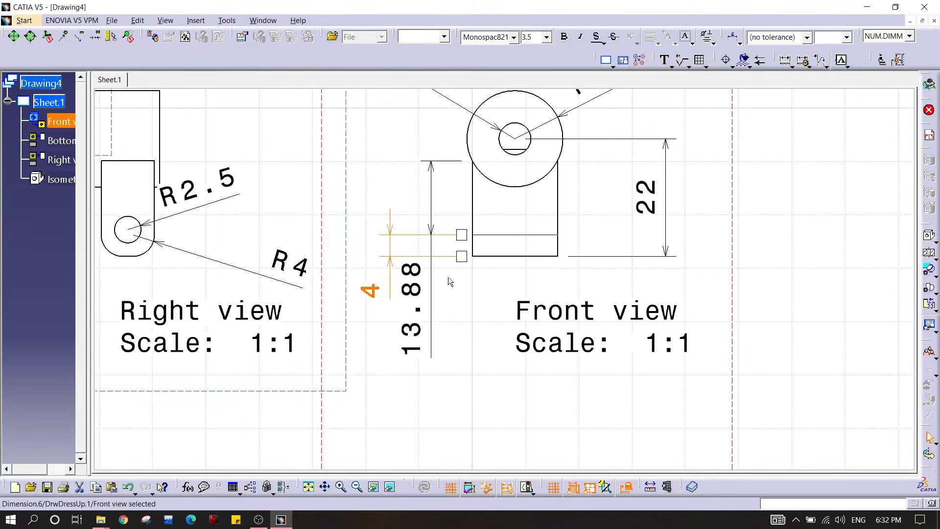
click(476, 270)
- Move the shaded isometric view slightly right and down on the sheet
middle_drag(478, 269, 495, 384)
mouse_move(539, 287)
middle_down()
mouse_move(539, 336)
mouse_move(555, 247)
mouse_move(419, 201)
middle_up()
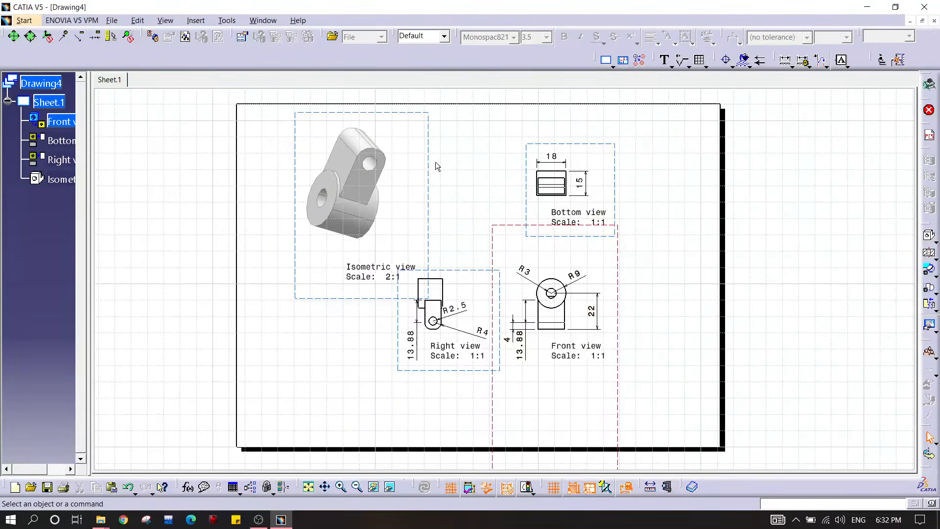
drag(457, 166, 455, 164)
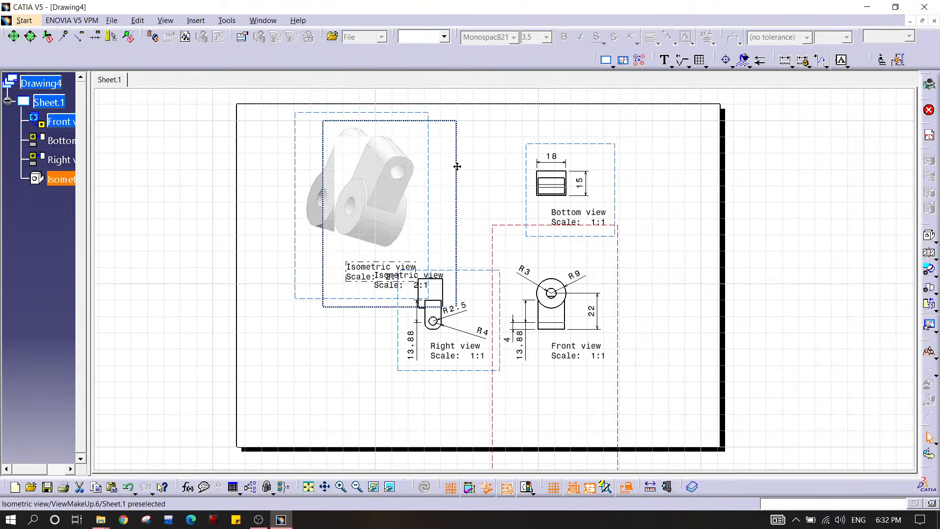
- Save the drawing as a PDF named Fixed Joint Draft in the Mansmithing folder
click(112, 20)
click(128, 97)
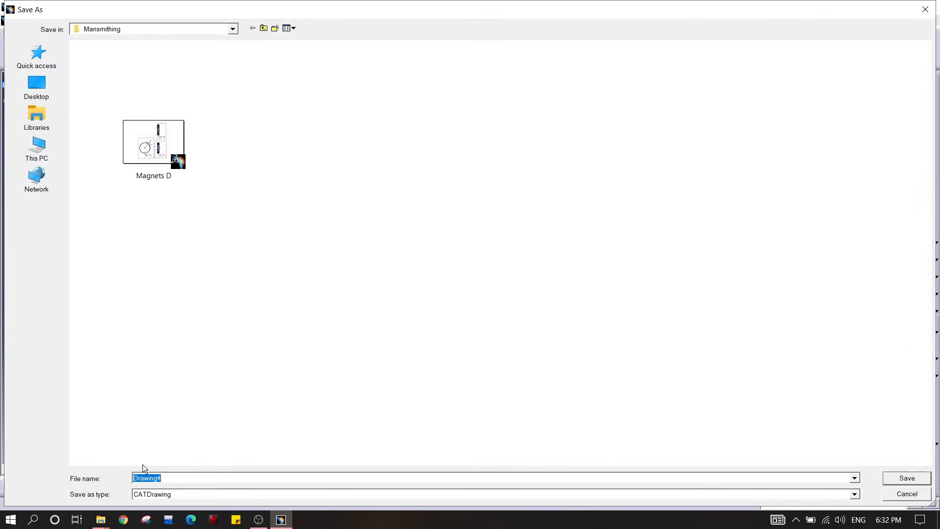
text(Fixed)
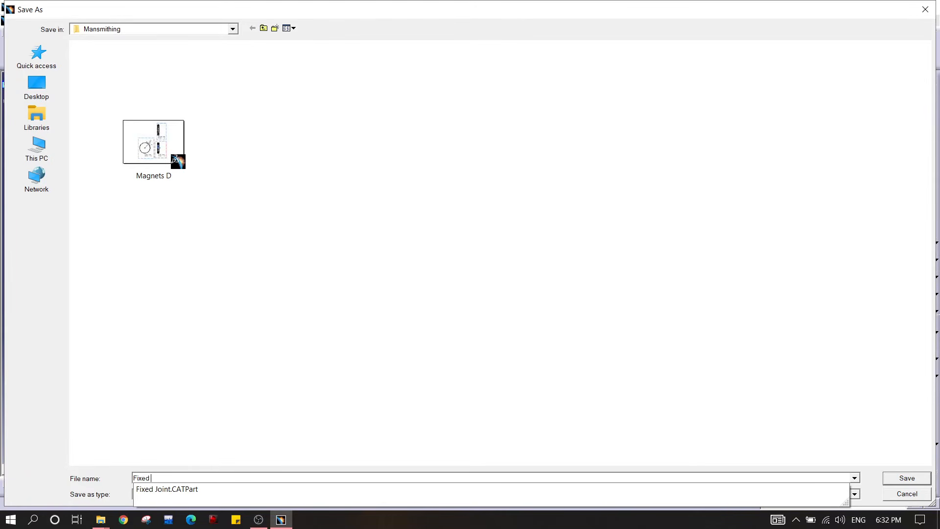
text( Joint Draft)
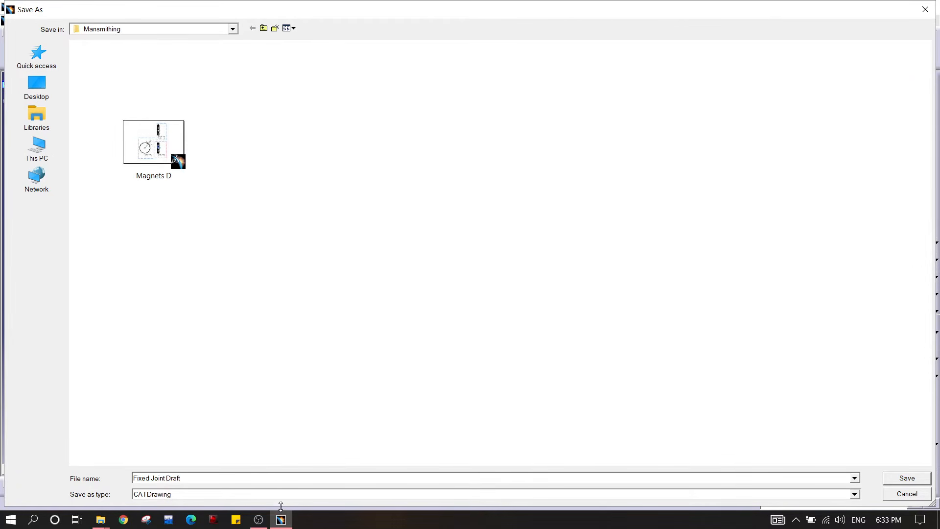
click(296, 496)
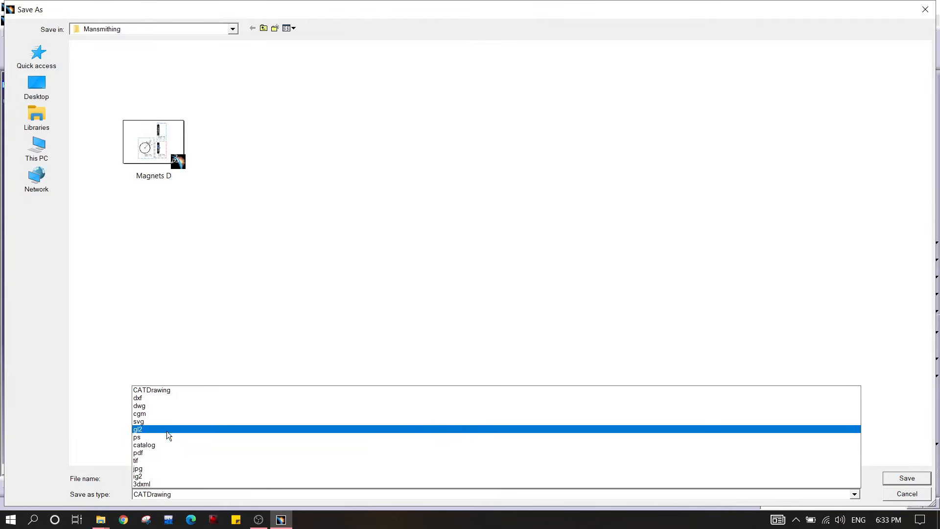
click(174, 452)
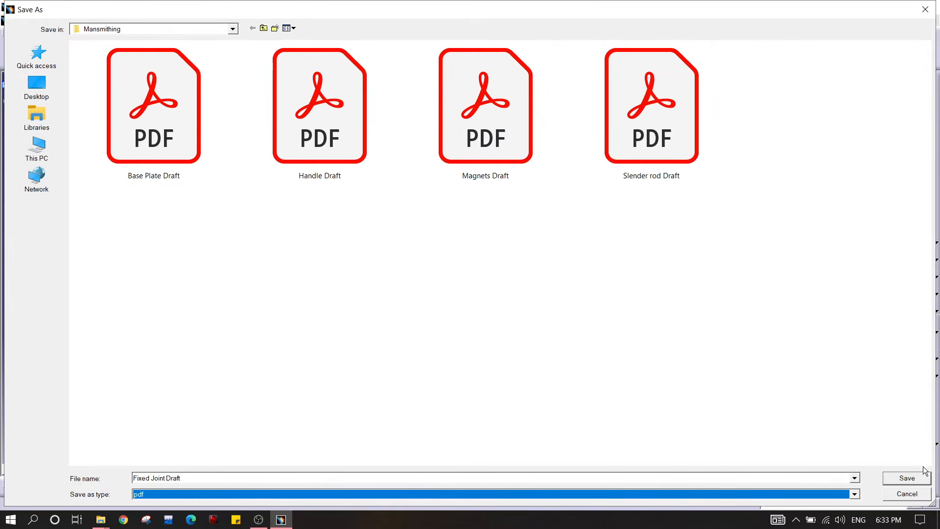
click(907, 477)
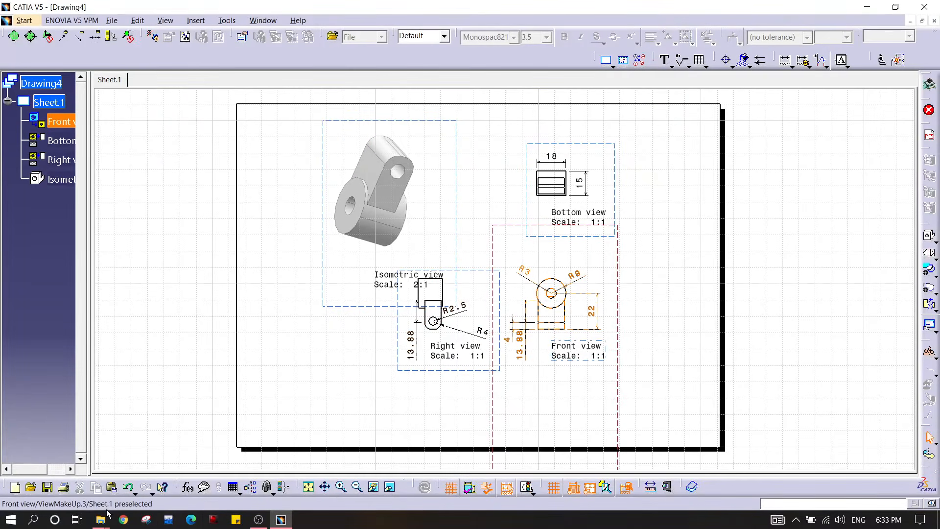
- Open the Fixed Joint Draft PDF from the Mansmithing folder in File Explorer and check the exported sheet
mouse_move(101, 522)
click(63, 468)
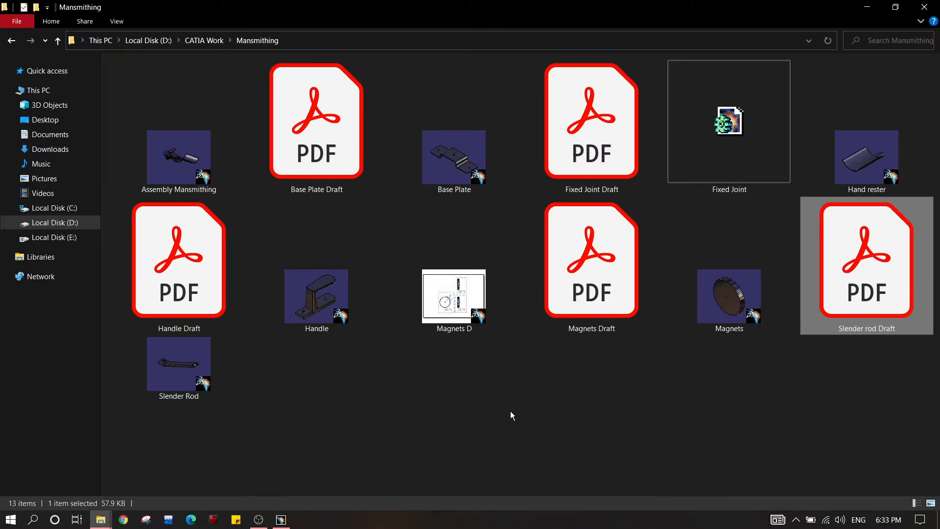
double_click(580, 172)
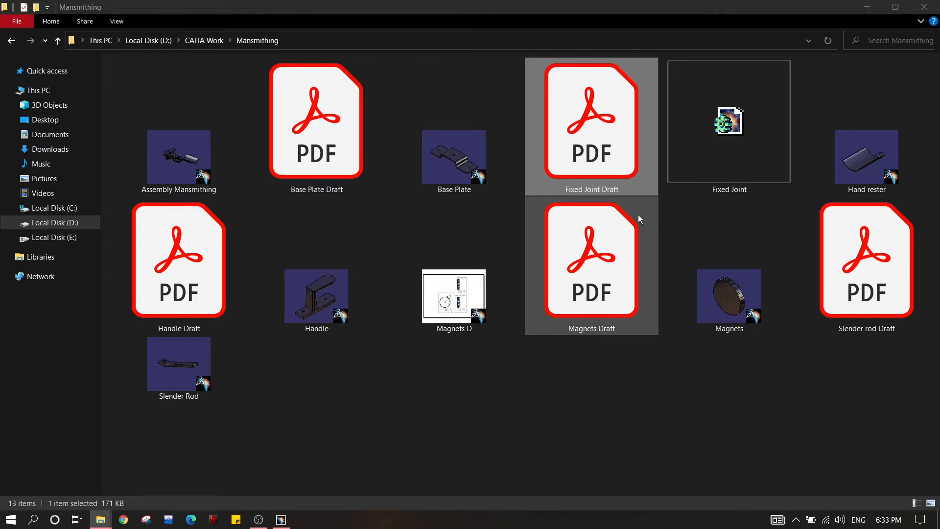
ctrl+scroll(594, 290, up, 2)
ctrl+scroll(595, 293, down, 3)
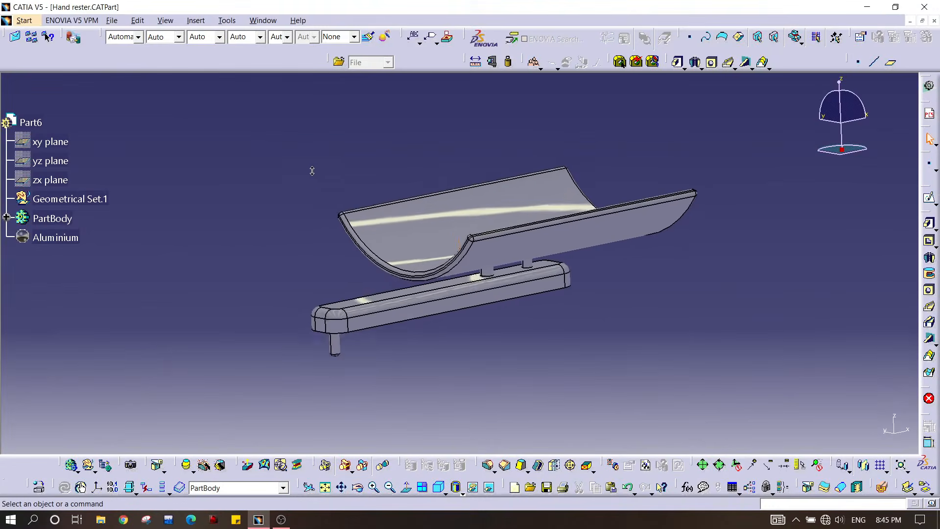
- Create a new drawing of the Hand rester part in the Drafting workbench with front, bottom and right views
middle_drag(361, 266, 565, 156)
middle_drag(338, 159, 451, 192)
click(22, 18)
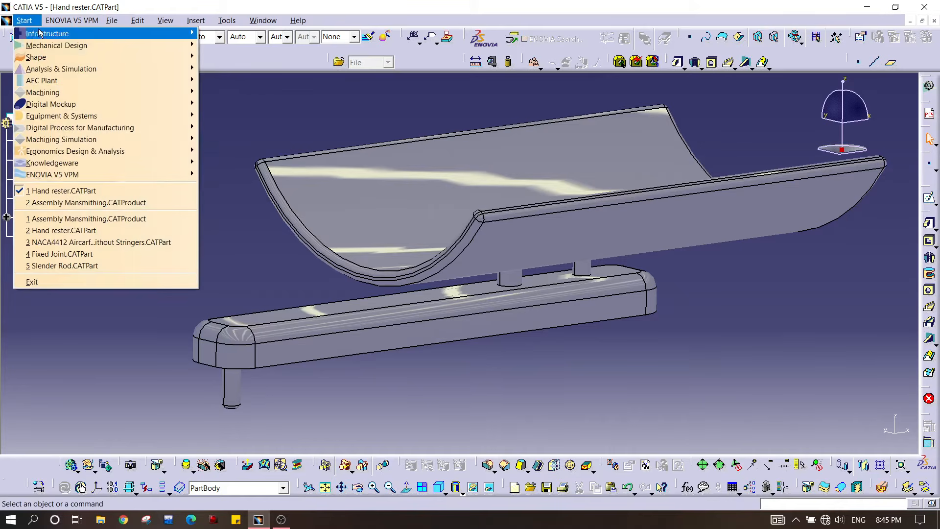
mouse_move(56, 46)
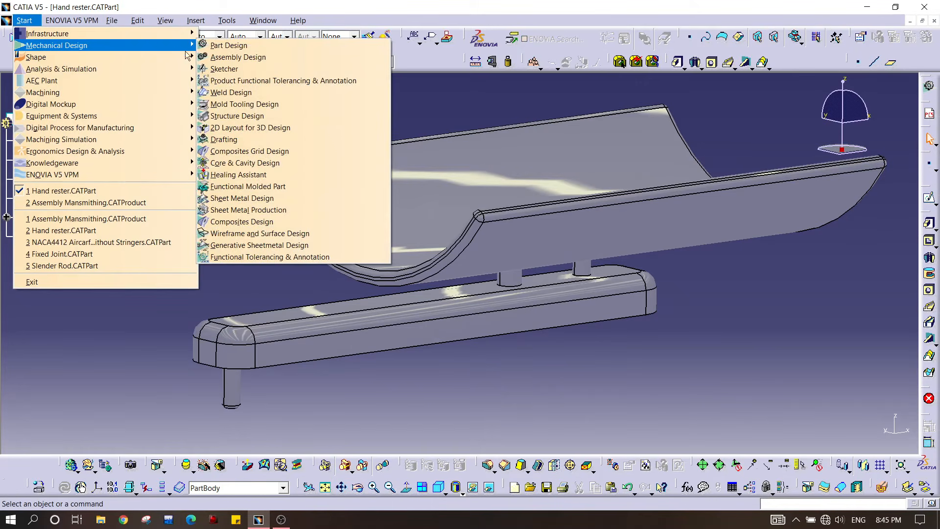
click(292, 140)
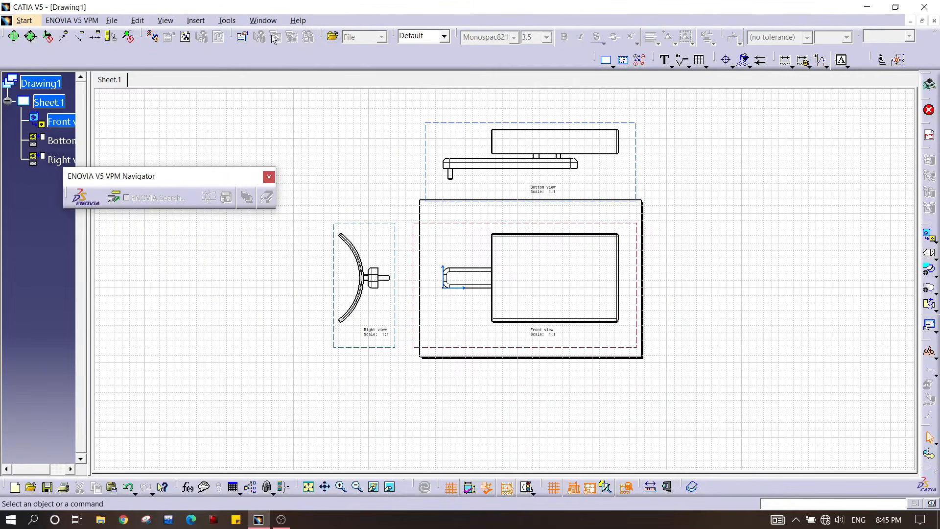
- Set the scale of the front, bottom and right views together to 1:2
mouse_move(615, 188)
middle_down()
mouse_move(594, 210)
mouse_move(586, 195)
mouse_move(552, 190)
mouse_move(554, 208)
middle_up()
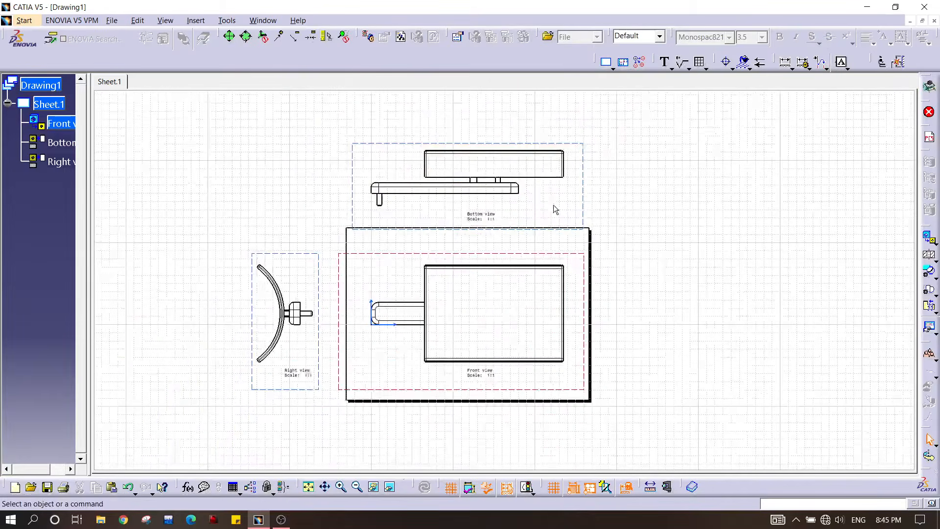
click(321, 253)
ctrl+click(368, 253)
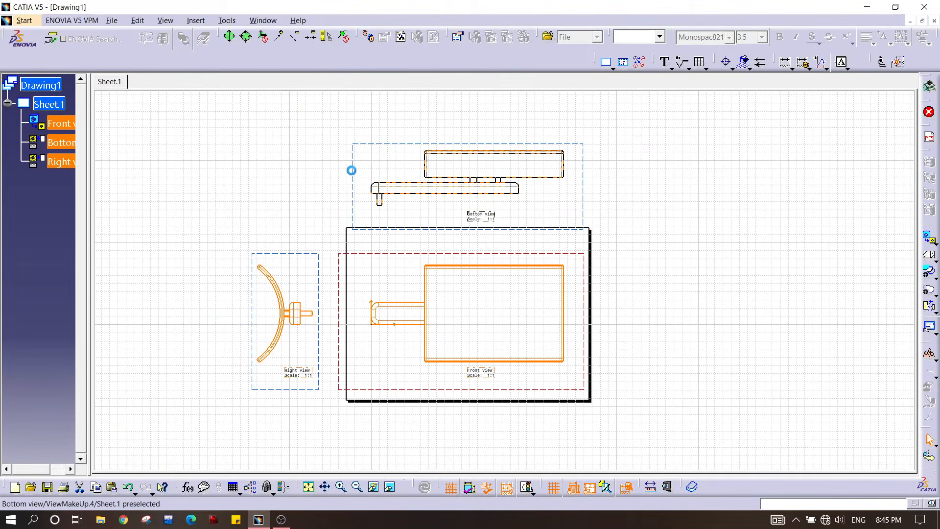
ctrl+click(355, 173)
right_click(353, 171)
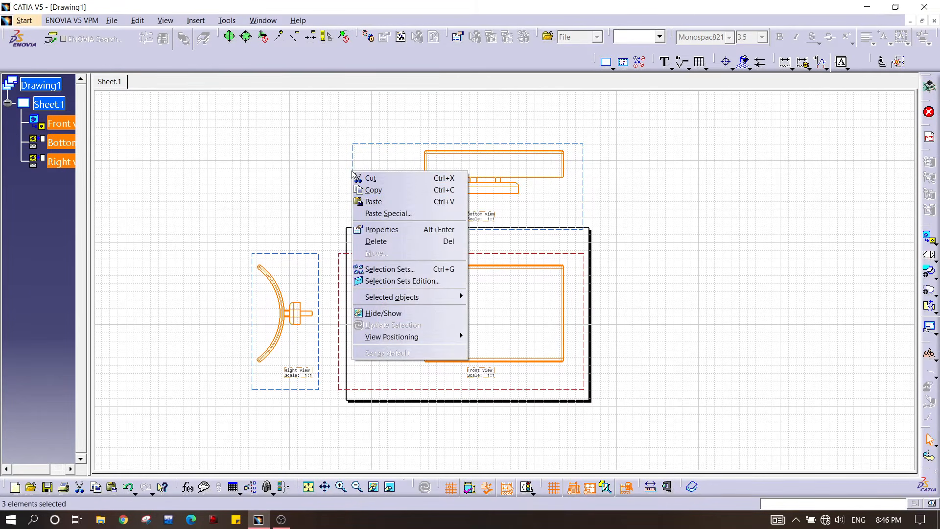
click(412, 233)
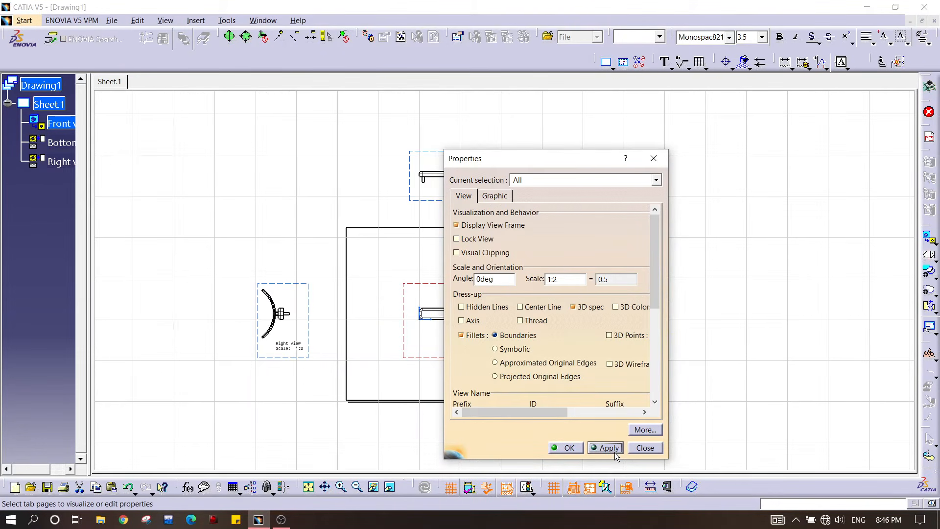
drag(547, 156, 732, 123)
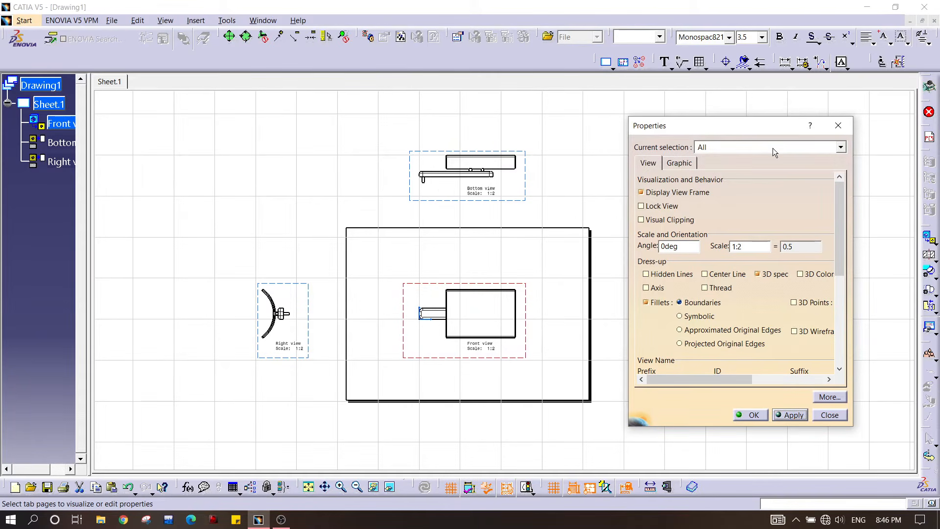
click(832, 418)
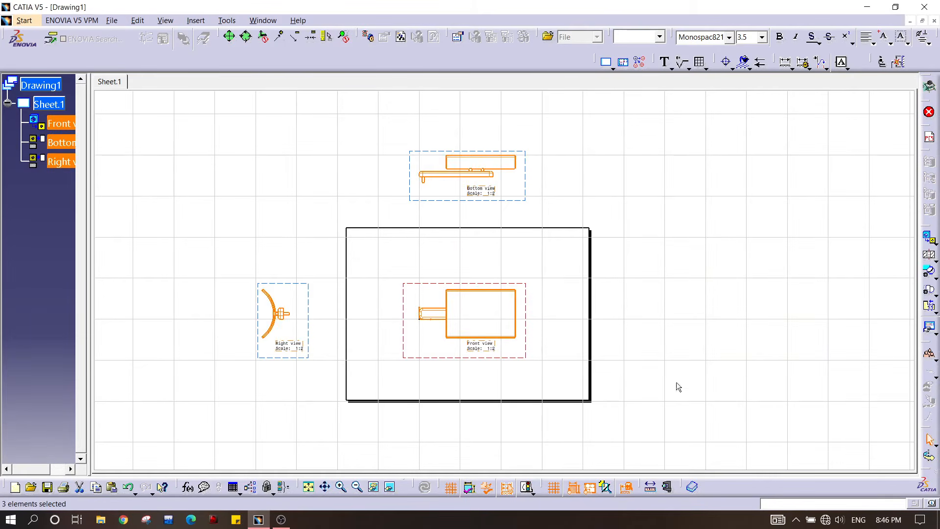
- Move the front view to the sheet's lower right corner and bring the right view onto the sheet beside it
ctrl+middle_drag(501, 345, 510, 307)
middle_drag(633, 287, 624, 173)
click(621, 189)
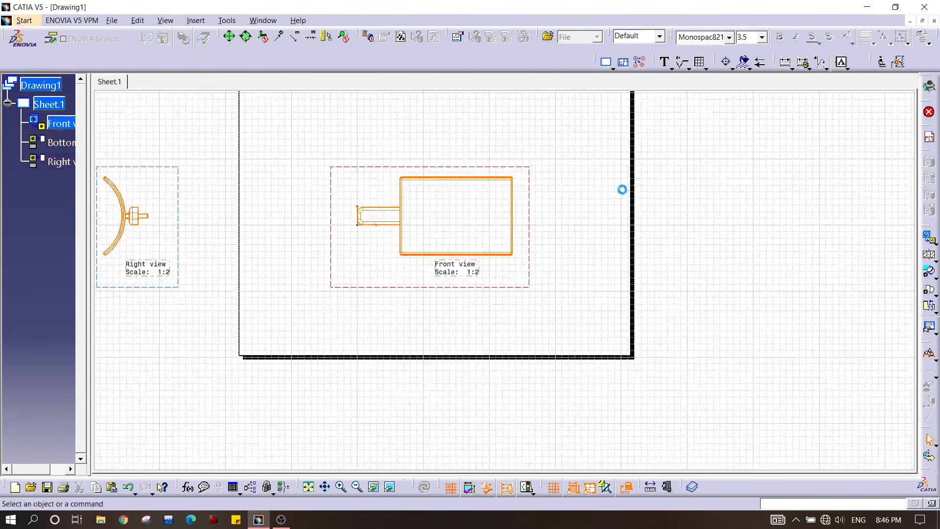
drag(535, 262, 628, 308)
click(253, 271)
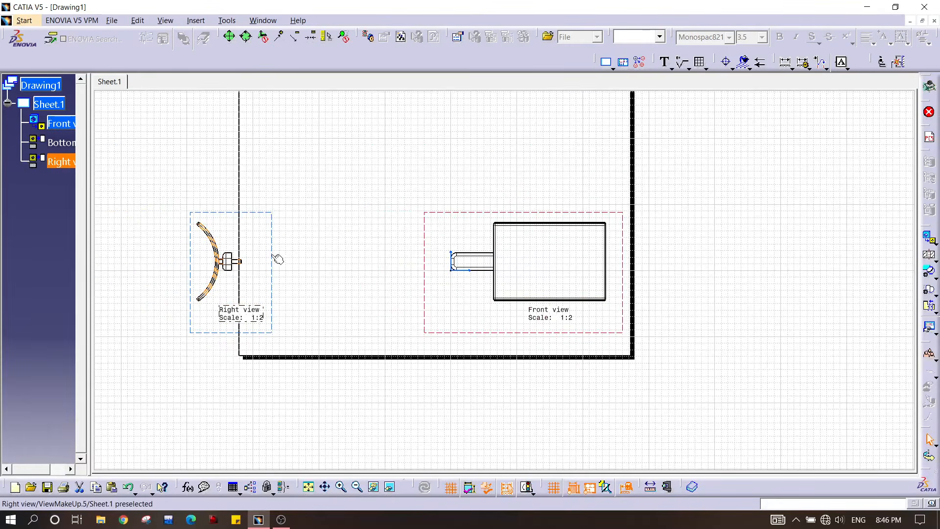
drag(278, 258, 406, 253)
- Move the bottom view down onto the sheet, directly above the front view
middle_drag(487, 242, 440, 380)
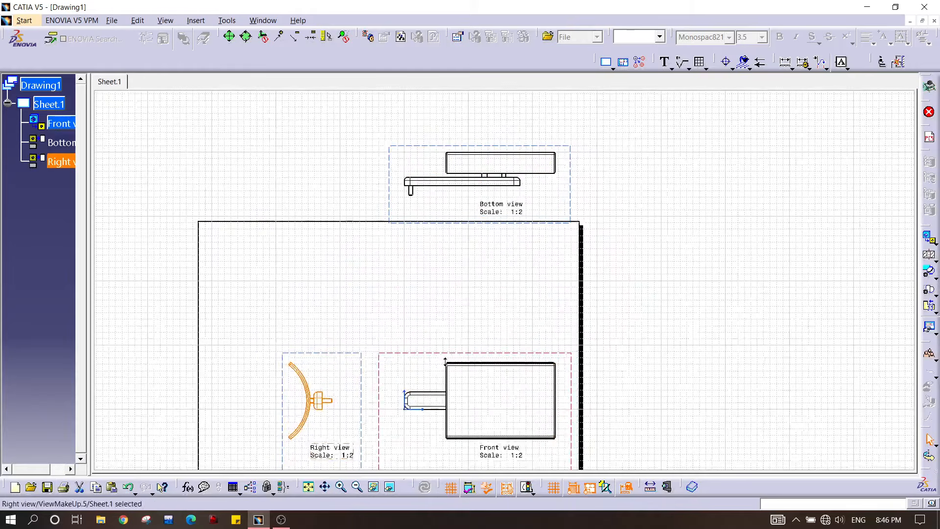
click(443, 224)
drag(443, 224, 439, 332)
mouse_move(598, 360)
middle_down()
mouse_move(655, 287)
mouse_move(794, 231)
middle_up()
click(891, 279)
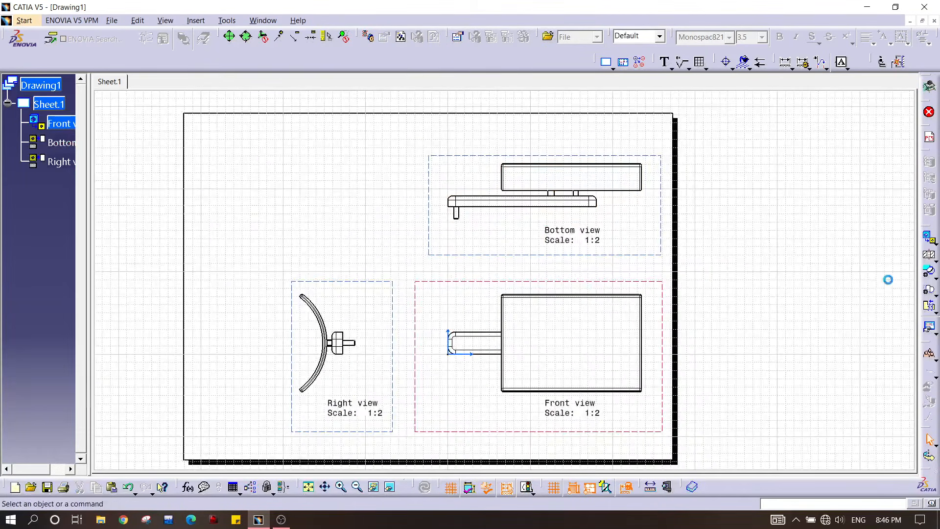
- Insert an isometric view of the Hand rester part in the upper left area of the sheet
click(936, 245)
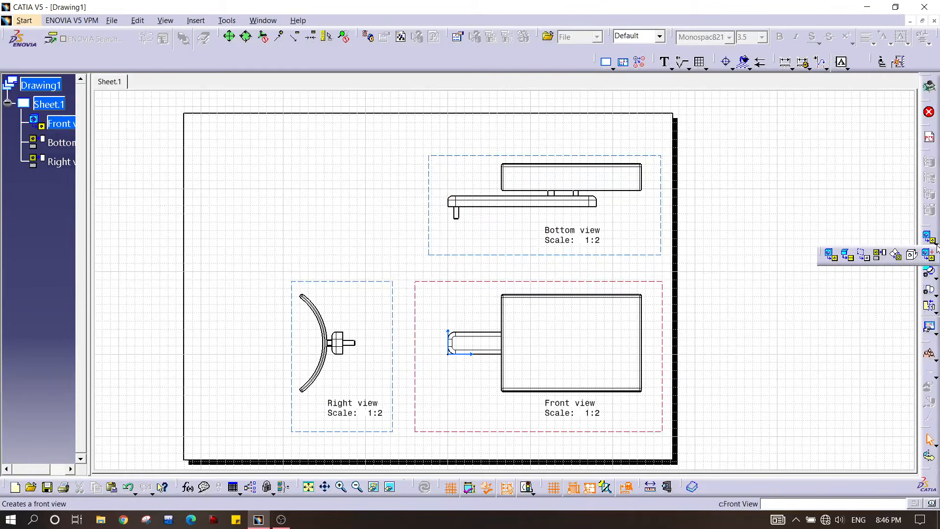
click(913, 255)
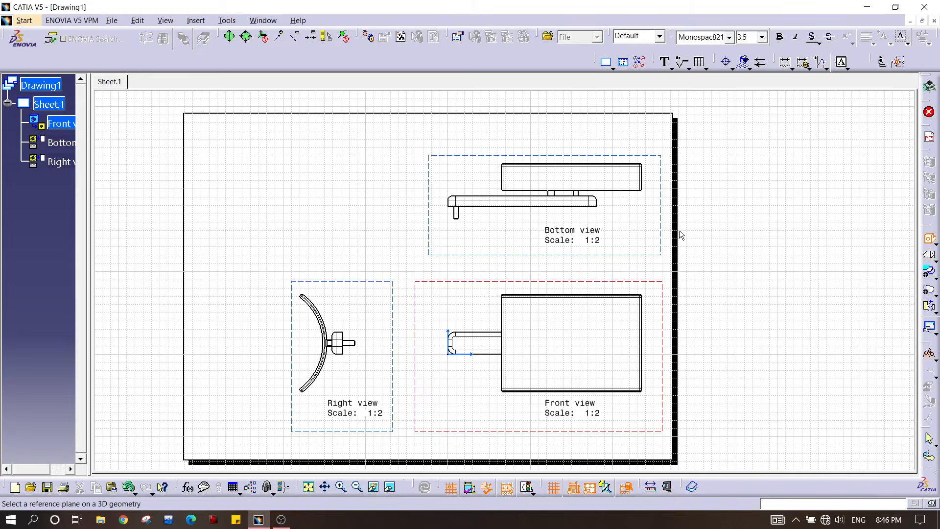
click(264, 20)
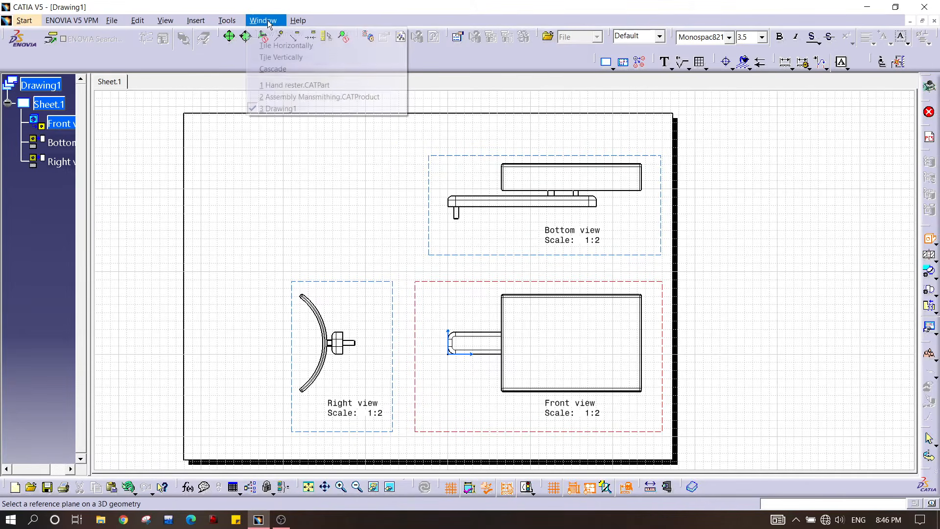
click(293, 85)
middle_drag(389, 179, 435, 221)
click(436, 221)
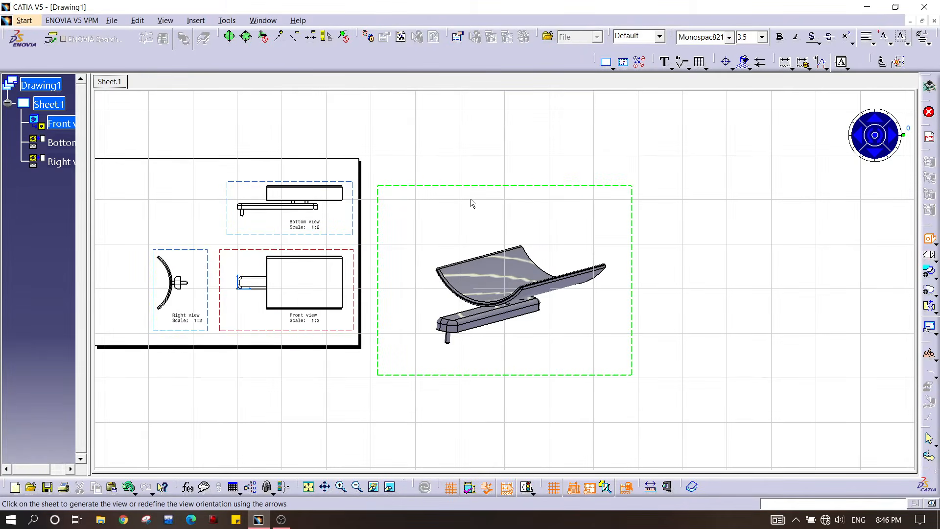
middle_drag(470, 198, 688, 199)
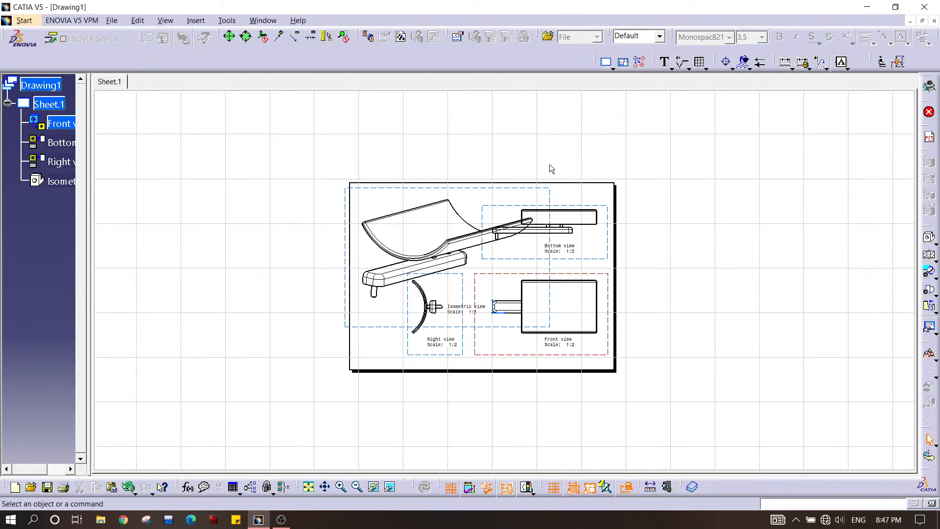
- Set the isometric view's scale to 1:2 and move it into the free upper left area of the sheet
right_click(444, 186)
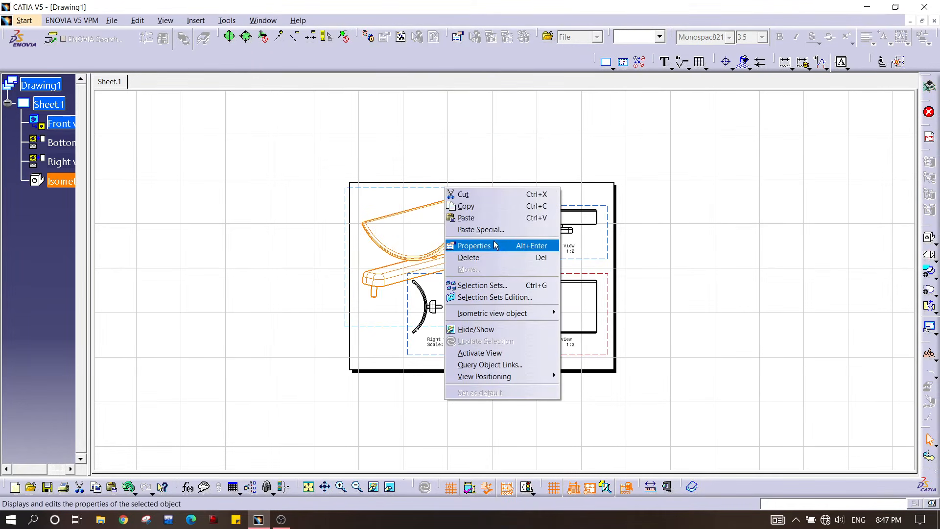
click(490, 245)
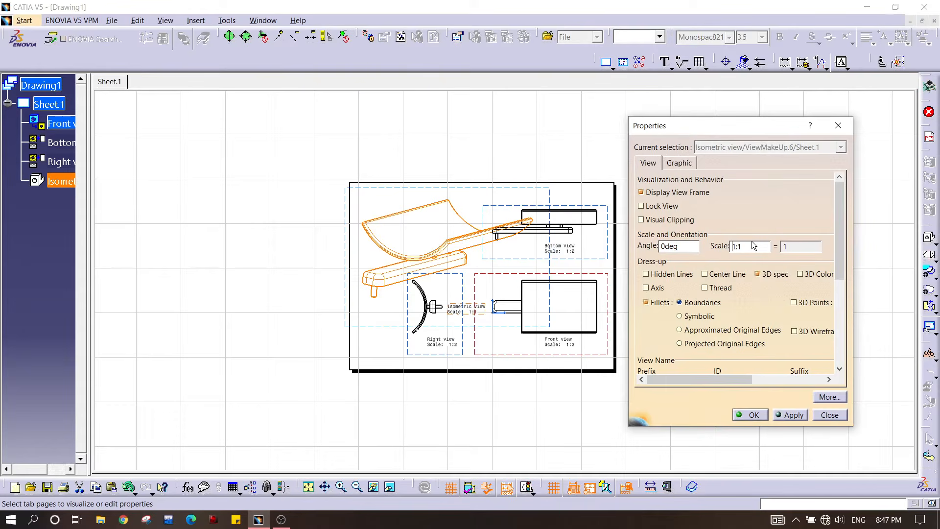
key(BackSpace)
text(2)
click(789, 417)
click(735, 414)
ctrl+middle_drag(409, 281, 409, 189)
mouse_move(405, 158)
mouse_down()
mouse_move(367, 135)
mouse_move(375, 131)
mouse_up()
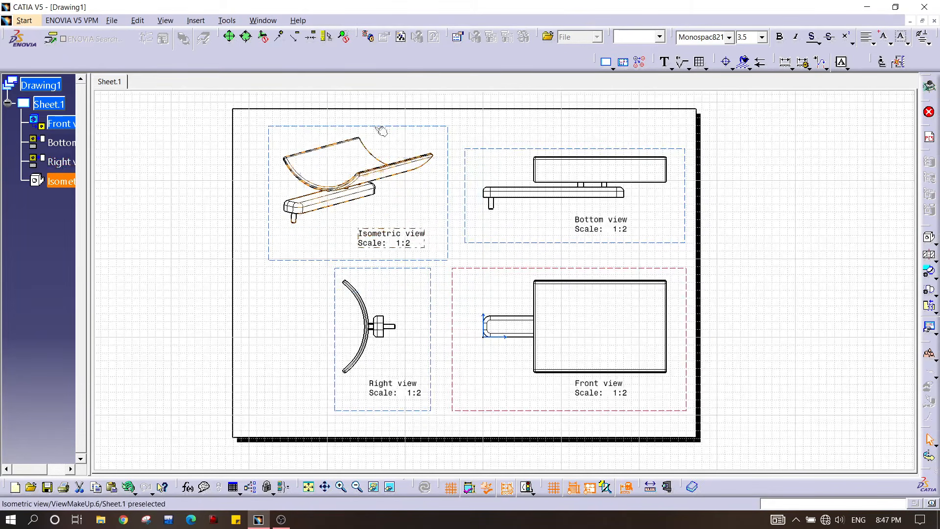
- Set the isometric view's generation mode to Raster in its properties and apply it
ctrl+middle_drag(503, 276, 477, 248)
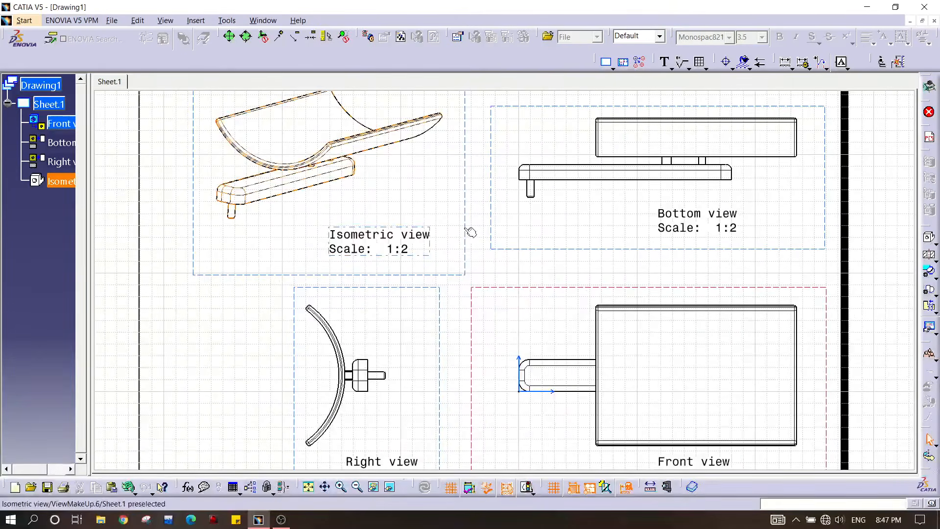
right_click(466, 229)
click(493, 286)
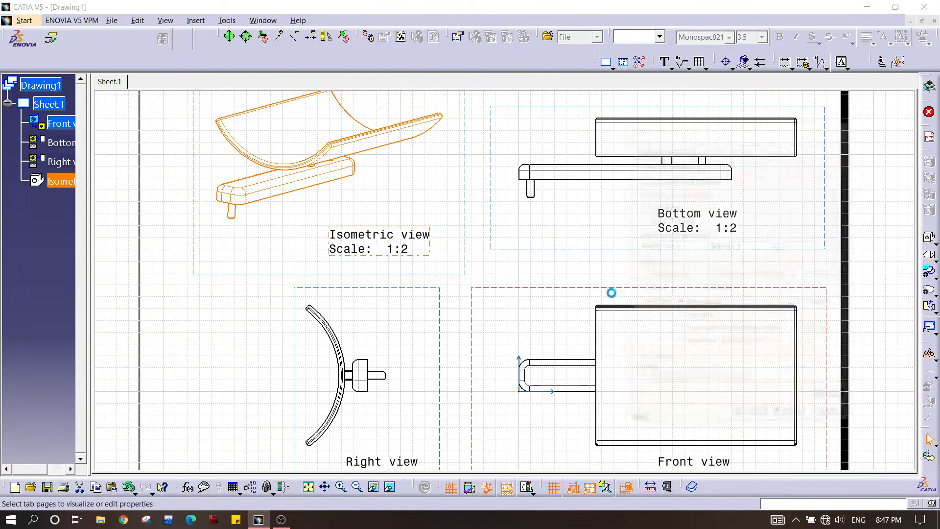
click(681, 162)
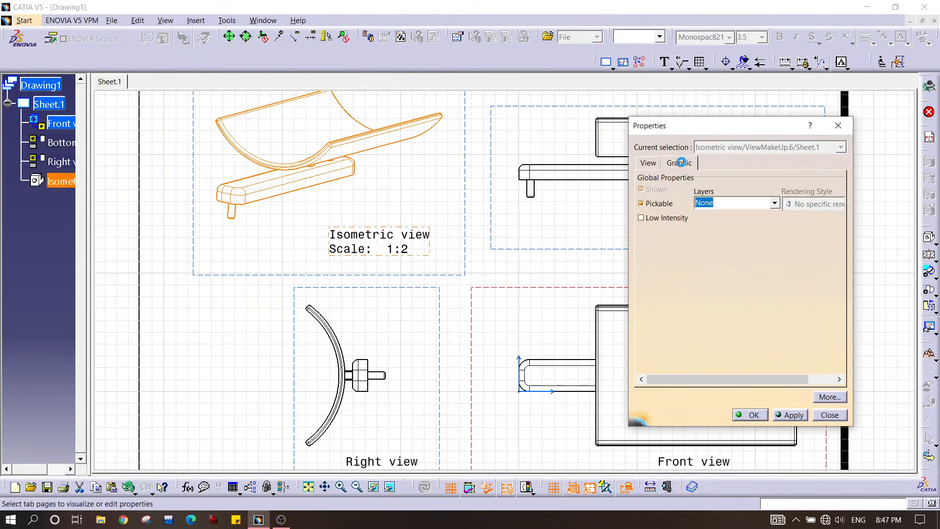
click(649, 163)
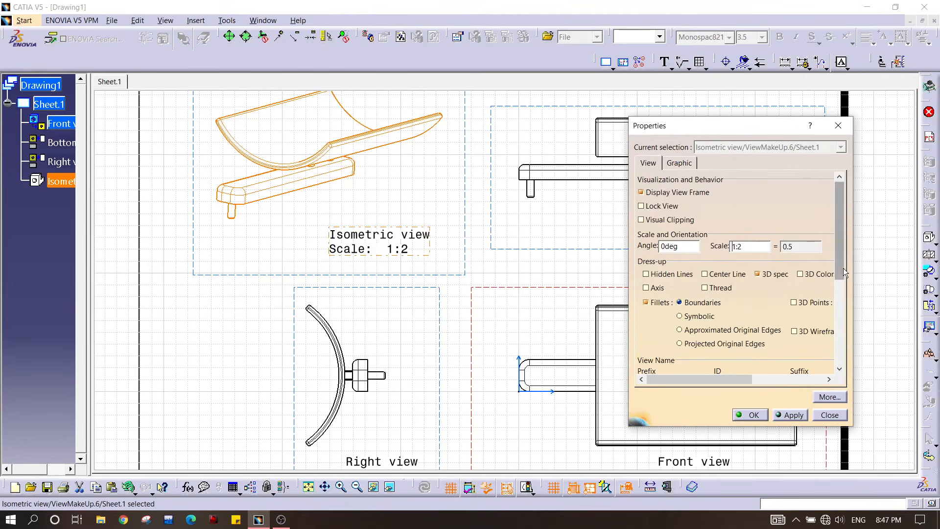
drag(843, 269, 842, 355)
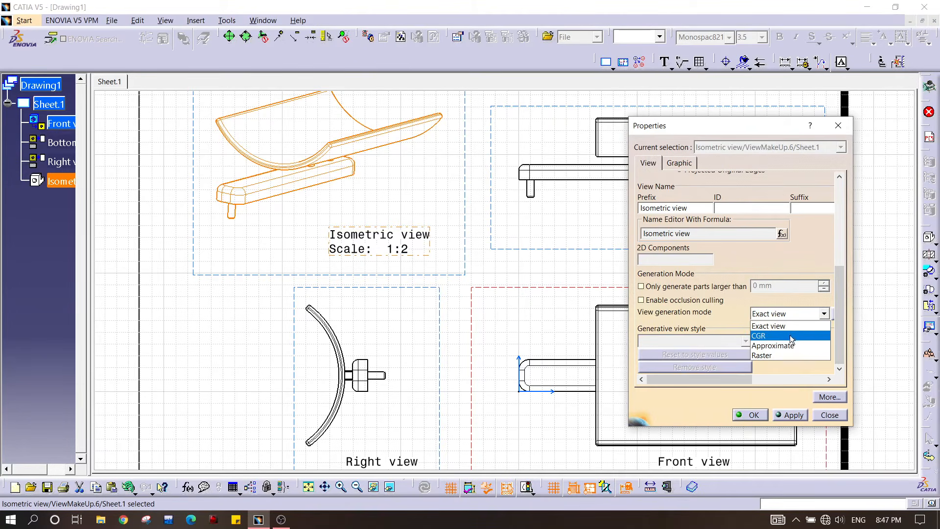
click(787, 355)
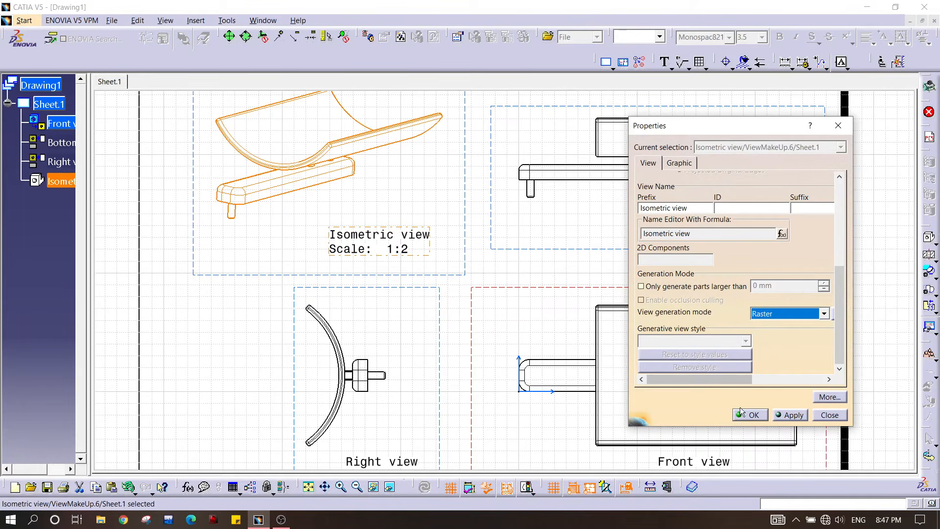
click(789, 414)
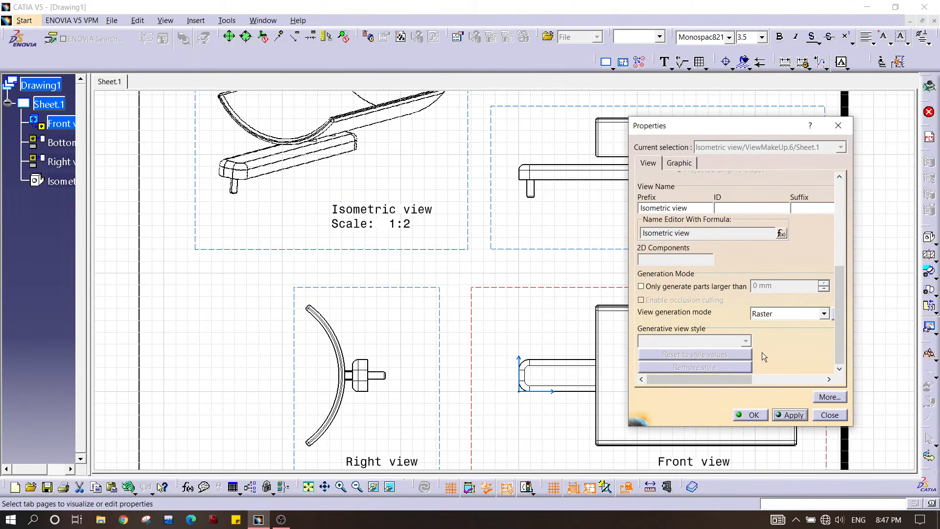
- Configure the isometric view's raster options to Shading with edges, with High quality for both visualization and print, and apply them
drag(740, 377, 760, 380)
click(758, 314)
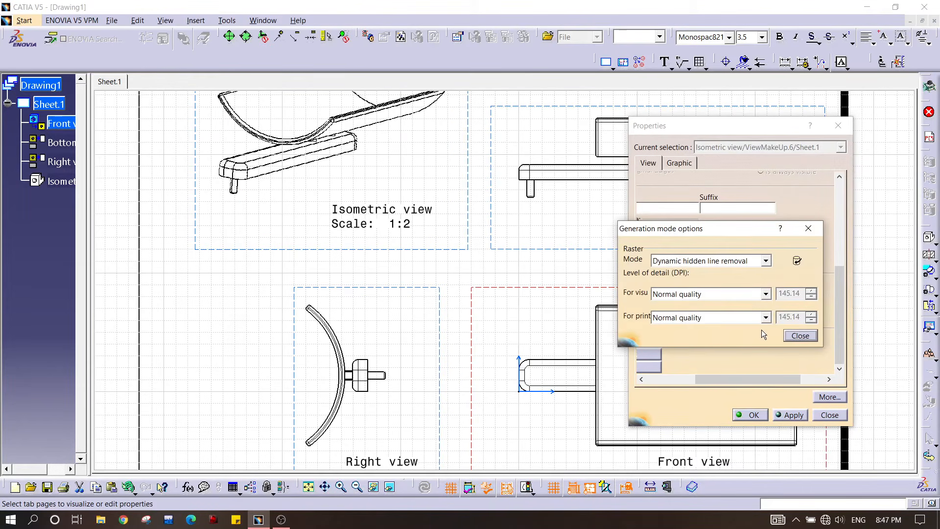
click(729, 294)
click(707, 325)
click(708, 317)
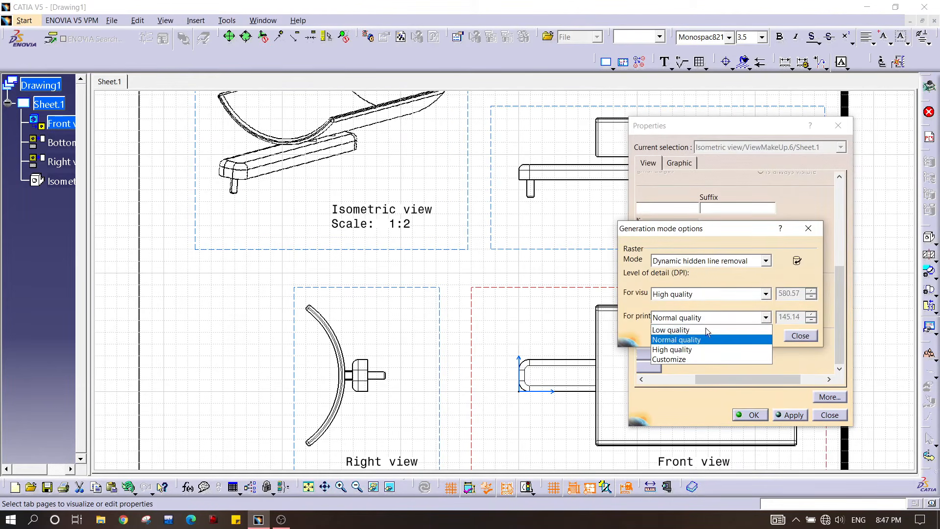
click(690, 349)
click(706, 261)
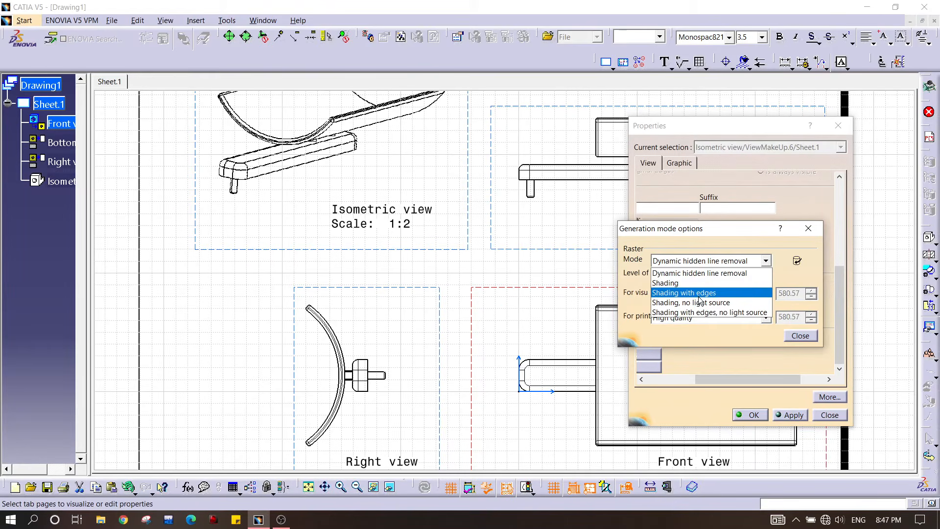
click(704, 292)
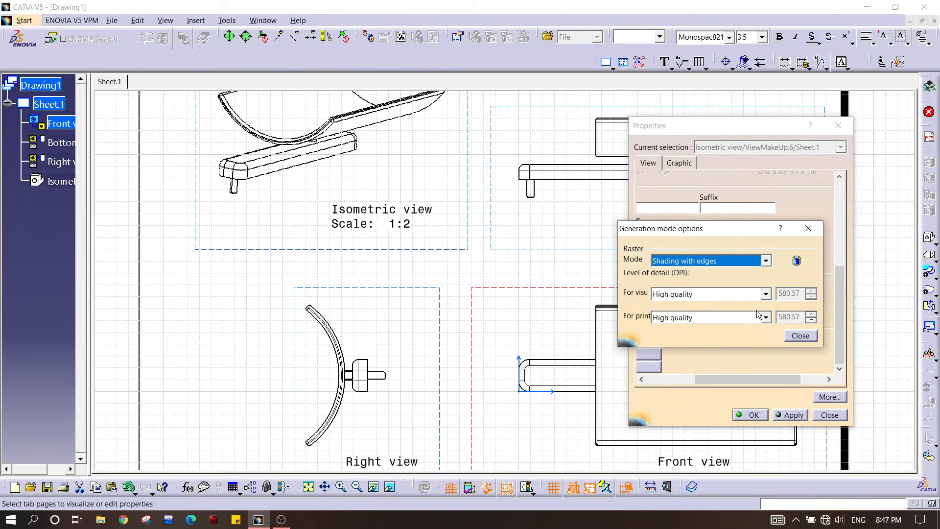
click(799, 336)
click(789, 415)
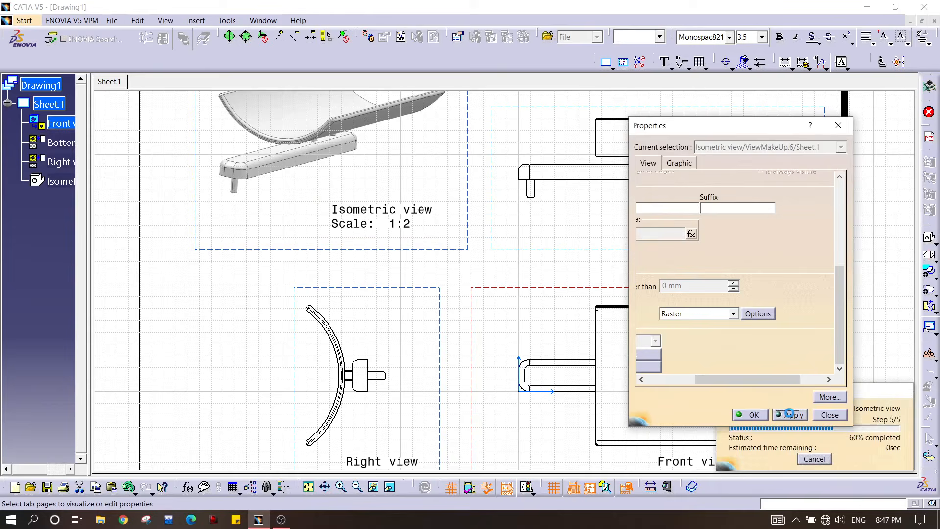
click(752, 414)
- Dimension the overall length of the lower bar in the bottom view, placing the dimension below the bar
click(308, 486)
scroll(412, 180, up, 5)
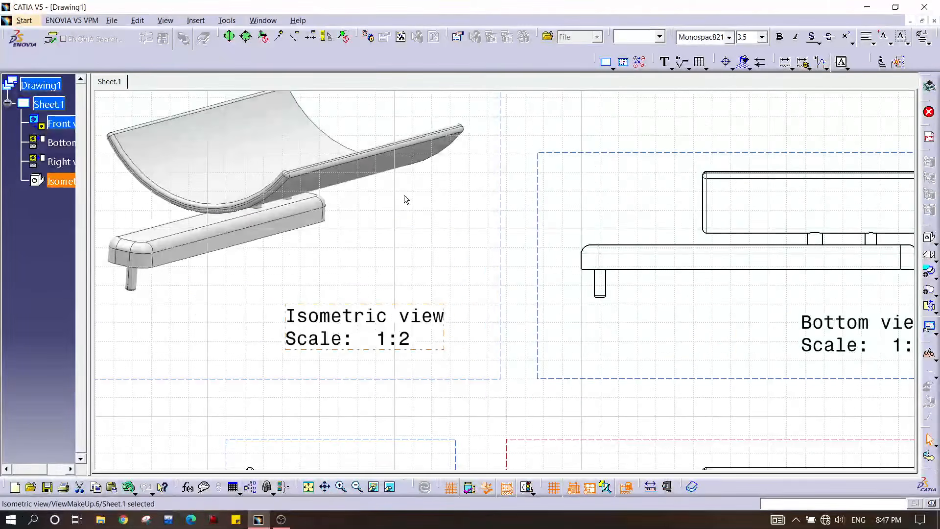
scroll(420, 263, down, 6)
scroll(417, 233, up, 5)
middle_drag(422, 230, 445, 342)
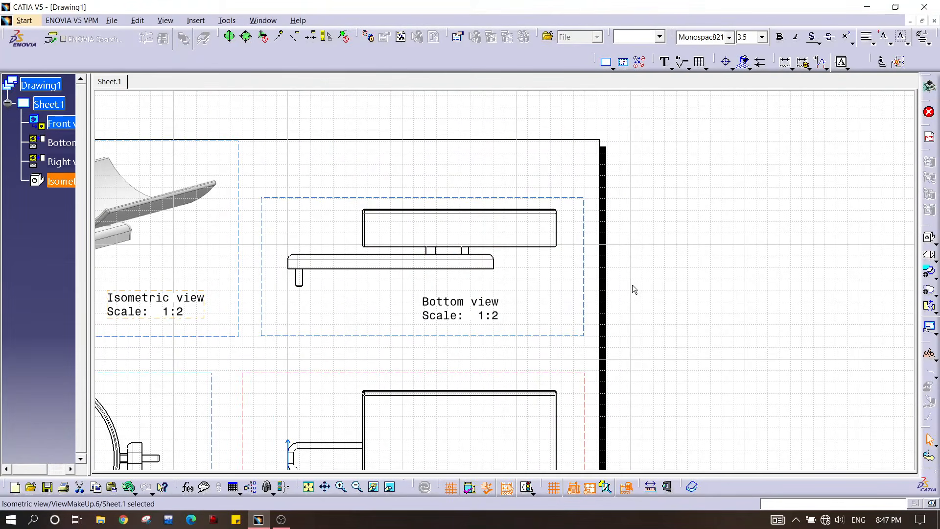
click(785, 61)
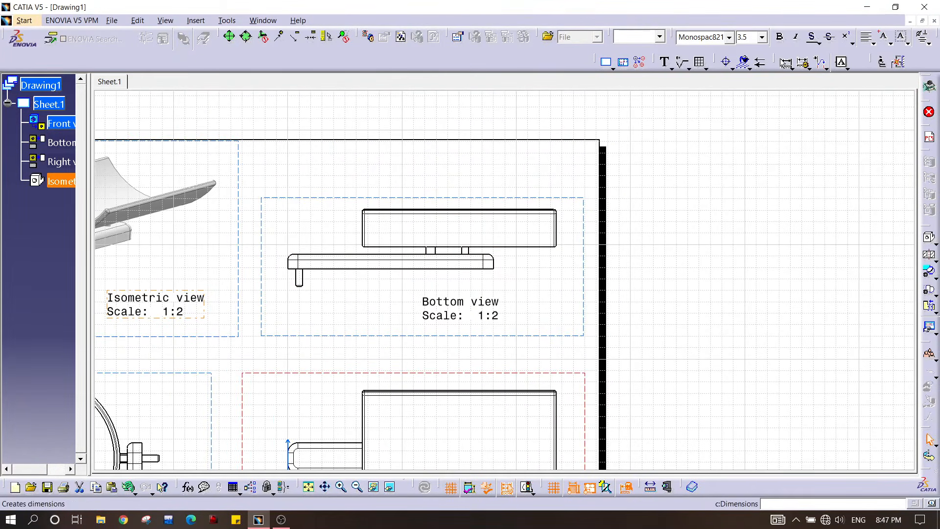
click(784, 62)
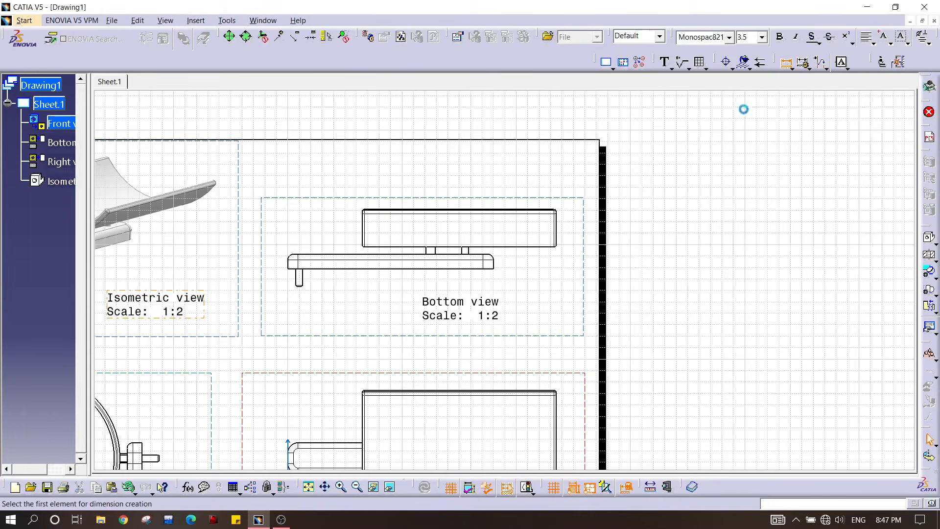
mouse_move(314, 185)
middle_down()
mouse_move(323, 317)
mouse_move(316, 261)
mouse_move(367, 285)
middle_up()
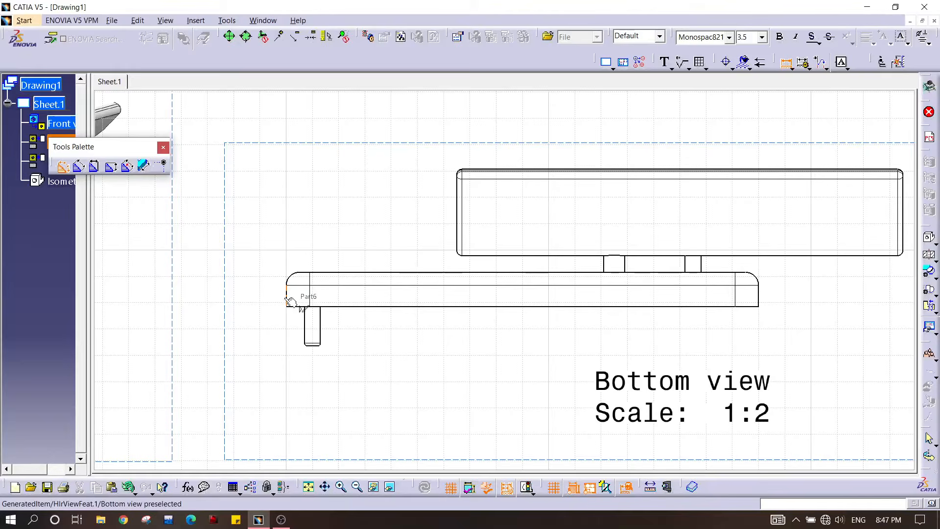
click(763, 296)
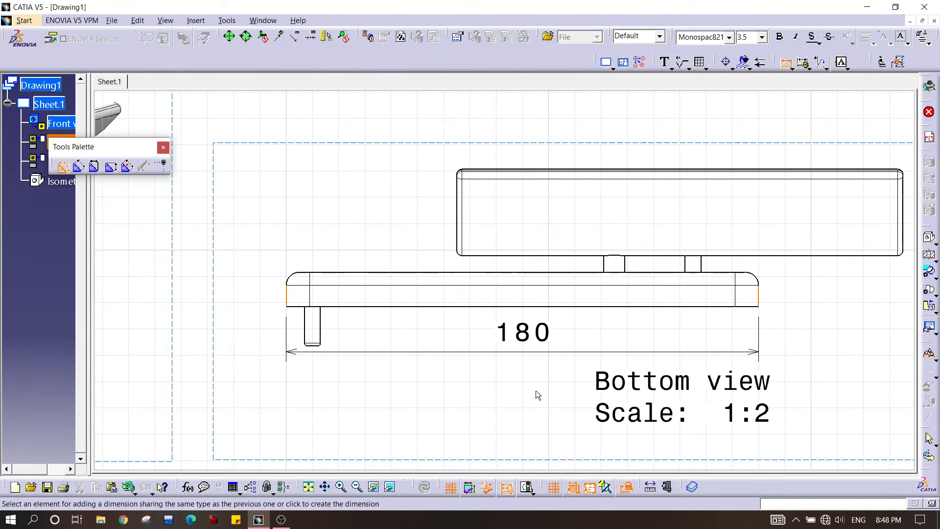
click(540, 364)
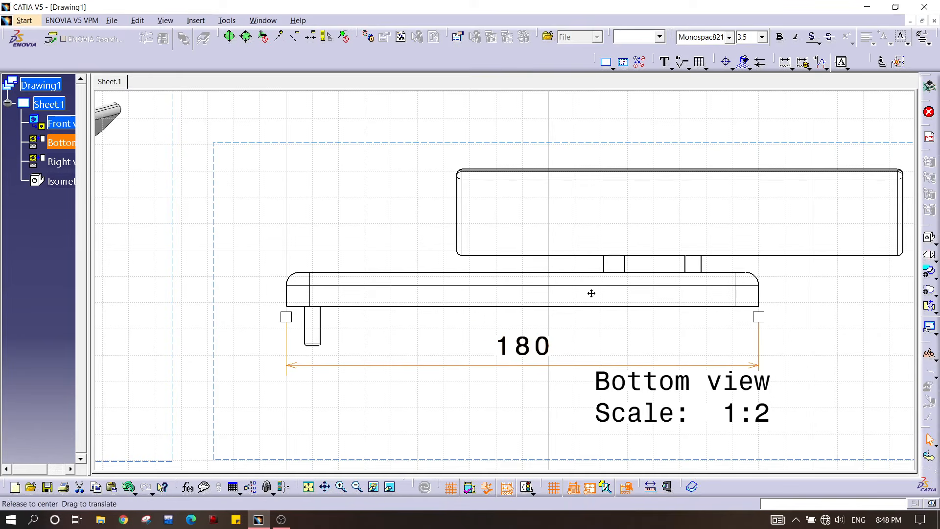
- Dimension the full length of the upper plate in the bottom view, placing the dimension above the plate
middle_click(605, 294)
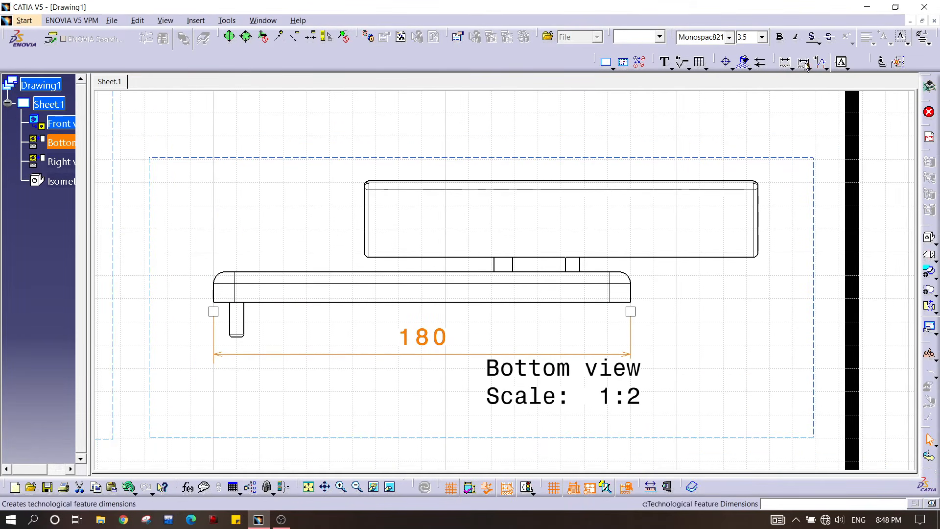
click(785, 61)
mouse_move(387, 267)
middle_down()
mouse_move(400, 307)
mouse_move(407, 271)
middle_up()
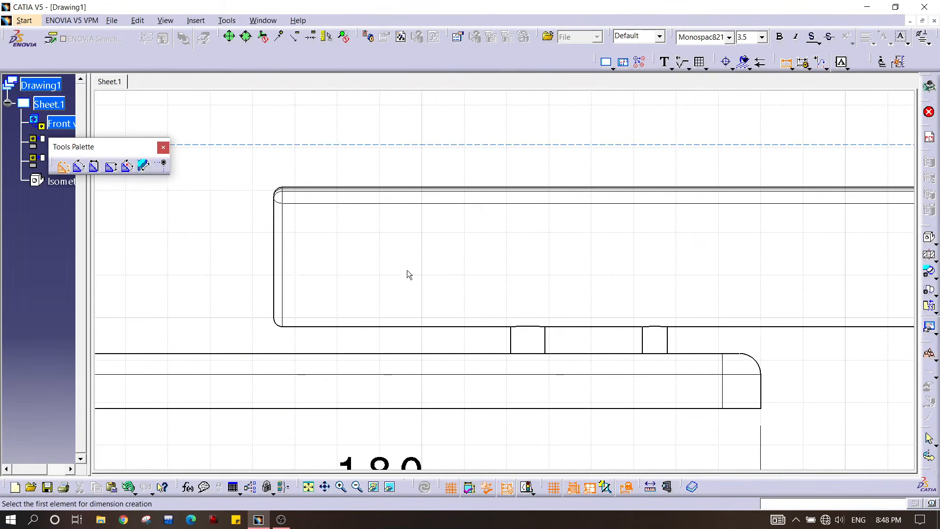
middle_drag(474, 256, 302, 327)
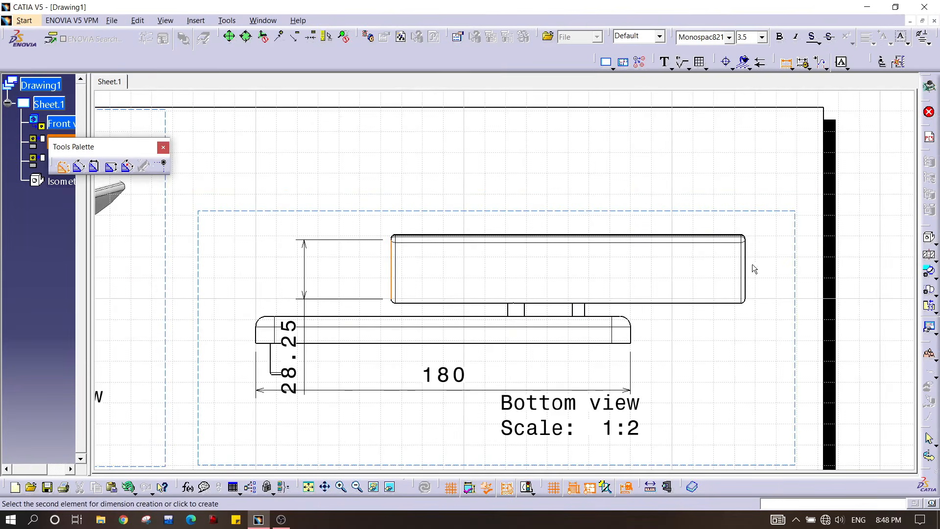
click(746, 263)
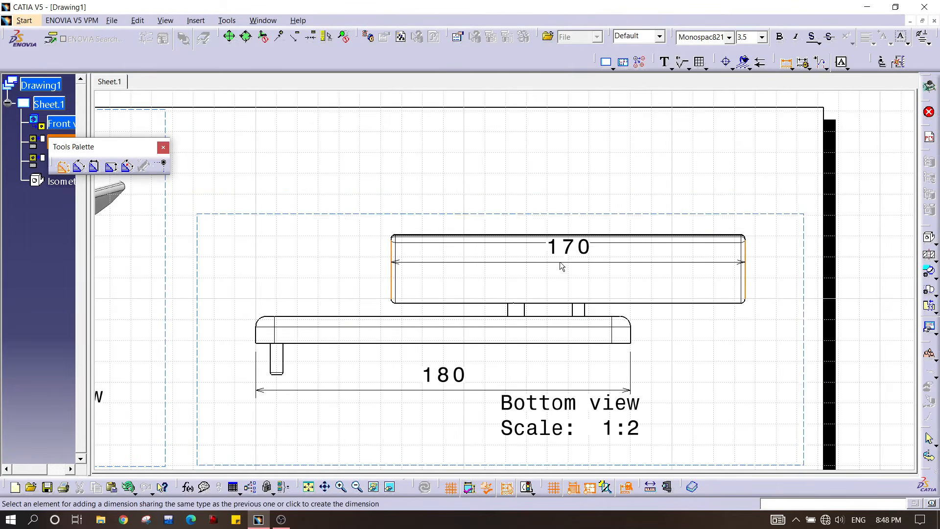
click(701, 200)
- Dimension the diameters of the two small pins connecting the bar to the plate in the bottom view
mouse_move(701, 200)
middle_down()
mouse_move(581, 317)
mouse_move(597, 264)
mouse_move(591, 237)
mouse_move(542, 263)
mouse_move(556, 218)
mouse_move(451, 256)
mouse_move(458, 214)
middle_up()
click(785, 62)
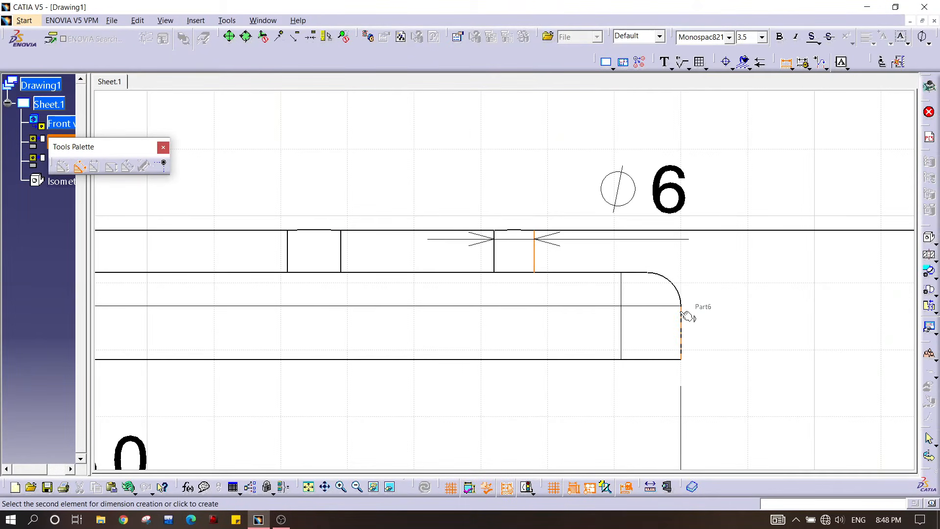
click(730, 258)
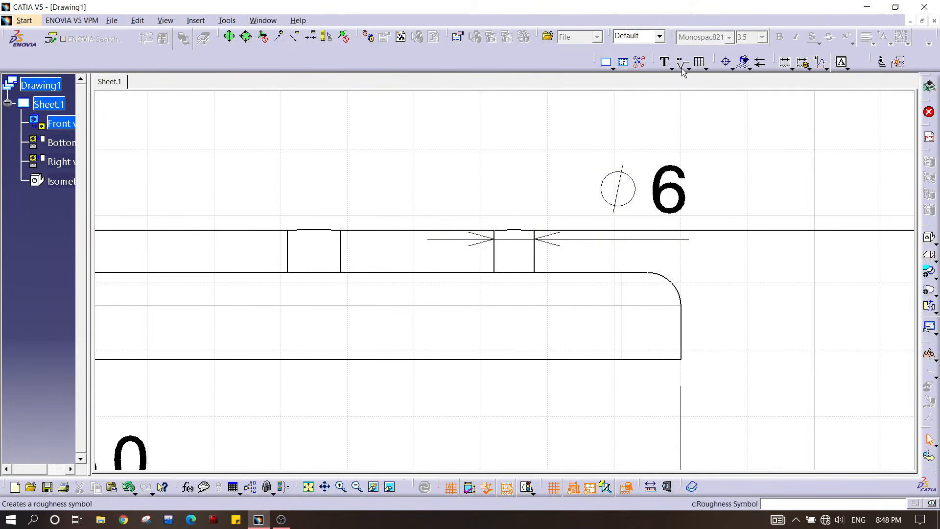
click(786, 64)
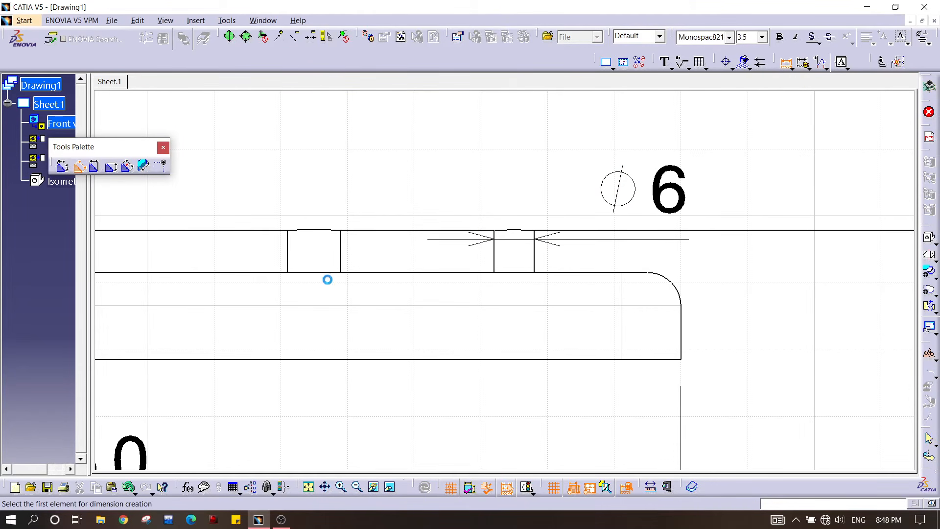
click(417, 152)
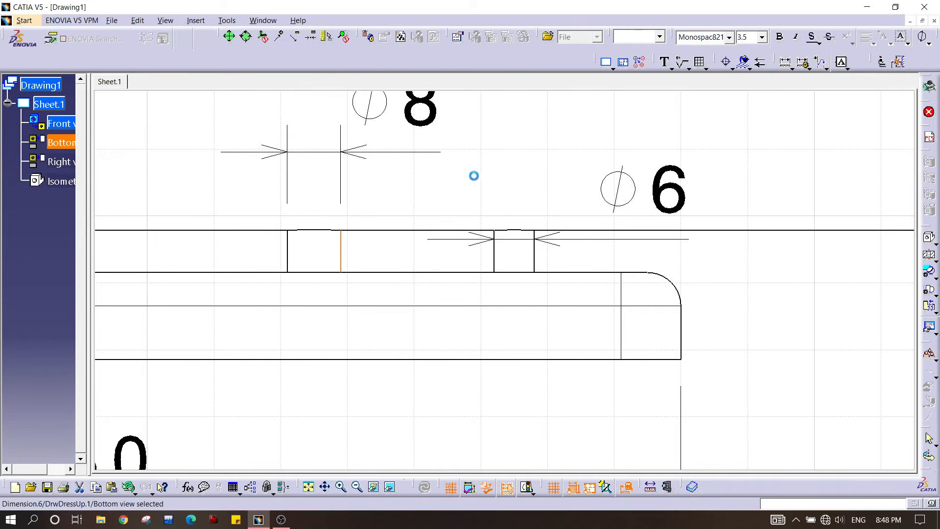
ctrl+middle_drag(527, 178, 555, 180)
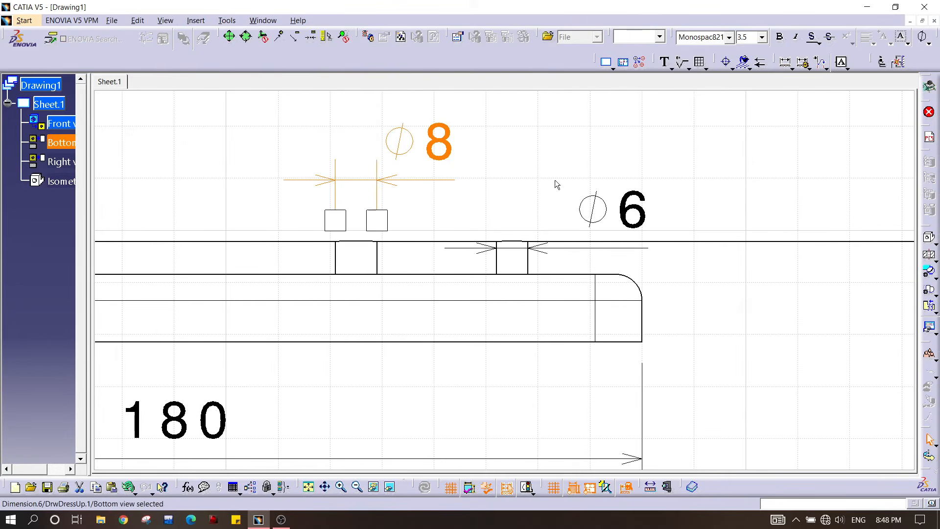
- Dimension the distance from each connecting pin's right edge to the bar's right end, placing both dimensions below the bar
click(786, 63)
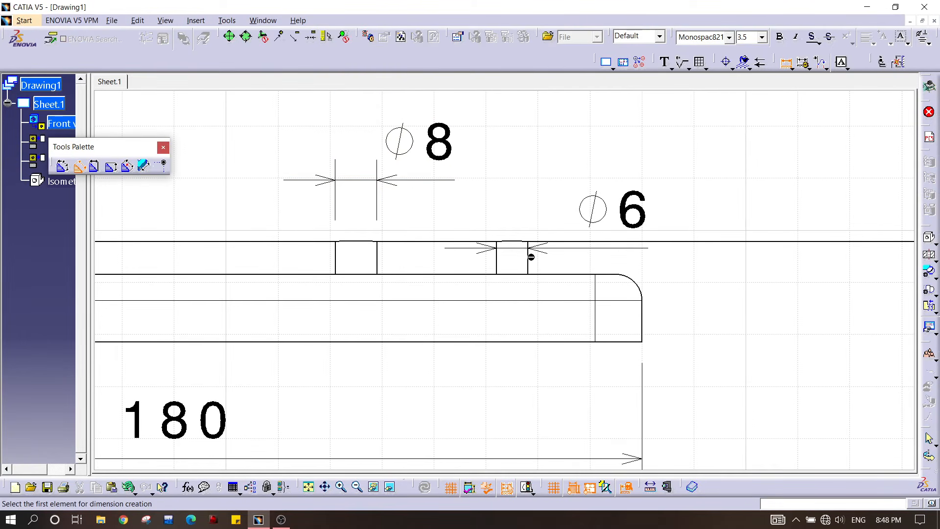
click(529, 262)
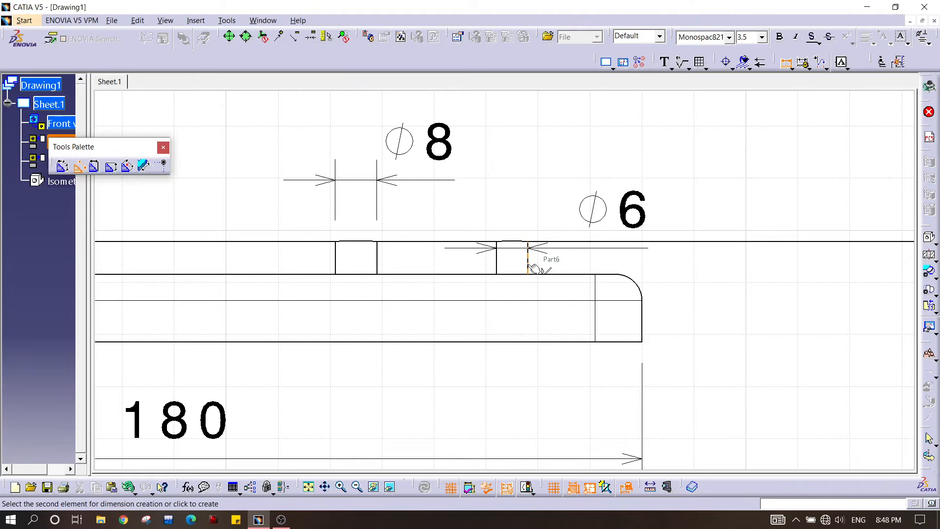
click(642, 316)
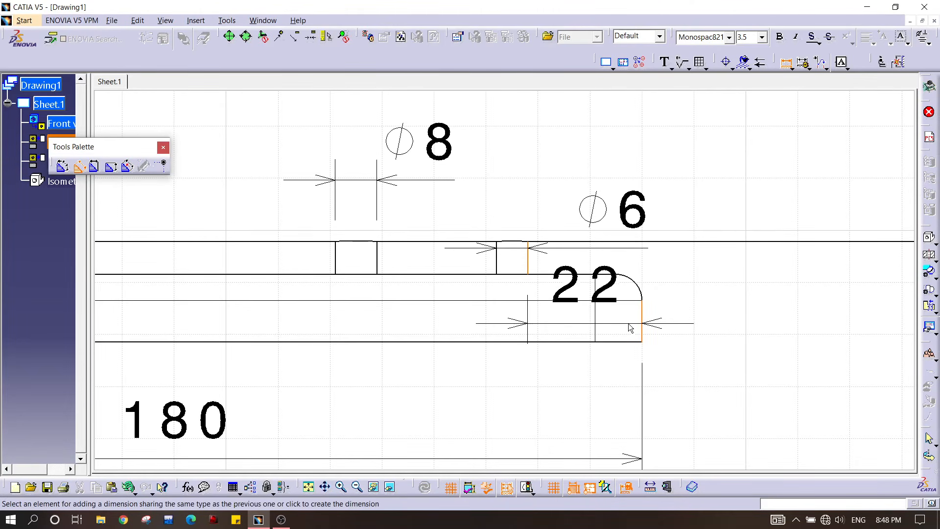
click(600, 387)
click(736, 286)
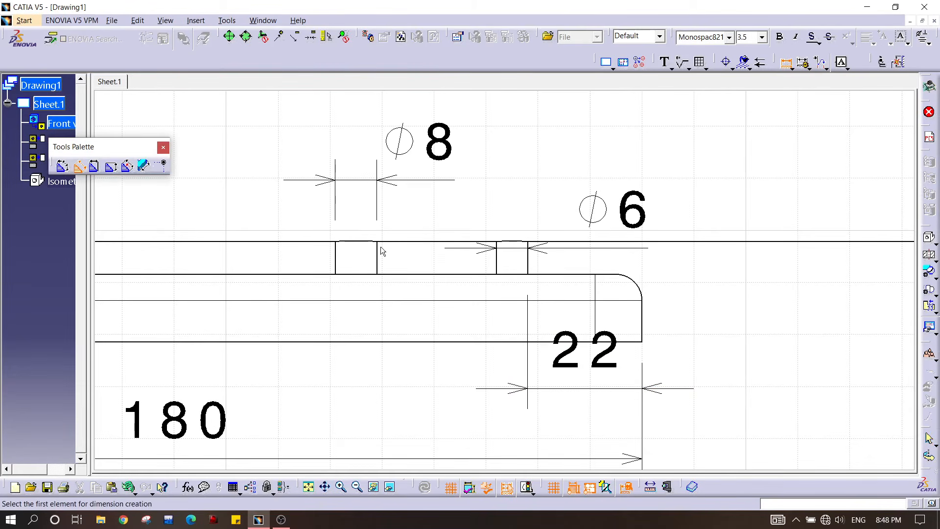
click(642, 318)
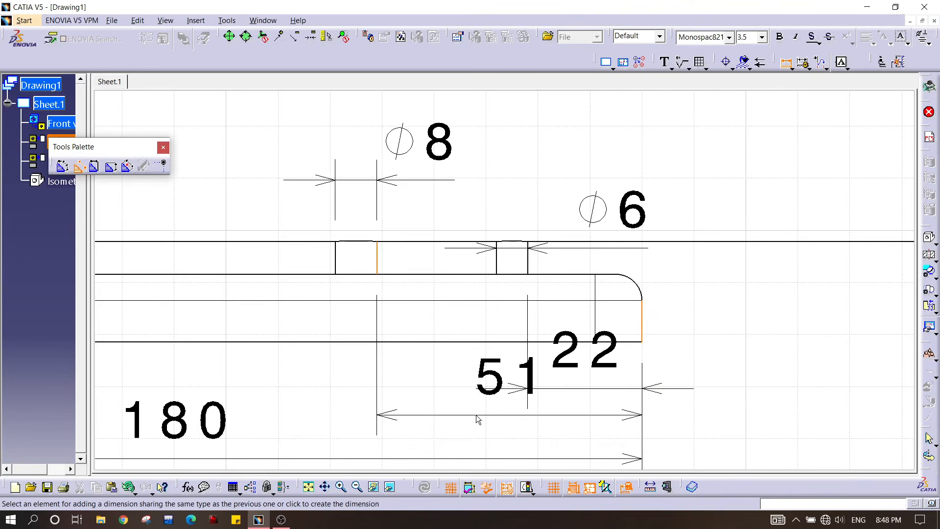
click(480, 420)
click(755, 330)
- Move the two pin-distance dimensions up closer to the bar in the bottom view
mouse_move(637, 275)
middle_down()
mouse_move(633, 250)
mouse_move(642, 307)
mouse_move(594, 241)
mouse_move(602, 229)
mouse_move(611, 293)
middle_up()
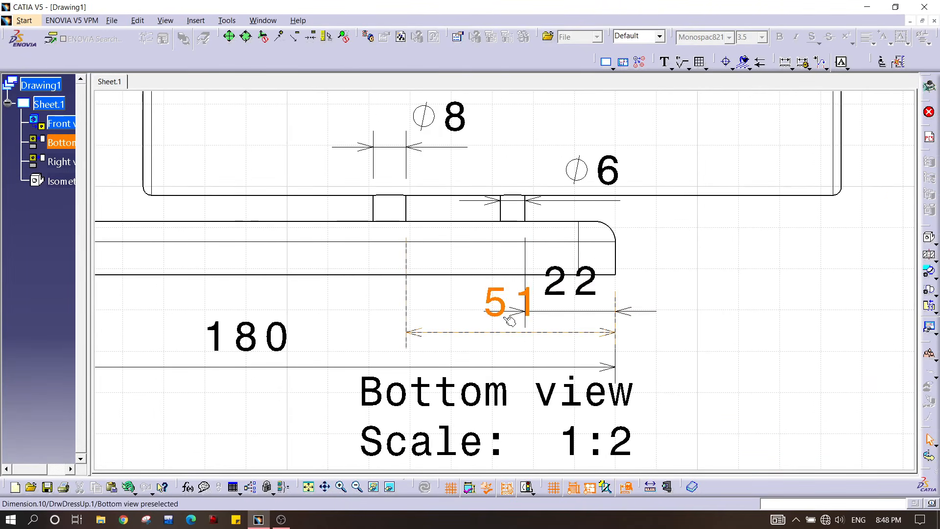
drag(520, 311, 594, 250)
click(720, 264)
drag(604, 332, 604, 287)
click(734, 282)
mouse_move(558, 309)
middle_down()
mouse_move(588, 255)
mouse_move(582, 316)
middle_up()
mouse_move(464, 319)
middle_down()
mouse_move(533, 308)
mouse_move(586, 323)
middle_up()
mouse_move(416, 279)
middle_down()
mouse_move(485, 283)
mouse_move(483, 203)
middle_up()
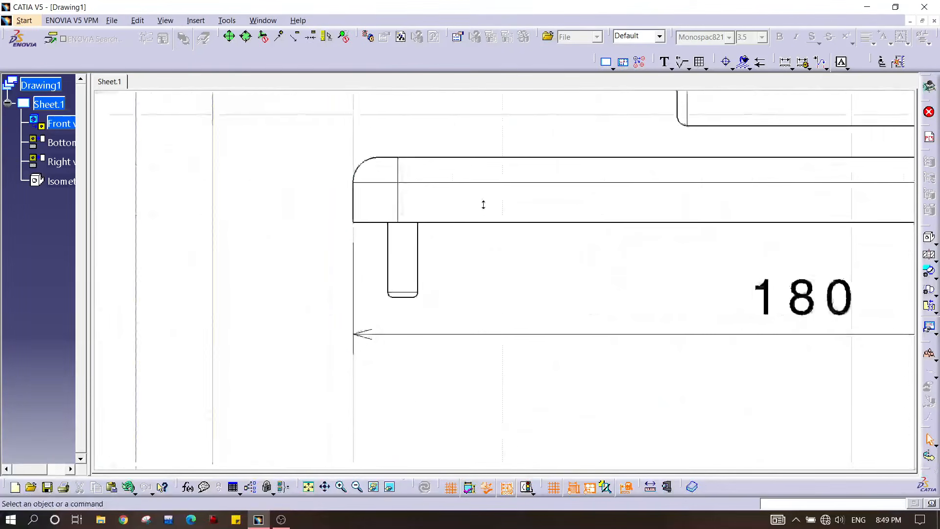
- Dimension the diameter of the pin under the bar's left end in the bottom view
click(783, 62)
click(419, 250)
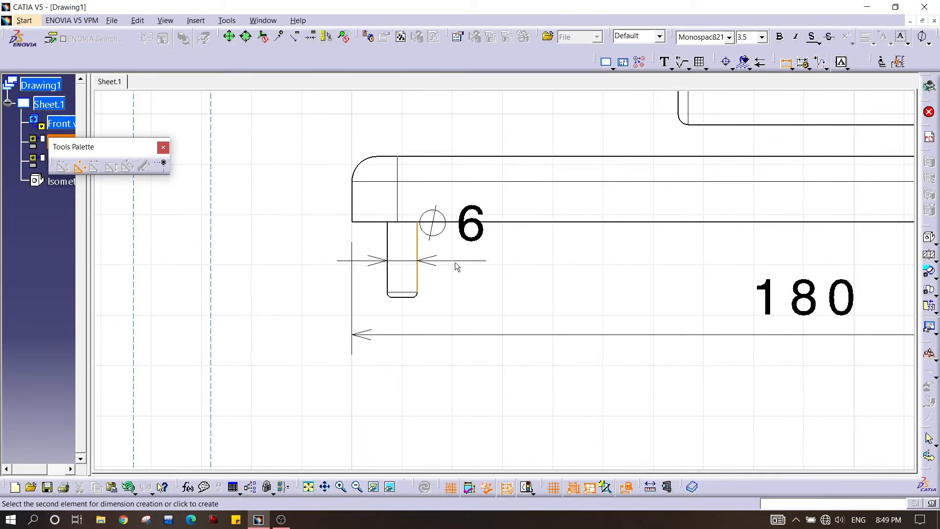
click(518, 271)
mouse_move(584, 235)
middle_down()
mouse_move(568, 221)
mouse_move(570, 236)
mouse_move(528, 271)
mouse_move(526, 242)
middle_up()
click(570, 235)
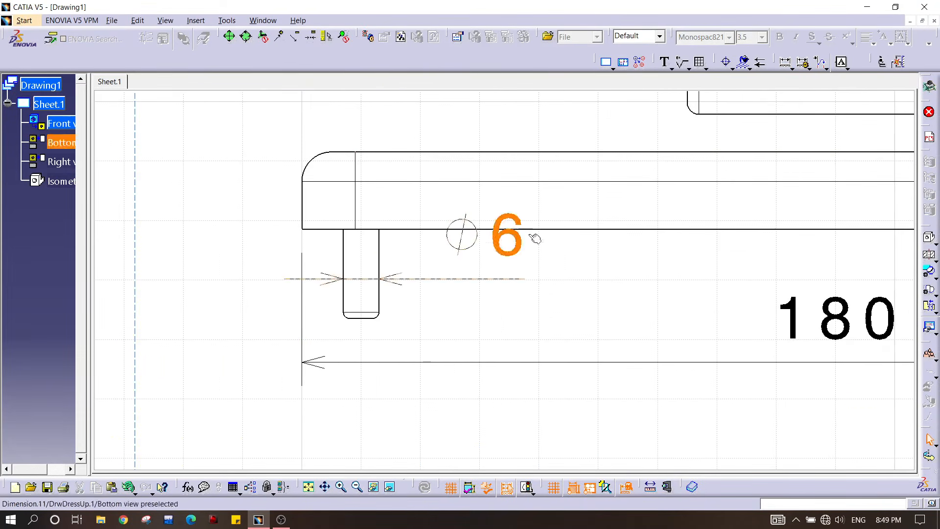
- Dimension the length of the pin under the bar's left end in the bottom view, placing it left of the pin
click(785, 62)
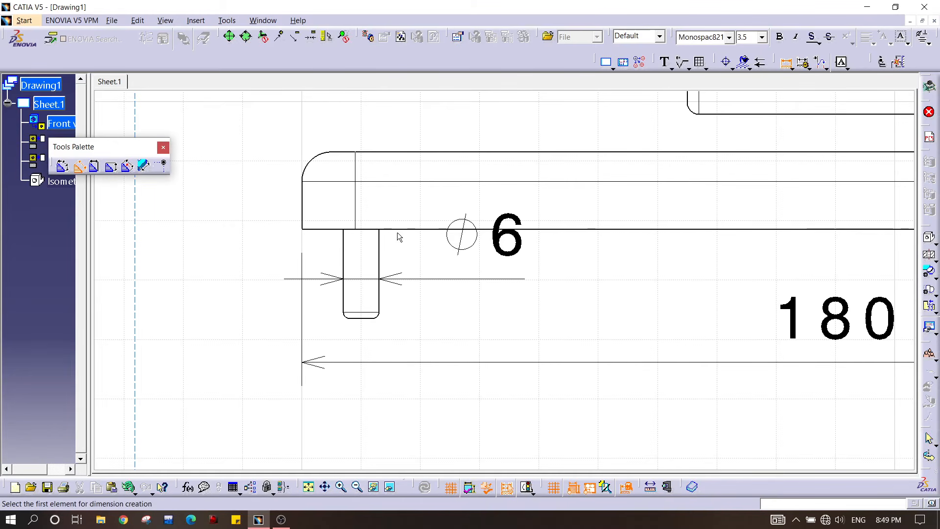
click(416, 234)
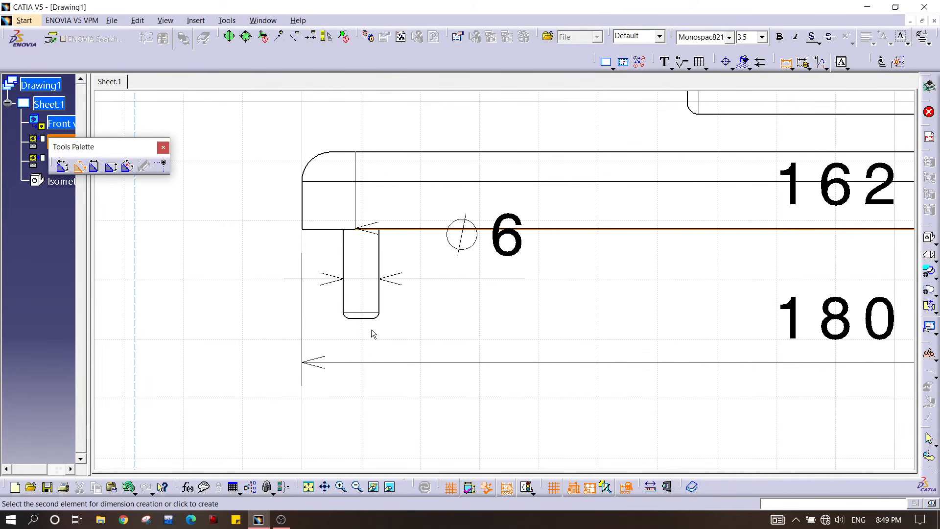
click(364, 317)
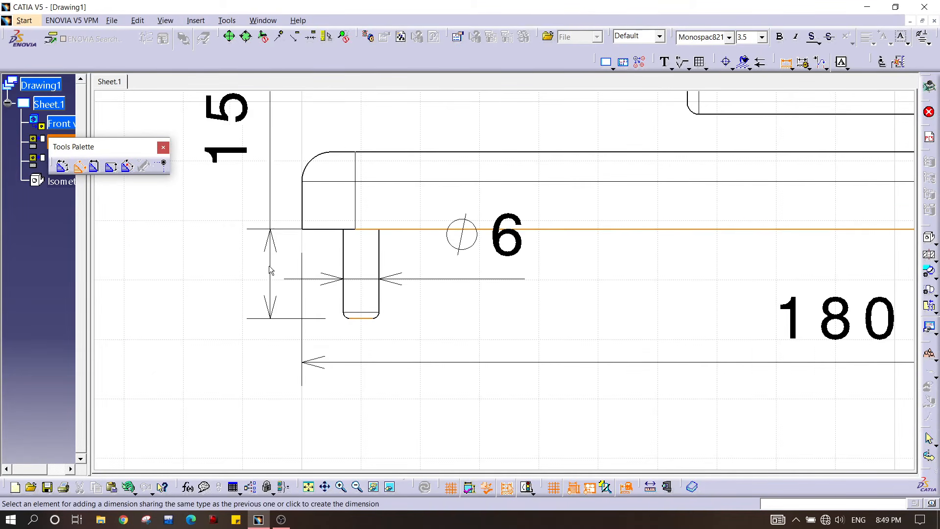
click(291, 294)
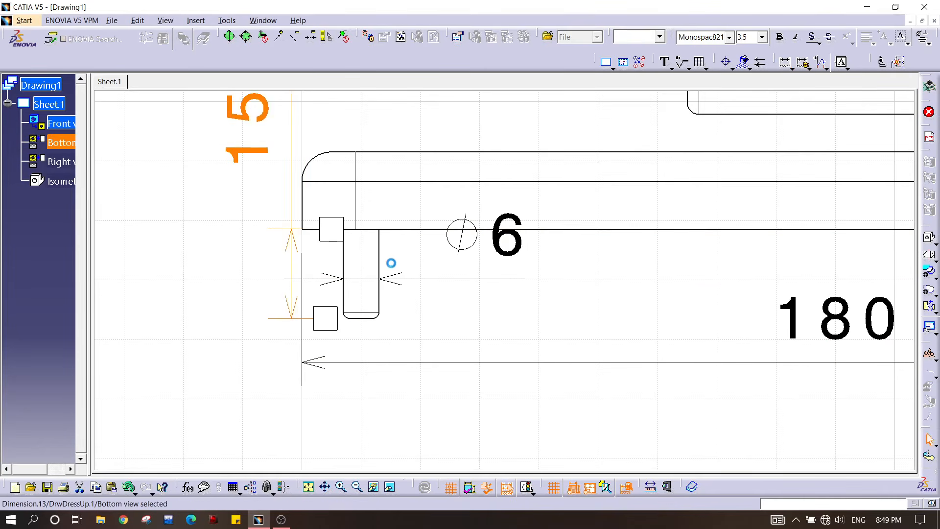
ctrl+middle_drag(391, 264, 399, 308)
click(501, 315)
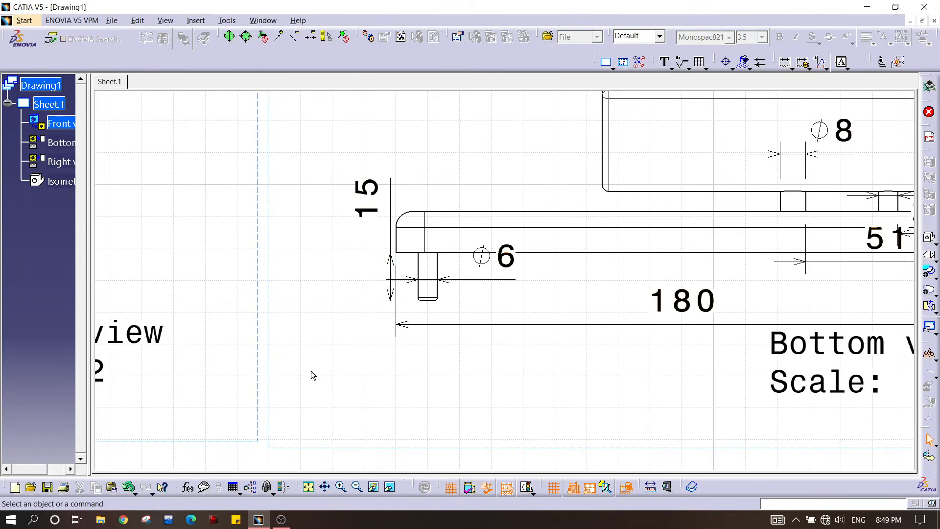
- Dimension the plate's overall height in the front view, placing the dimension to the right of the plate
middle_drag(550, 260, 489, 176)
ctrl+middle_drag(490, 176, 565, 315)
middle_drag(525, 265, 455, 177)
ctrl+middle_drag(509, 342, 492, 245)
click(785, 62)
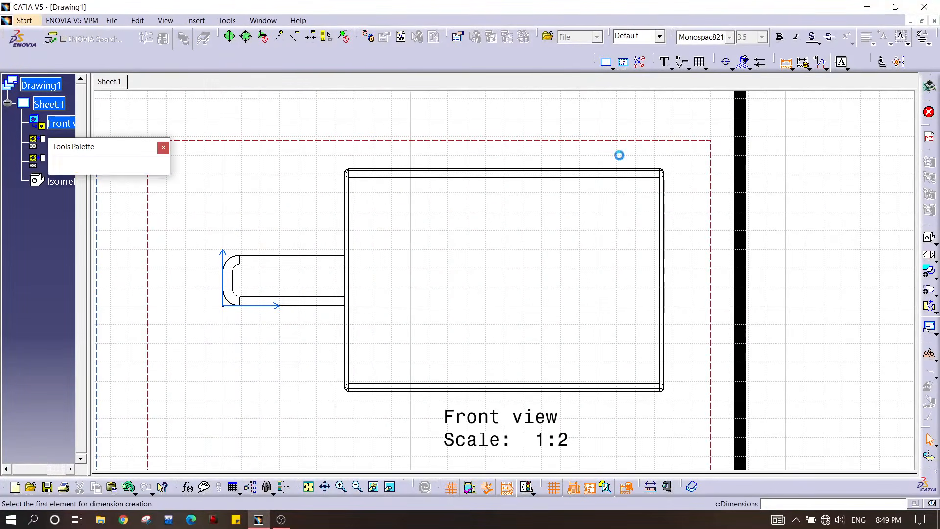
click(492, 172)
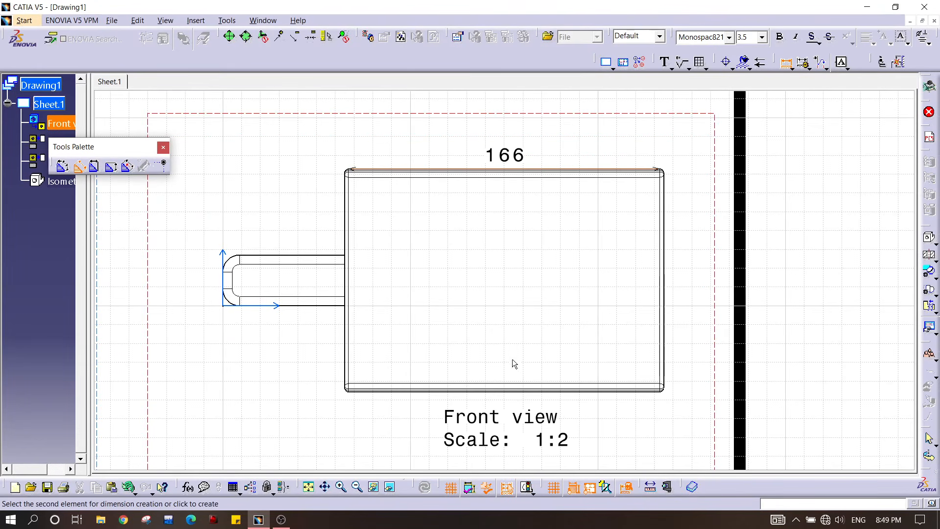
click(532, 390)
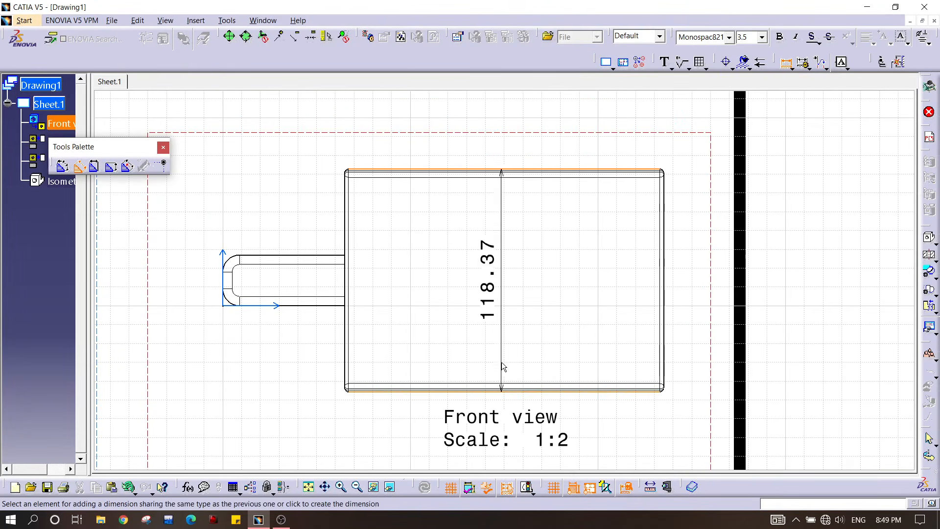
click(711, 300)
click(825, 278)
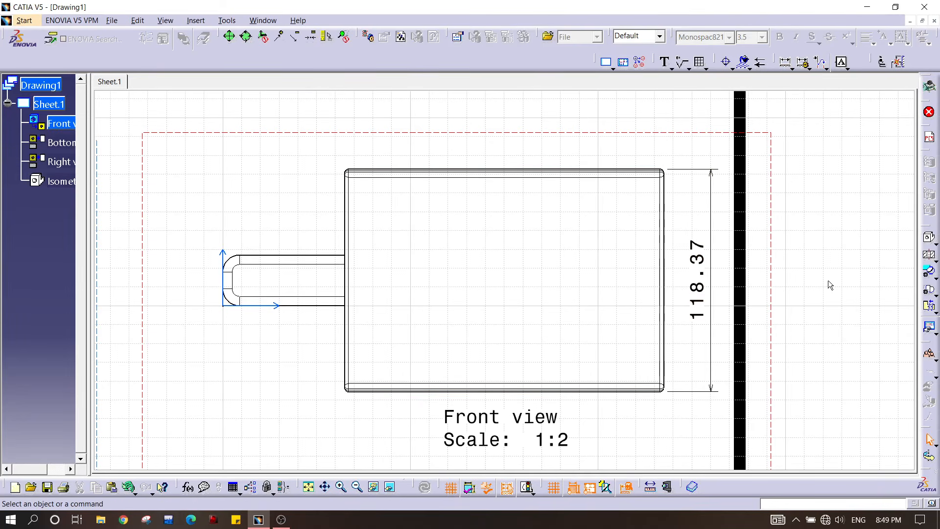
- Dimension the bar's width in the front view, placing the dimension left of the bar's rounded end
middle_drag(504, 266, 714, 231)
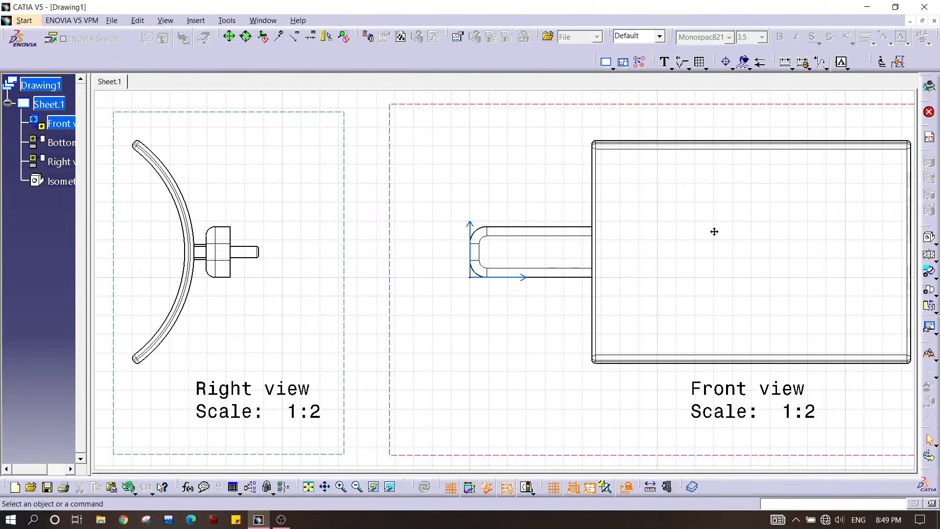
middle_drag(556, 251, 556, 210)
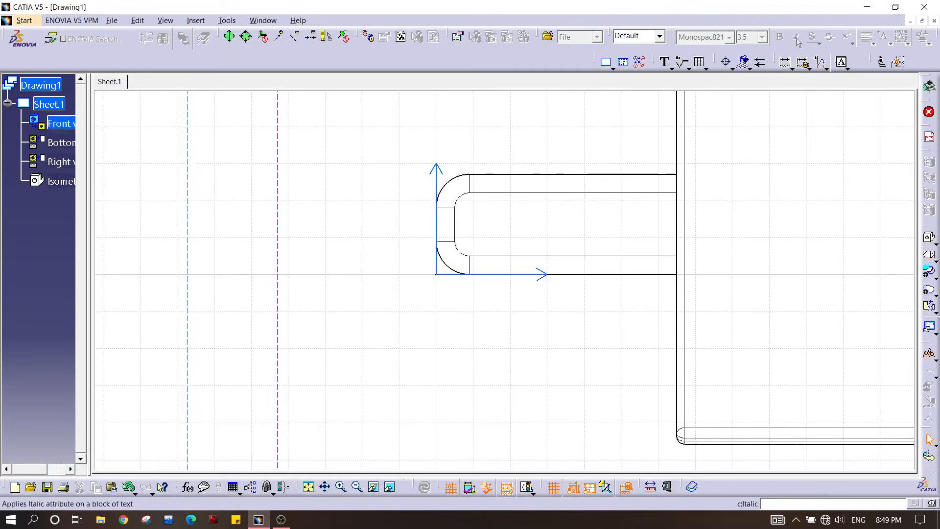
click(786, 63)
click(588, 175)
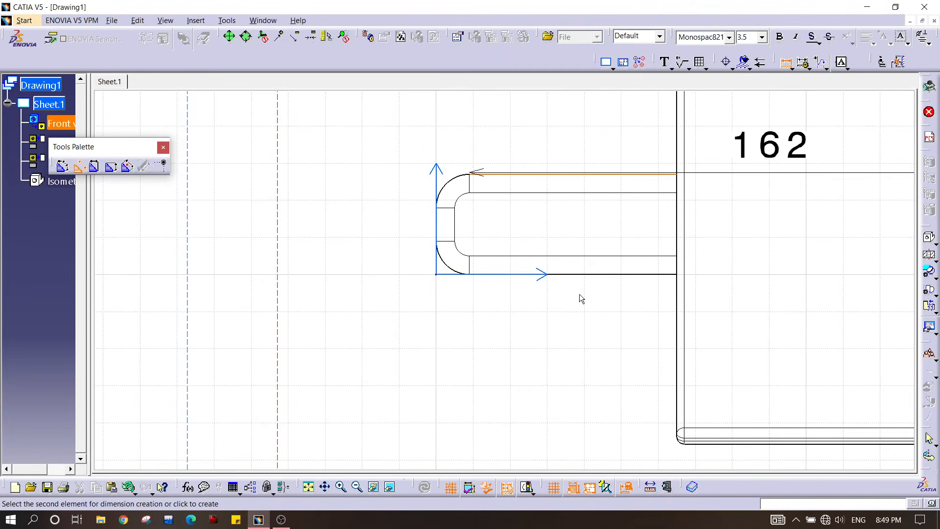
click(582, 274)
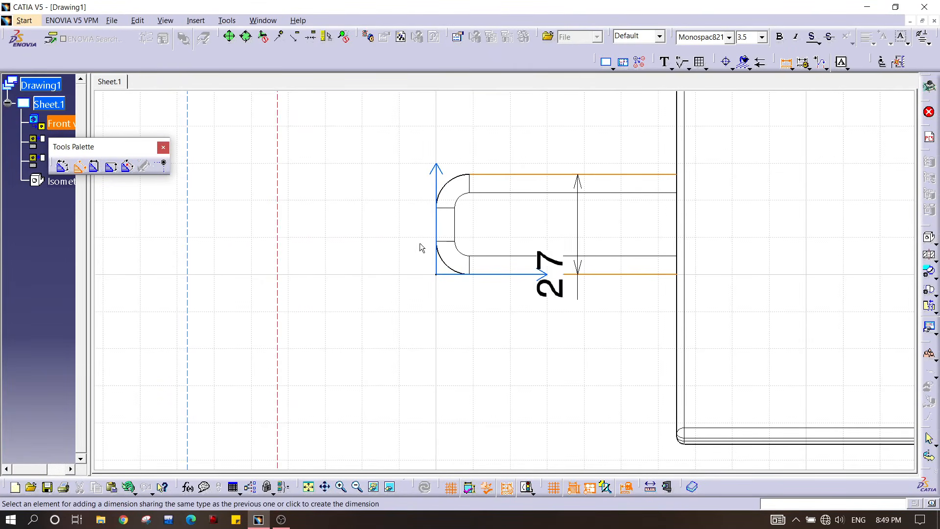
click(383, 230)
click(537, 101)
- Dimension the bar's thickness in the bottom view, placing the dimension to the left of the bar
ctrl+middle_drag(519, 190, 526, 250)
middle_drag(530, 139, 526, 328)
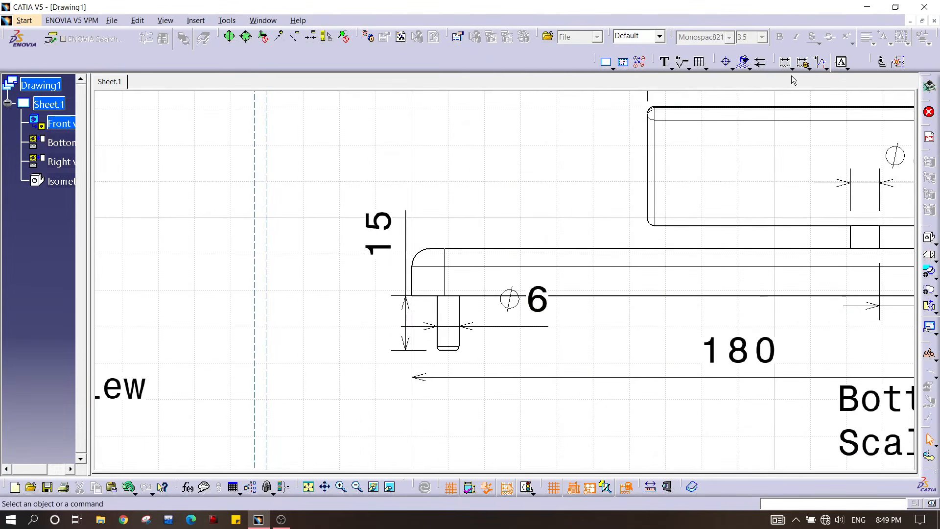
click(597, 296)
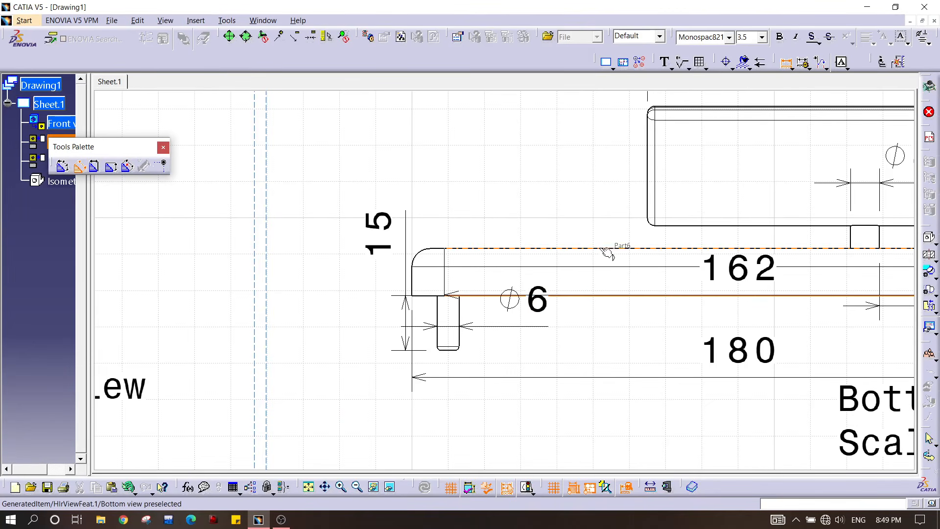
click(603, 248)
click(316, 269)
- Add a radius dimension to the curved plate's outer arc in the right view, placing it inside the curve
mouse_move(419, 256)
middle_down()
mouse_move(412, 200)
mouse_move(401, 282)
middle_up()
middle_drag(399, 281, 388, 141)
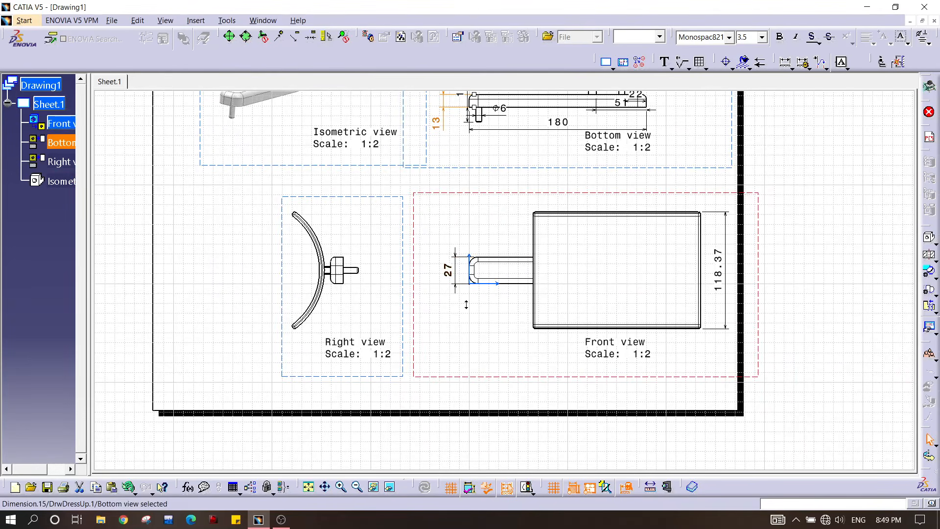
middle_drag(466, 304, 532, 270)
mouse_move(613, 296)
middle_down()
mouse_move(548, 350)
mouse_move(548, 331)
mouse_move(593, 318)
mouse_move(590, 250)
mouse_move(508, 173)
middle_up()
mouse_move(596, 255)
middle_down()
mouse_move(553, 235)
mouse_move(555, 203)
middle_up()
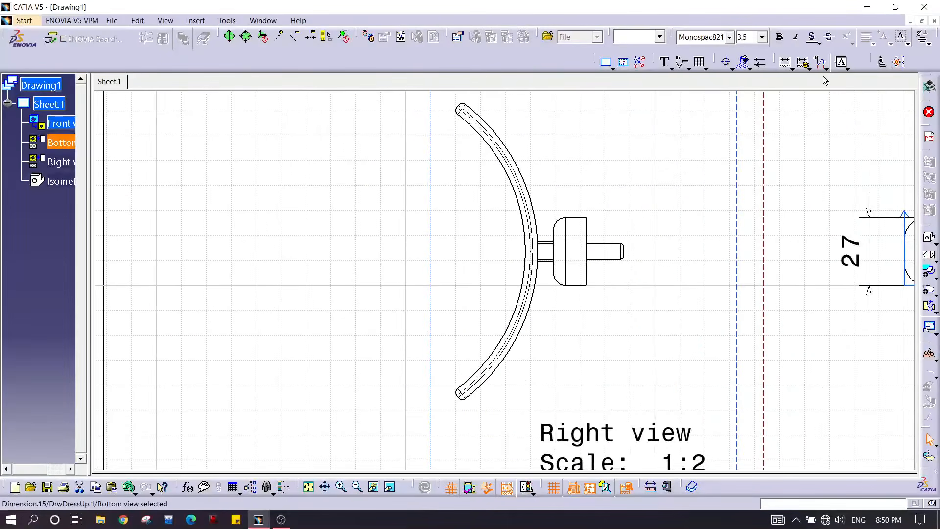
click(806, 68)
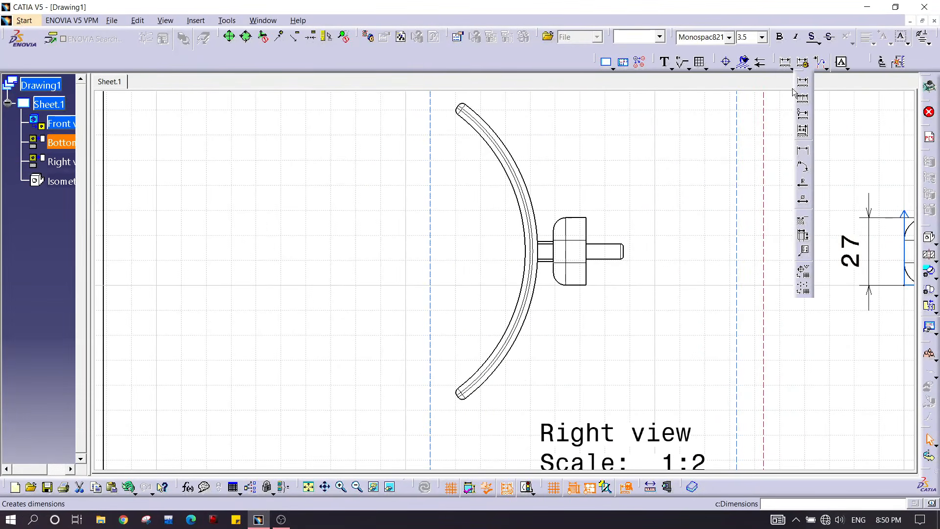
click(804, 190)
click(541, 220)
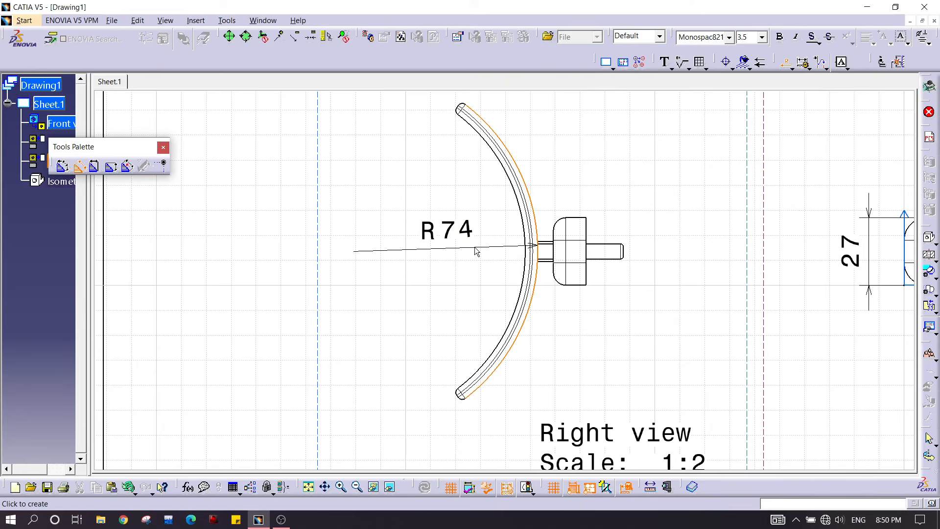
click(476, 251)
- Dimension the curved plate's thickness between its inner and outer arcs in the right view, placing it near the arc's lower part
mouse_move(678, 269)
middle_down()
mouse_move(552, 269)
mouse_move(577, 241)
mouse_move(579, 277)
mouse_move(600, 304)
middle_up()
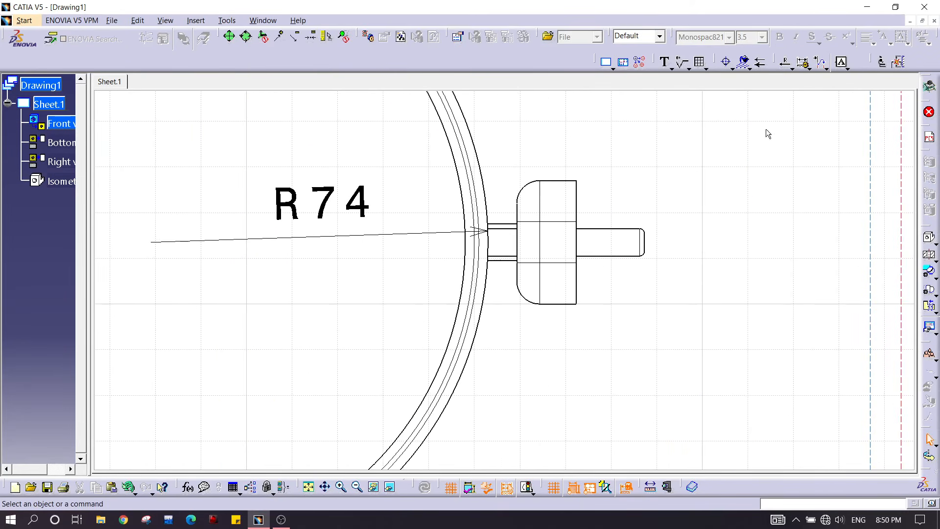
click(789, 69)
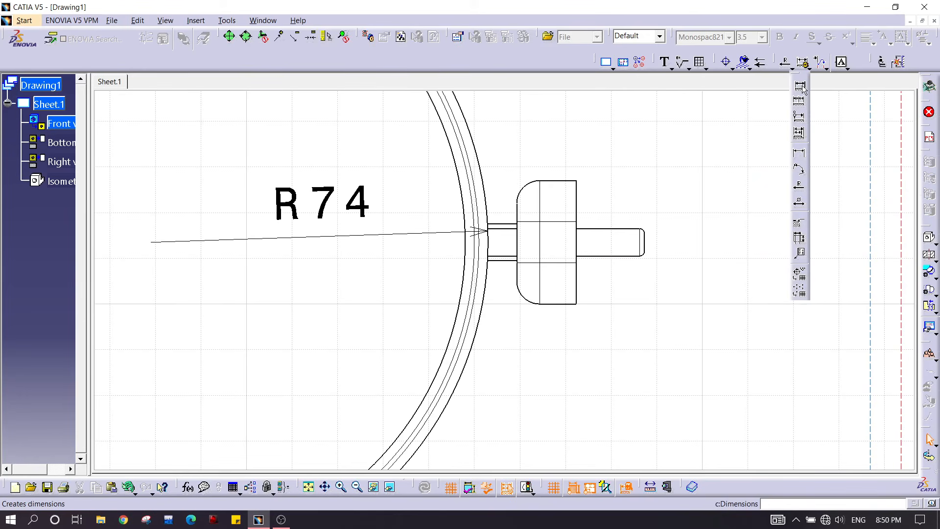
click(799, 86)
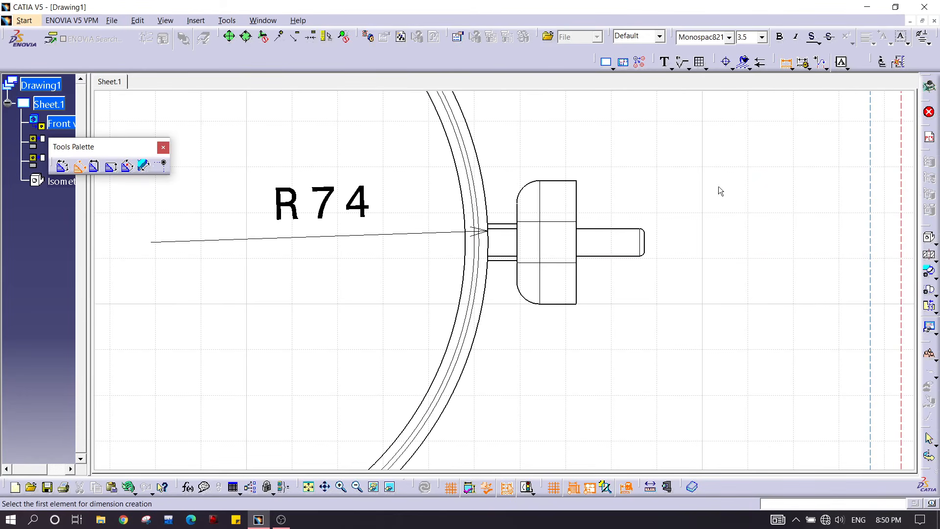
click(471, 241)
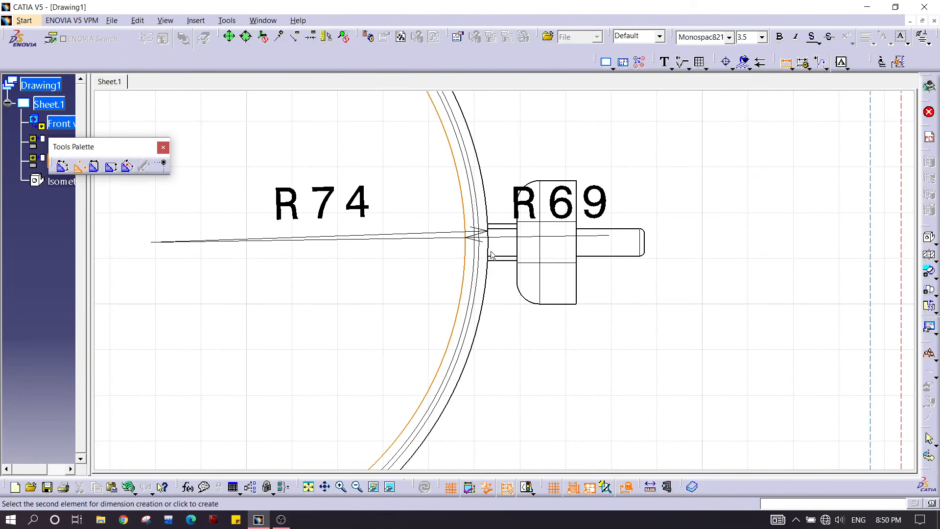
click(489, 253)
mouse_move(488, 350)
middle_down()
mouse_move(587, 222)
mouse_move(579, 316)
middle_up()
click(536, 321)
click(610, 260)
- Dimension the radius of the bar's upper-left rounded corner in the front view, placing it outside the corner
mouse_move(609, 236)
middle_down()
mouse_move(468, 277)
mouse_move(471, 314)
middle_up()
mouse_move(730, 263)
middle_down()
mouse_move(592, 266)
mouse_move(842, 83)
middle_up()
click(786, 63)
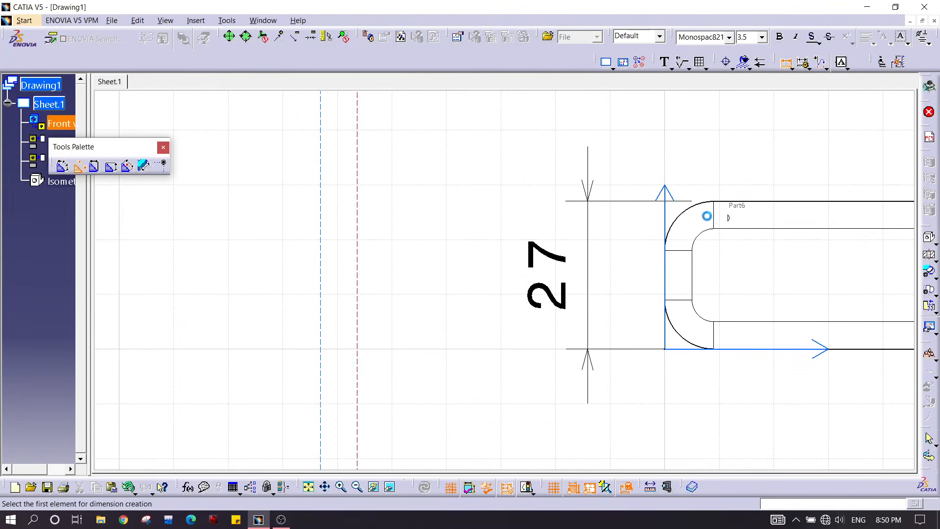
click(693, 218)
click(638, 178)
- Dimension the radius of the bar's rounded upper-left corner in the bottom view, placing it above and left of the corner
mouse_move(638, 178)
middle_down()
mouse_move(575, 126)
mouse_move(583, 224)
mouse_move(526, 162)
mouse_move(585, 247)
mouse_move(558, 245)
mouse_move(553, 176)
middle_up()
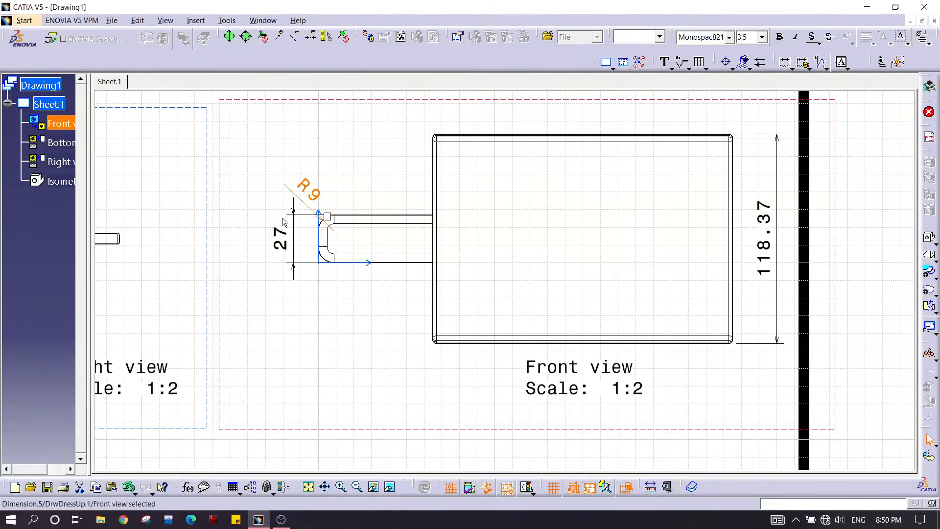
middle_drag(627, 193, 626, 346)
mouse_move(516, 270)
middle_down()
mouse_move(587, 312)
mouse_move(567, 394)
middle_up()
mouse_move(475, 233)
ctrl+middle_down()
mouse_move(489, 214)
mouse_move(703, 319)
mouse_move(709, 313)
ctrl+middle_up()
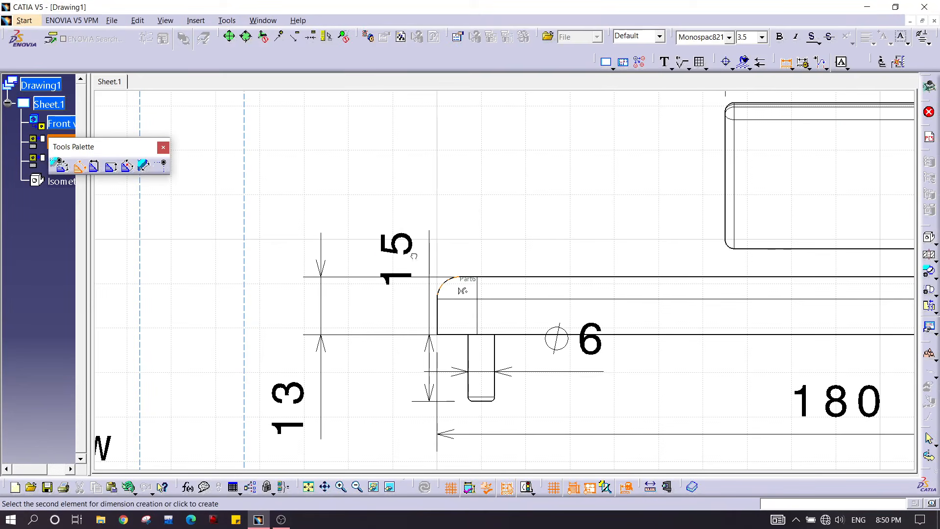
click(348, 212)
- Examine the dimensions and the layout of all four views on the sheet
scroll(567, 254, down, 5)
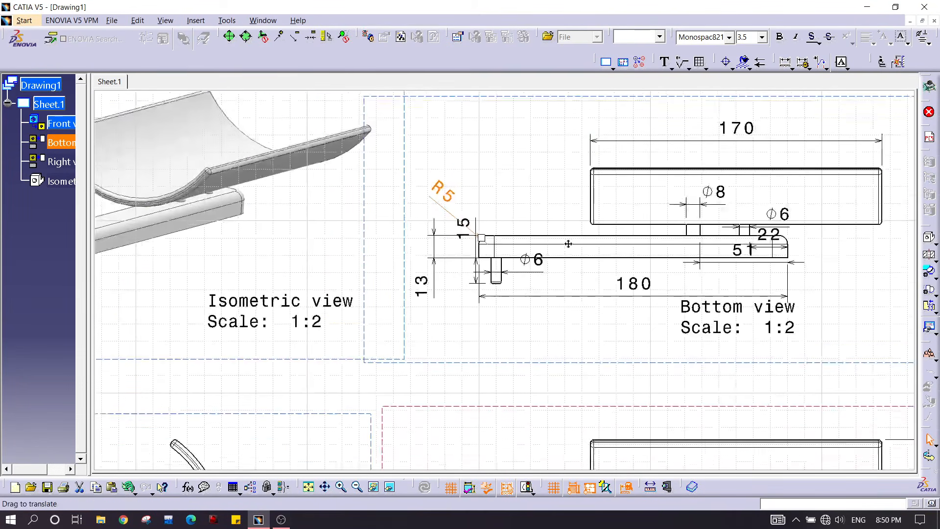
scroll(567, 236, down, 6)
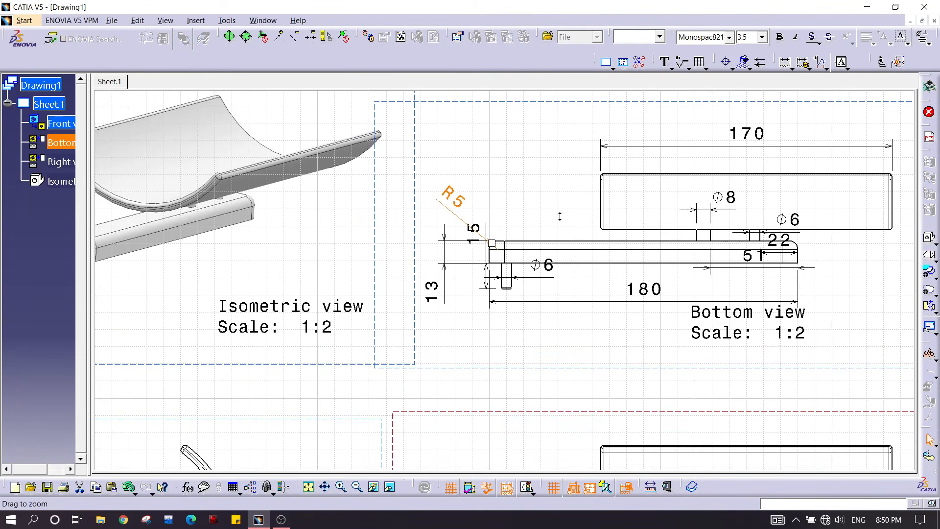
mouse_move(581, 249)
ctrl+middle_down()
mouse_move(583, 216)
mouse_move(583, 266)
ctrl+middle_up()
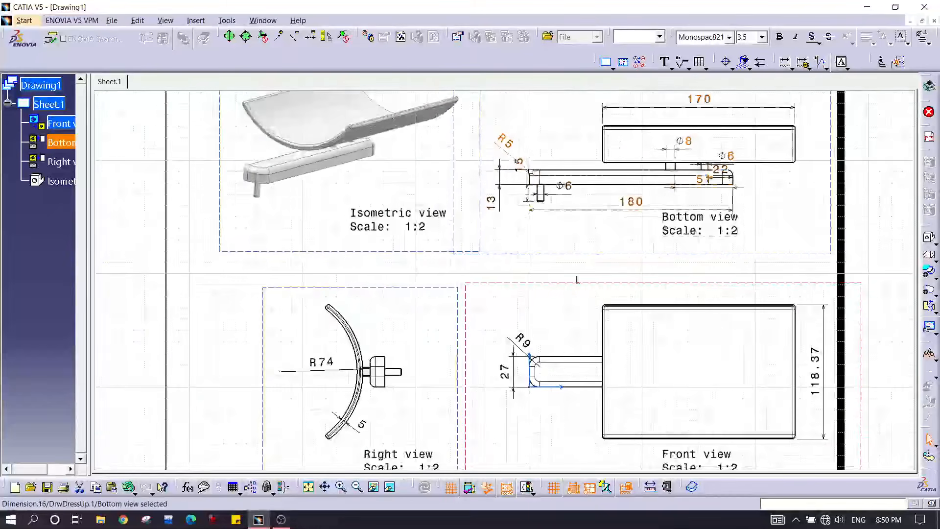
middle_drag(545, 330, 434, 344)
mouse_move(696, 236)
middle_down()
mouse_move(637, 280)
mouse_move(624, 311)
middle_up()
mouse_move(623, 311)
ctrl+middle_down()
mouse_move(641, 194)
mouse_move(636, 315)
mouse_move(733, 183)
mouse_move(704, 306)
ctrl+middle_up()
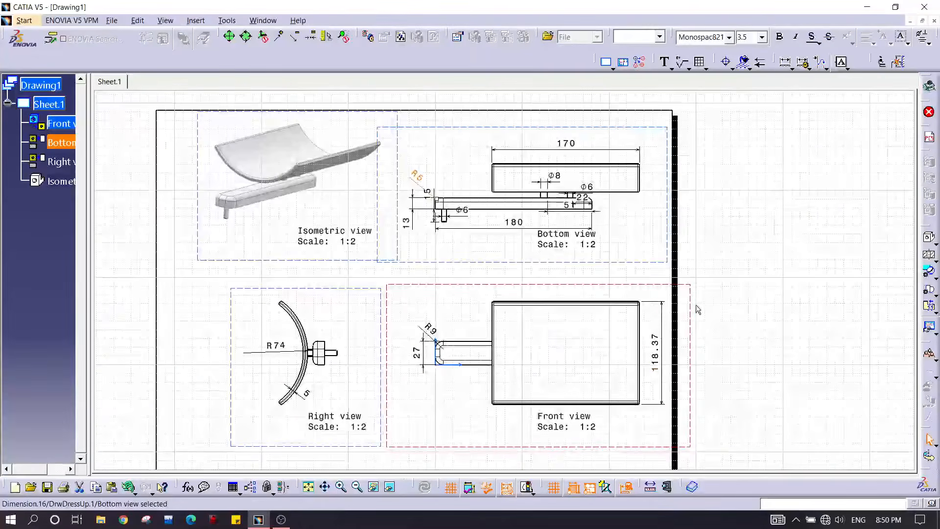
mouse_move(606, 335)
middle_down()
mouse_move(678, 303)
mouse_move(644, 301)
middle_up()
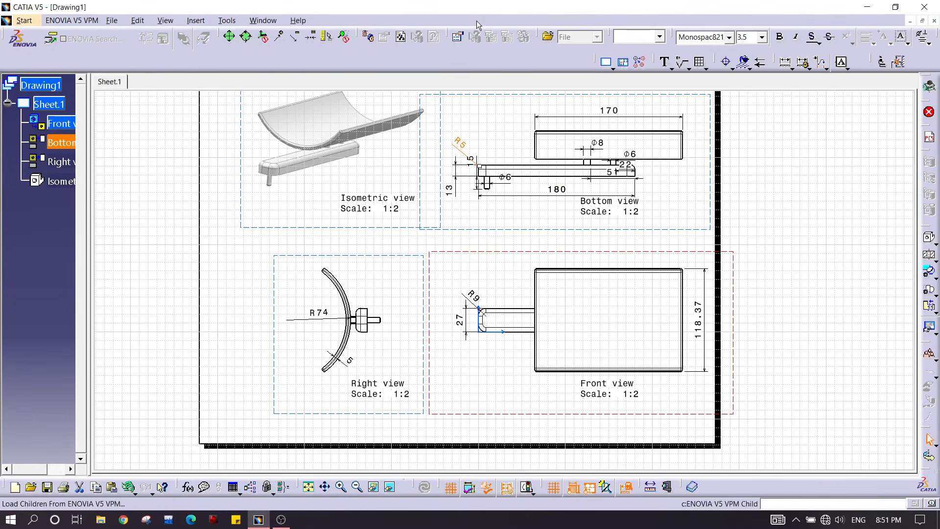
mouse_move(523, 213)
middle_down()
mouse_move(436, 233)
mouse_move(433, 254)
mouse_move(426, 146)
mouse_move(575, 154)
middle_up()
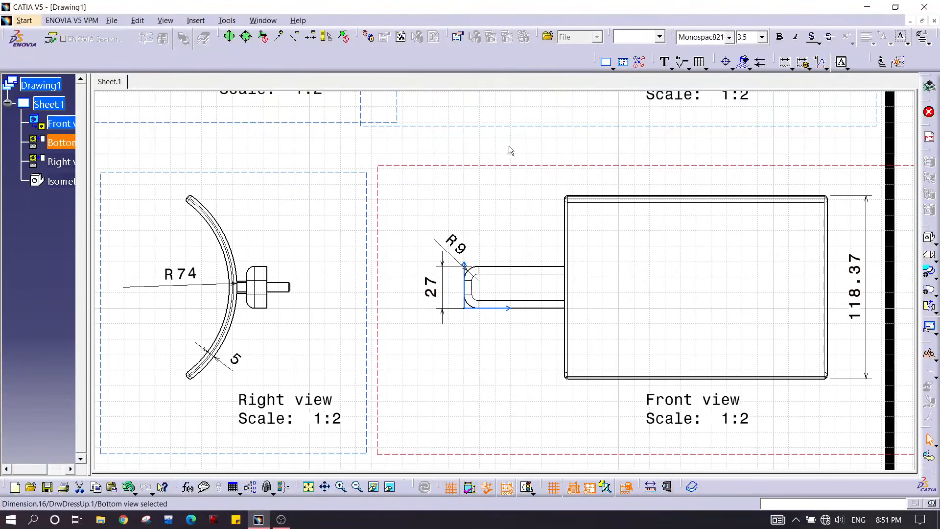
- Move the front view, together with its aligned bottom and right views, slightly left on the sheet
click(377, 174)
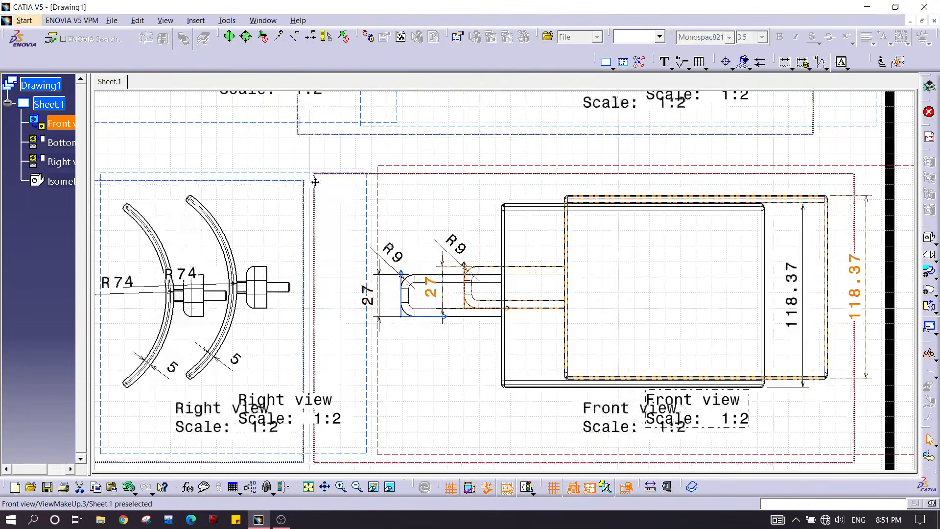
middle_drag(424, 171, 457, 213)
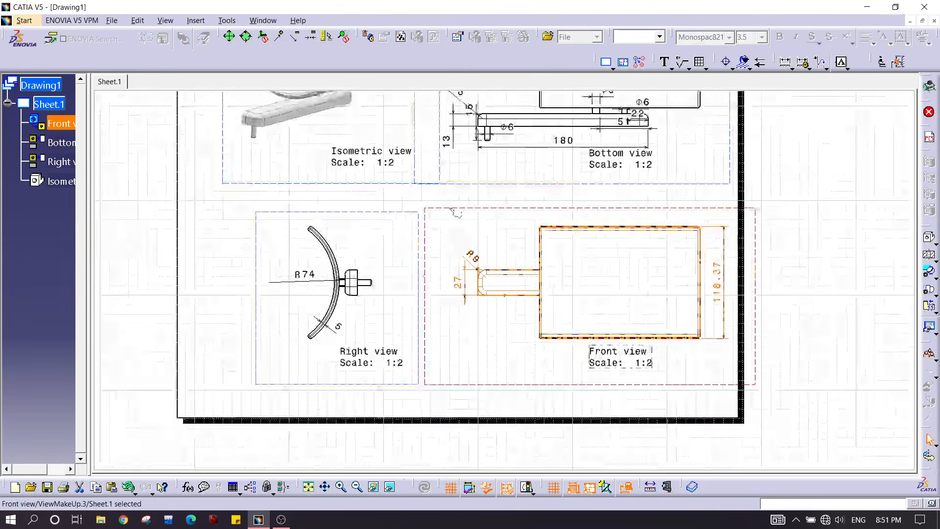
mouse_move(584, 214)
middle_down()
mouse_move(577, 295)
mouse_move(626, 250)
middle_up()
mouse_move(425, 312)
middle_down()
mouse_move(396, 304)
mouse_move(387, 311)
middle_up()
mouse_move(585, 198)
middle_down()
mouse_move(519, 241)
mouse_move(527, 288)
middle_up()
mouse_move(435, 286)
middle_down()
mouse_move(486, 185)
mouse_move(506, 242)
mouse_move(514, 223)
mouse_move(517, 233)
mouse_move(514, 215)
middle_up()
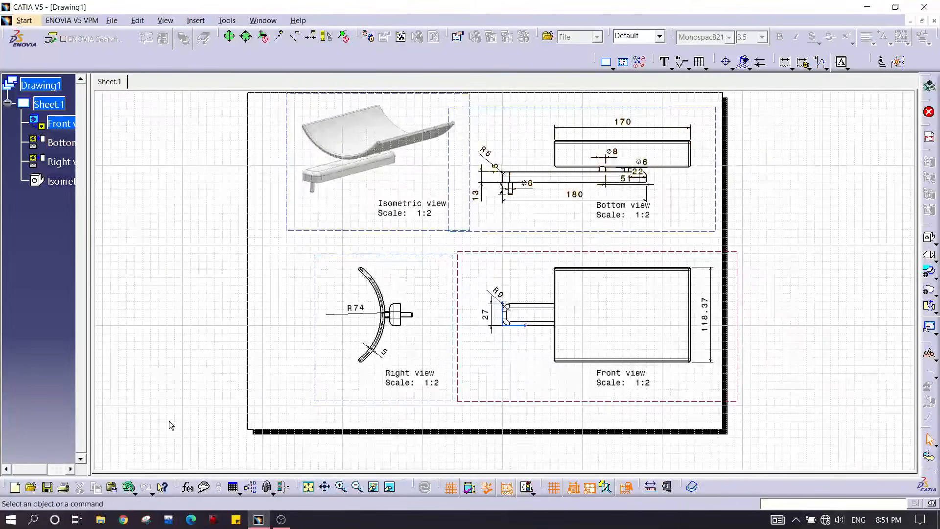